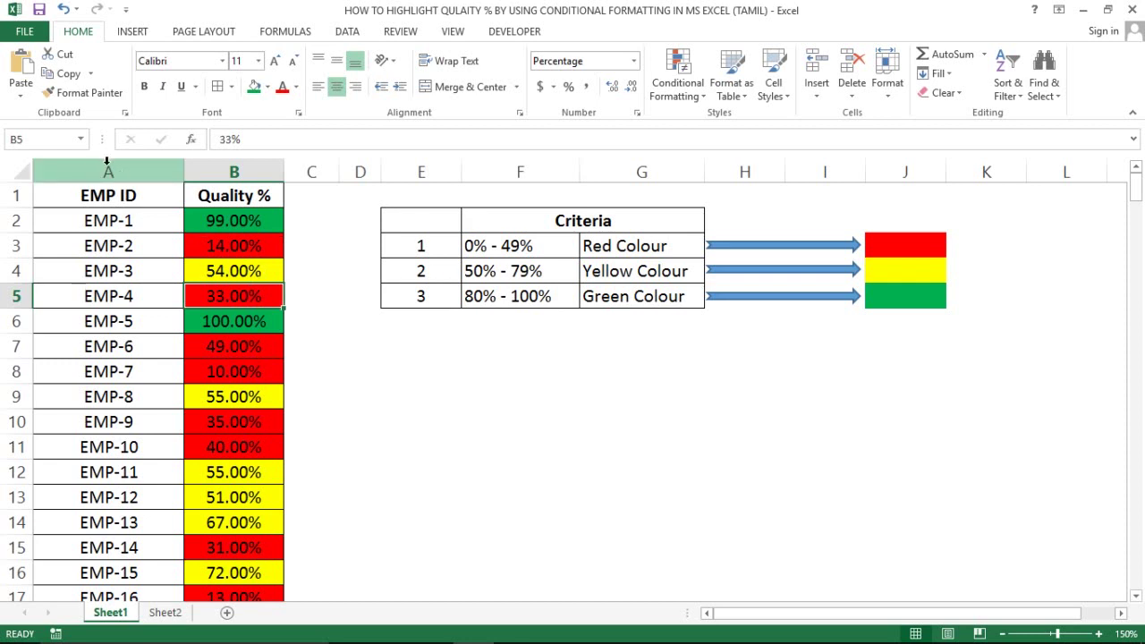
# Step: Review the EMP ID and Quality % columns, noting EMP-1's 99% value
pyautogui.click(105, 164)
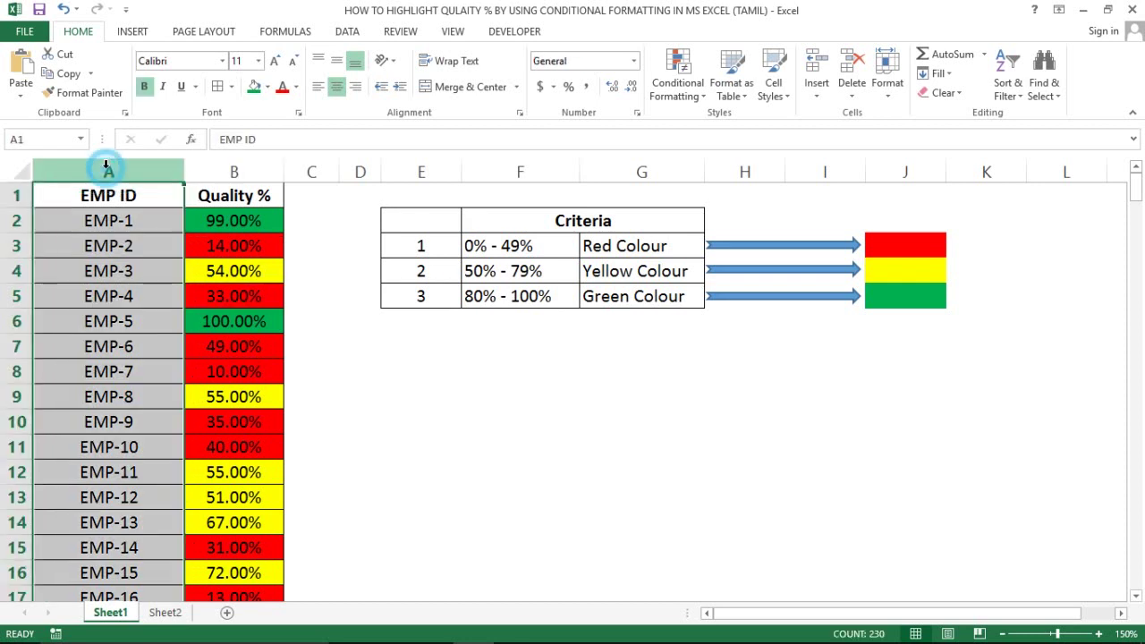
pyautogui.click(239, 167)
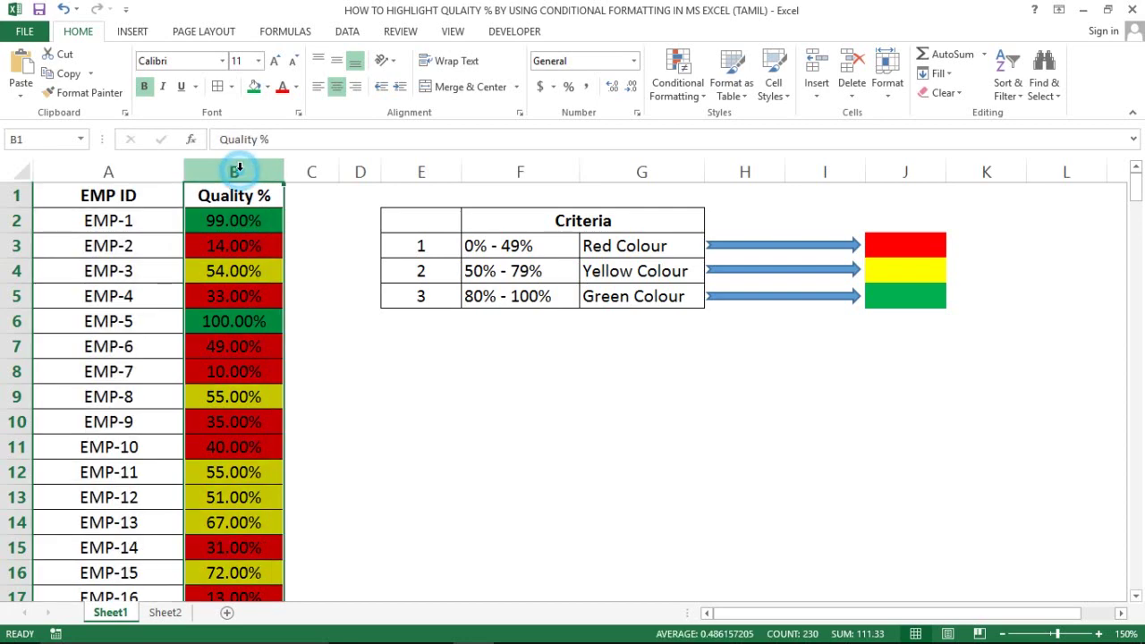
pyautogui.click(235, 218)
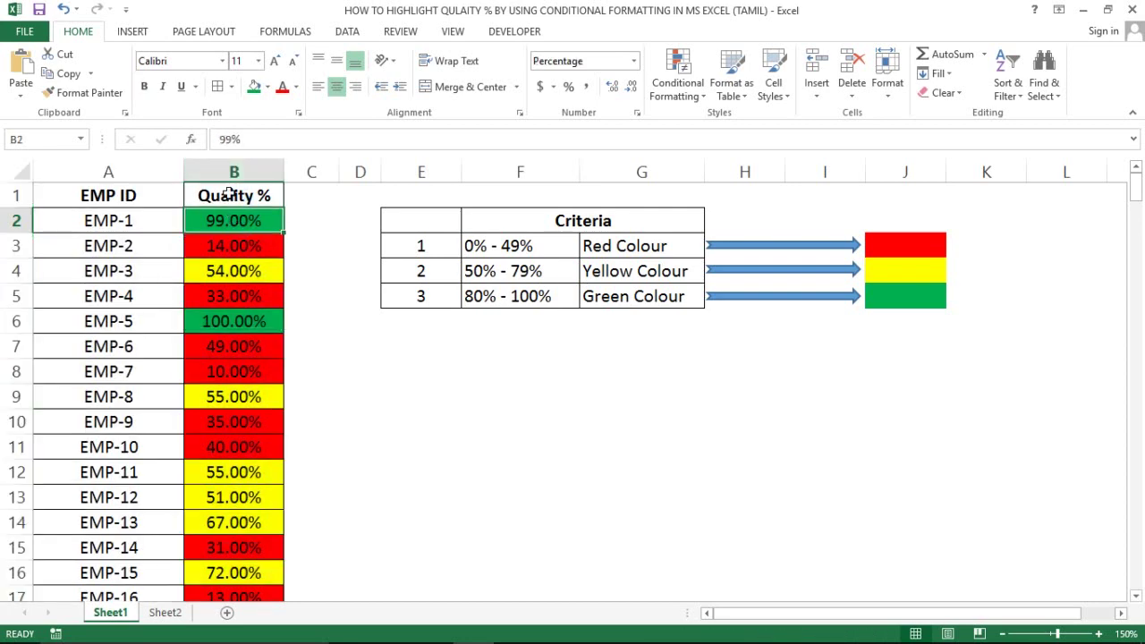
pyautogui.click(240, 166)
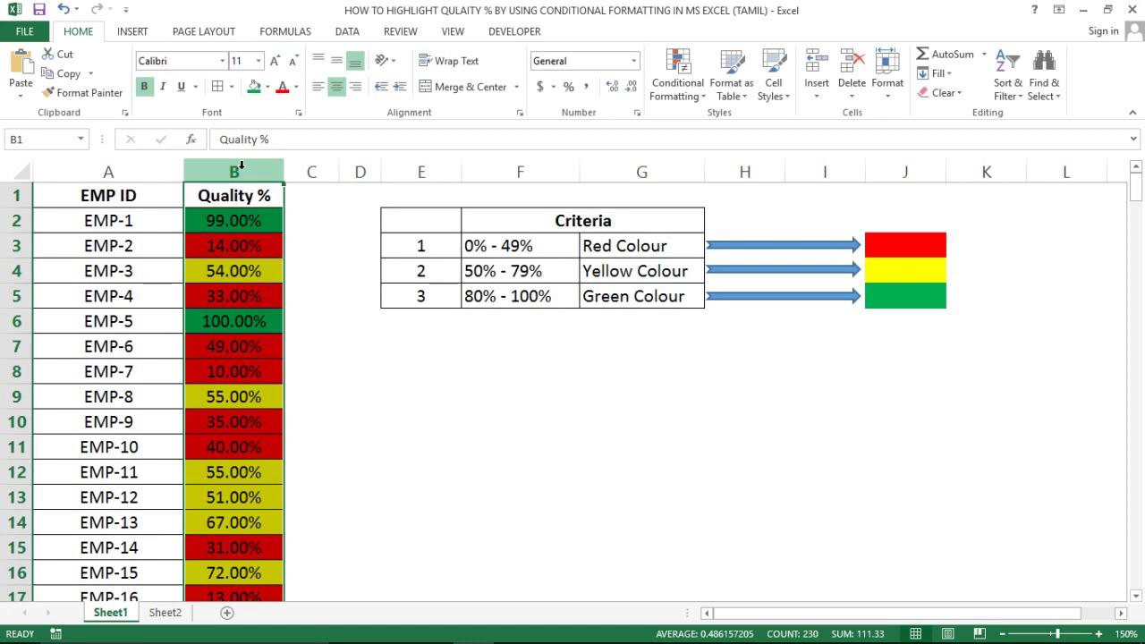
# Step: Go over the red 0–49%, yellow 50–79% and green 80–100% criteria, e.g. EMP-2's red 14%
pyautogui.click(480, 248)
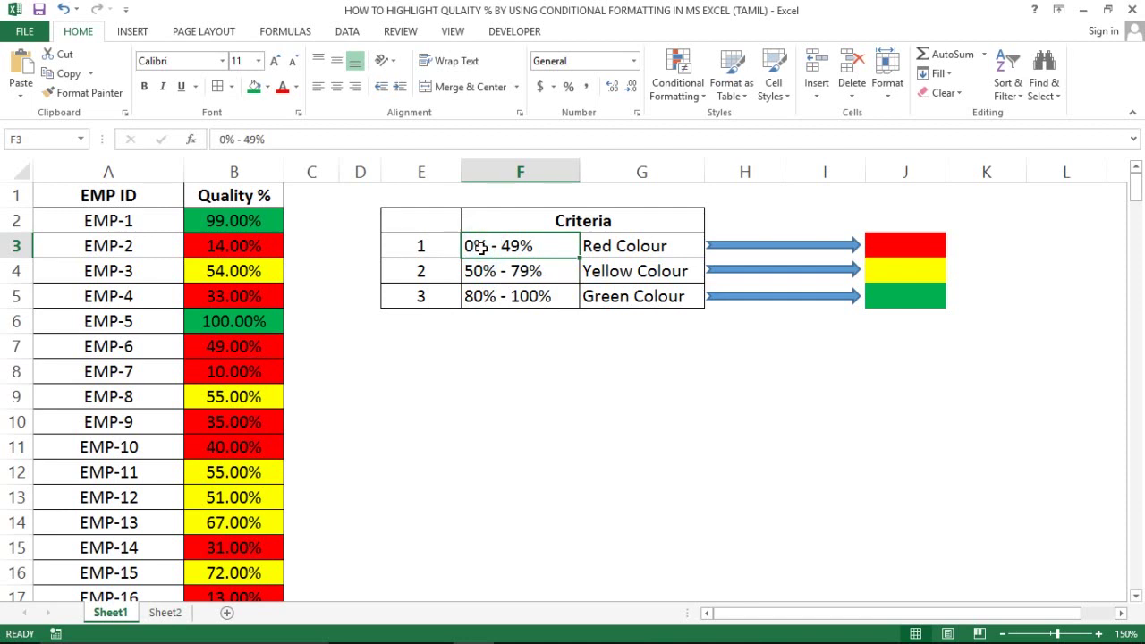
pyautogui.click(512, 265)
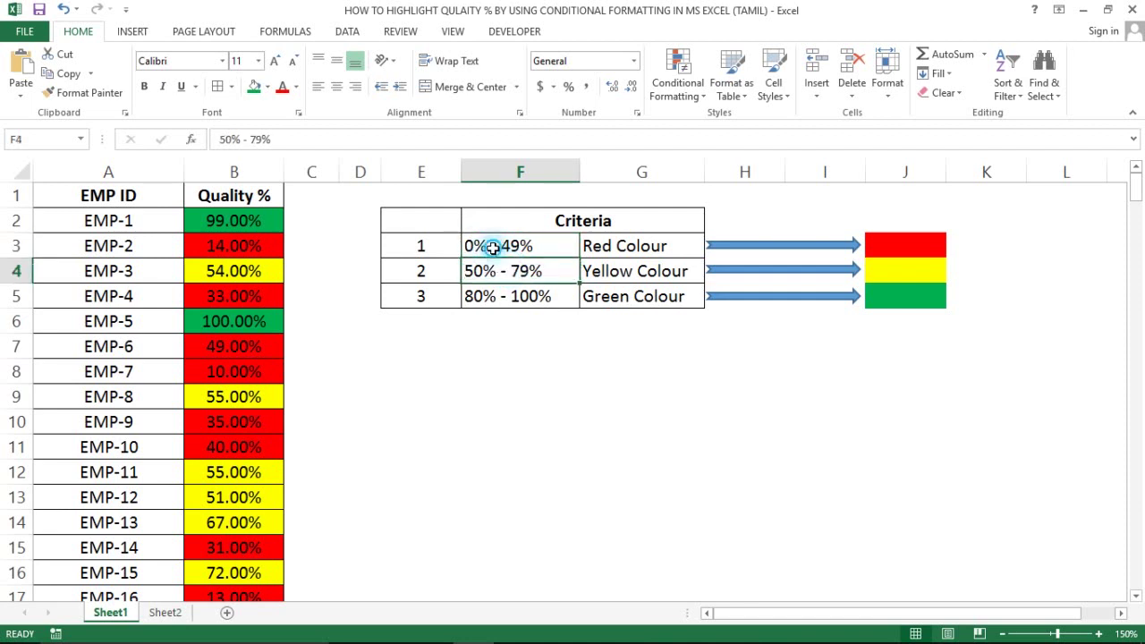
pyautogui.click(493, 248)
pyautogui.click(531, 246)
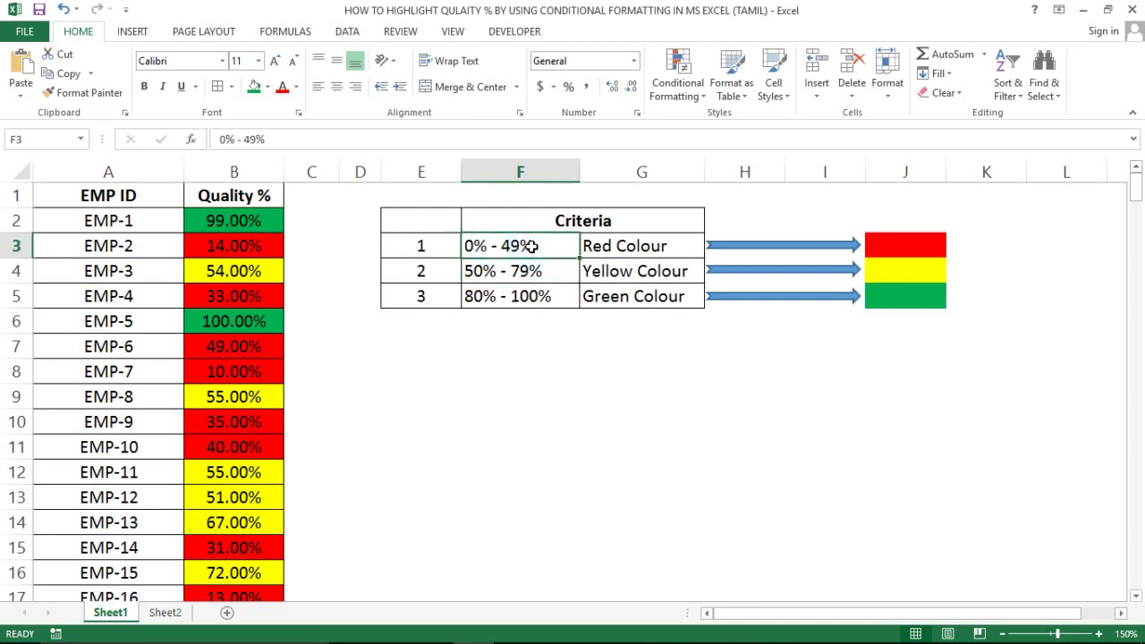
pyautogui.click(586, 246)
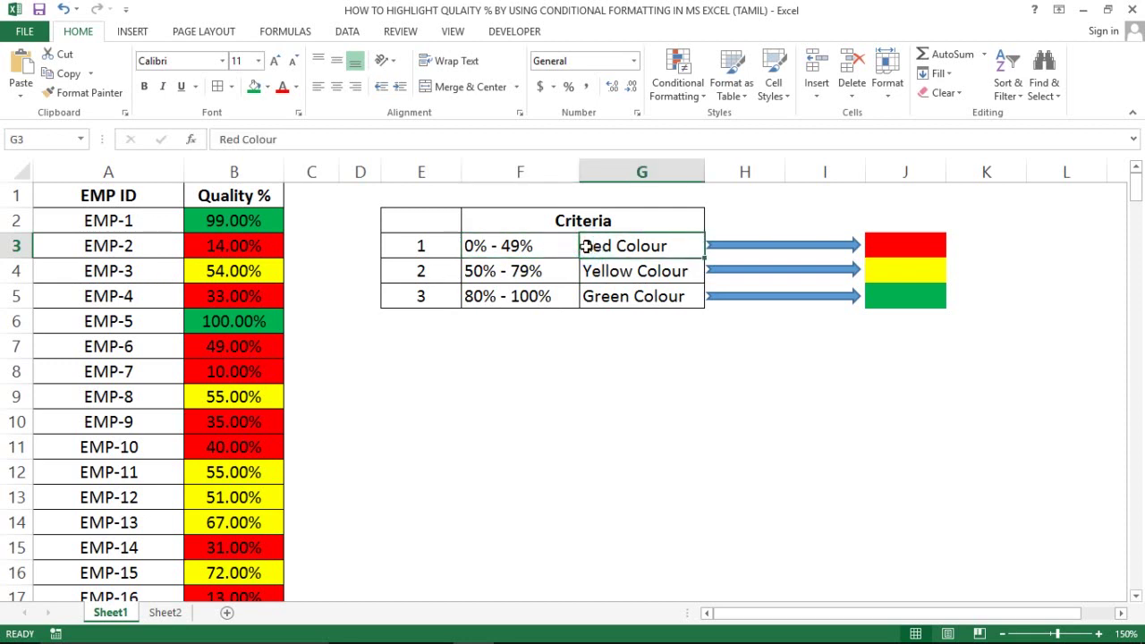
pyautogui.click(496, 275)
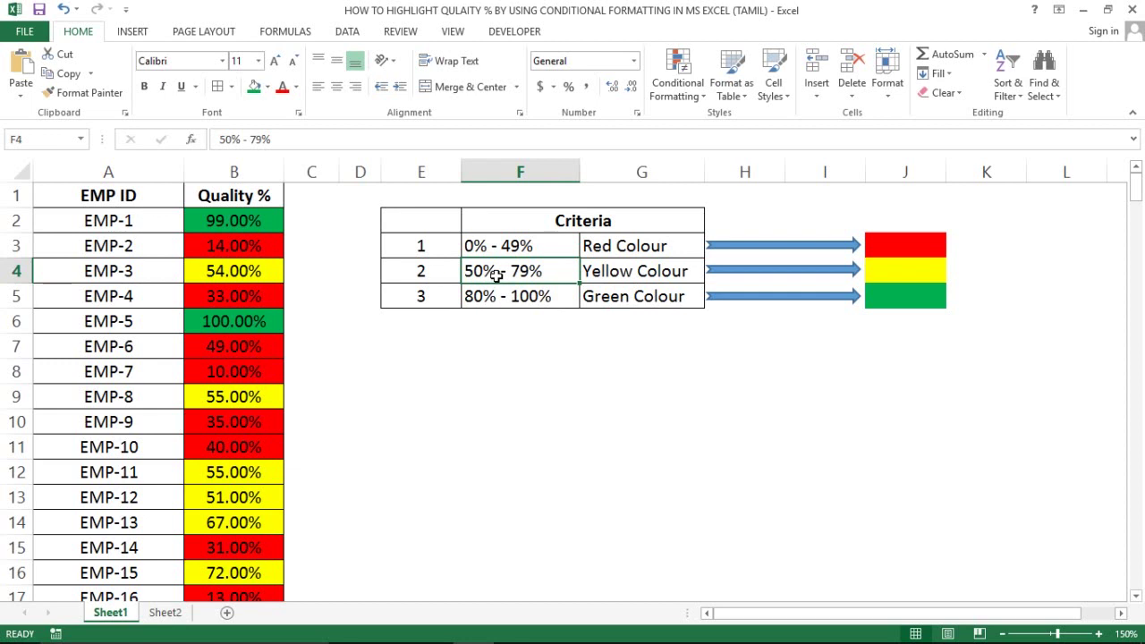
pyautogui.click(616, 271)
pyautogui.click(501, 298)
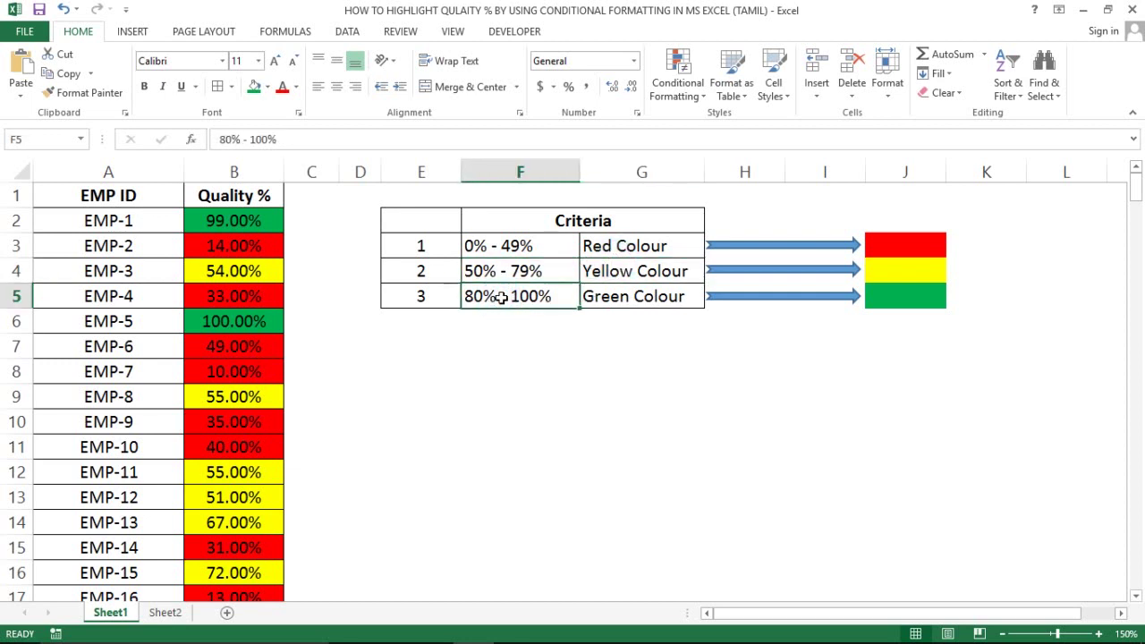
pyautogui.click(598, 298)
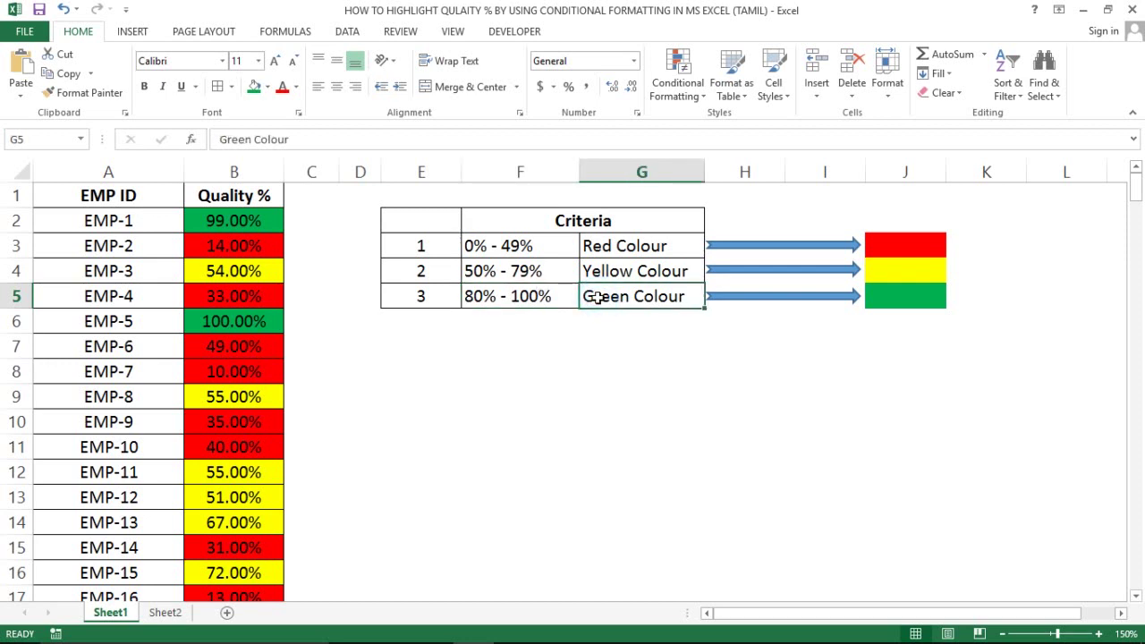
pyautogui.click(250, 243)
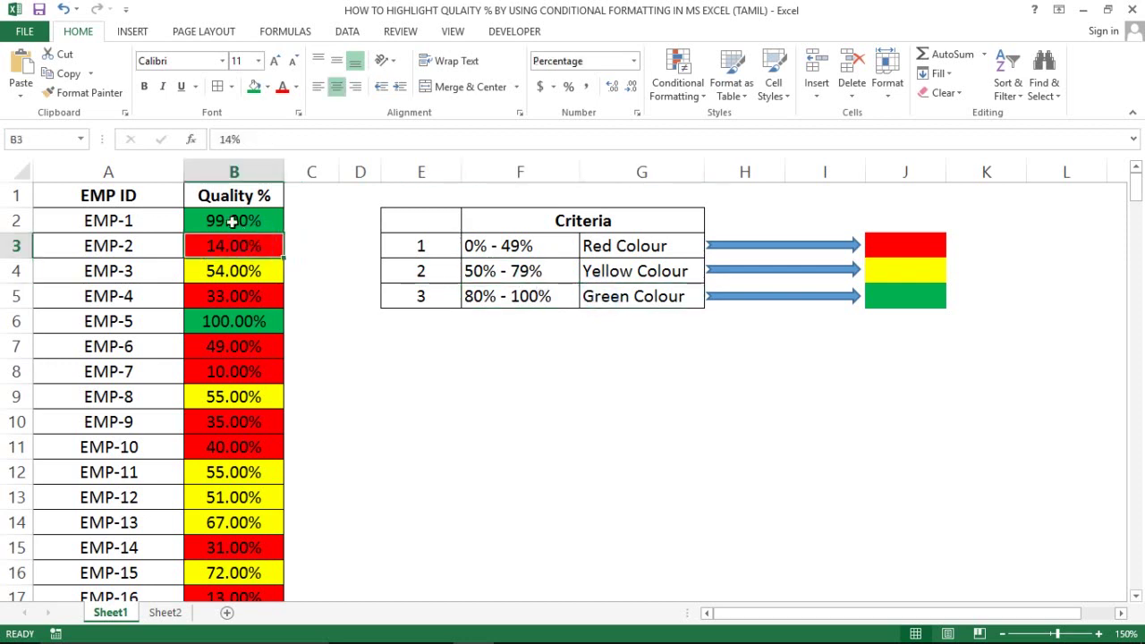
pyautogui.click(546, 243)
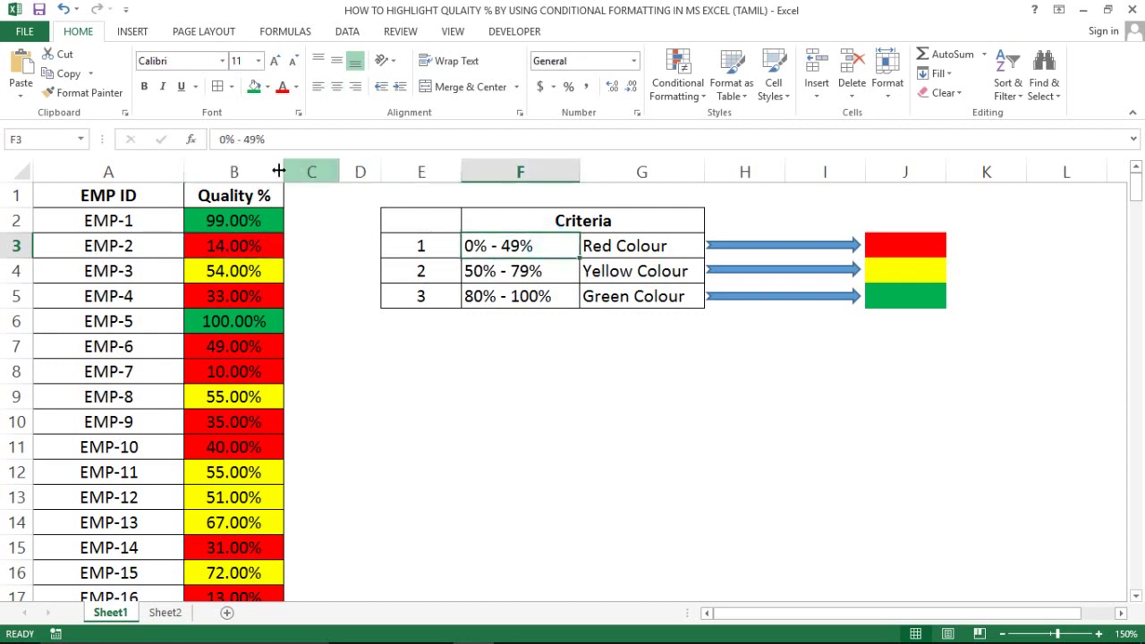
pyautogui.click(240, 168)
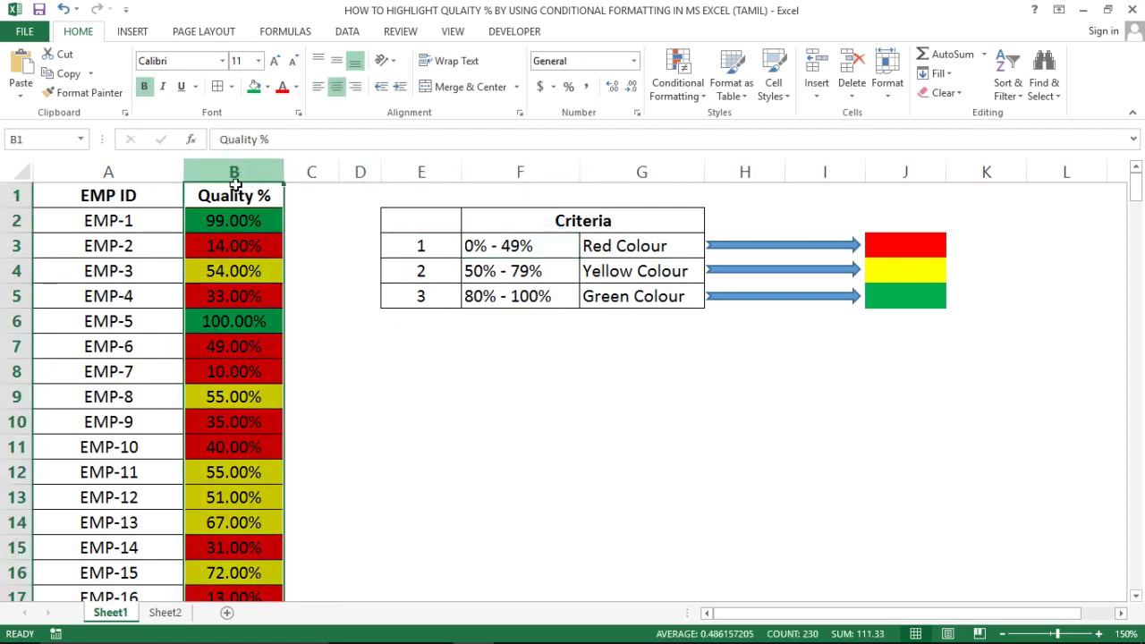
# Step: Change EMP-1's Quality % to 55 and EMP-3's to 90
pyautogui.click(221, 223)
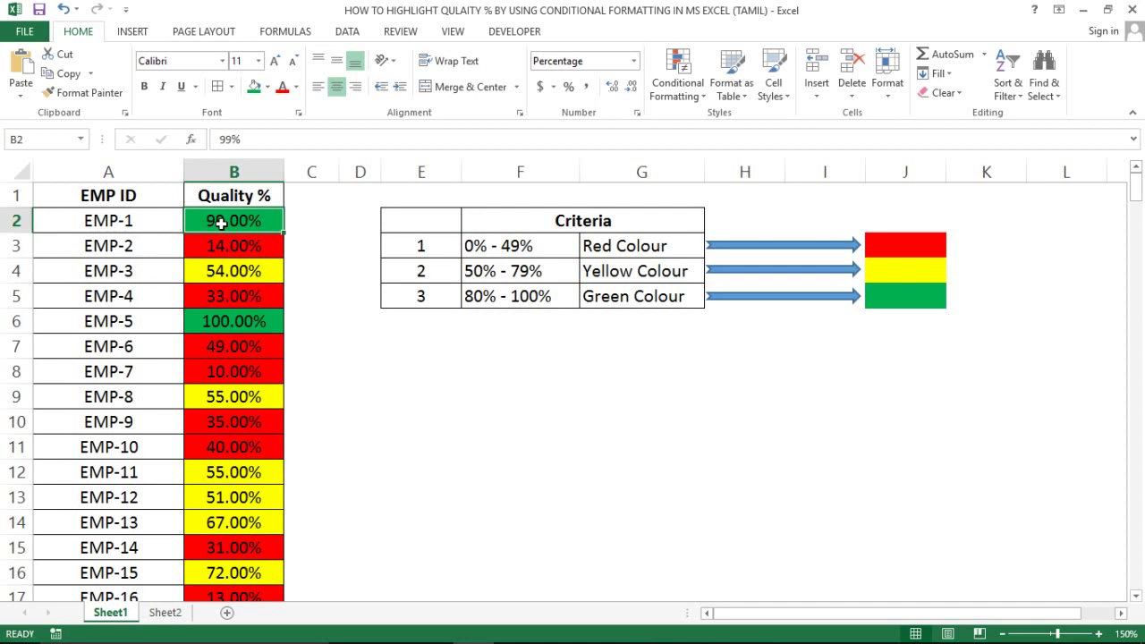
pyautogui.write('55')
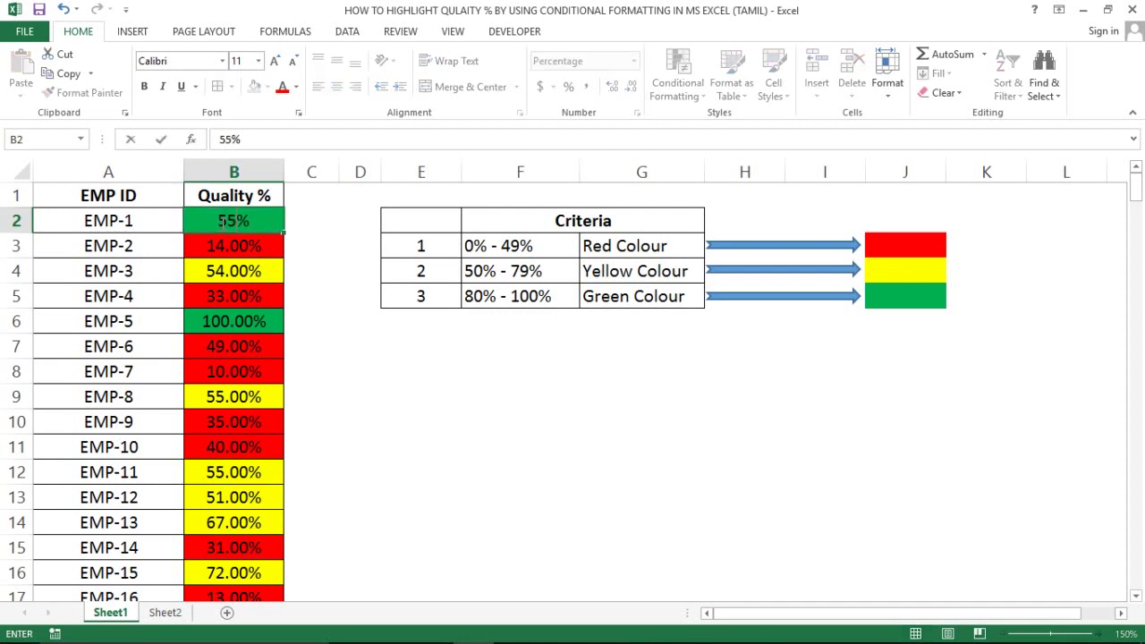
pyautogui.press('Return')
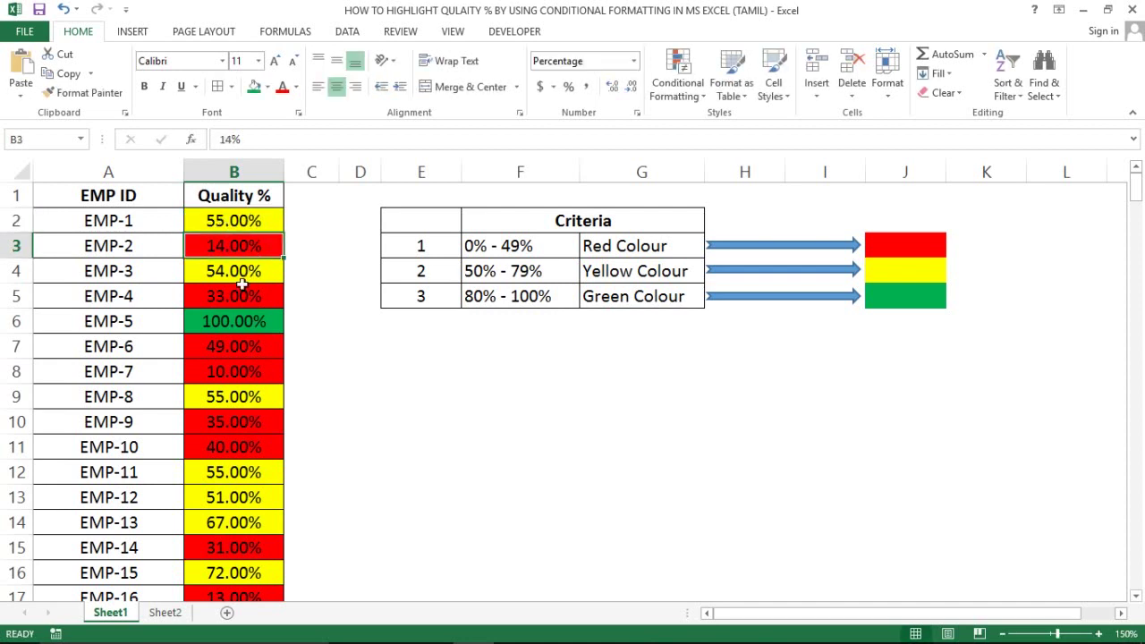
pyautogui.click(232, 273)
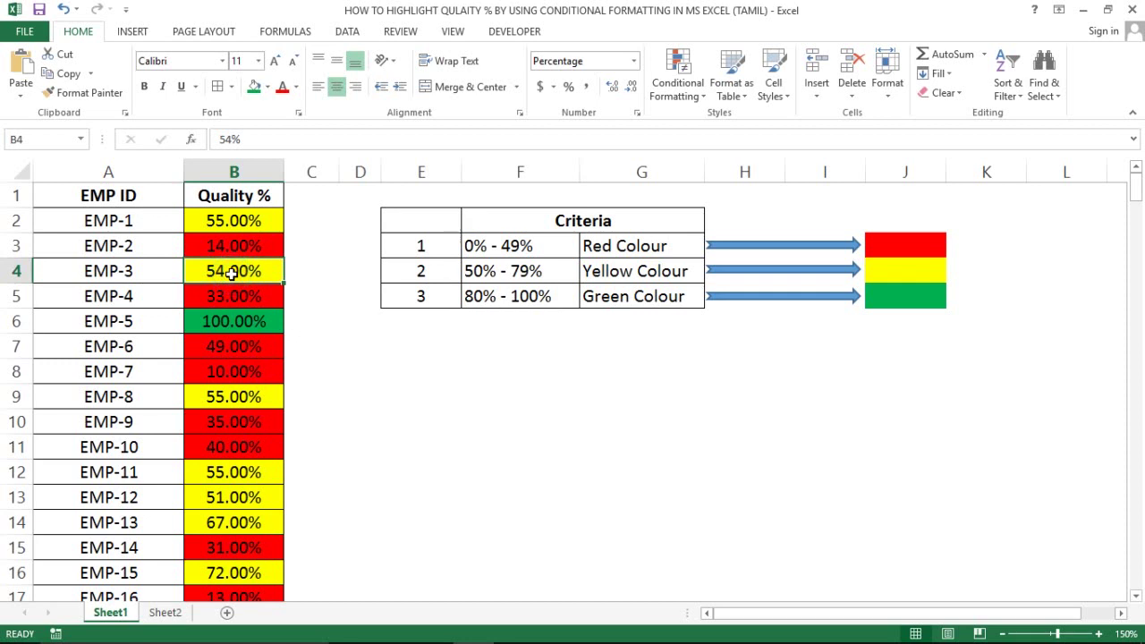
pyautogui.write('9')
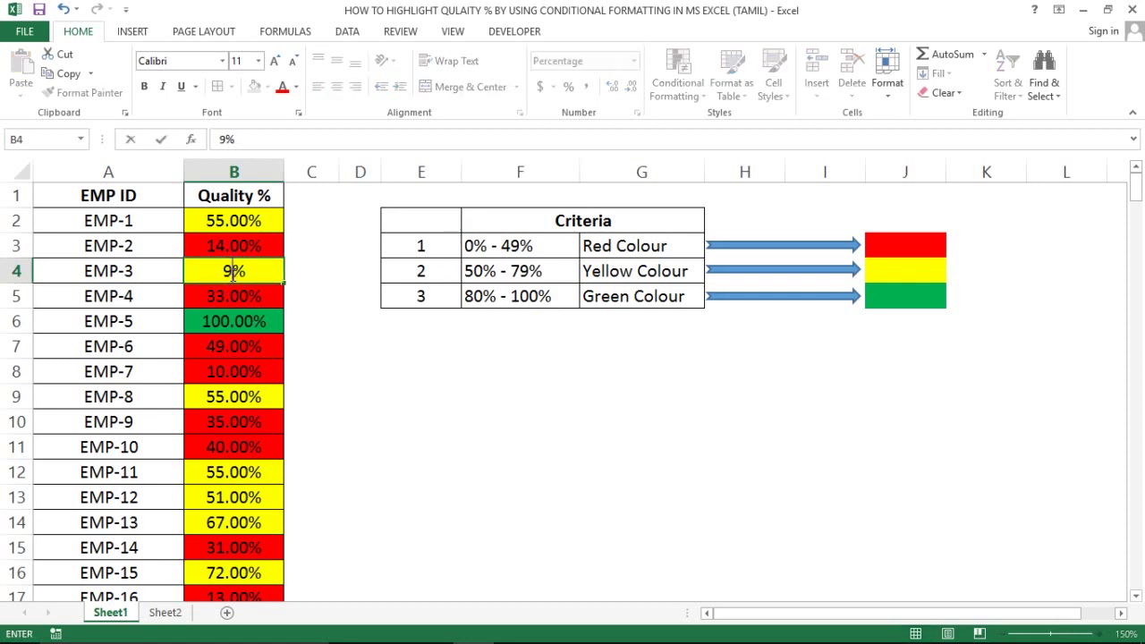
pyautogui.write('0')
pyautogui.press('Return')
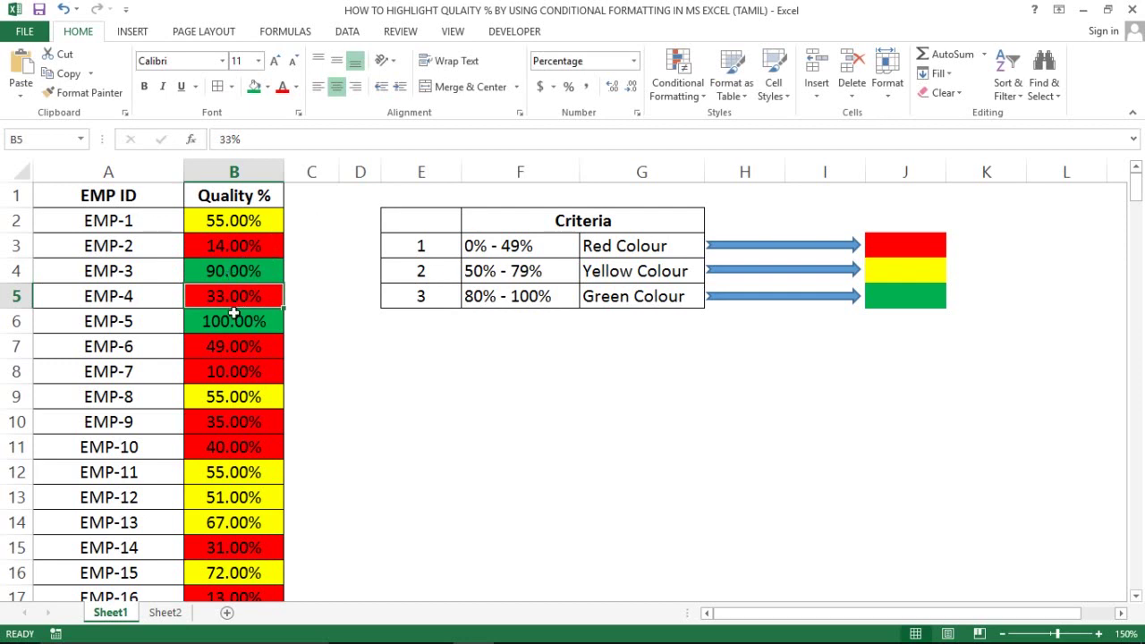
# Step: Change EMP-11's Quality % to 10 (red) and EMP-5's to 60 (yellow)
pyautogui.click(230, 481)
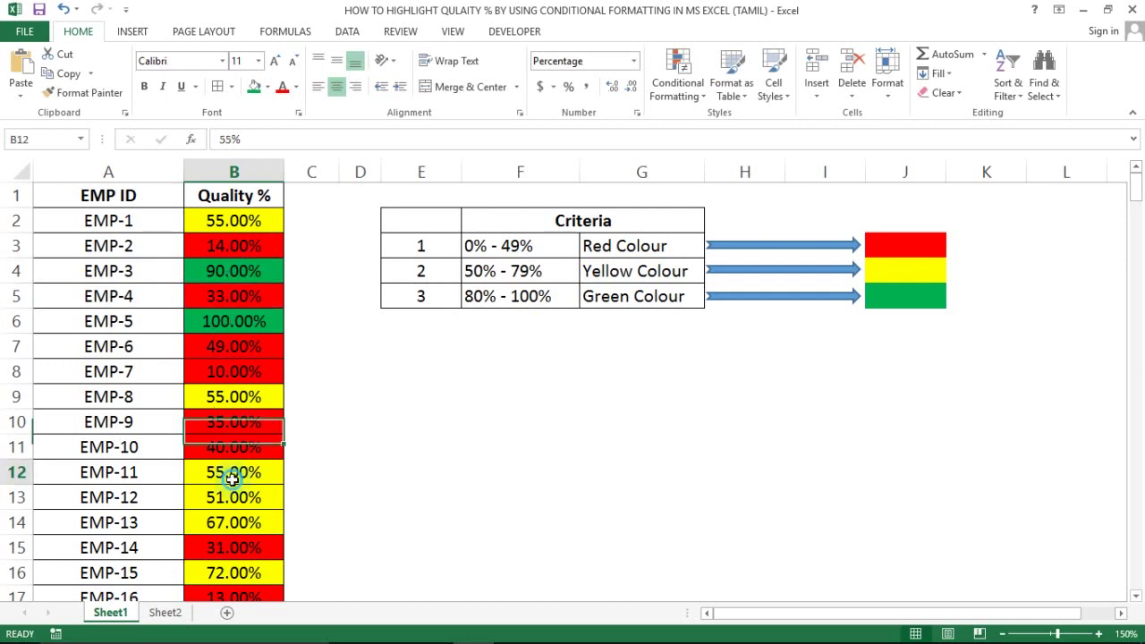
pyautogui.write('1')
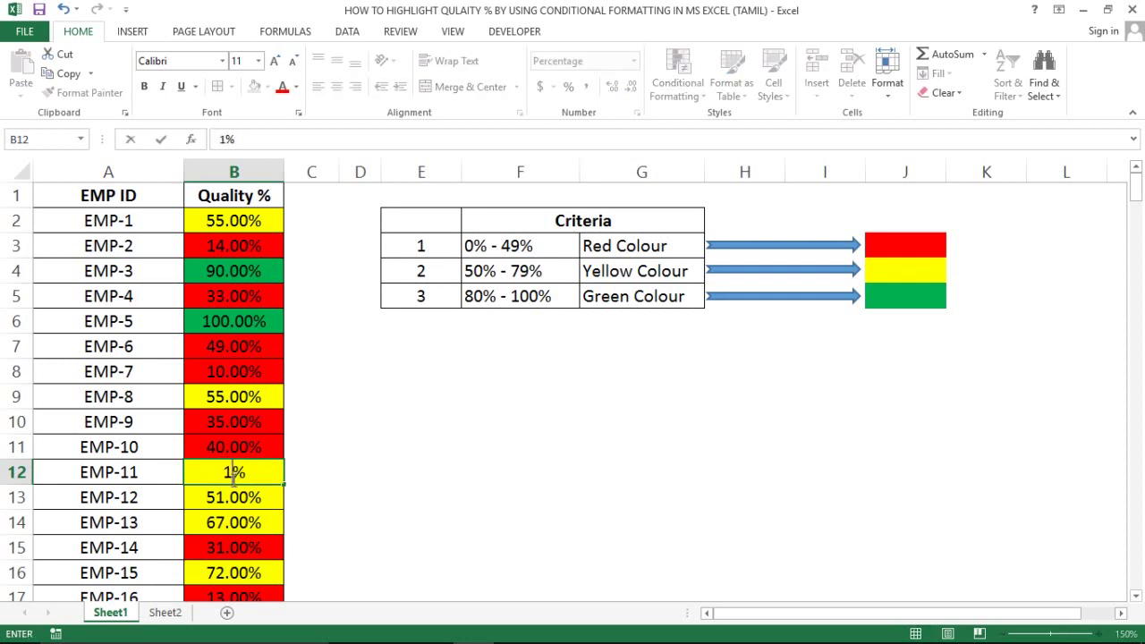
pyautogui.write('0')
pyautogui.press('Return')
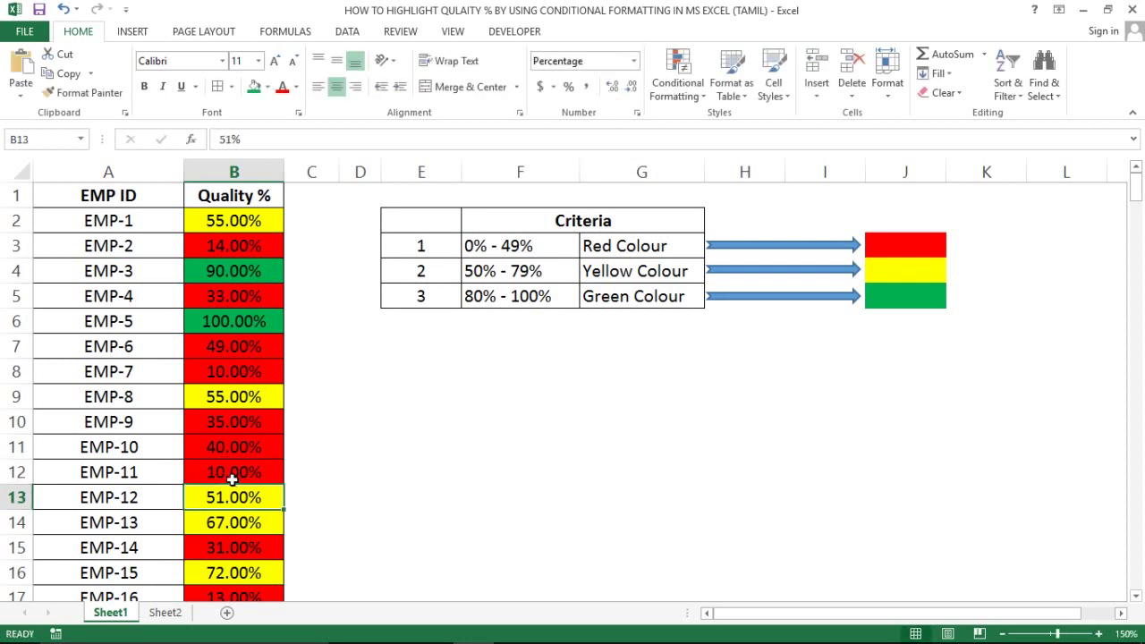
pyautogui.click(242, 320)
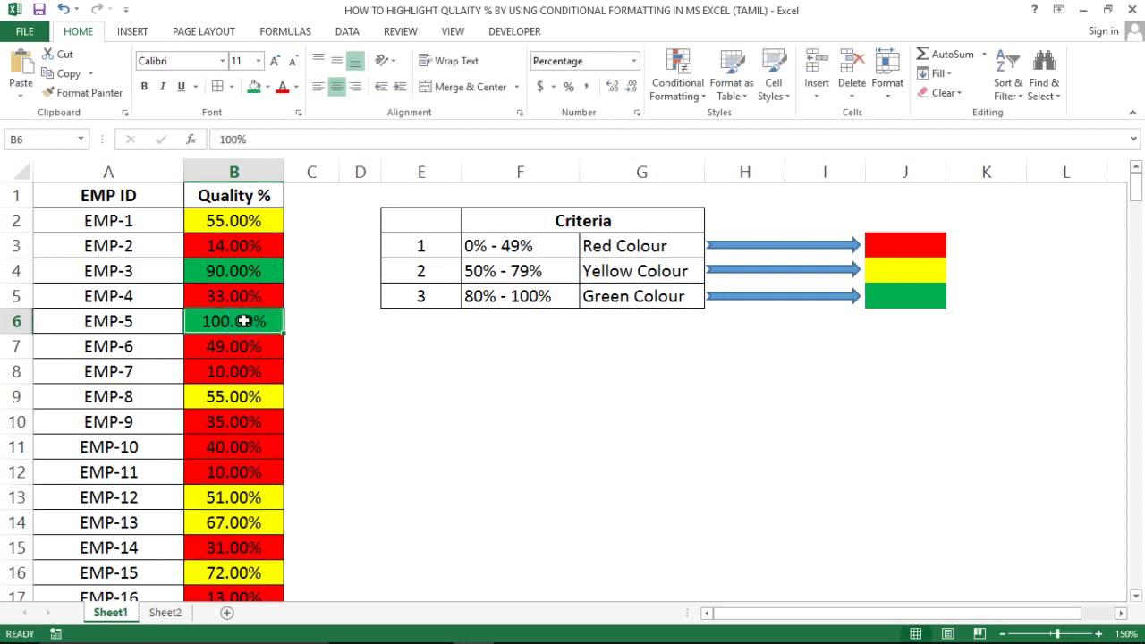
pyautogui.write('60')
pyautogui.press('Return')
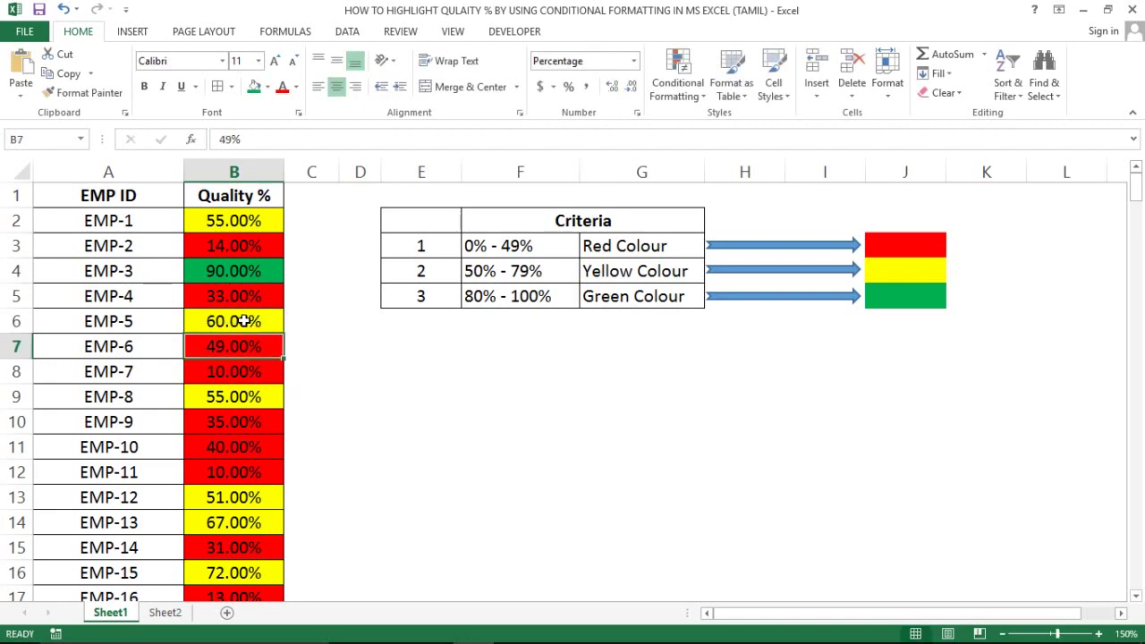
pyautogui.click(520, 238)
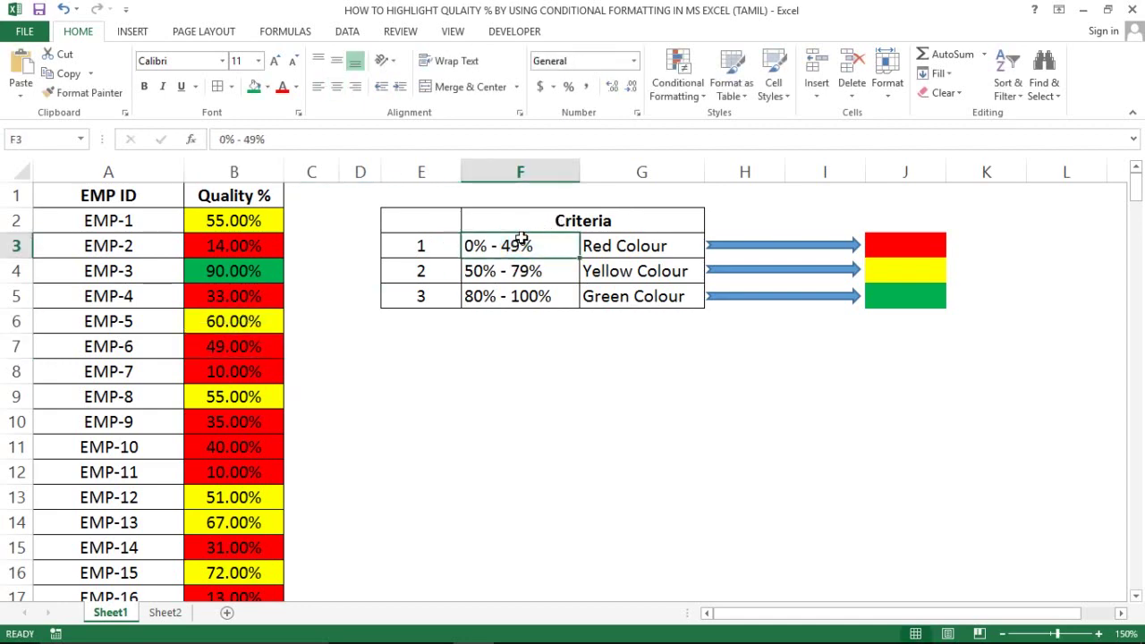
pyautogui.hotkey('shift', 'Right')
pyautogui.hotkey('shift', 'Down')
pyautogui.hotkey('shift', 'Down')
pyautogui.hotkey('shift', 'Down')
pyautogui.hotkey('shift', 'Up')
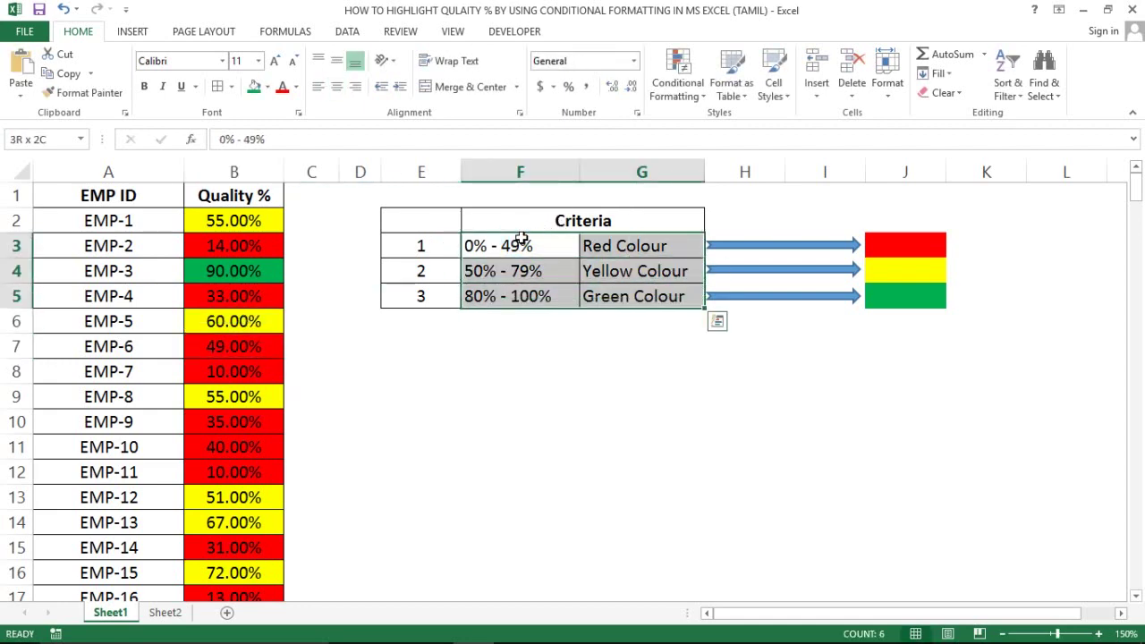
pyautogui.click(176, 298)
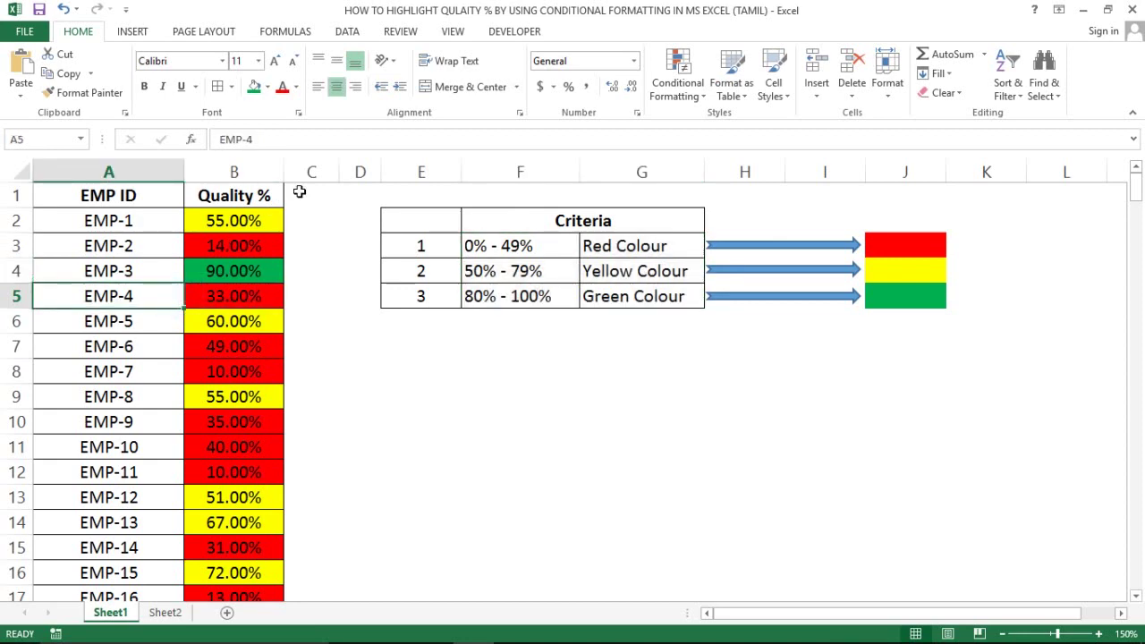
pyautogui.click(252, 199)
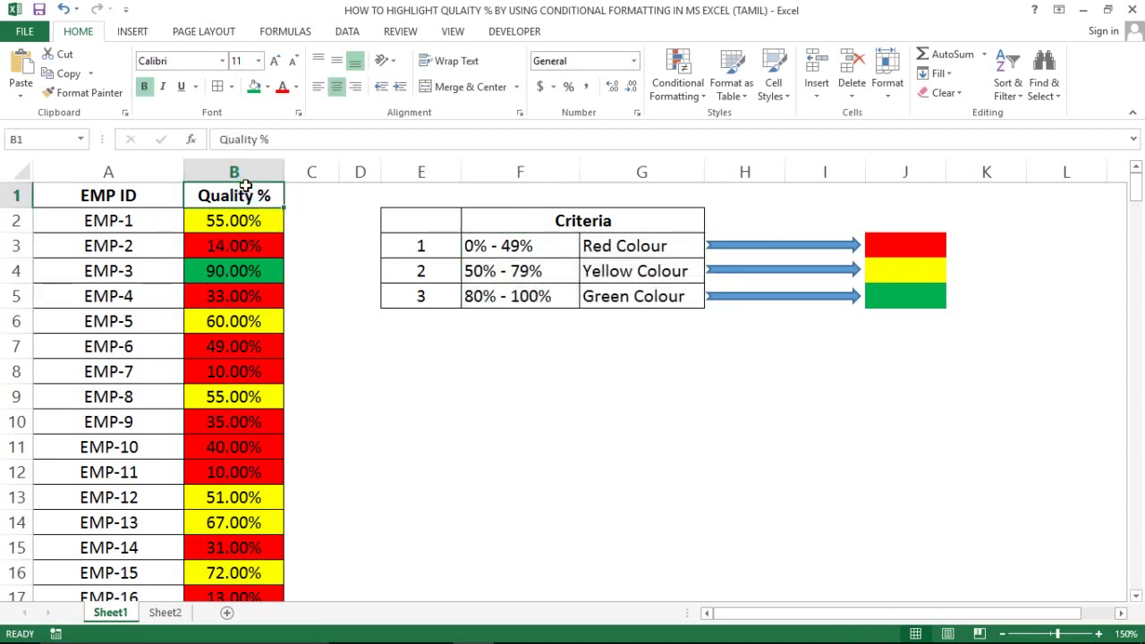
pyautogui.hotkey('alt', 'a')
pyautogui.press('t')
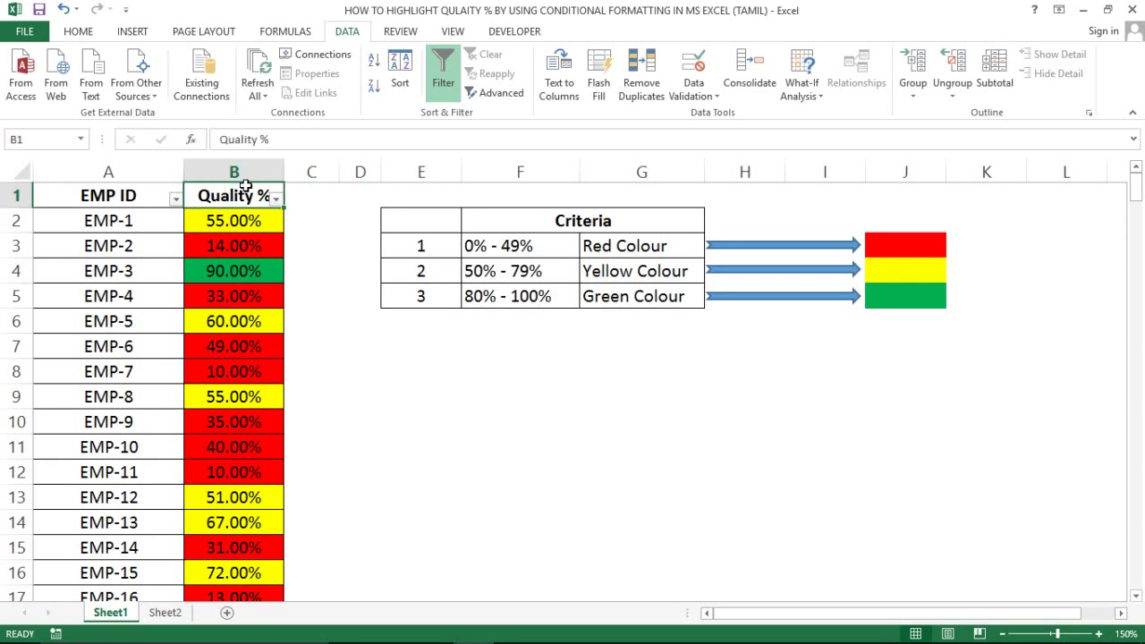
pyautogui.hotkey('alt', 'Down')
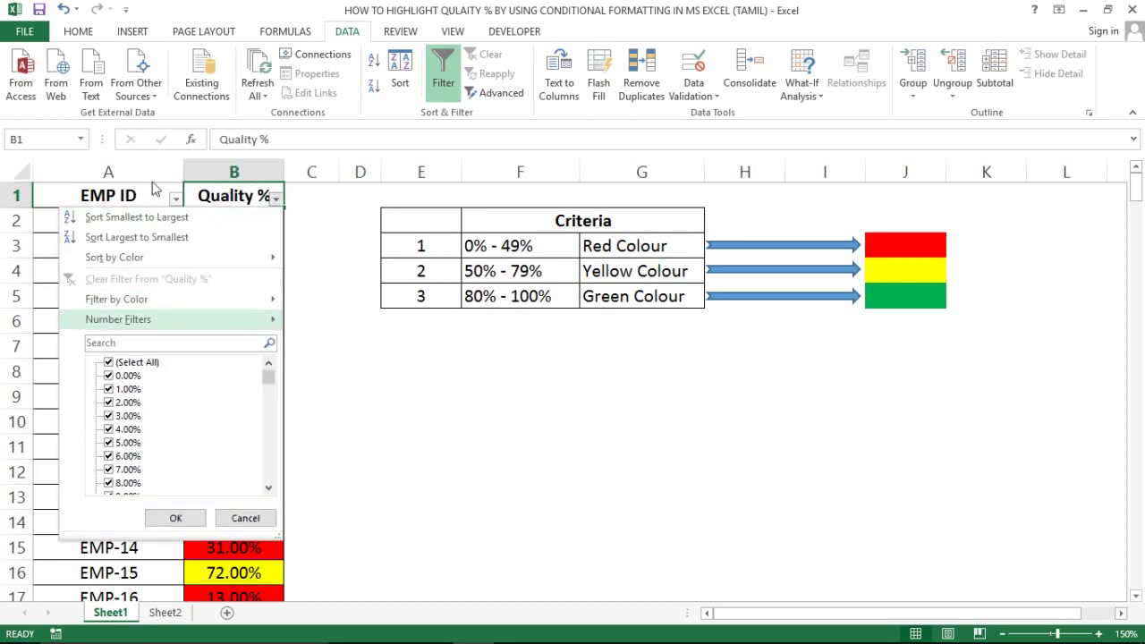
pyautogui.moveTo(182, 299)
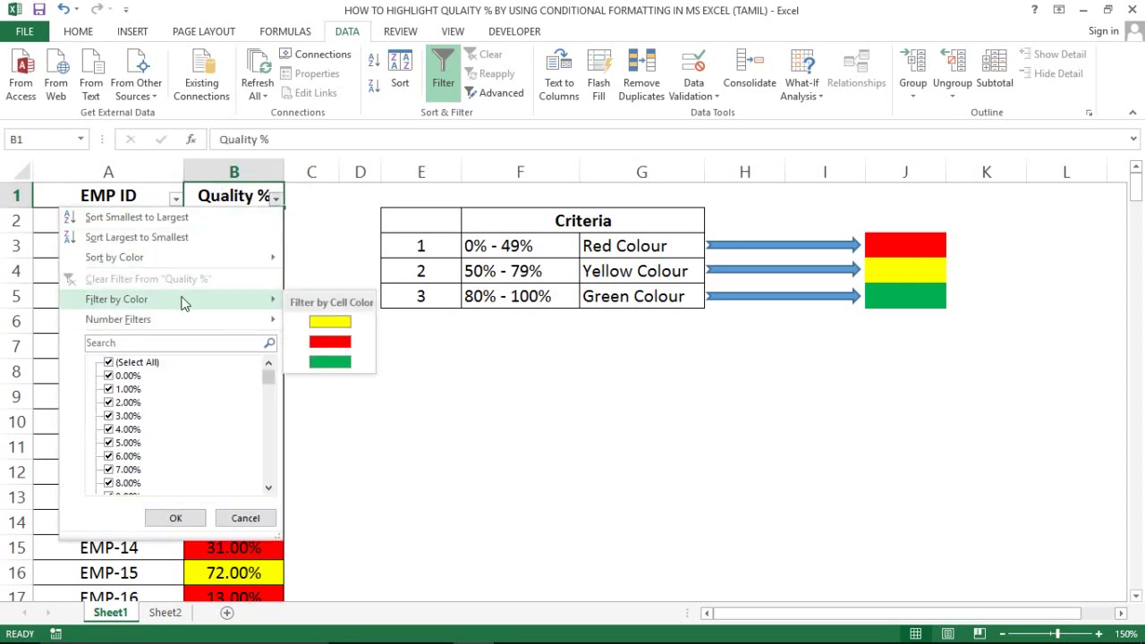
pyautogui.click(318, 322)
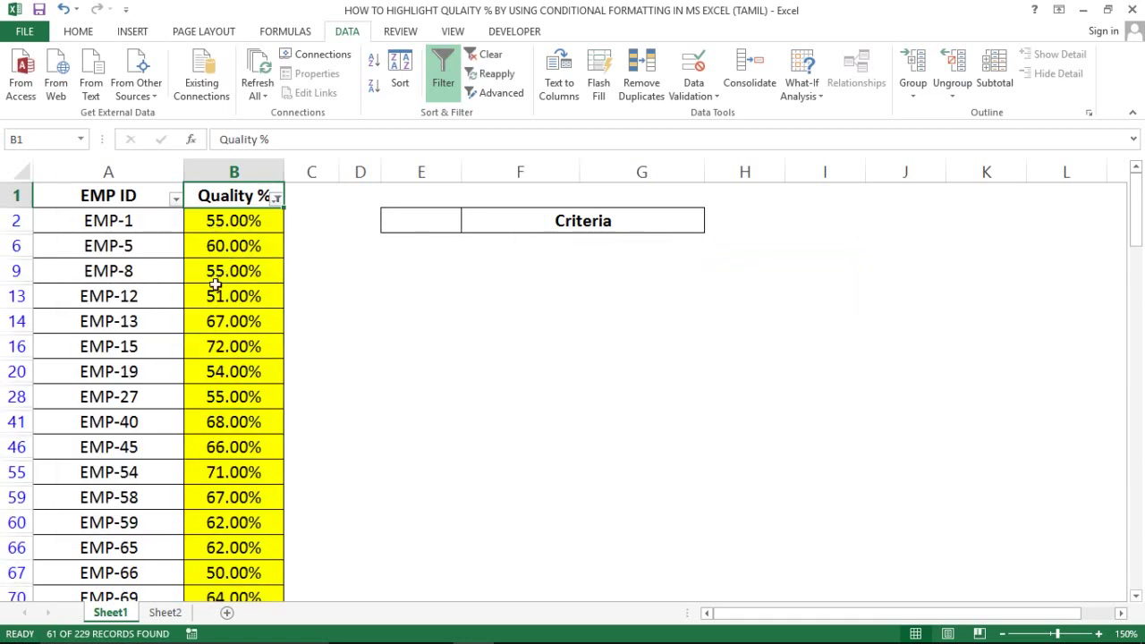
pyautogui.press('Down')
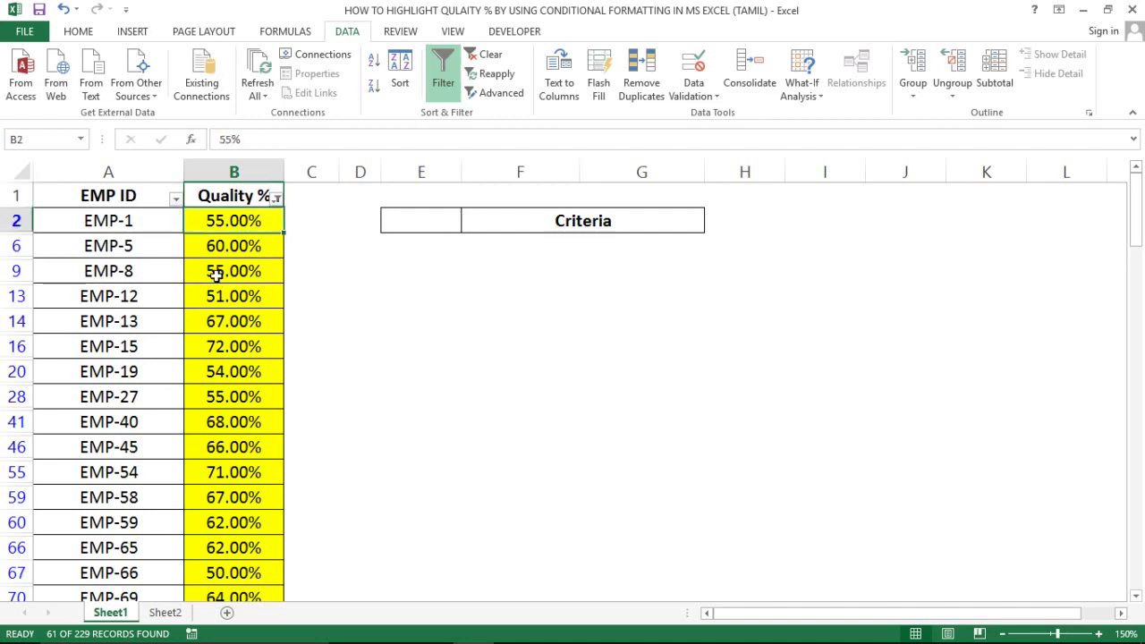
pyautogui.press('Down')
pyautogui.press('Down')
pyautogui.press('Down')
pyautogui.press('Down')
pyautogui.press('Down')
pyautogui.press('Down')
pyautogui.press('Down')
pyautogui.press('Down')
pyautogui.press('Down')
pyautogui.press('Down')
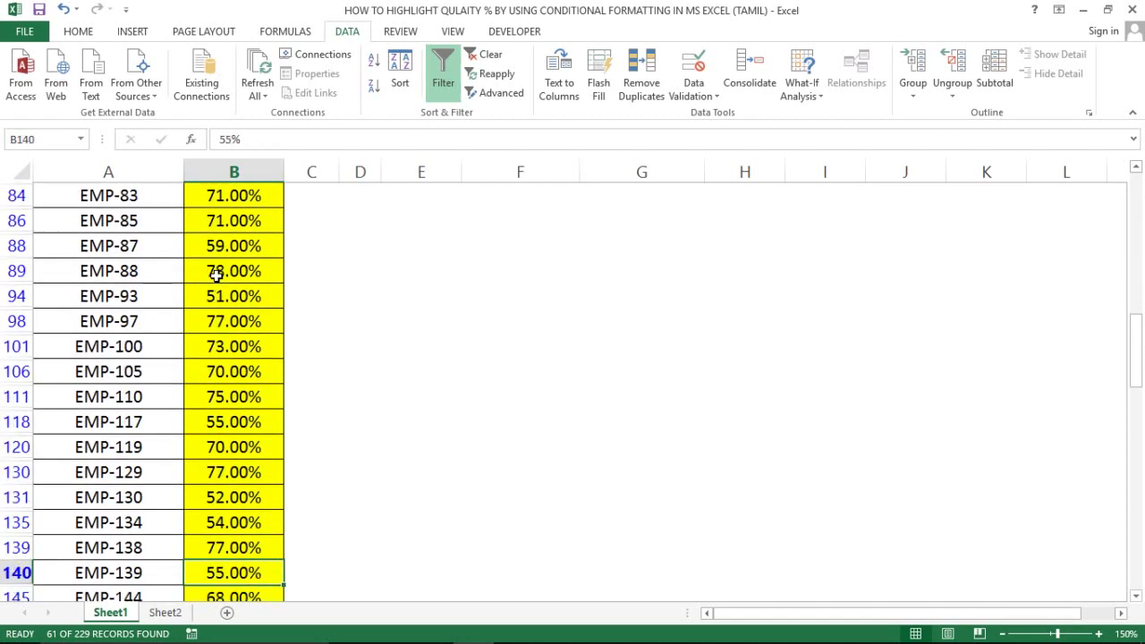
pyautogui.press('Down')
pyautogui.press('Down')
pyautogui.press('Down')
pyautogui.press('Down')
pyautogui.press('Down')
pyautogui.press('Down')
pyautogui.press('Down')
pyautogui.press('Down')
pyautogui.press('Down')
pyautogui.press('Down')
pyautogui.press('Down')
pyautogui.press('Down')
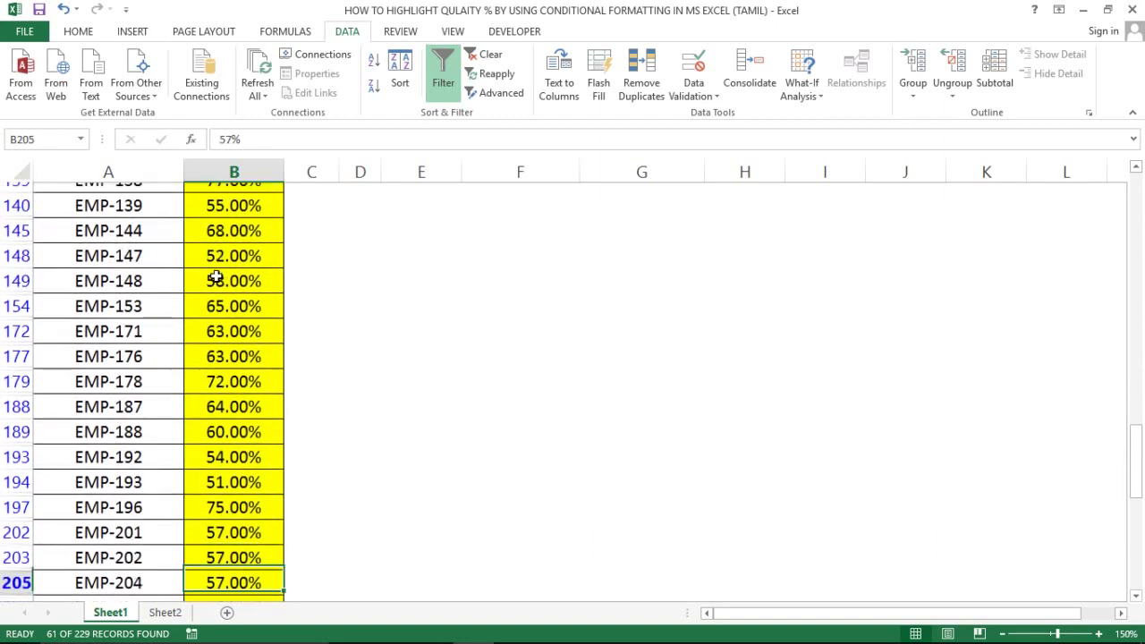
pyautogui.press('Down')
pyautogui.press('Down')
pyautogui.press('Down')
pyautogui.press('Down')
pyautogui.press('Down')
pyautogui.press('Down')
pyautogui.press('Down')
pyautogui.press('Down')
pyautogui.press('Down')
pyautogui.press('Down')
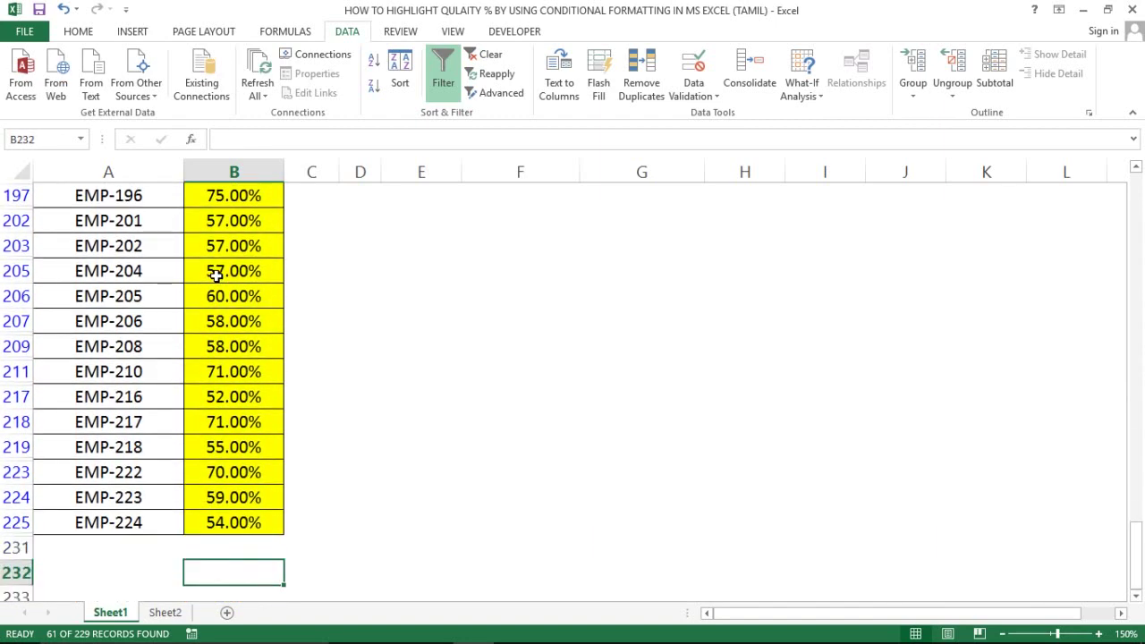
pyautogui.hotkey('ctrl', 'Up')
pyautogui.hotkey('ctrl', 'Up')
pyautogui.press('alt')
pyautogui.press('t')
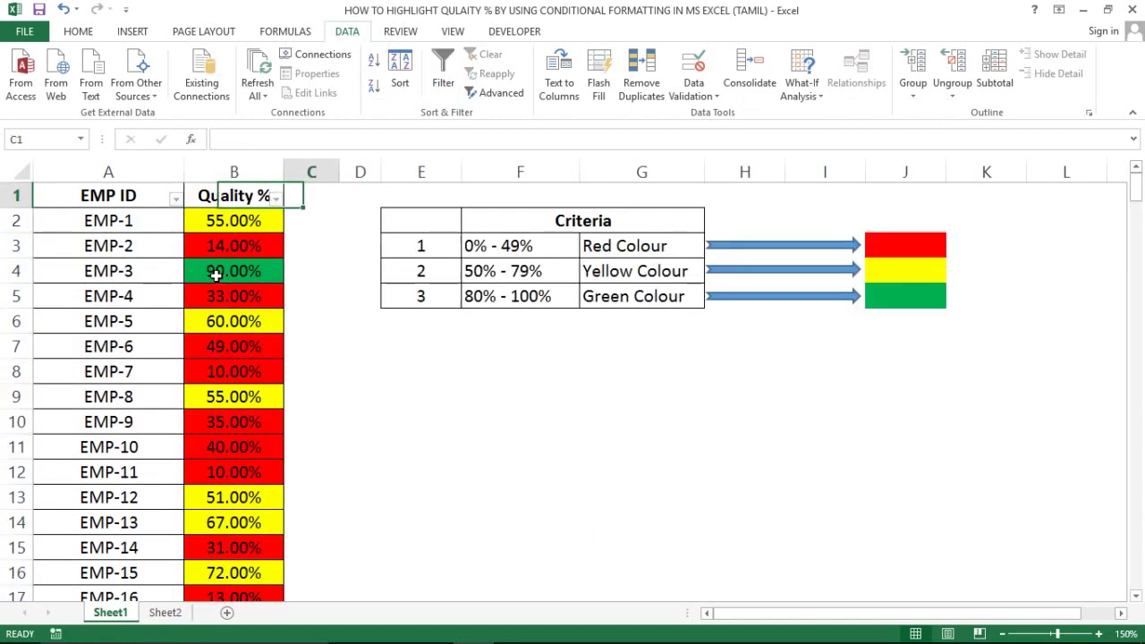
pyautogui.press('Left')
pyautogui.press('Right')
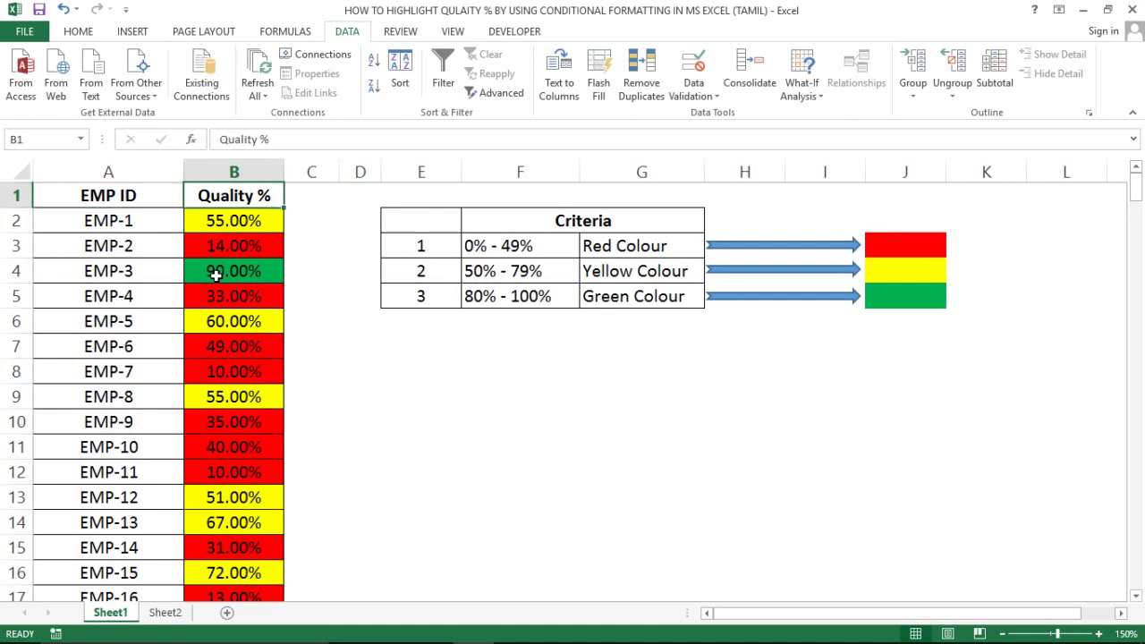
pyautogui.hotkey('alt', 'a')
# Step: Turn filtering on and filter the Quality % column by the red cell colour
pyautogui.press('t')
pyautogui.hotkey('alt', 'Down')
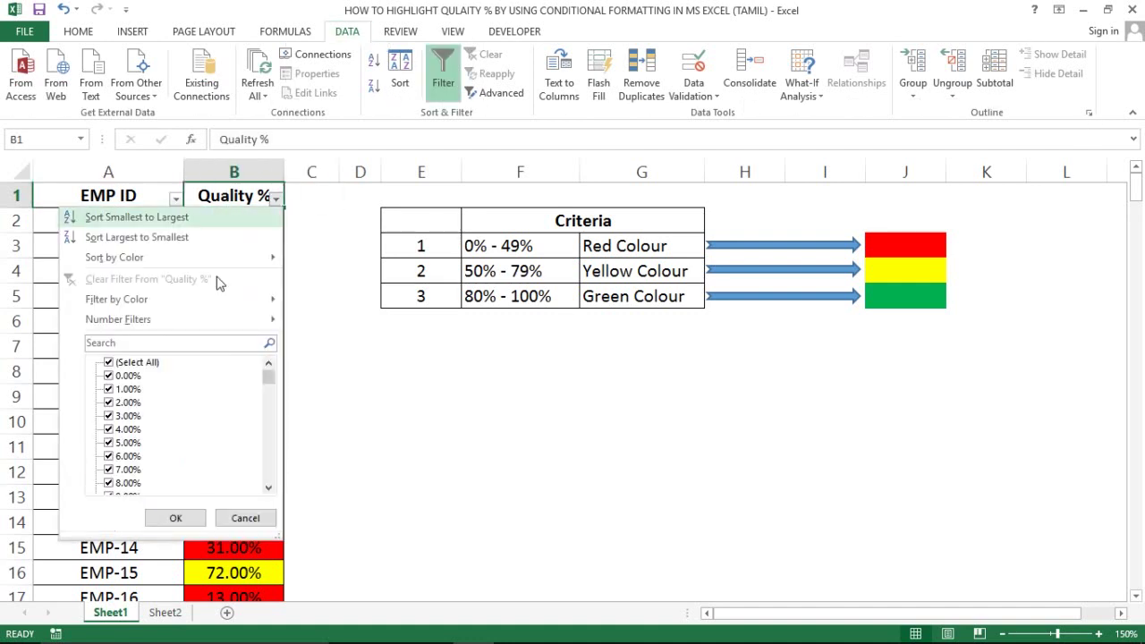
pyautogui.press('Down')
pyautogui.press('Down')
pyautogui.press('Down')
pyautogui.press('Down')
pyautogui.press('Right')
pyautogui.press('Down')
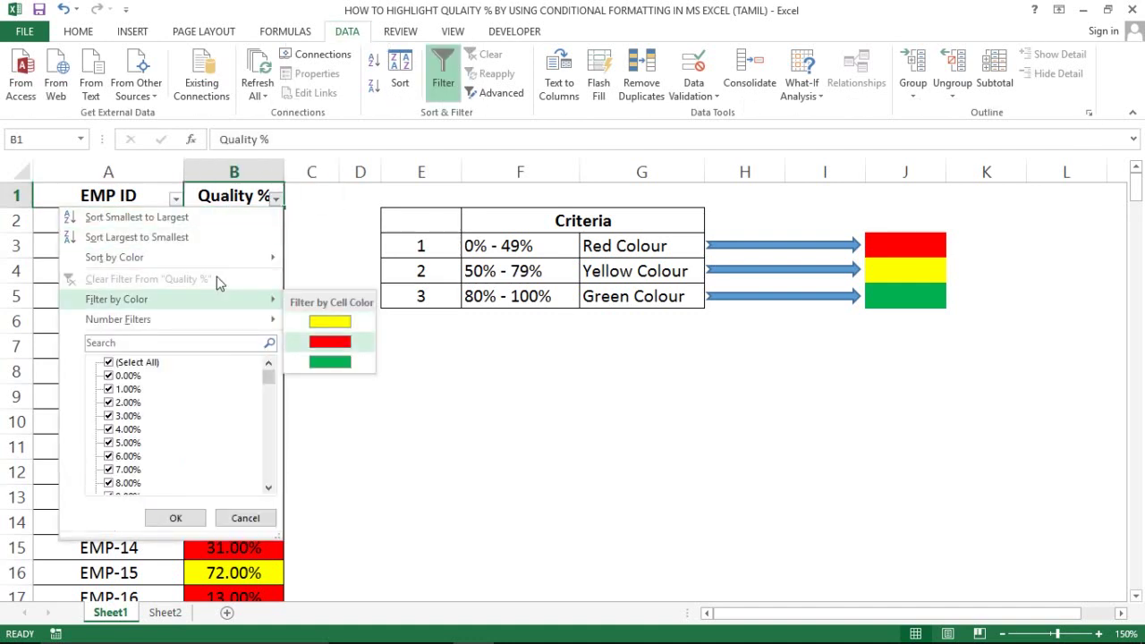
pyautogui.press('Return')
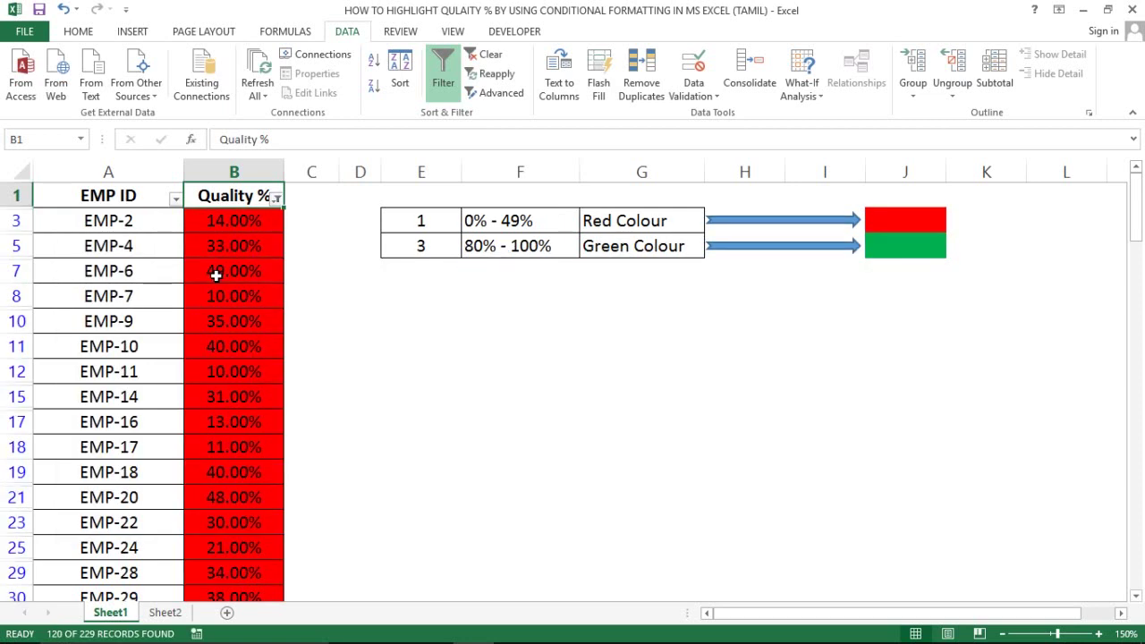
# Step: Step through the filtered red rows below 50%, then jump back to the header
pyautogui.click(238, 225)
pyautogui.press('Down')
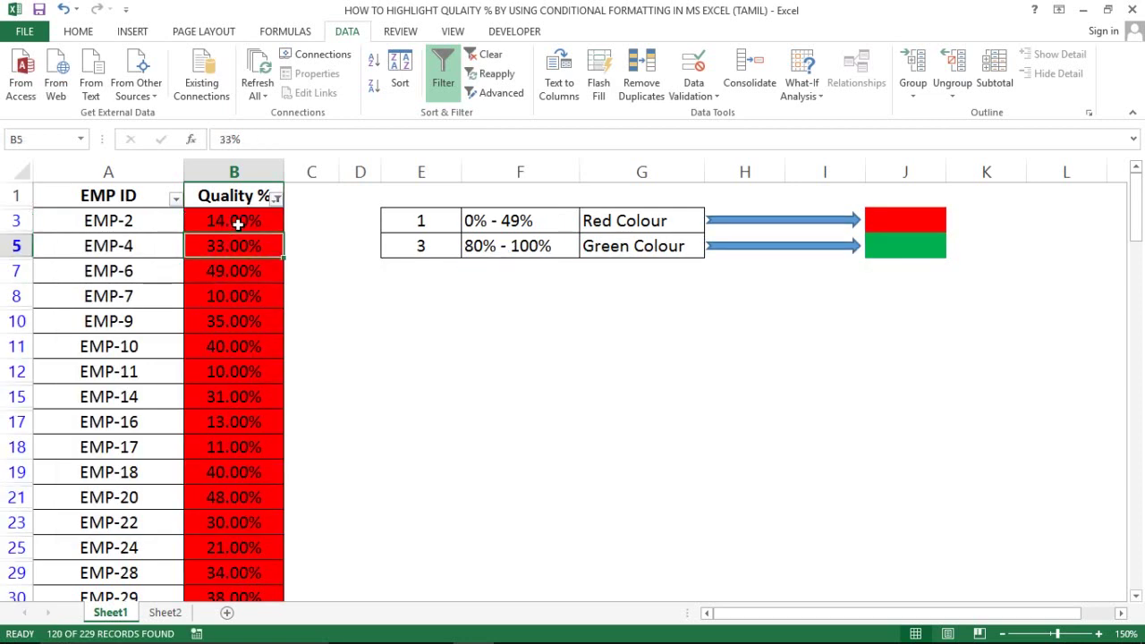
pyautogui.press('Down')
pyautogui.press('Down')
pyautogui.press('Down')
pyautogui.press('Down')
pyautogui.press('Down')
pyautogui.press('Down')
pyautogui.press('Down')
pyautogui.press('Down')
pyautogui.press('Down')
pyautogui.press('Down')
pyautogui.press('Down')
pyautogui.press('Down')
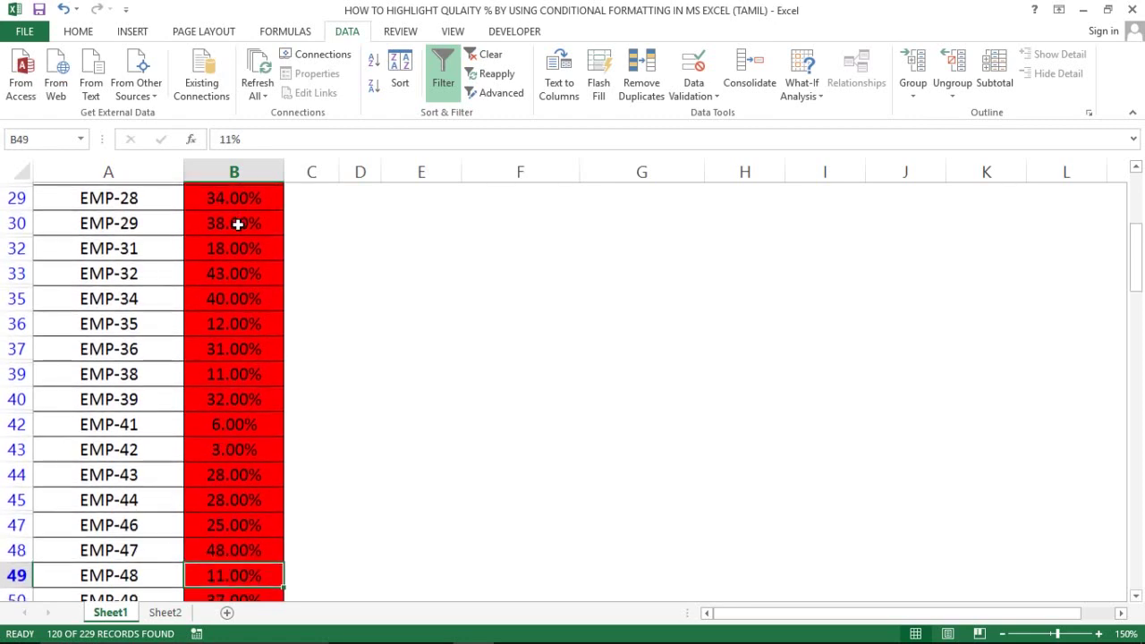
pyautogui.press('Down')
pyautogui.press('Down')
pyautogui.press('Down')
pyautogui.press('Down')
pyautogui.press('Down')
pyautogui.press('Down')
pyautogui.press('Down')
pyautogui.press('Down')
pyautogui.press('Down')
pyautogui.press('Down')
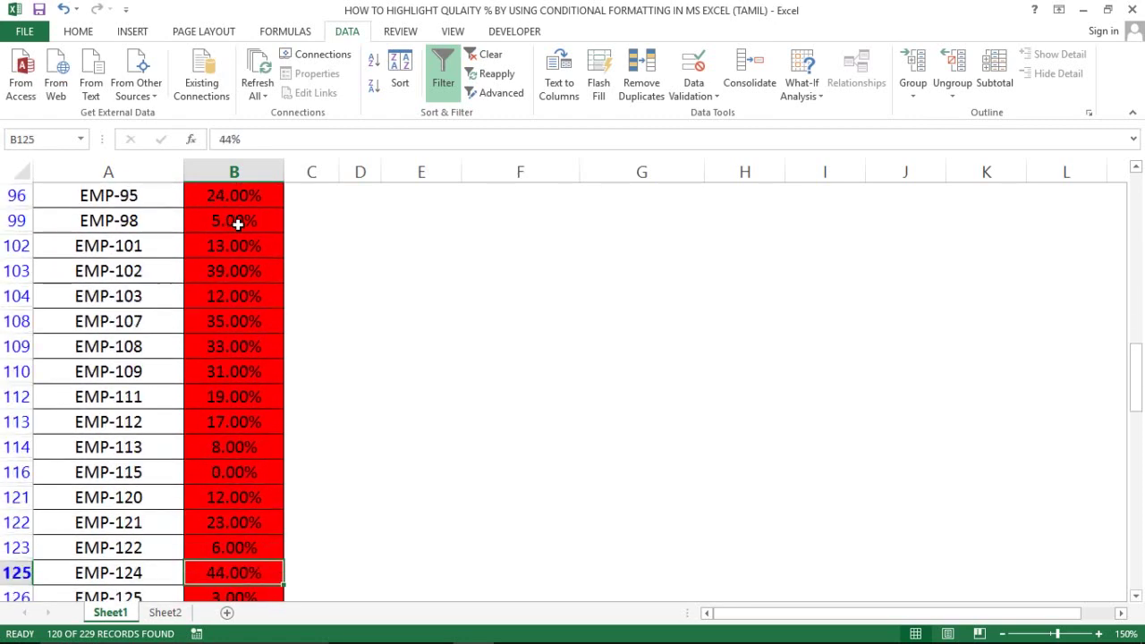
pyautogui.press('Down')
pyautogui.press('Down')
pyautogui.press('Down')
pyautogui.press('Down')
pyautogui.press('Down')
pyautogui.press('Down')
pyautogui.press('Down')
pyautogui.press('Down')
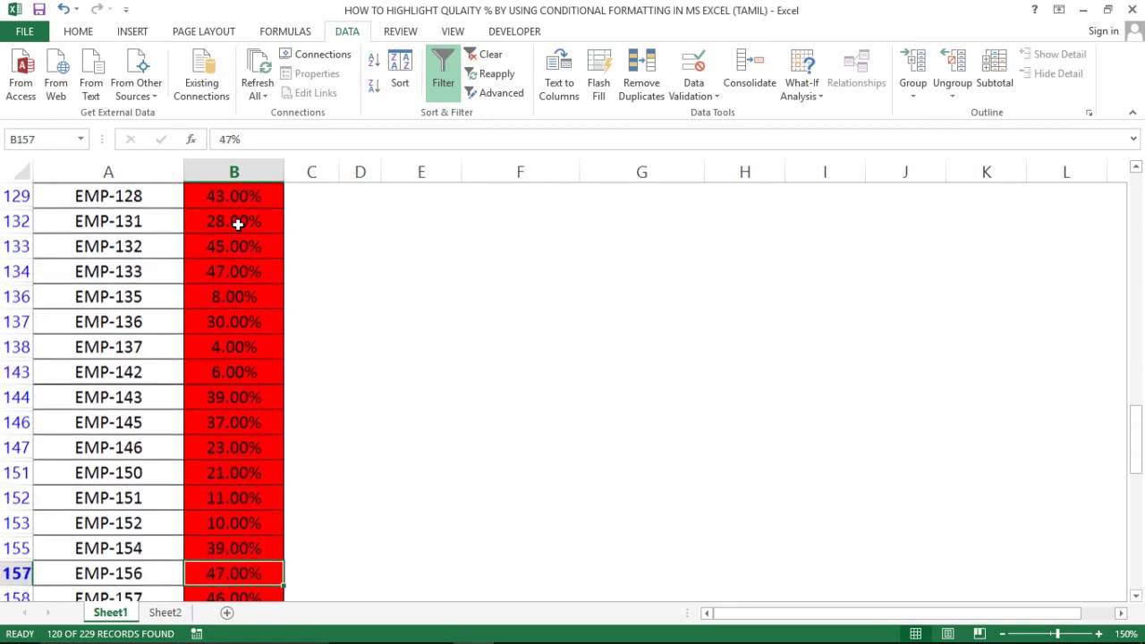
pyautogui.press('Down')
pyautogui.press('Down')
pyautogui.press('Down')
pyautogui.press('Down')
pyautogui.press('Down')
pyautogui.press('Down')
pyautogui.press('Down')
pyautogui.press('Down')
pyautogui.press('Down')
pyautogui.press('Down')
pyautogui.press('Down')
pyautogui.press('Down')
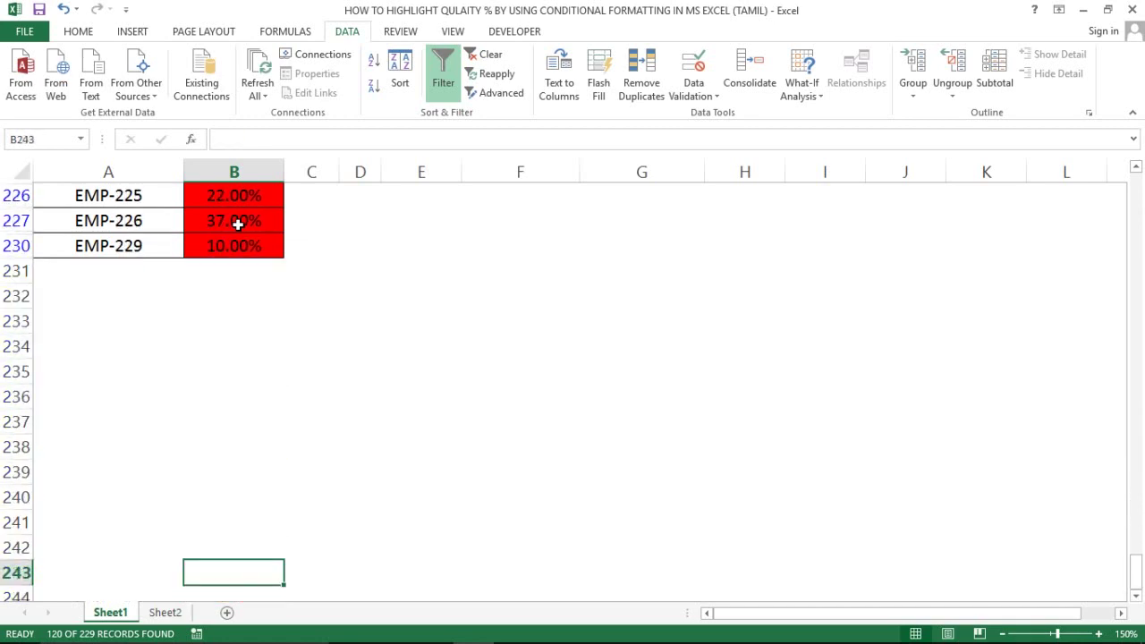
pyautogui.hotkey('ctrl', 'Up')
# Step: Filter the Quality % column to show only green cells
pyautogui.hotkey('alt', 'Down')
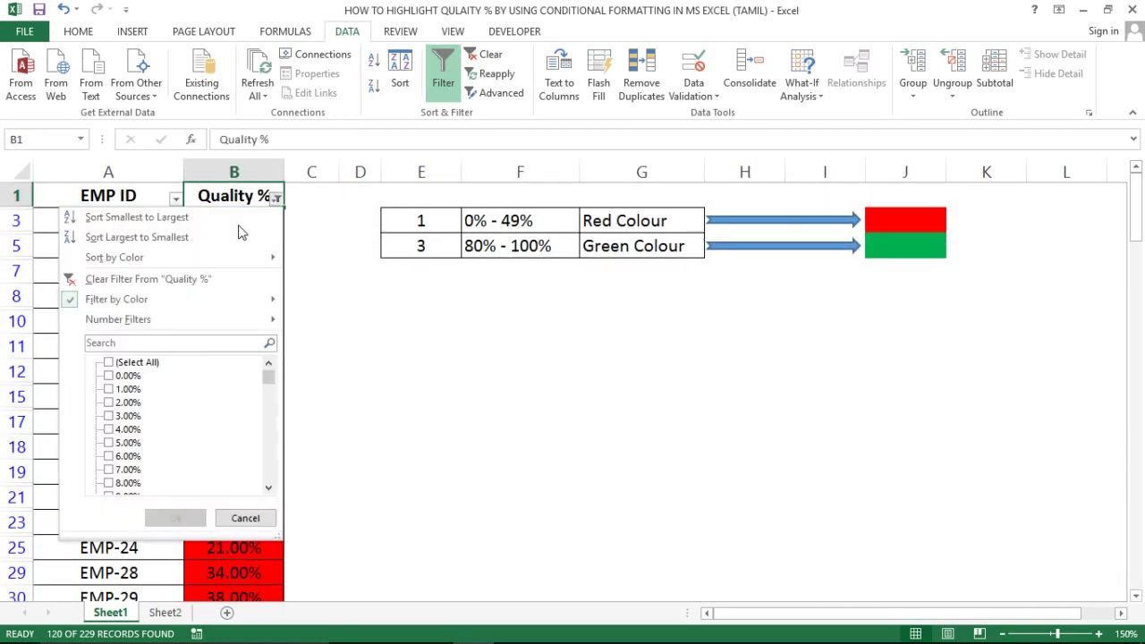
pyautogui.press('Down')
pyautogui.press('Down')
pyautogui.press('Right')
pyautogui.press('Down')
pyautogui.press('Down')
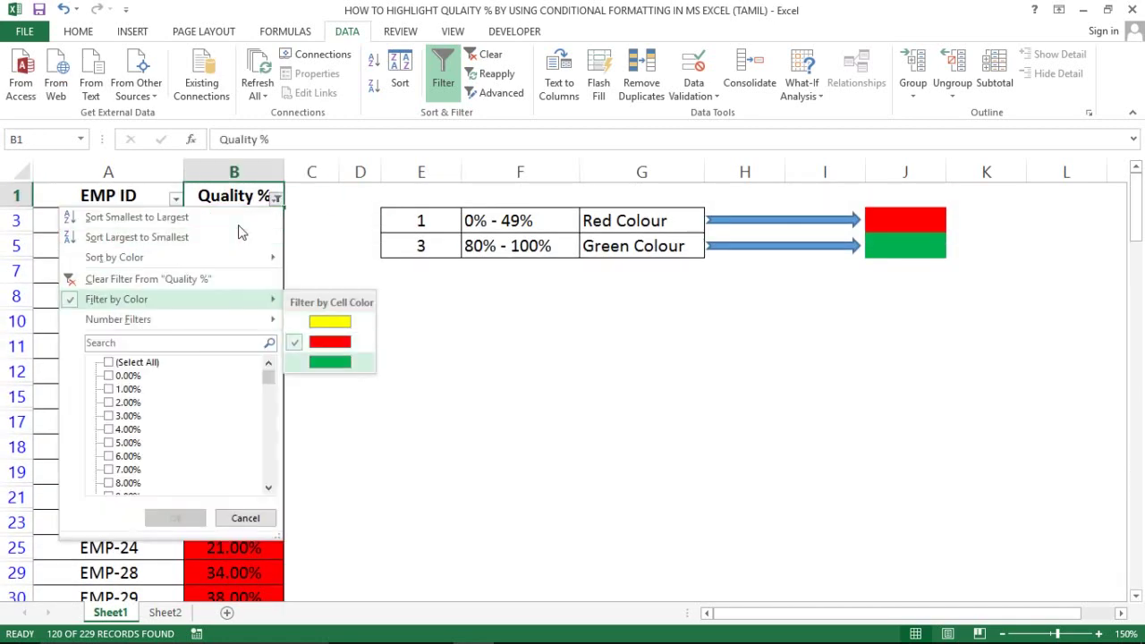
pyautogui.press('Return')
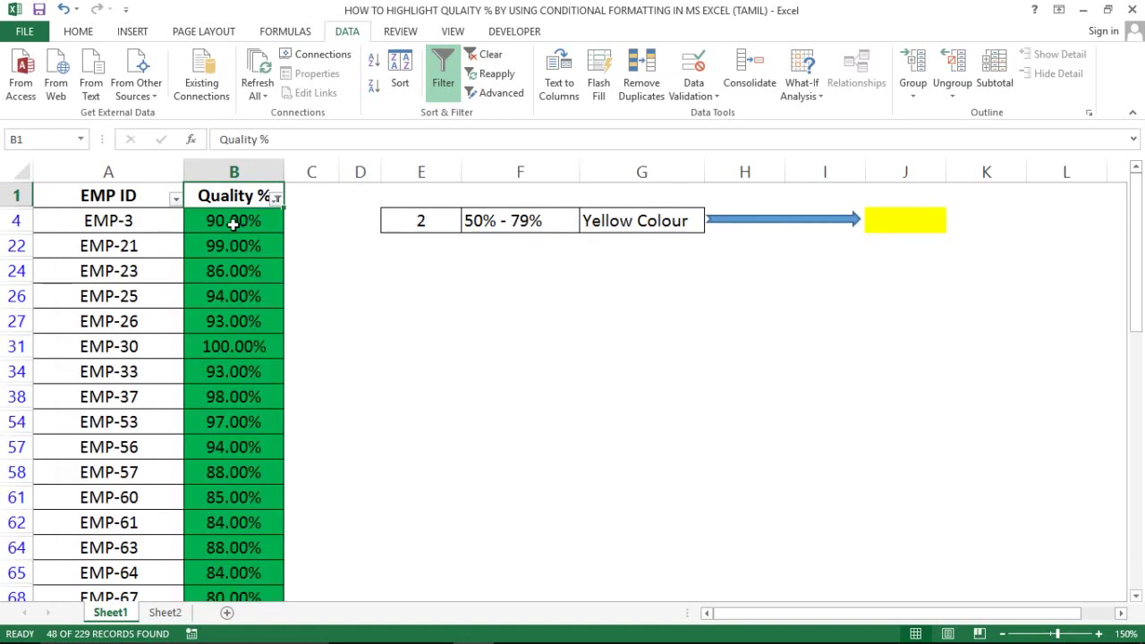
# Step: Browse the green 80–100% rows and return to the top of the list
pyautogui.press('Down')
pyautogui.press('Down')
pyautogui.press('Down')
pyautogui.press('Down')
pyautogui.press('Down')
pyautogui.press('Down')
pyautogui.press('Down')
pyautogui.press('Down')
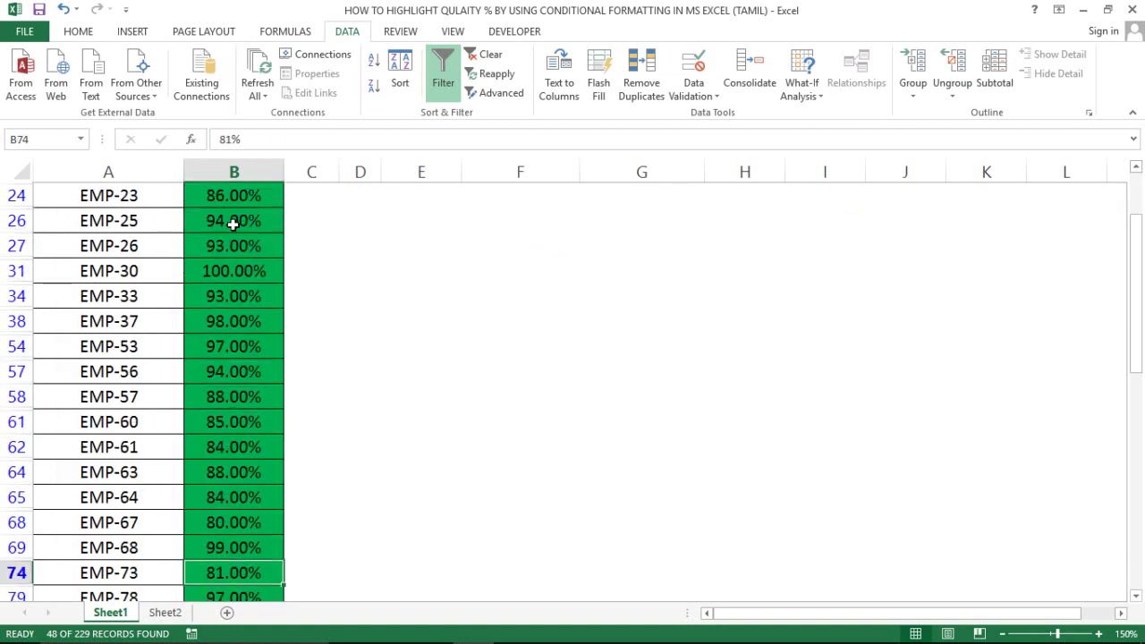
pyautogui.press('Down')
pyautogui.press('Down')
pyautogui.press('Down')
pyautogui.press('Down')
pyautogui.press('Down')
pyautogui.press('Down')
pyautogui.press('Down')
pyautogui.press('Down')
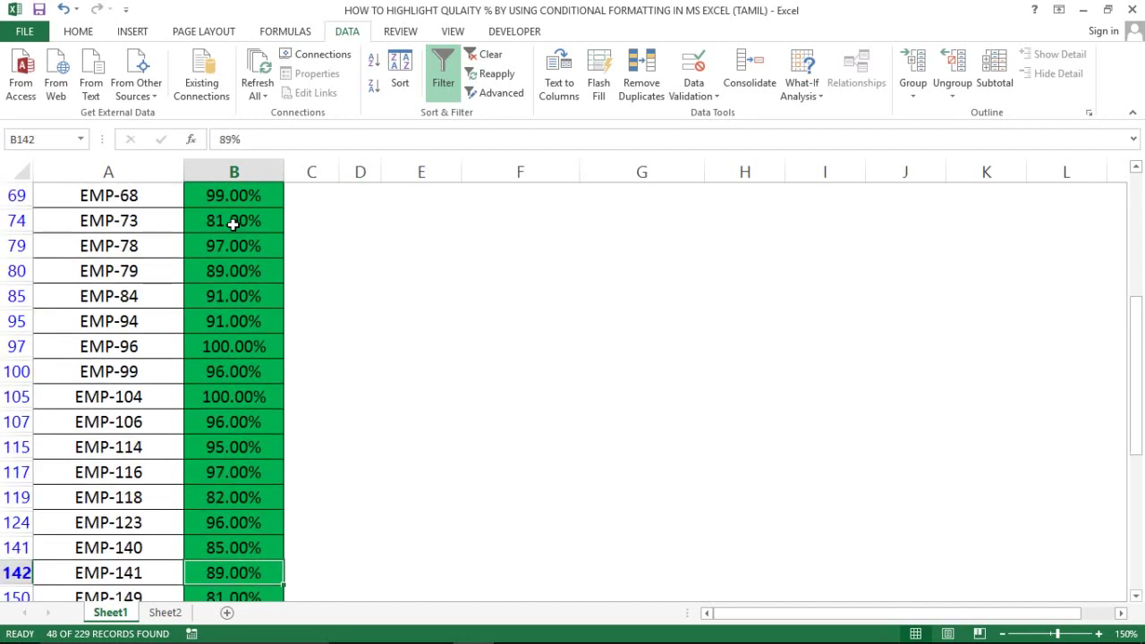
pyautogui.press('Down')
pyautogui.press('Down')
pyautogui.press('Down')
pyautogui.press('Down')
pyautogui.press('Down')
pyautogui.press('Down')
pyautogui.press('Down')
pyautogui.press('Down')
pyautogui.press('Down')
pyautogui.press('Down')
pyautogui.press('Down')
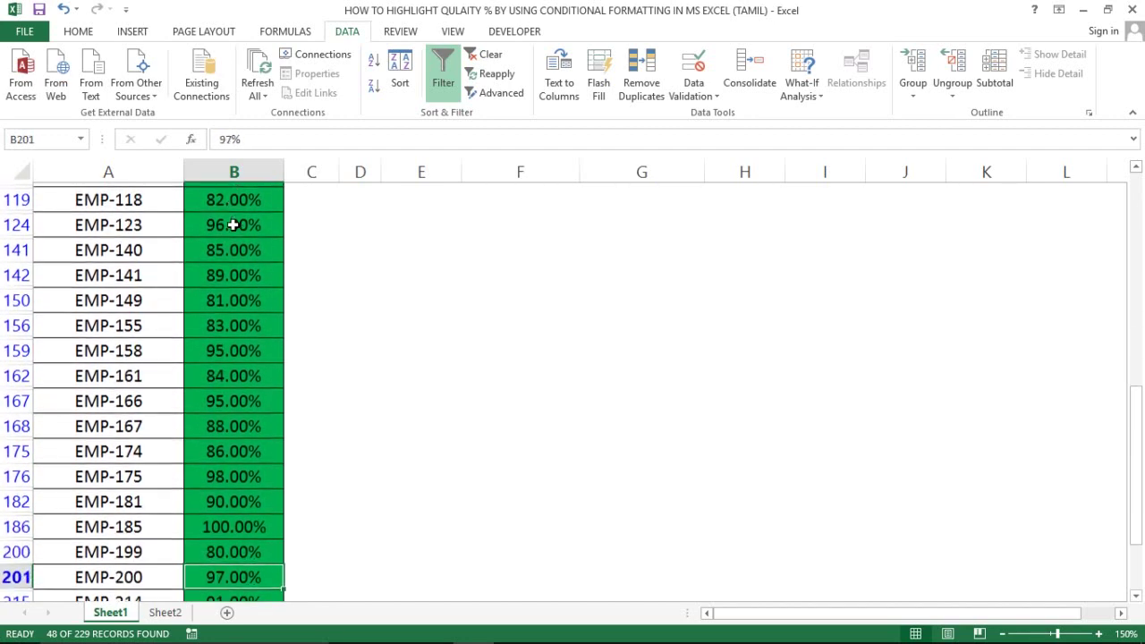
pyautogui.press('Down')
pyautogui.press('Down')
pyautogui.press('Down')
pyautogui.press('Down')
pyautogui.press('Down')
pyautogui.press('Down')
pyautogui.press('Down')
pyautogui.press('Up')
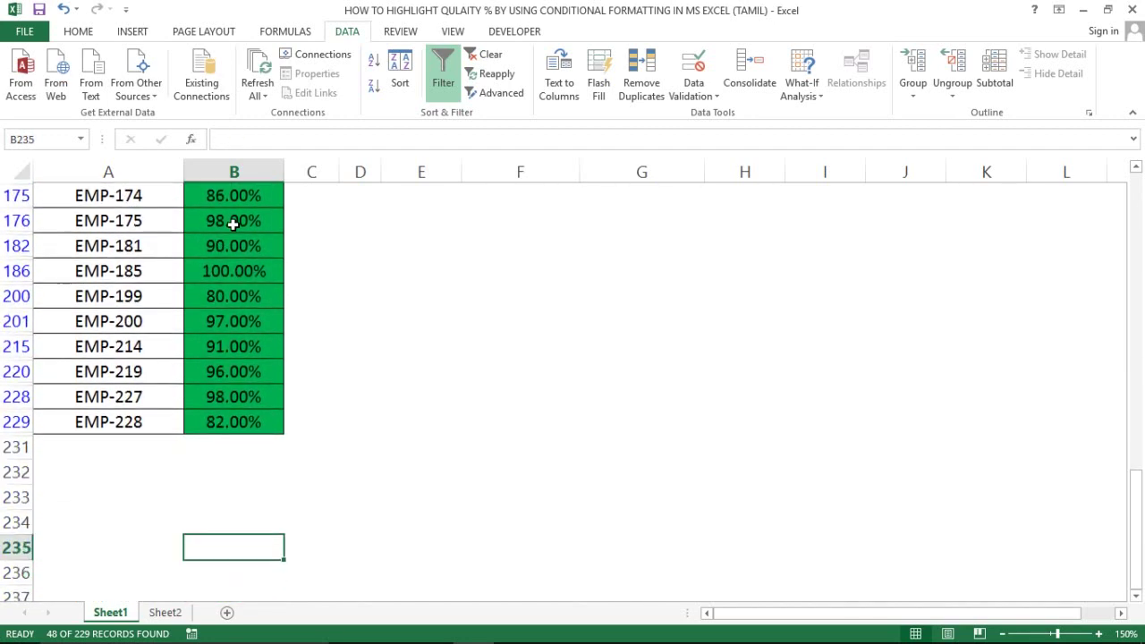
pyautogui.press('Up')
pyautogui.press('Up')
pyautogui.press('Up')
pyautogui.press('Up')
pyautogui.press('Down')
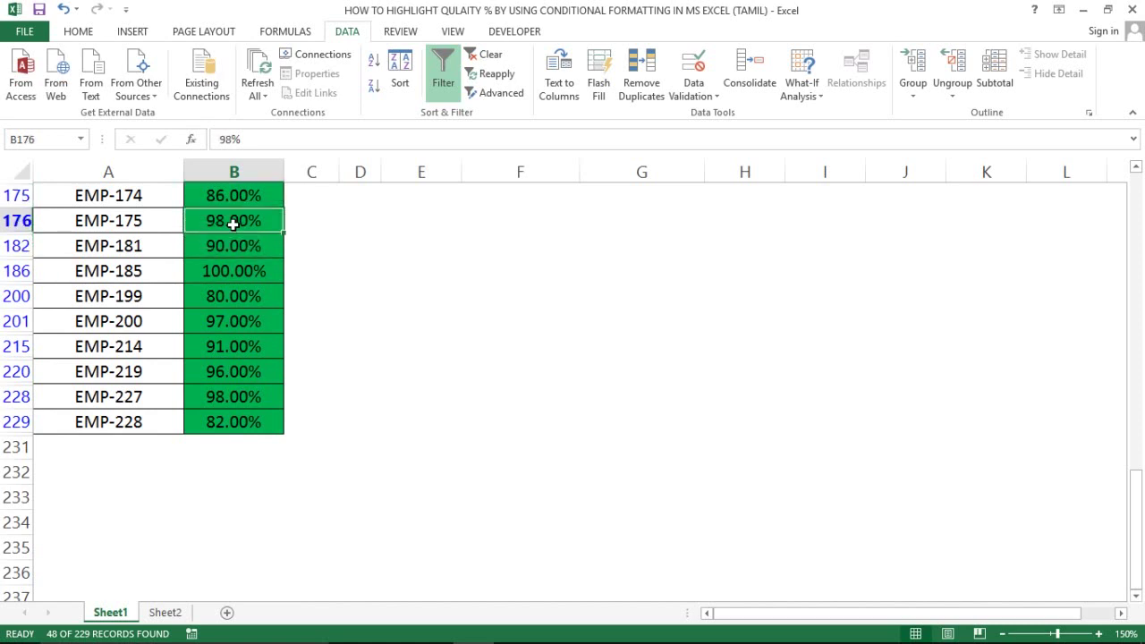
pyautogui.press('Up')
pyautogui.press('Up')
pyautogui.press('Up')
pyautogui.press('Up')
pyautogui.press('Up')
pyautogui.press('Up')
pyautogui.press('Up')
pyautogui.press('Up')
pyautogui.press('Up')
pyautogui.press('Down')
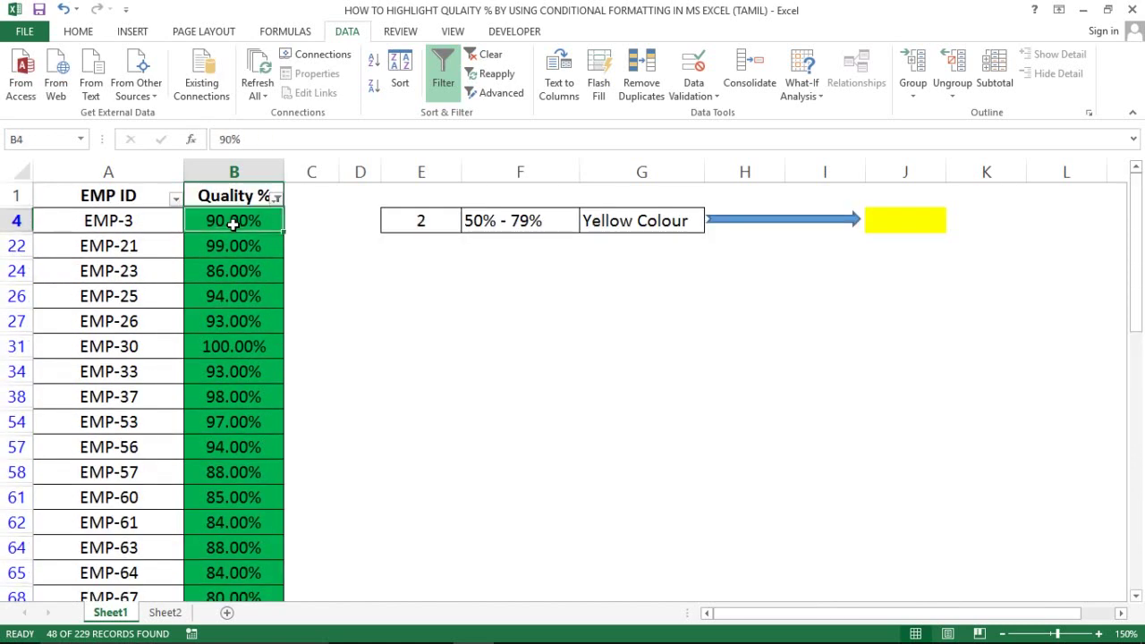
pyautogui.press('Up')
pyautogui.hotkey('alt', 'a')
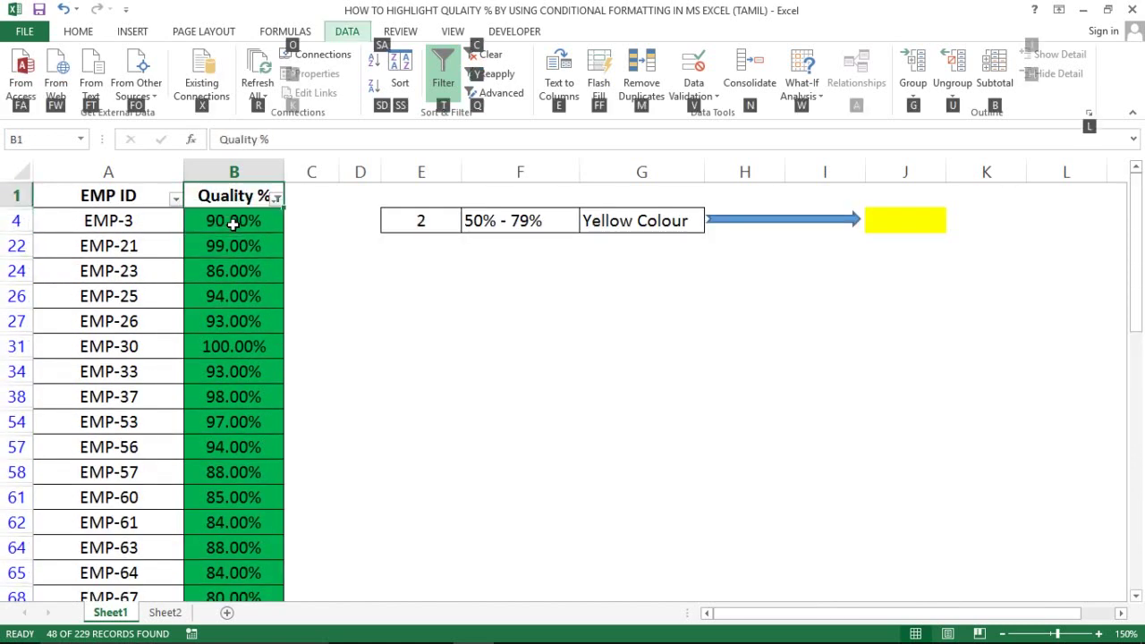
# Step: Turn the filter off and return to the first Quality % value in B2
pyautogui.press('t')
pyautogui.press('Left')
pyautogui.press('Down')
pyautogui.press('Right')
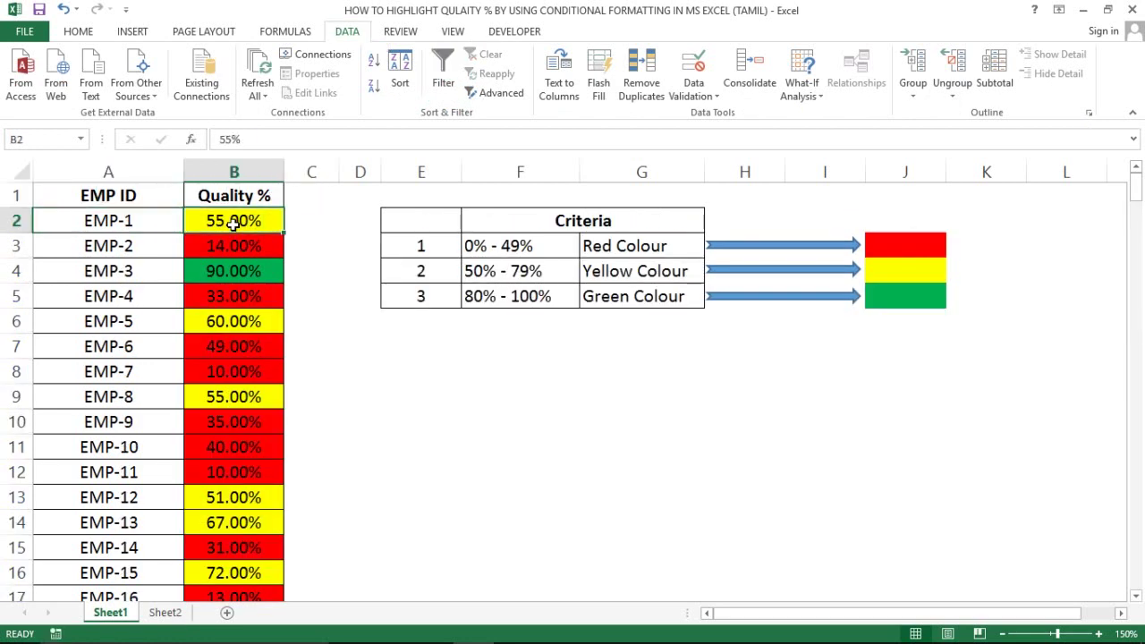
pyautogui.press('Up')
pyautogui.press('Down')
pyautogui.click(262, 172)
pyautogui.click(256, 195)
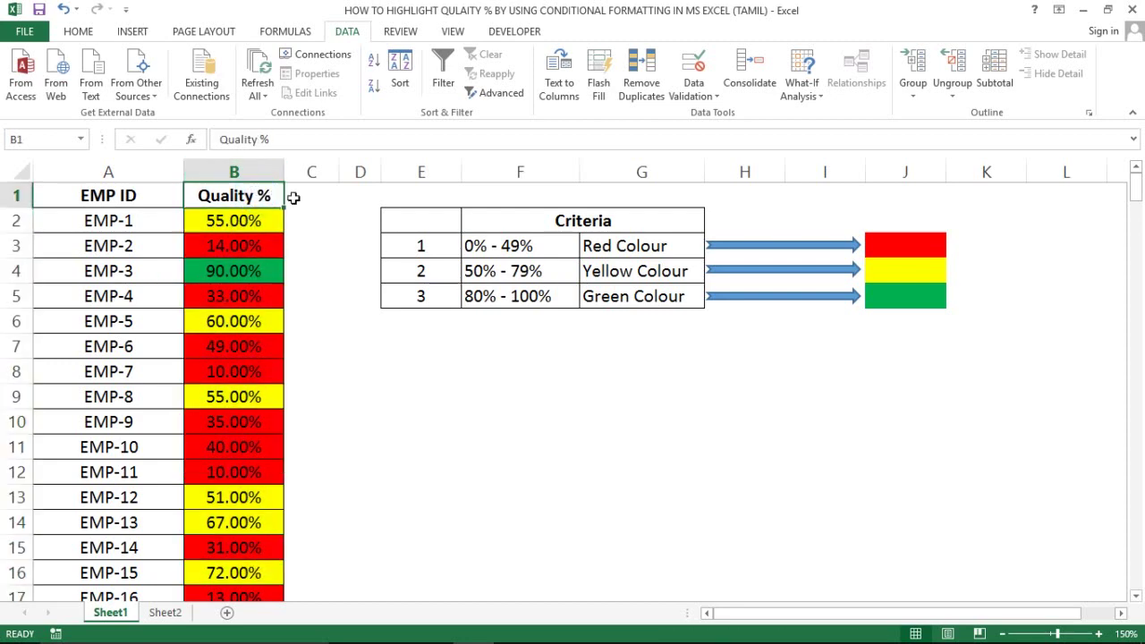
pyautogui.click(296, 197)
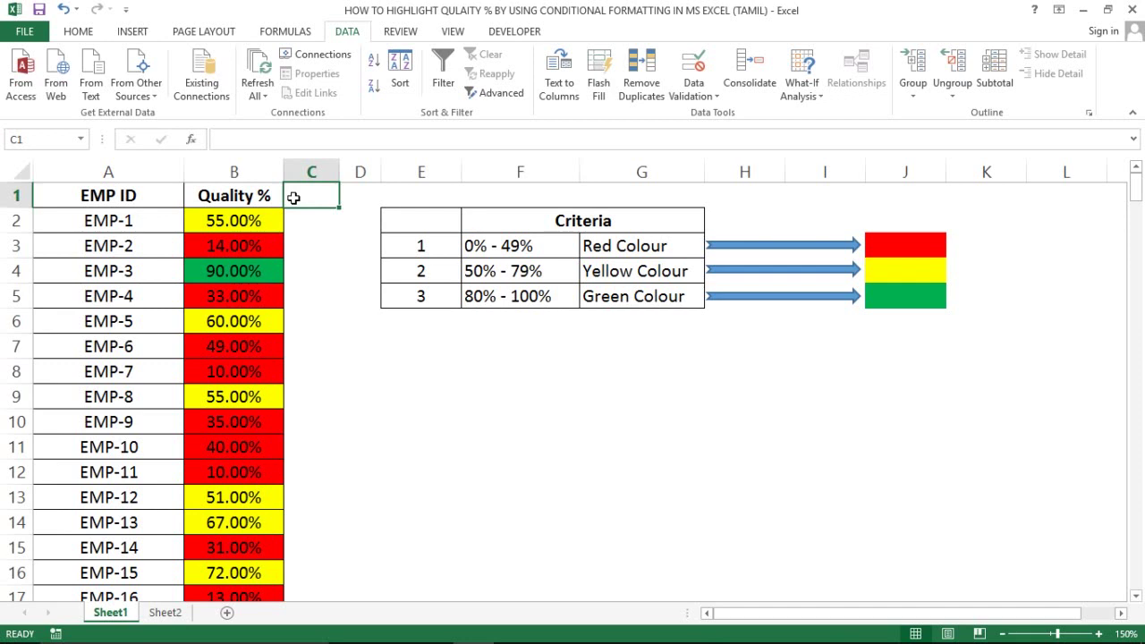
pyautogui.click(329, 271)
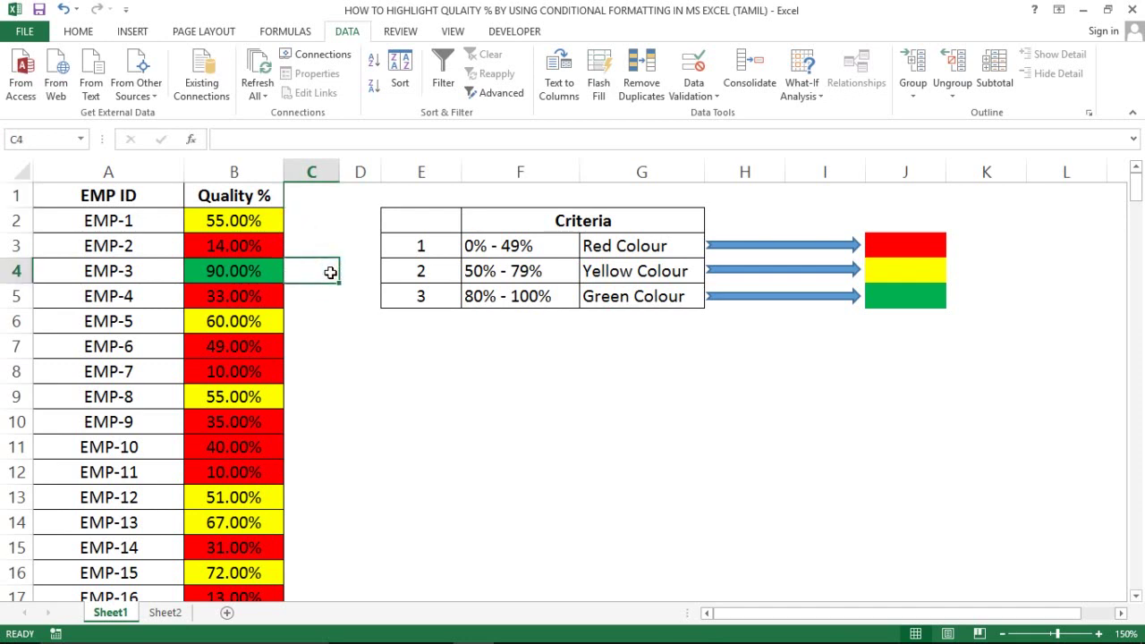
pyautogui.click(346, 258)
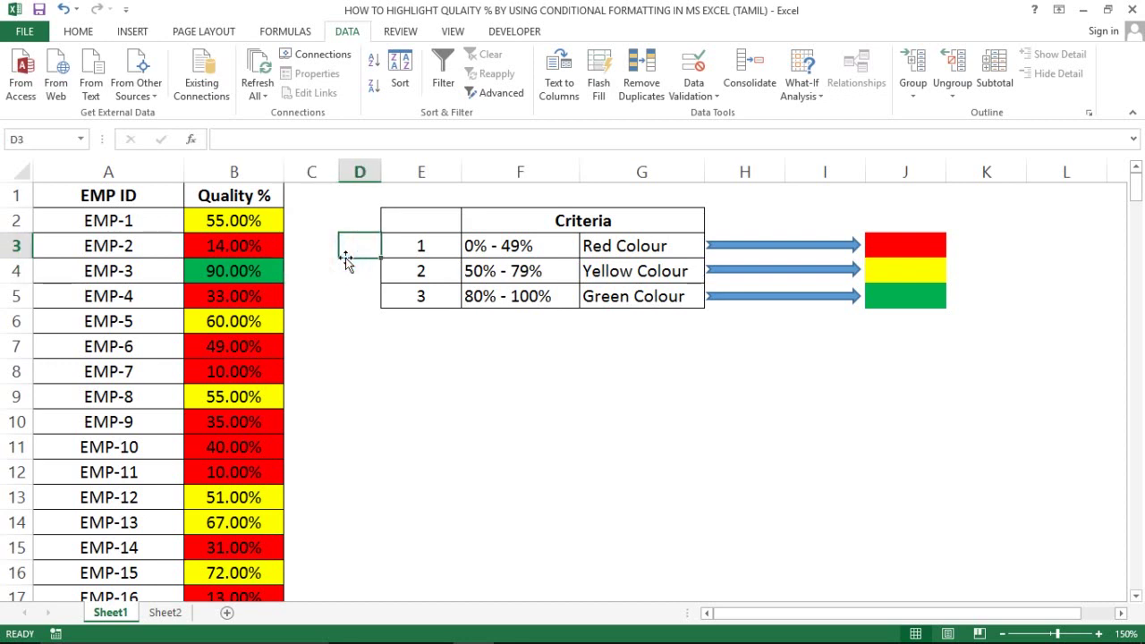
pyautogui.click(234, 173)
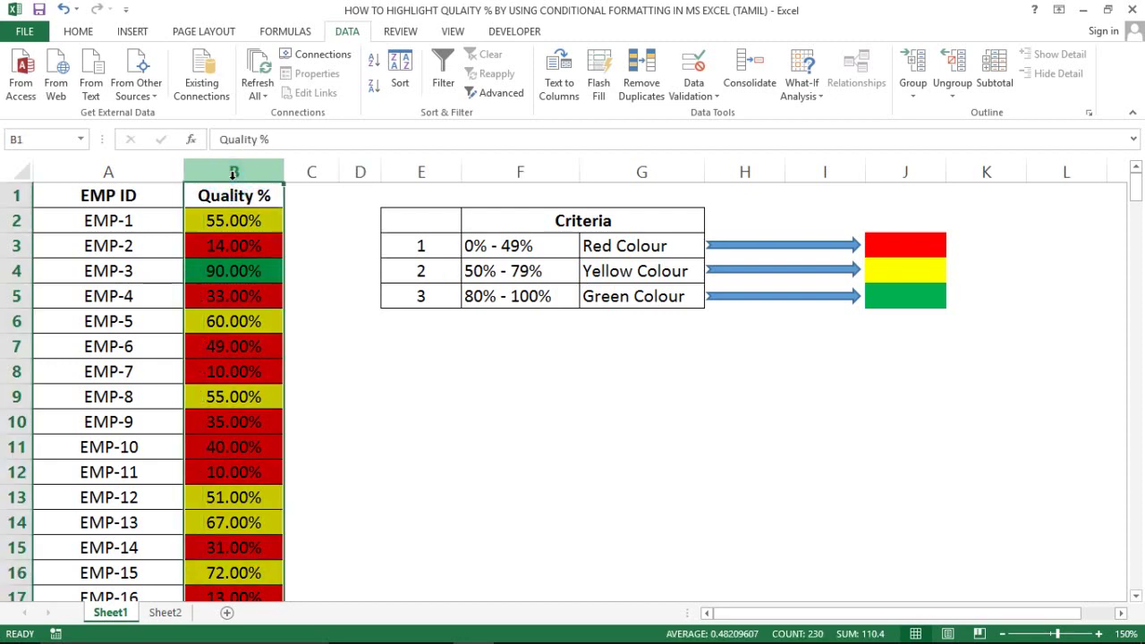
pyautogui.click(366, 290)
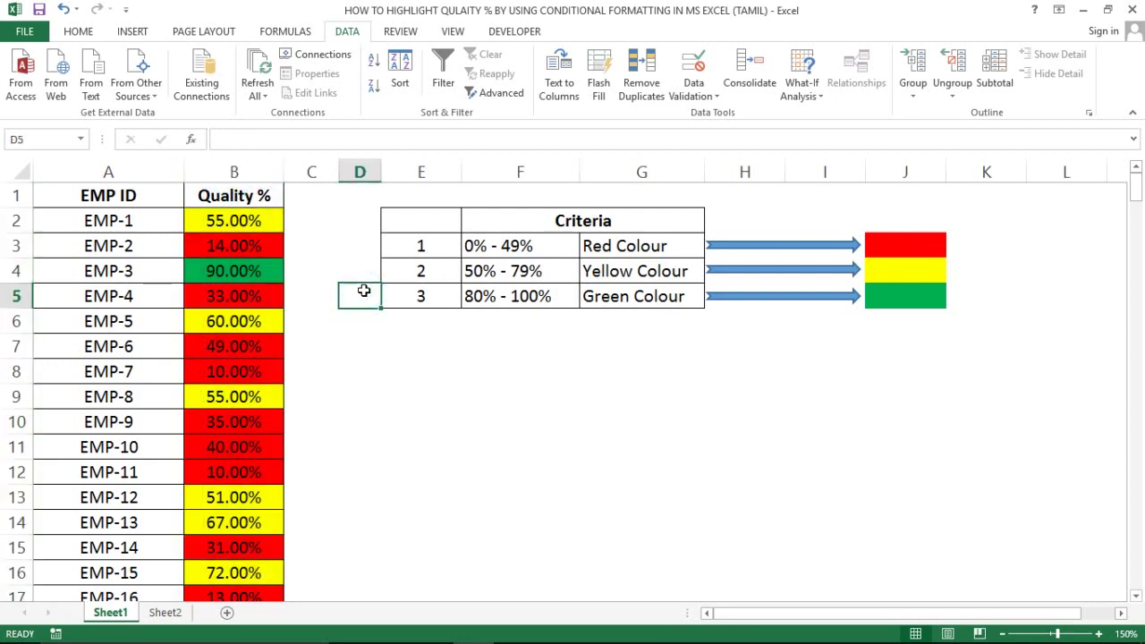
pyautogui.click(247, 169)
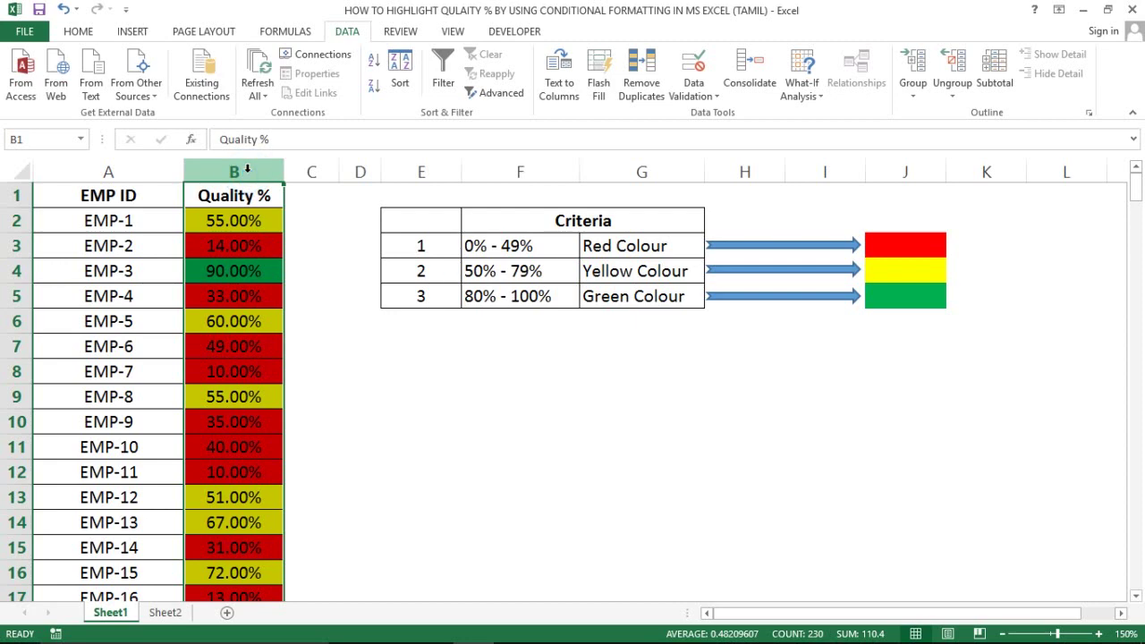
pyautogui.click(370, 294)
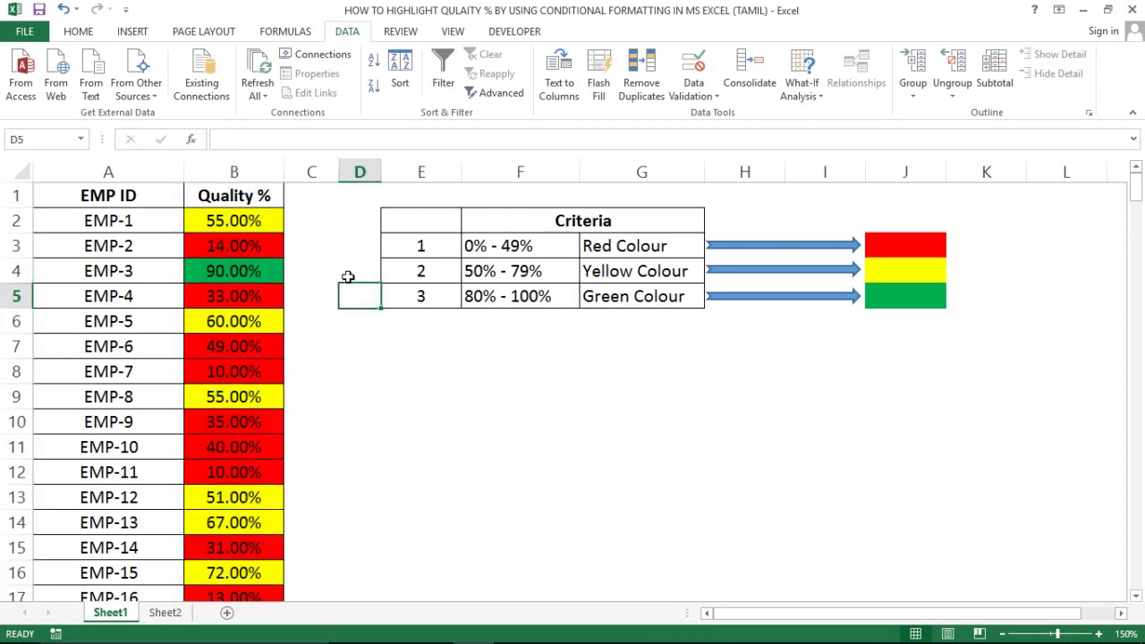
pyautogui.click(245, 171)
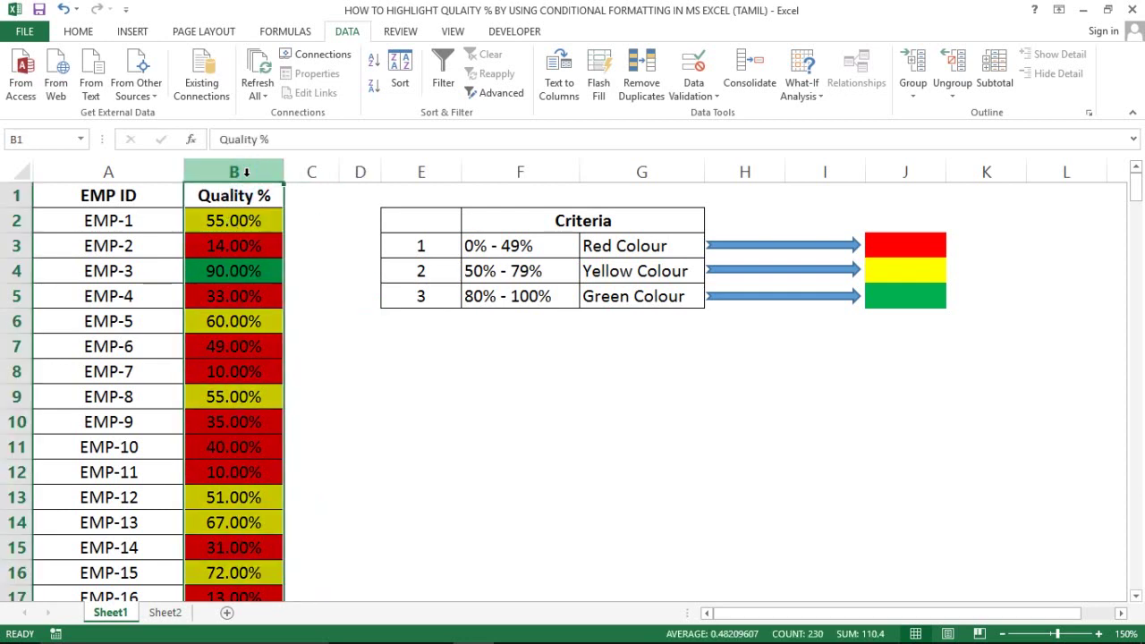
pyautogui.click(331, 370)
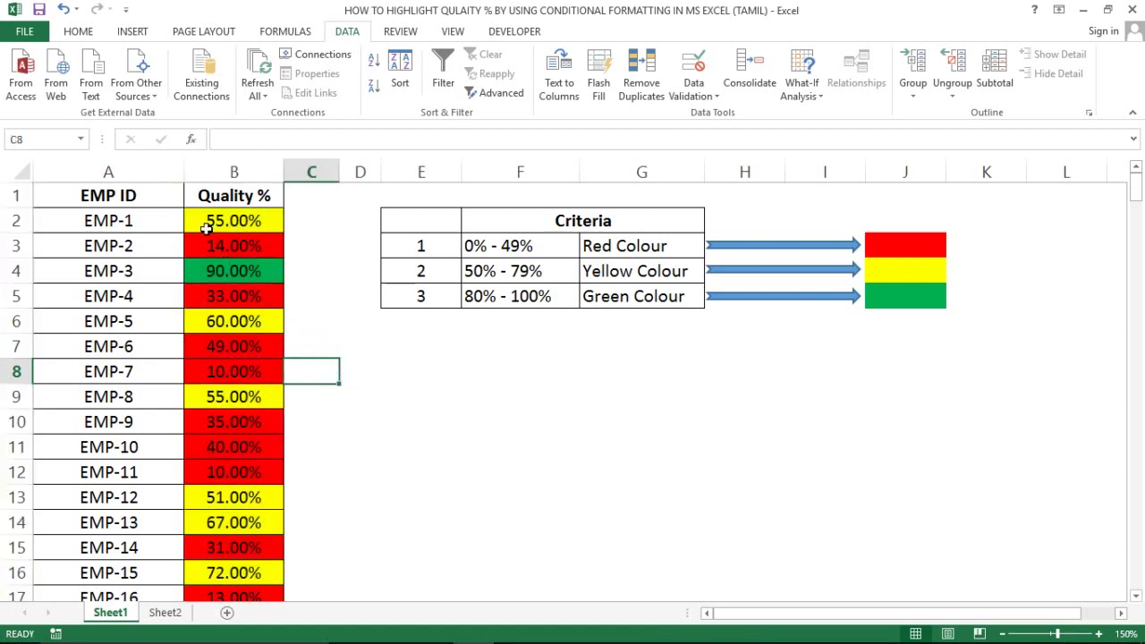
pyautogui.click(237, 171)
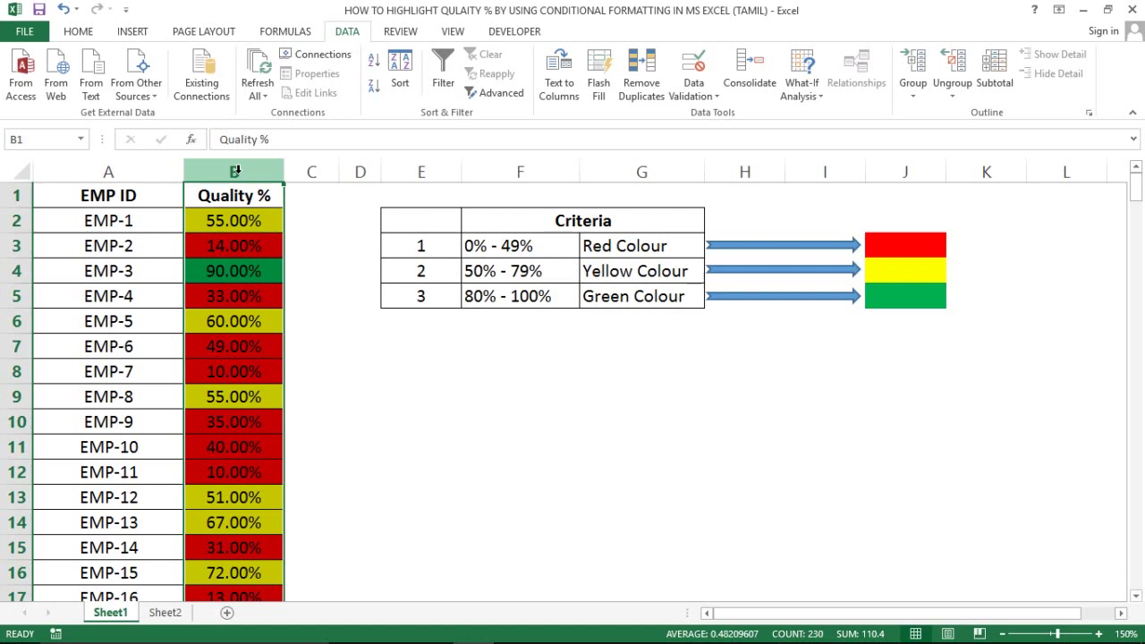
pyautogui.click(175, 324)
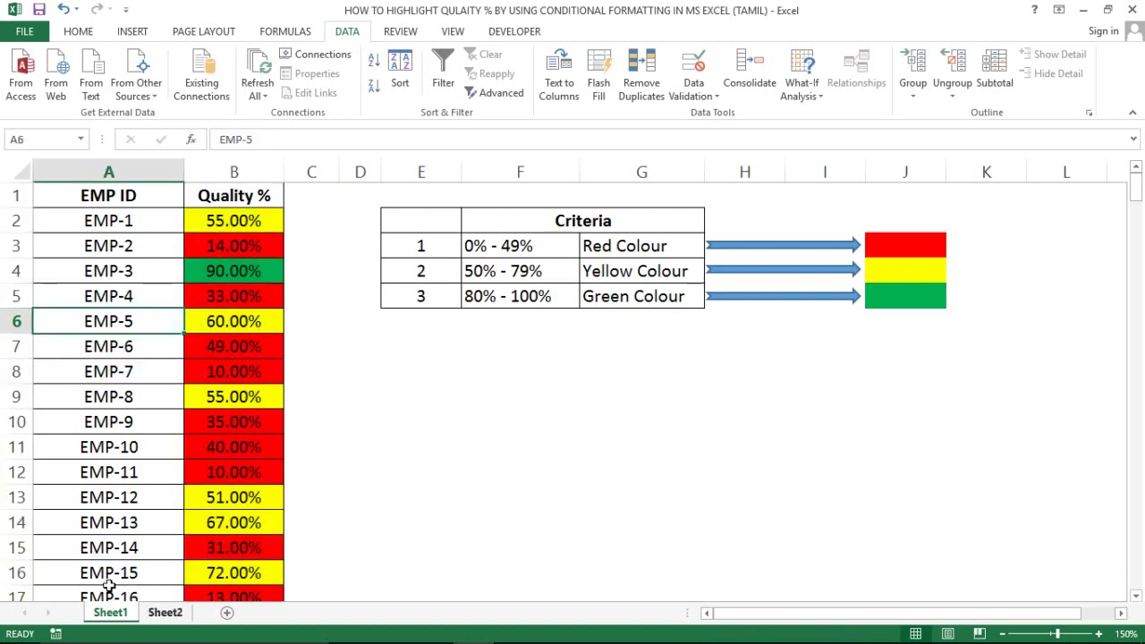
# Step: Copy the Criteria table E2:G5 on Sheet1
pyautogui.click(161, 613)
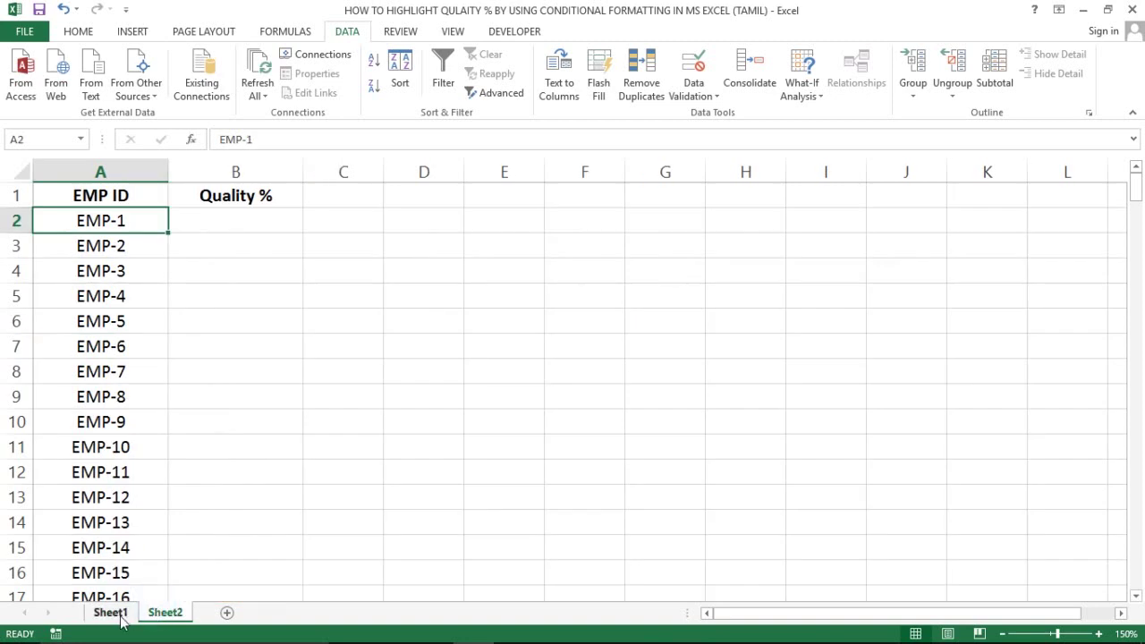
pyautogui.click(116, 615)
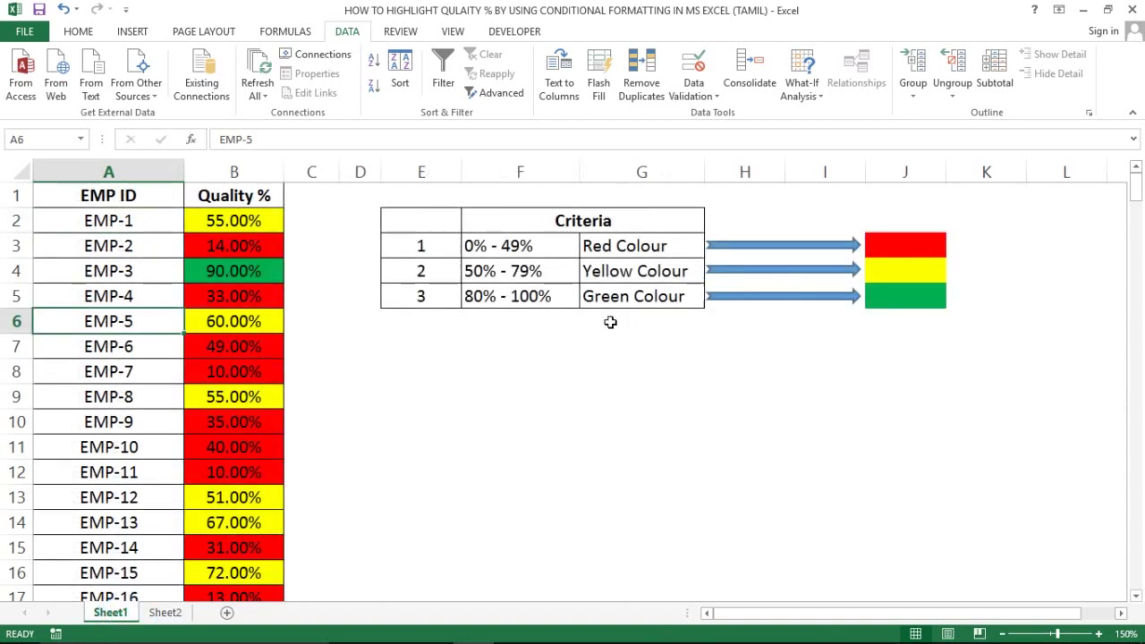
pyautogui.click(447, 224)
pyautogui.hotkey('shift', 'Right')
pyautogui.hotkey('shift', 'Right')
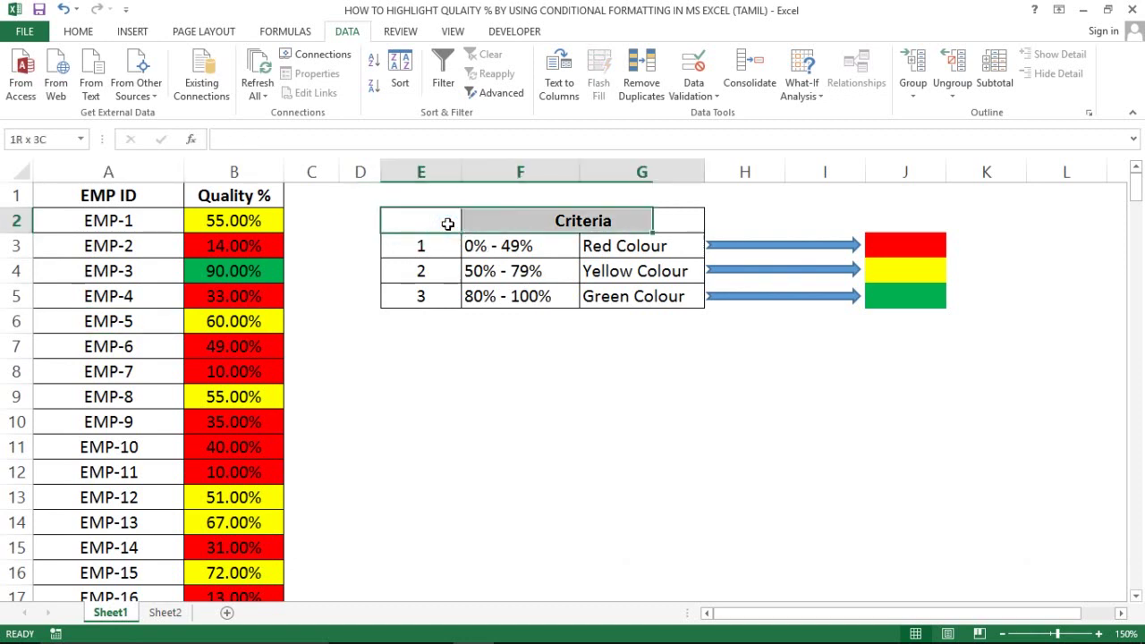
pyautogui.hotkey('shift', 'Down')
pyautogui.hotkey('shift', 'Down')
pyautogui.hotkey('shift', 'Down')
pyautogui.hotkey('shift', 'Down')
pyautogui.hotkey('shift', 'Up')
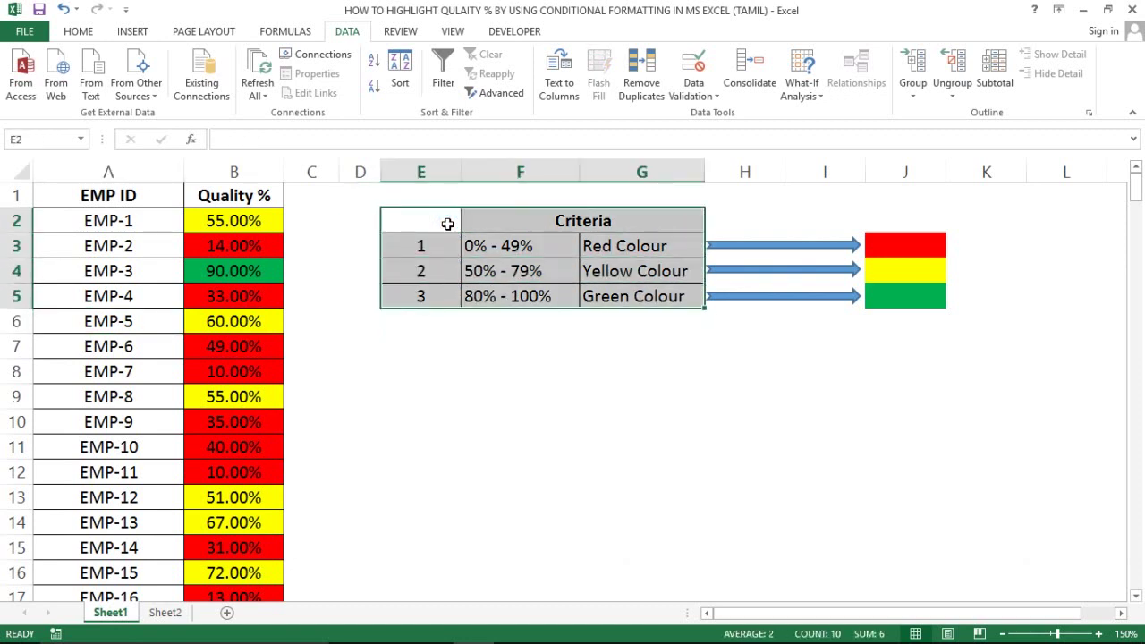
pyautogui.hotkey('ctrl', 'c')
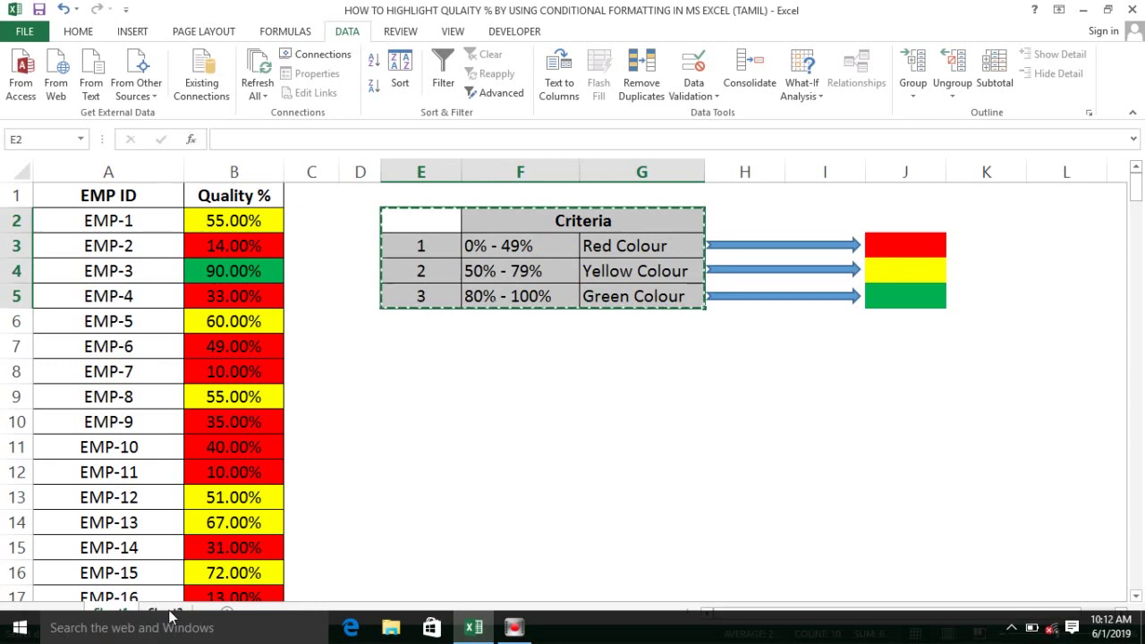
# Step: Paste the table at E3 on Sheet2, AutoFit columns E:G and widen column E
pyautogui.click(166, 614)
pyautogui.click(474, 291)
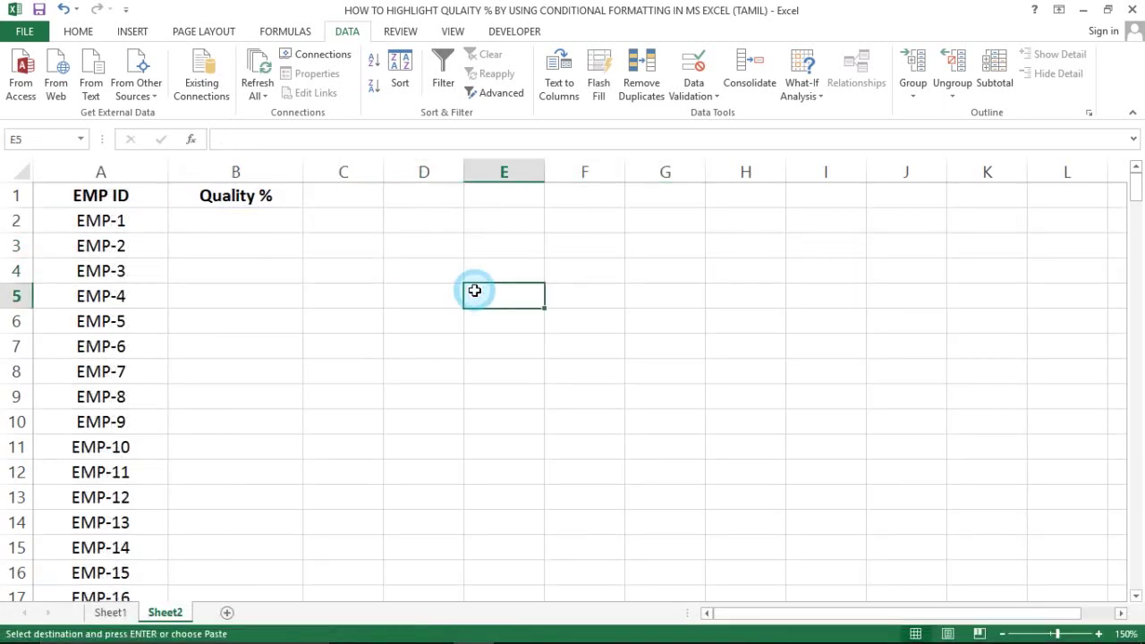
pyautogui.click(524, 241)
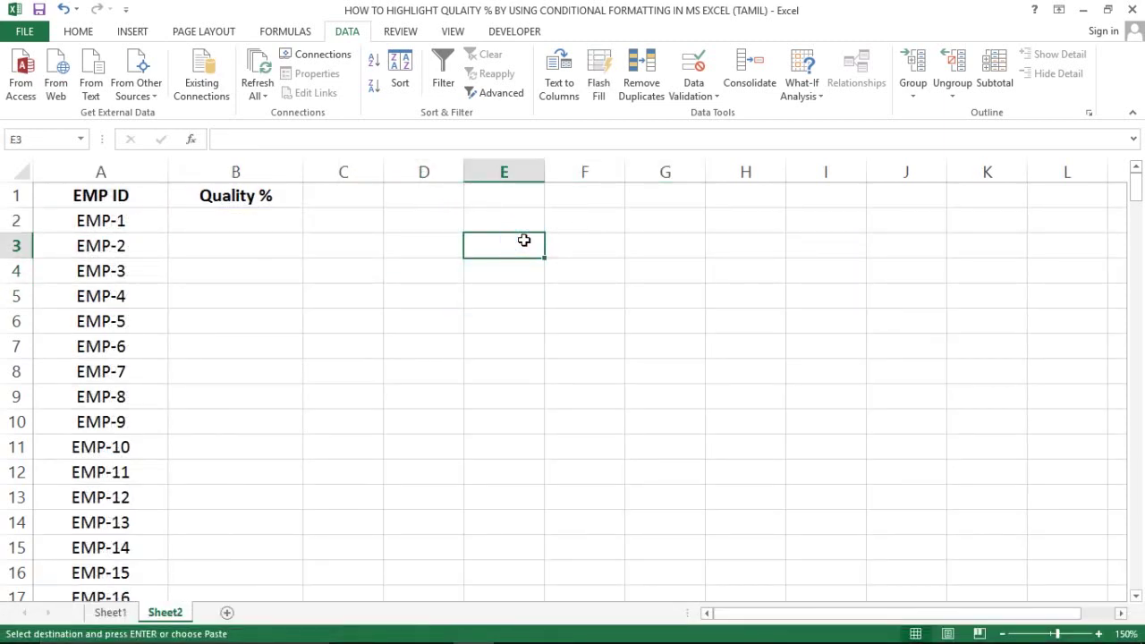
pyautogui.hotkey('ctrl', 'v')
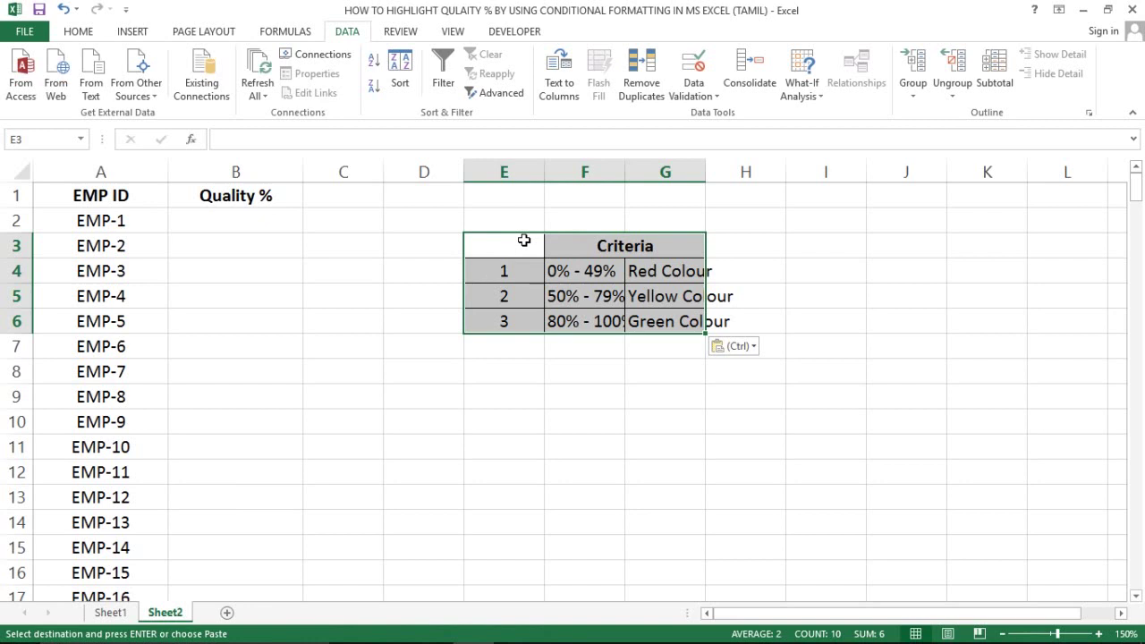
pyautogui.hotkey('alt', 'o')
pyautogui.press('c')
pyautogui.press('a')
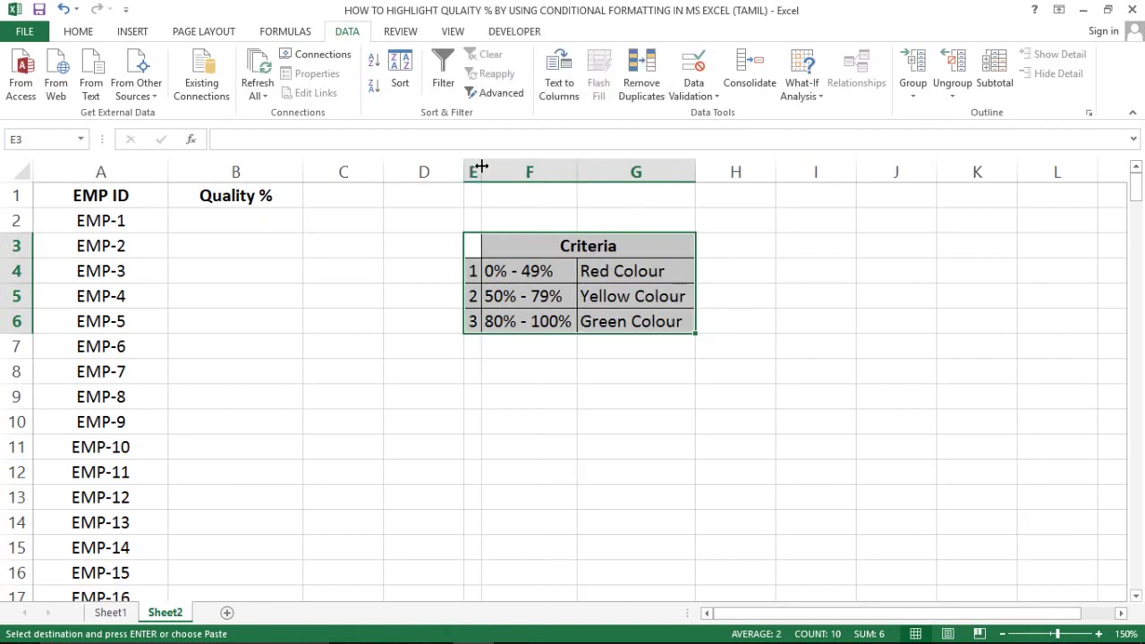
pyautogui.moveTo(482, 166); pyautogui.dragTo(504, 166)
# Step: Deselect the pasted table, check the EMP ID and Quality % columns, and go to B2
pyautogui.click(569, 271)
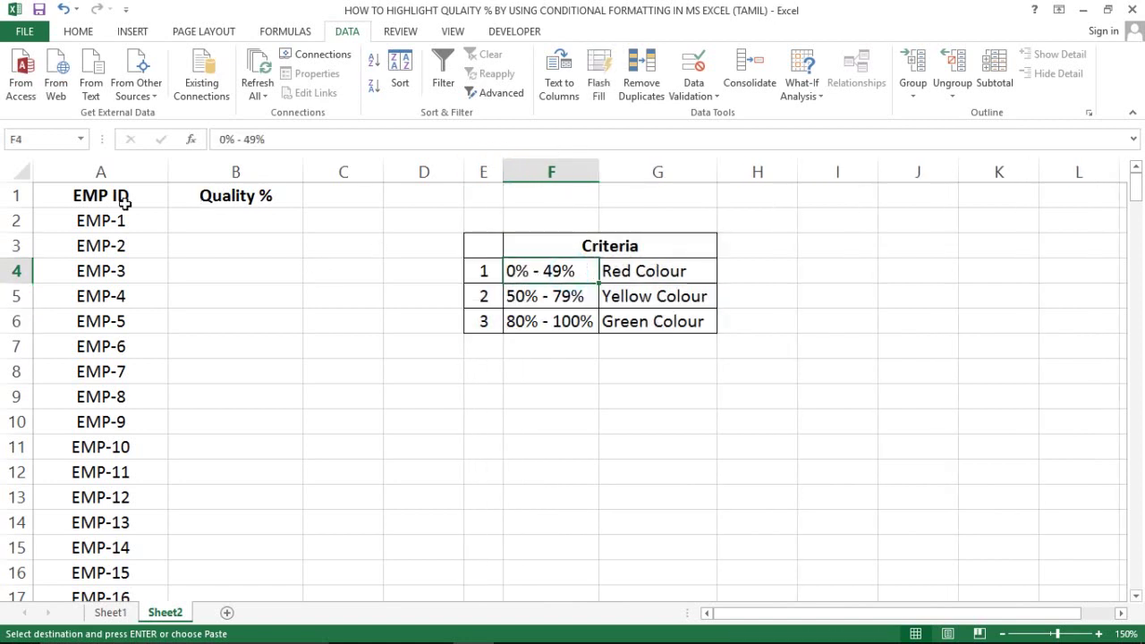
pyautogui.click(100, 186)
pyautogui.click(101, 161)
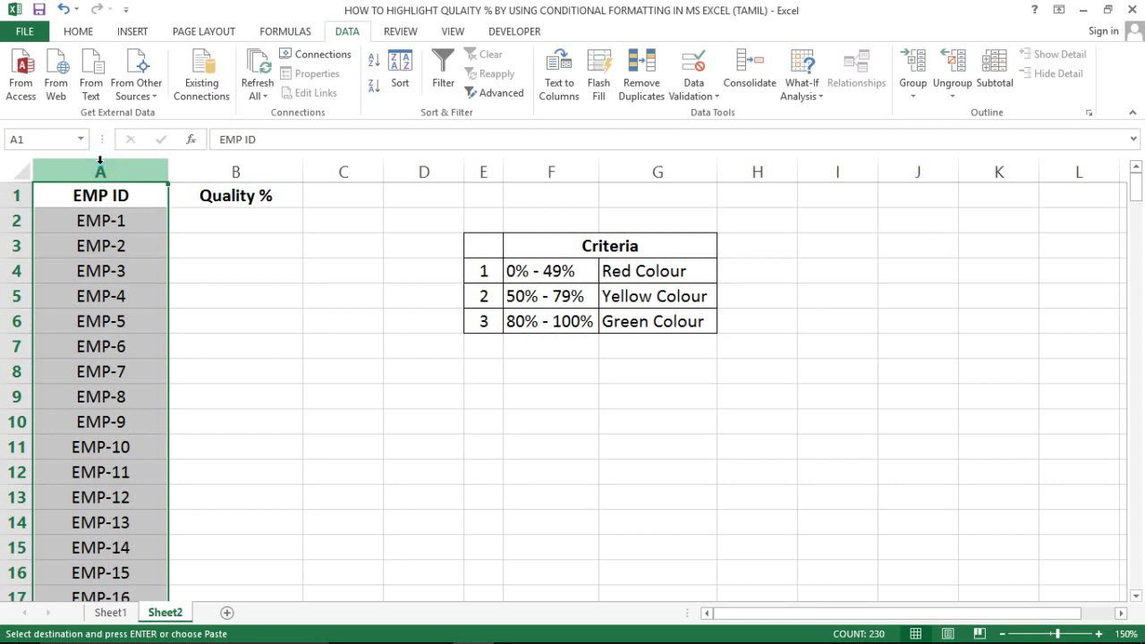
pyautogui.click(224, 172)
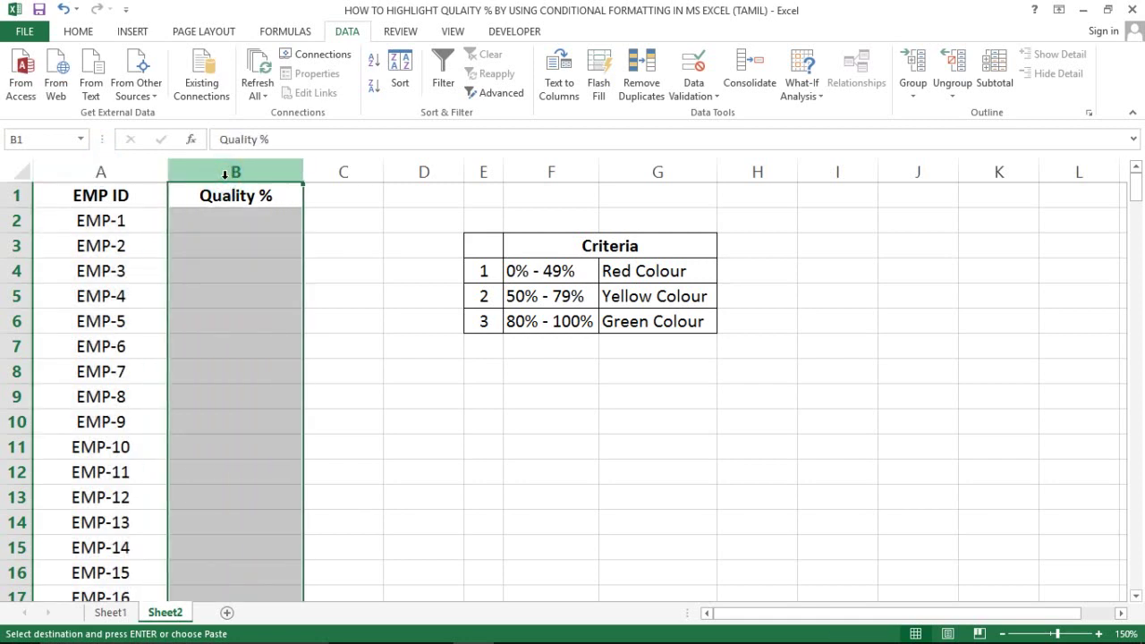
pyautogui.click(217, 246)
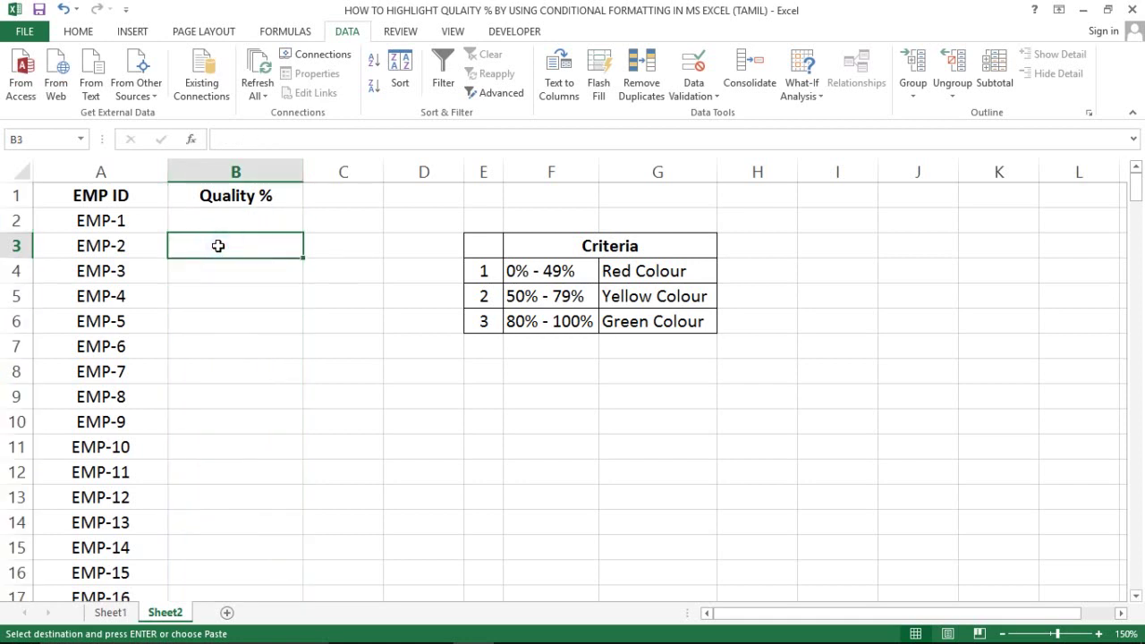
pyautogui.press('Up')
pyautogui.press('Up')
pyautogui.press('Right')
pyautogui.press('Left')
pyautogui.press('Down')
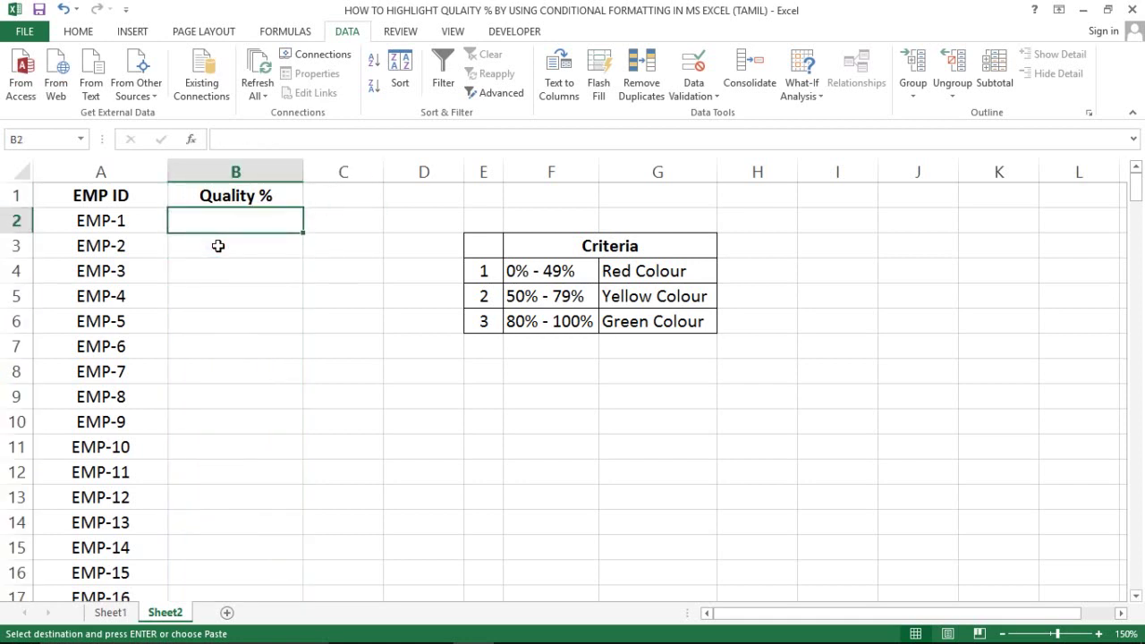
pyautogui.press('Right')
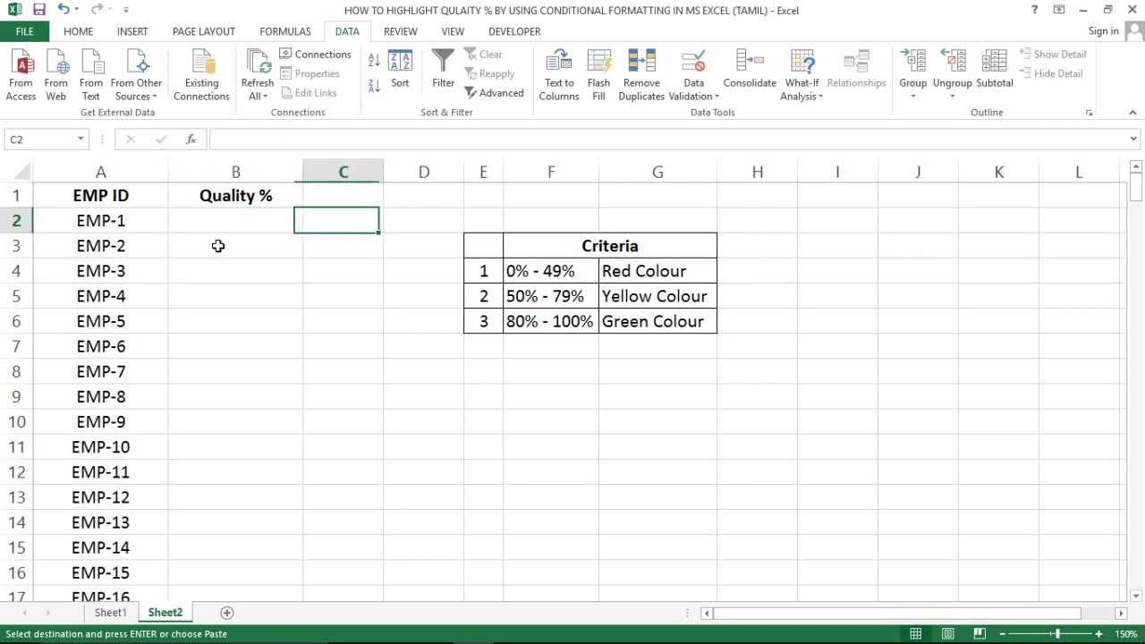
pyautogui.press('Left')
pyautogui.press('Left')
pyautogui.press('Right')
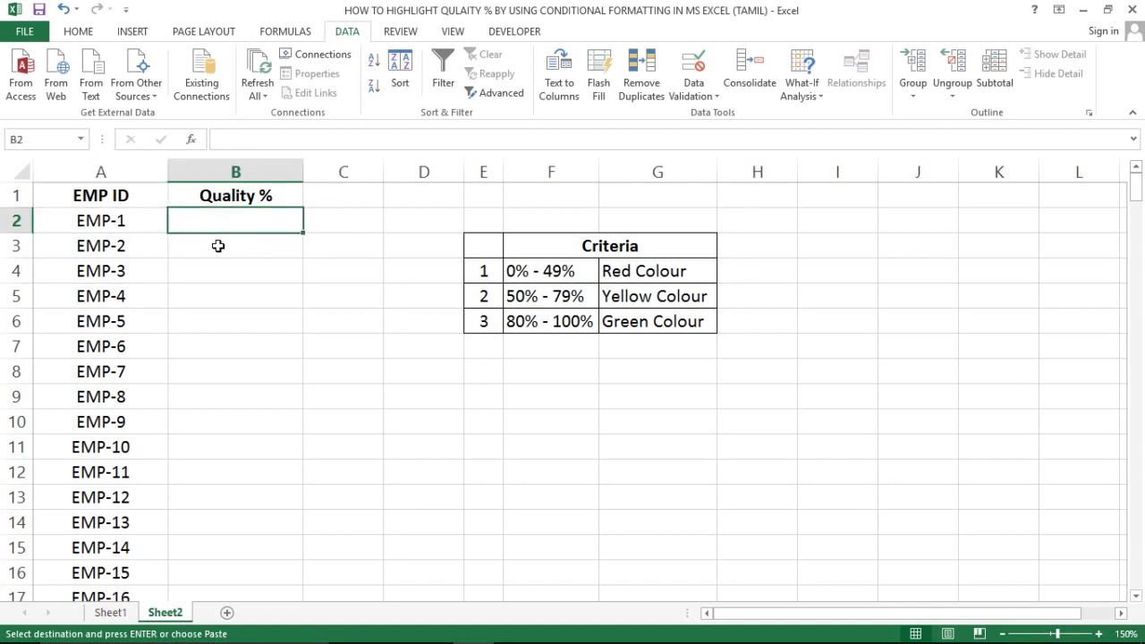
# Step: Enter a 100% test value in B2, then delete it
pyautogui.write('100%')
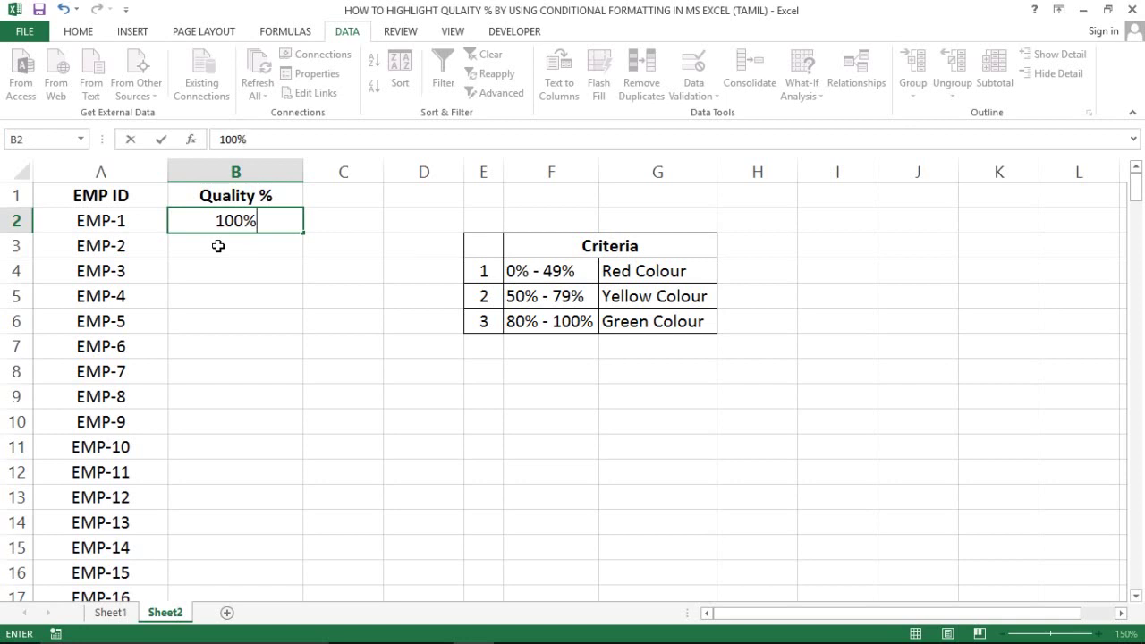
pyautogui.press('Return')
pyautogui.press('Up')
pyautogui.press('Delete')
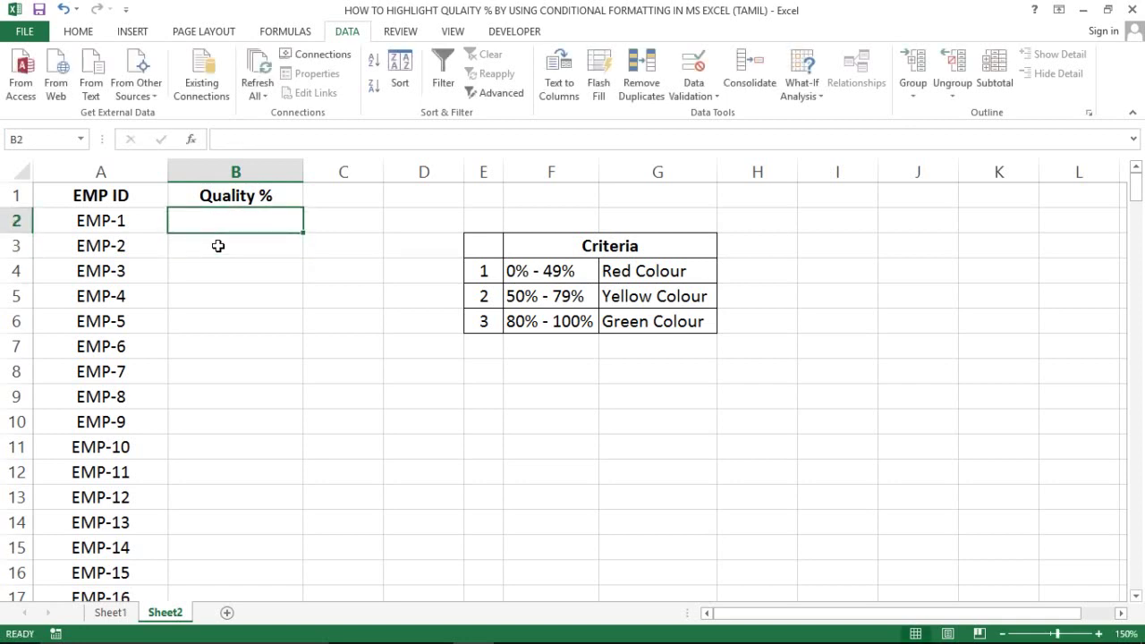
pyautogui.press('Right')
pyautogui.press('Left')
pyautogui.press('Left')
# Step: Put a placeholder z in B230 and select B2:B230
pyautogui.hotkey('ctrl', 'Down')
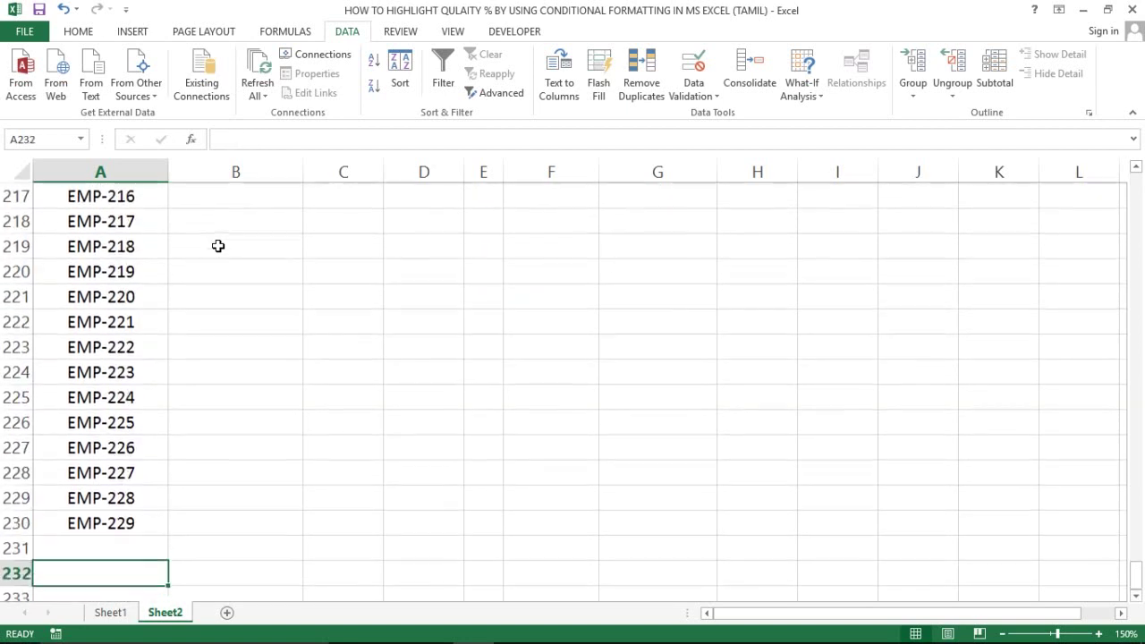
pyautogui.press('Right')
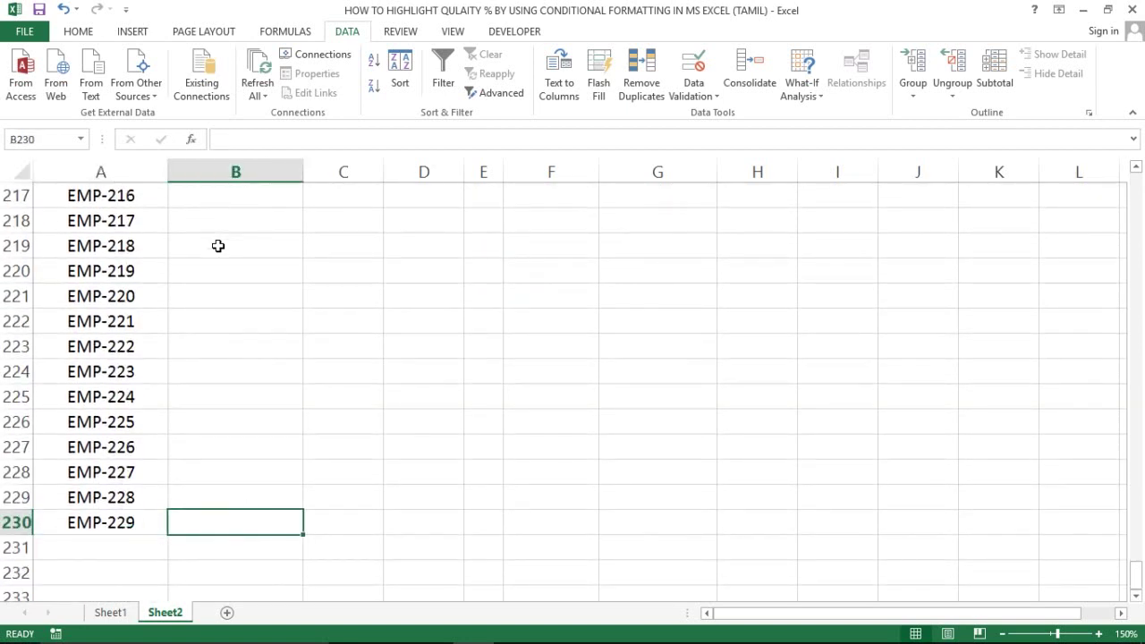
pyautogui.write('z')
pyautogui.press('Return')
pyautogui.press('Up')
pyautogui.press('Up')
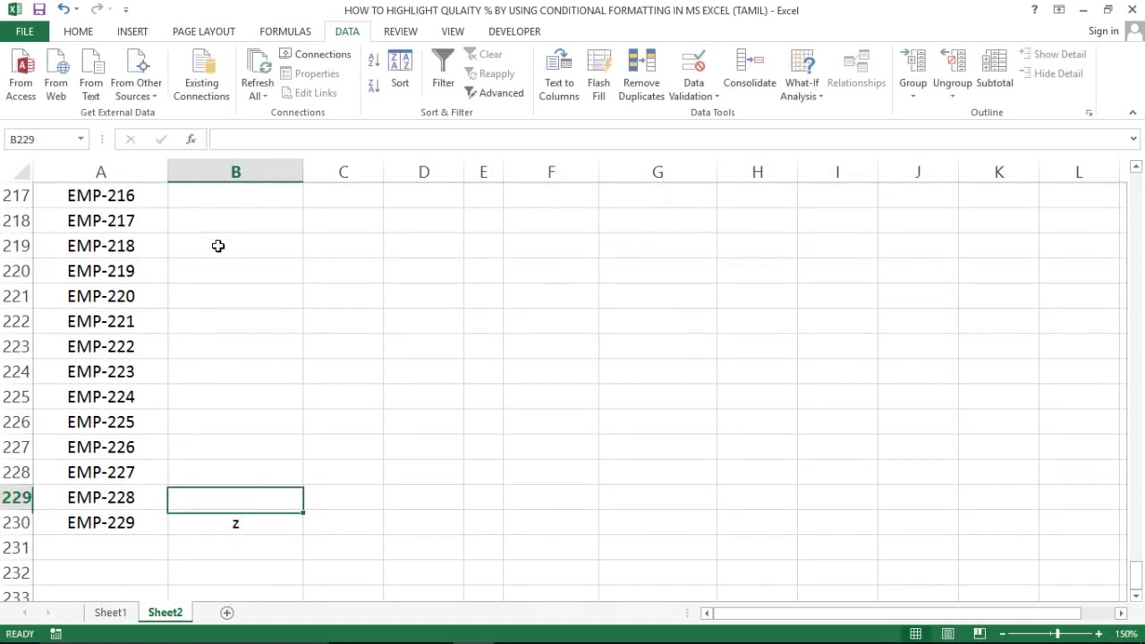
pyautogui.press('Down')
pyautogui.hotkey('ctrl', 'Up')
pyautogui.press('Down')
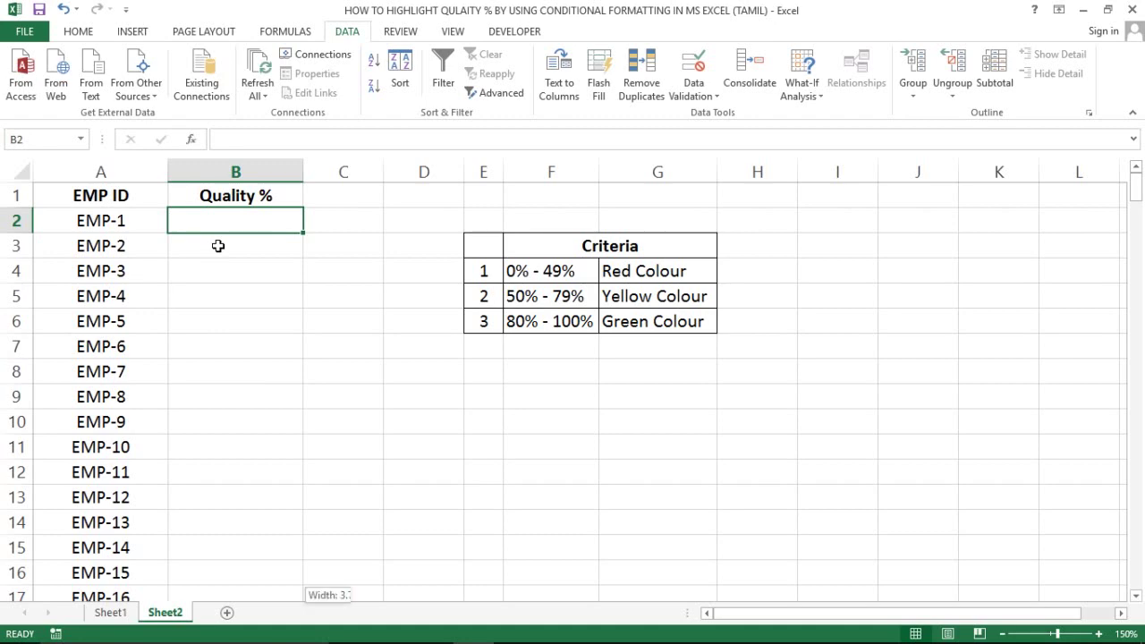
pyautogui.hotkey('ctrl', 'shift', 'Down')
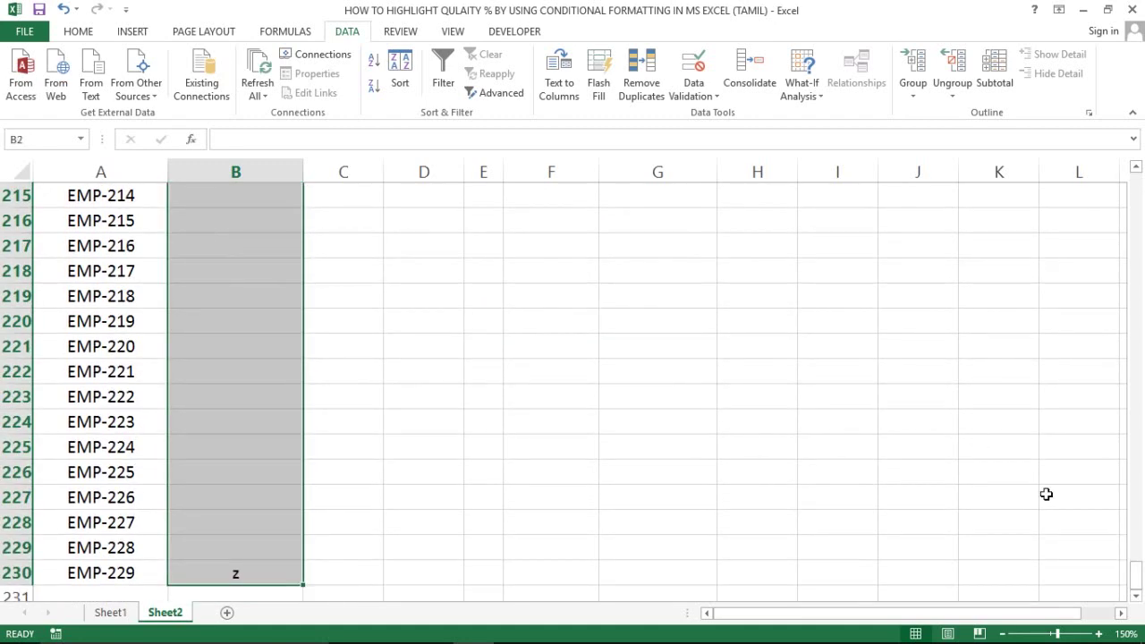
pyautogui.moveTo(1134, 576); pyautogui.dragTo(1142, 146)
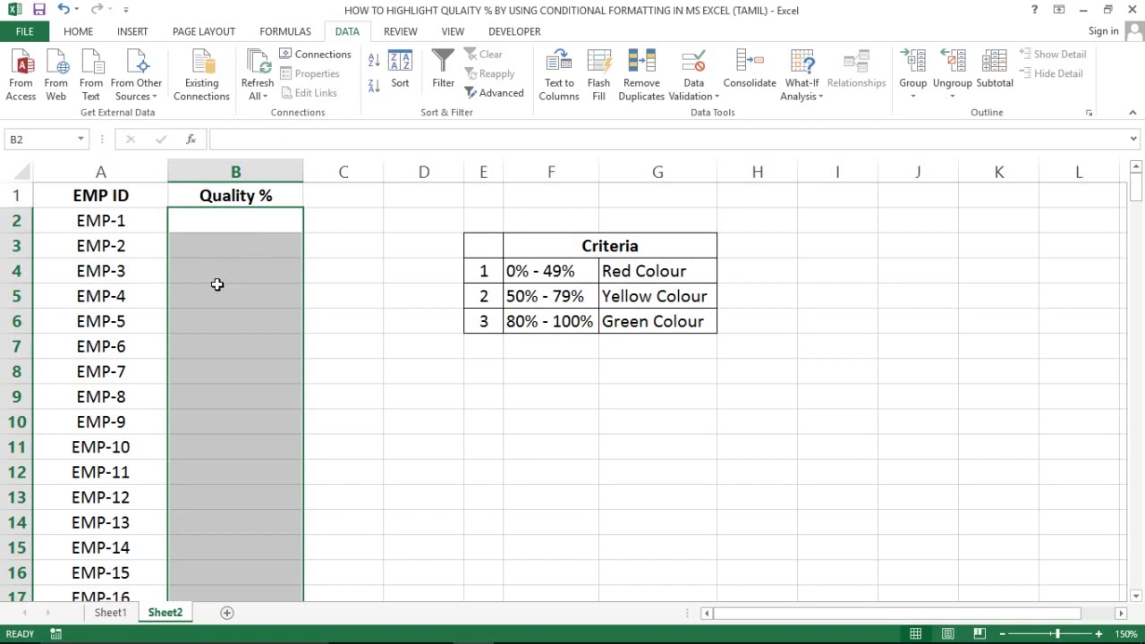
# Step: Enter =RAND()*100 into every selected cell B2:B230 at once with Ctrl+Enter
pyautogui.write('=')
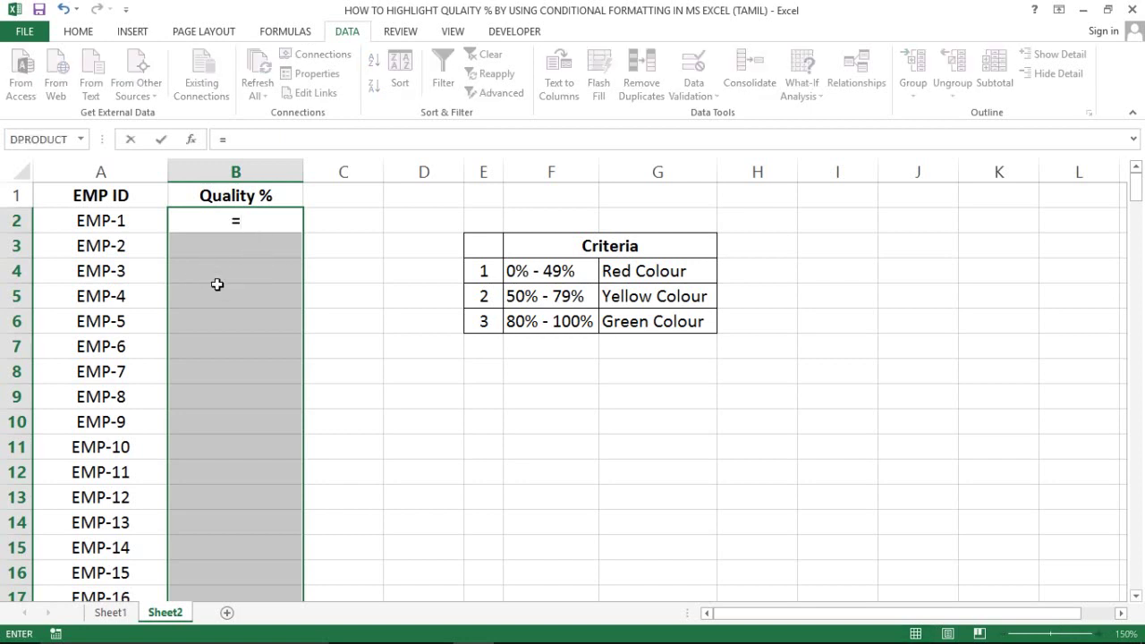
pyautogui.write('ran')
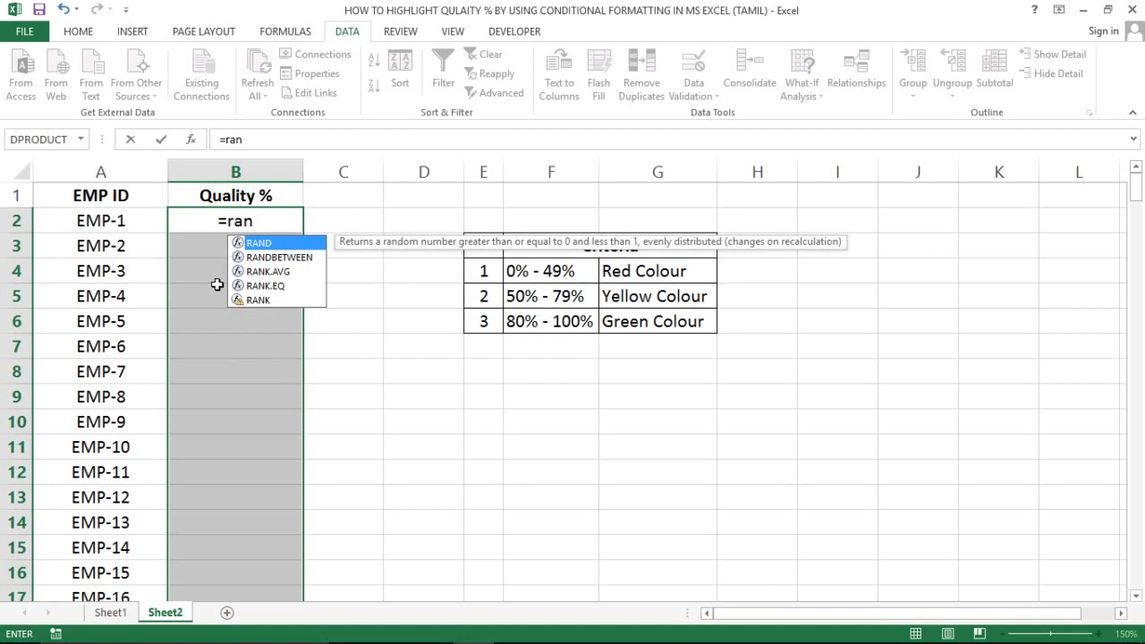
pyautogui.press('Tab')
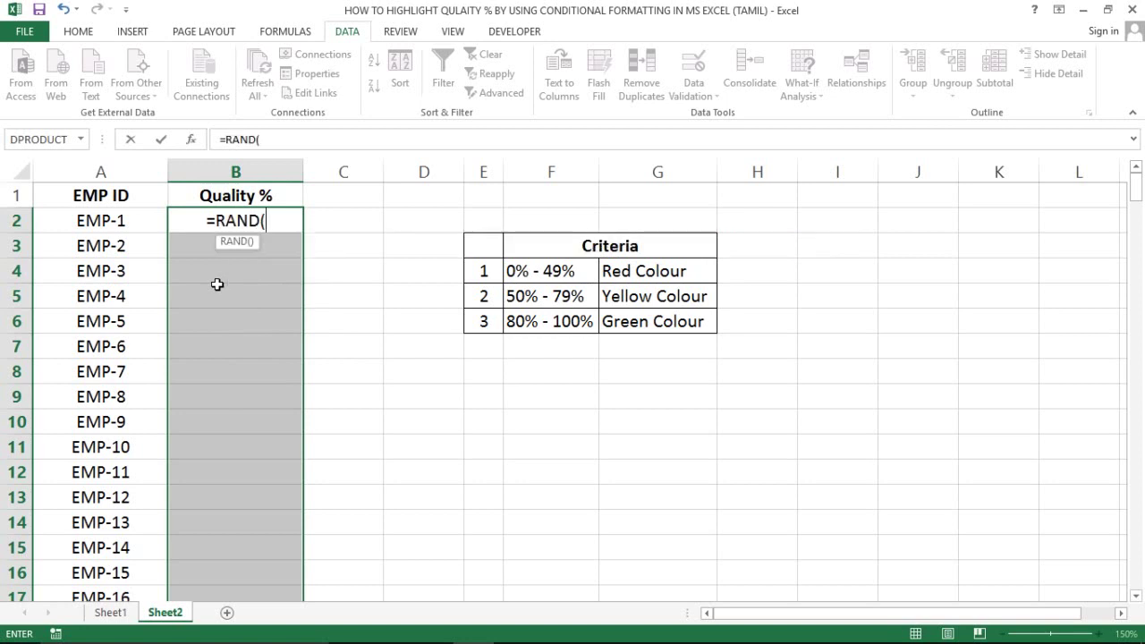
pyautogui.write(')')
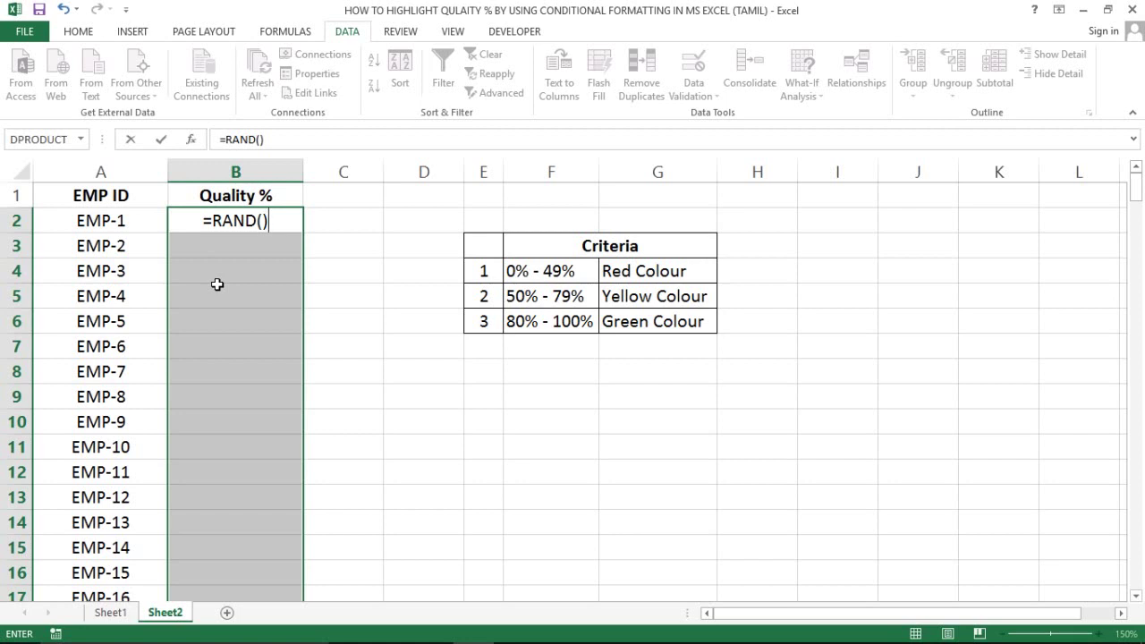
pyautogui.write('*1')
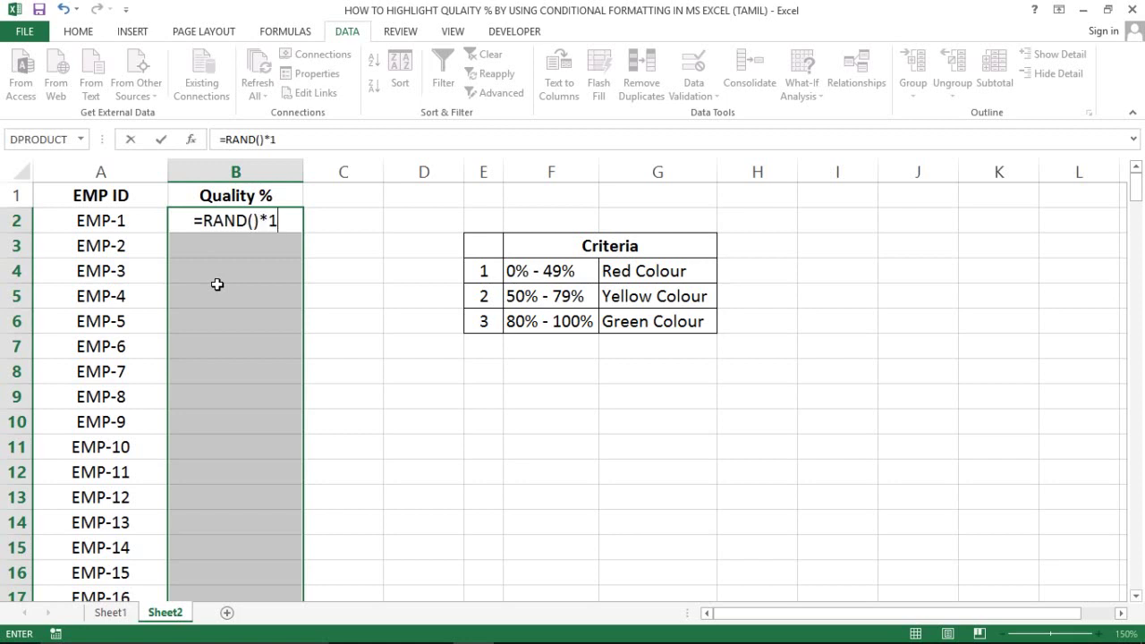
pyautogui.write('00')
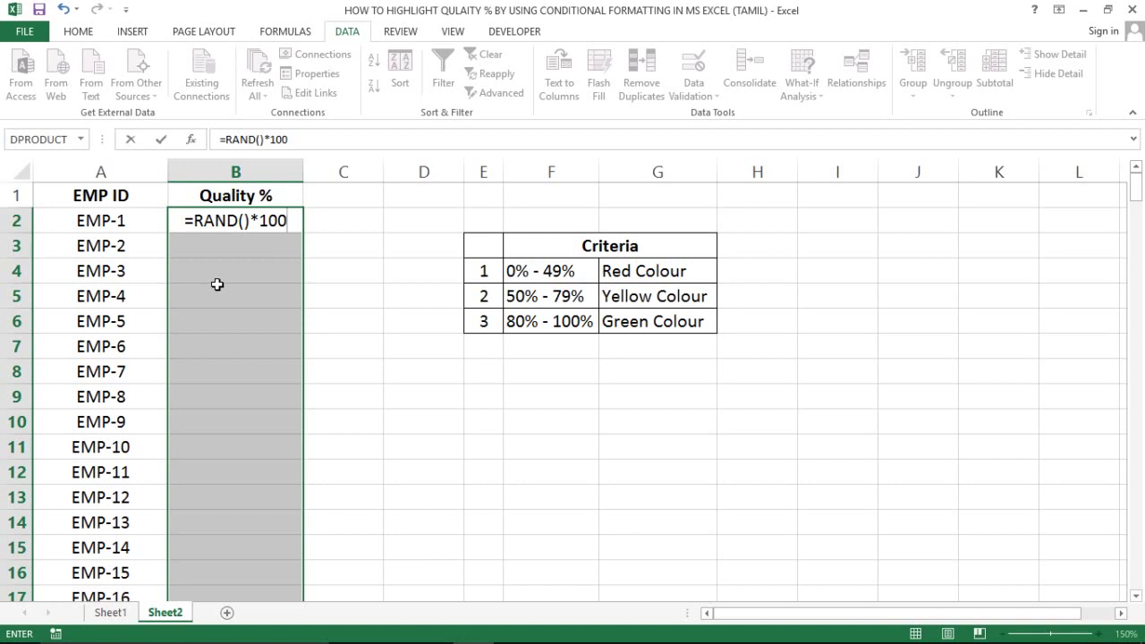
pyautogui.hotkey('ctrl', 'Return')
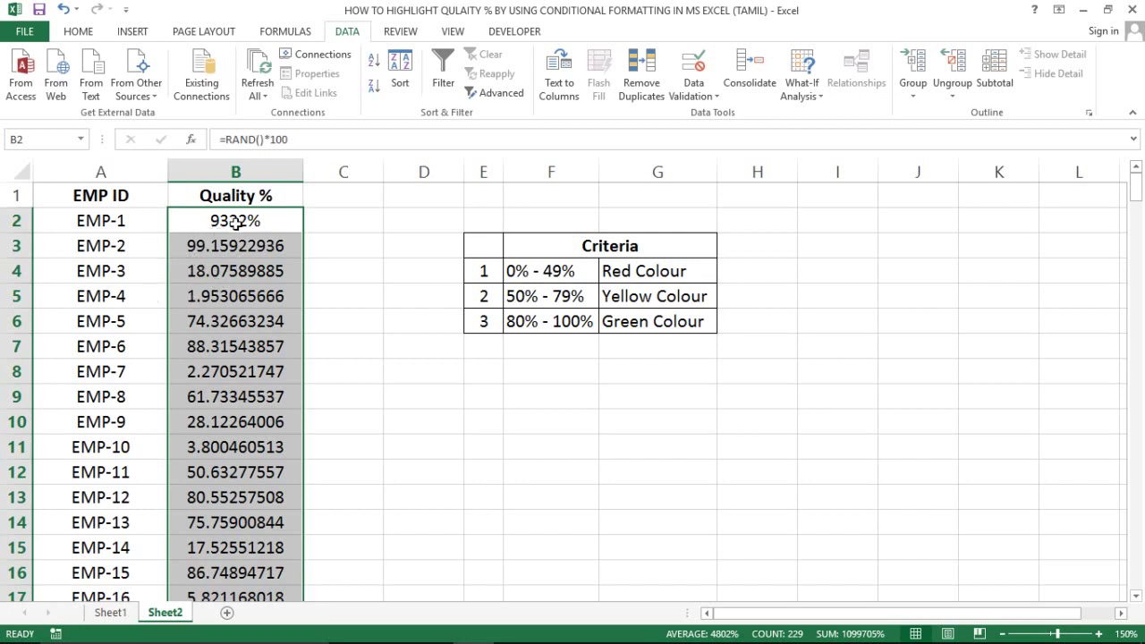
# Step: Change cell B2's number format from Percentage to Number
pyautogui.click(87, 33)
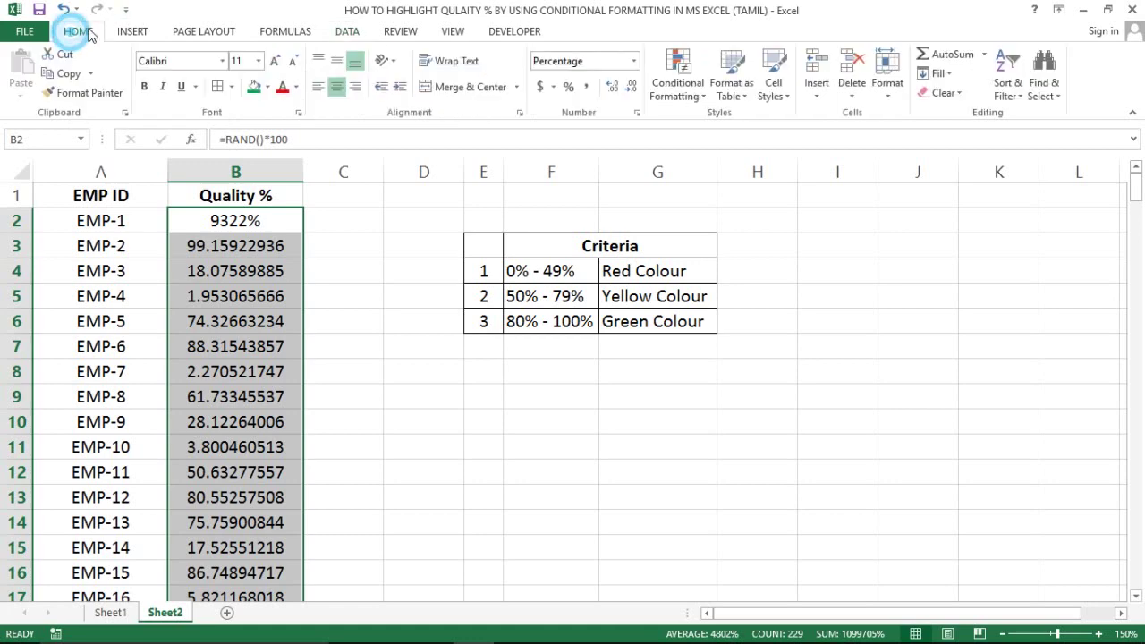
pyautogui.click(633, 87)
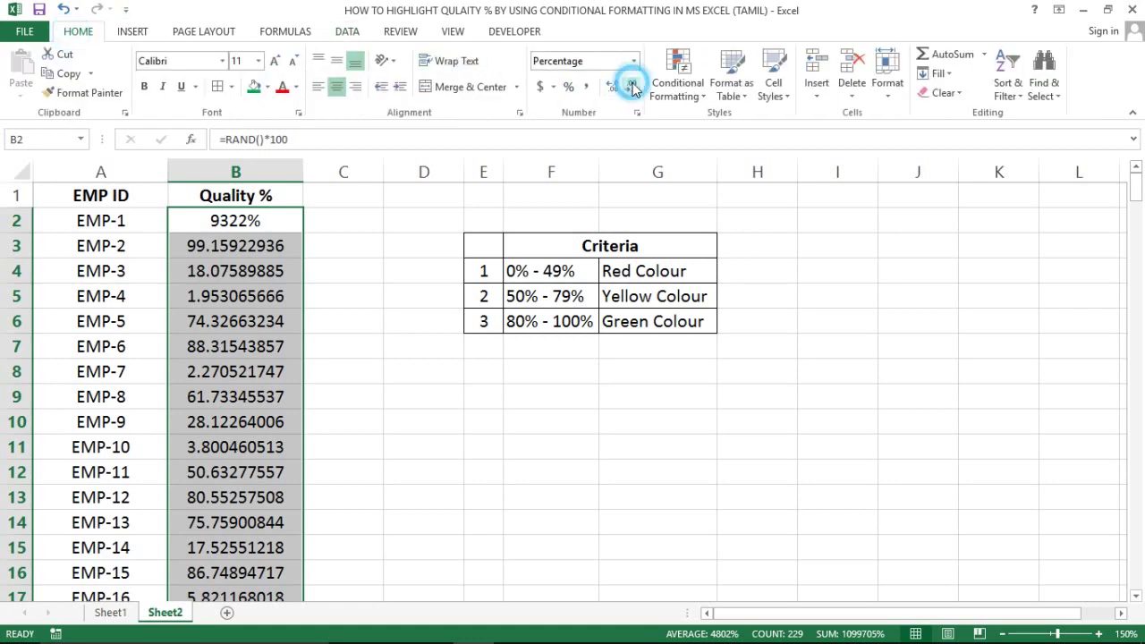
pyautogui.click(266, 236)
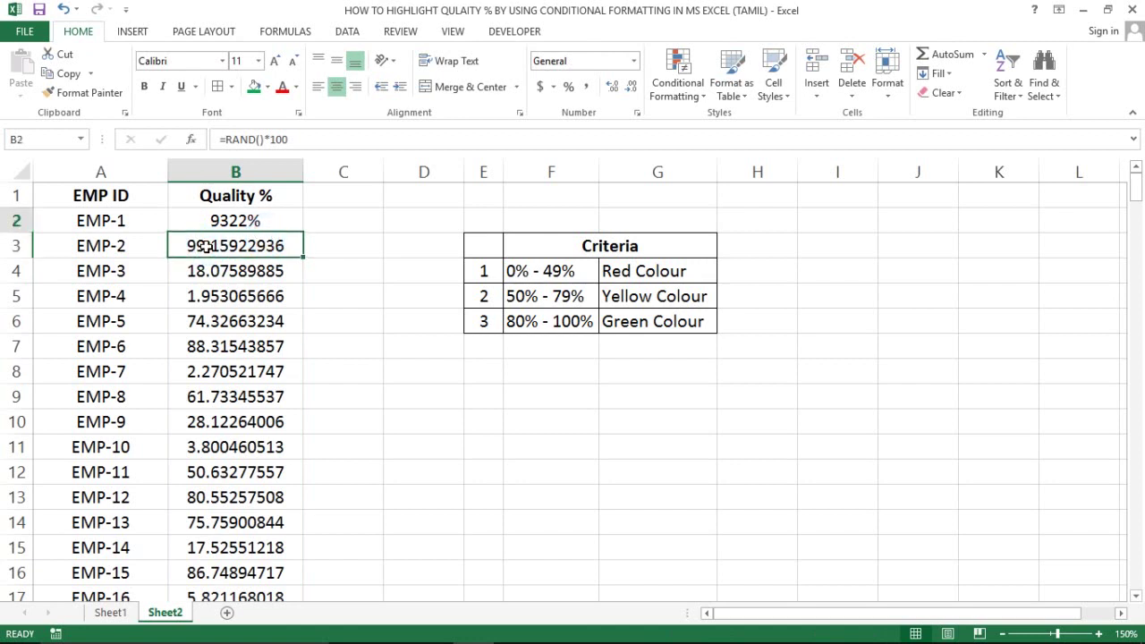
pyautogui.press('Up')
pyautogui.press('Up')
pyautogui.press('Down')
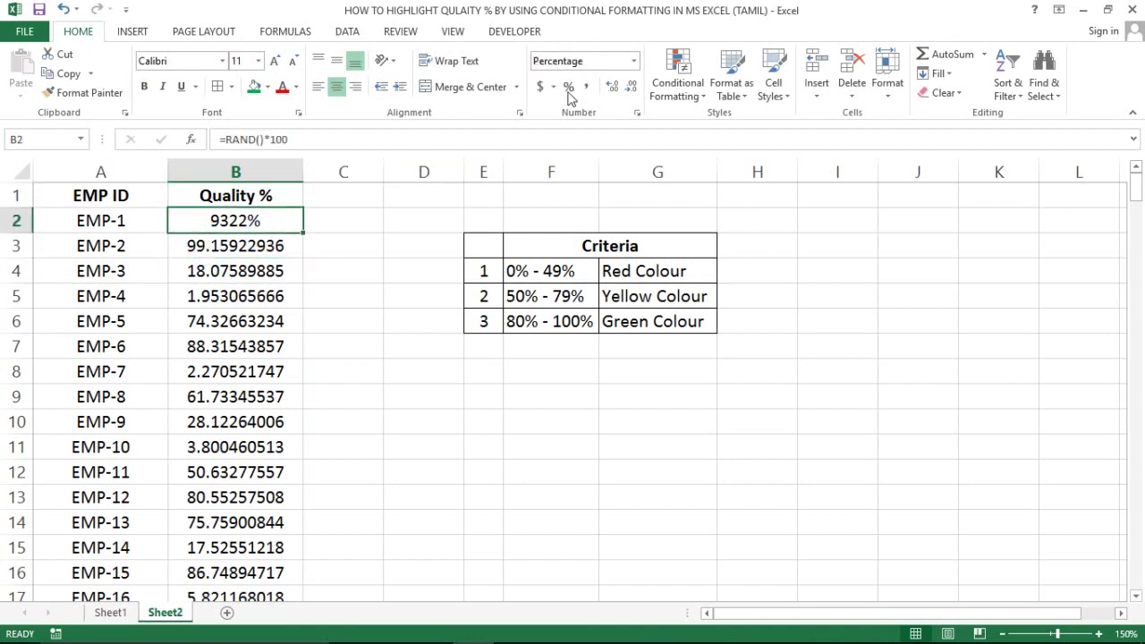
pyautogui.click(568, 90)
pyautogui.click(577, 88)
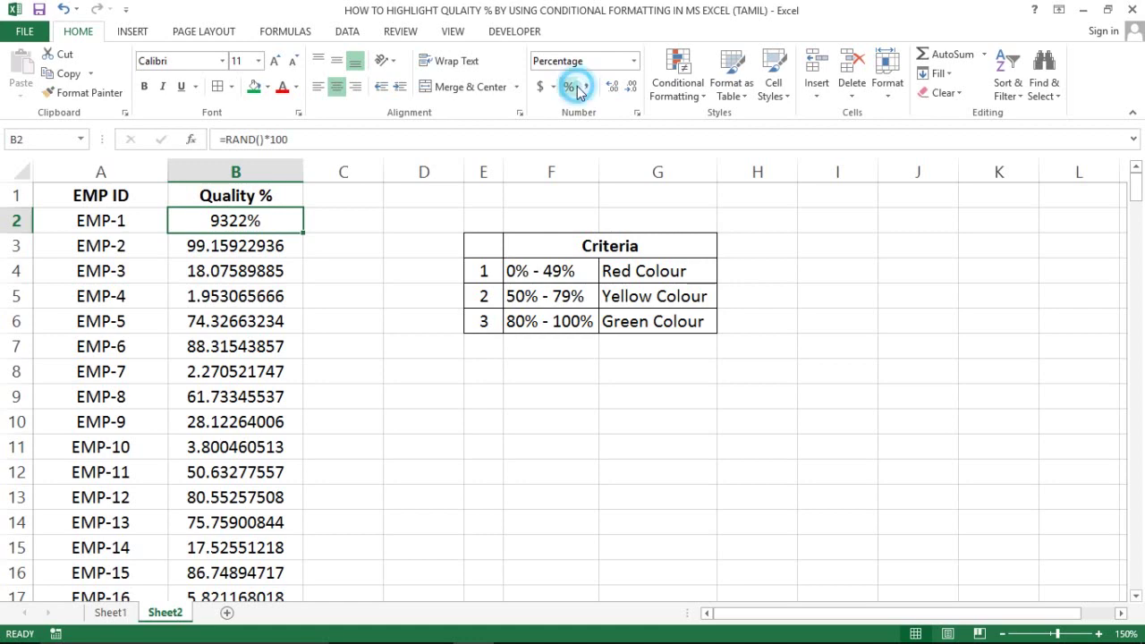
pyautogui.click(633, 60)
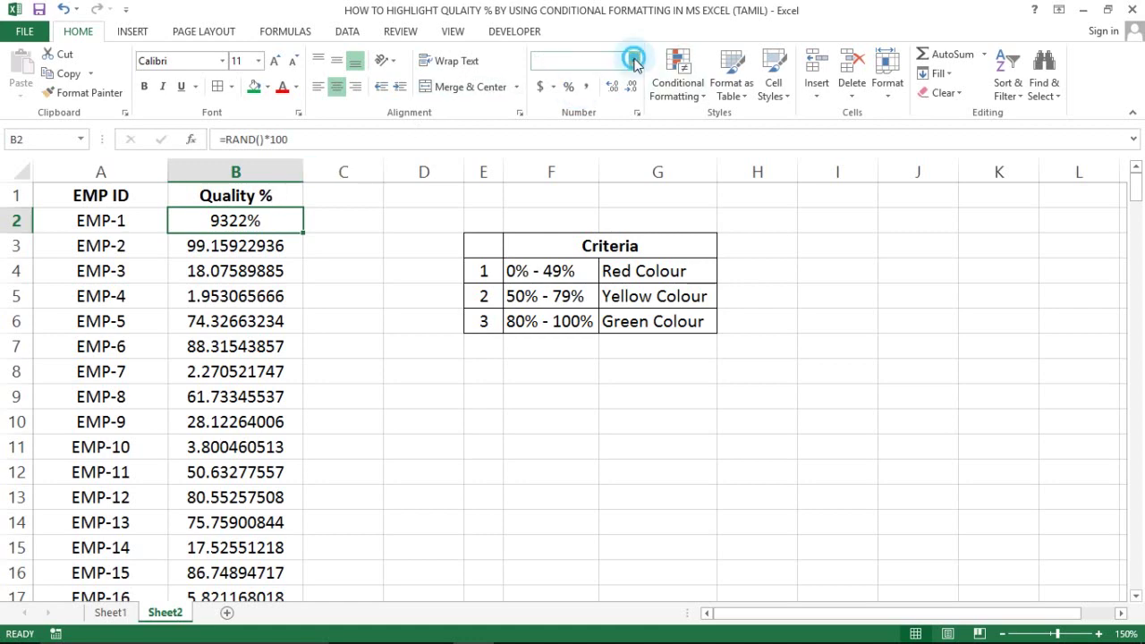
pyautogui.click(595, 125)
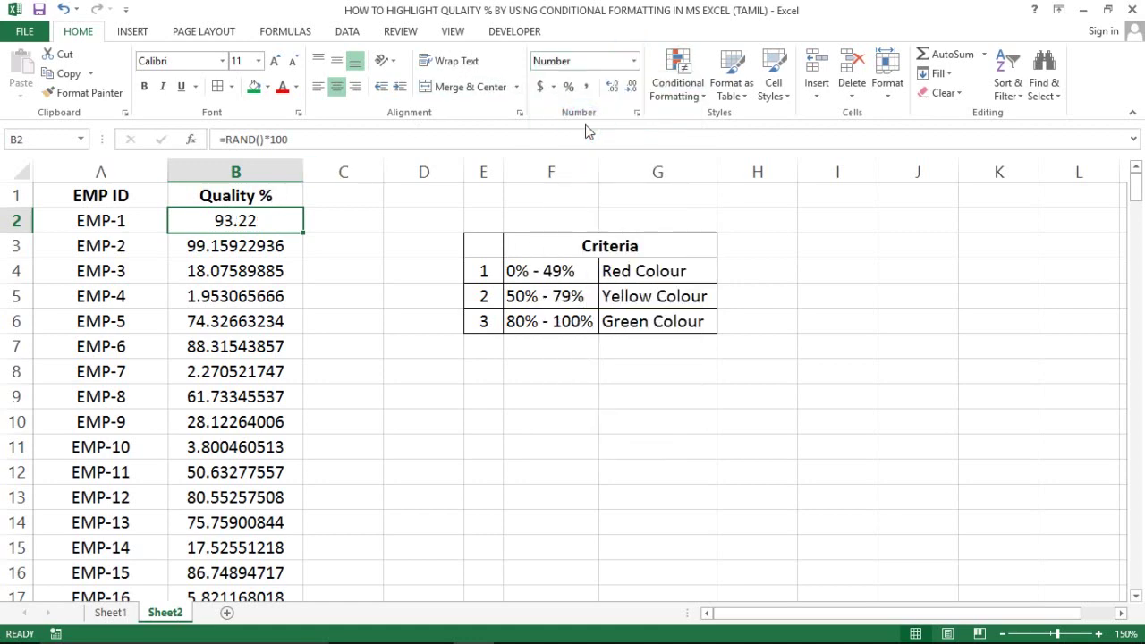
# Step: Select B2:B230 and reduce the decimals until scores show as whole numbers like 93
pyautogui.click(241, 219)
pyautogui.hotkey('ctrl', 'shift', 'Down')
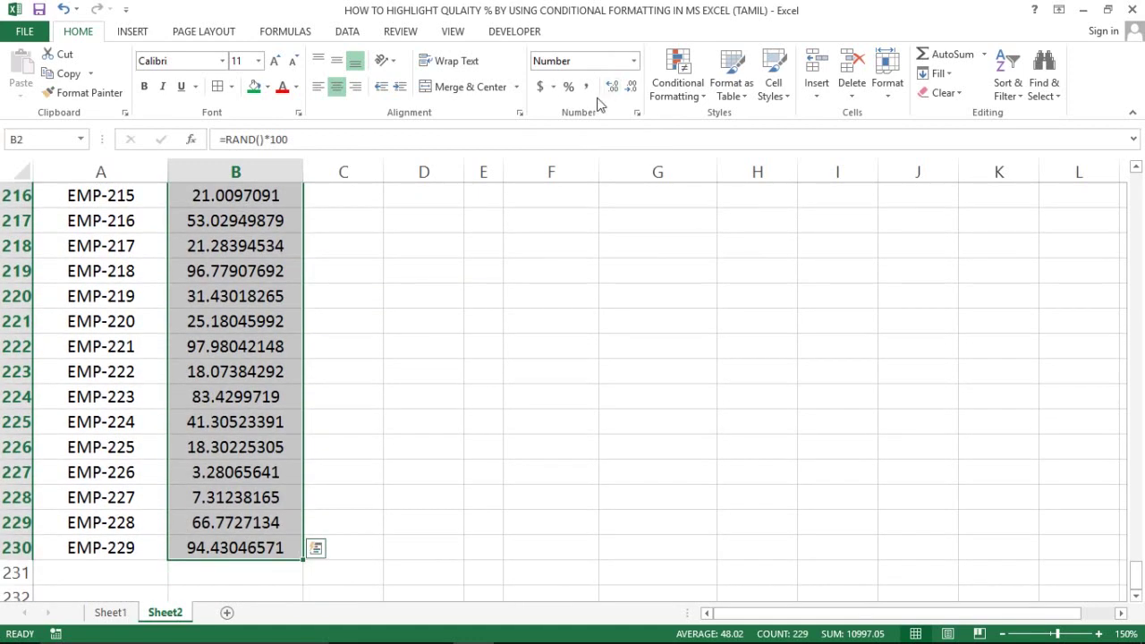
pyautogui.click(632, 89)
pyautogui.click(632, 89)
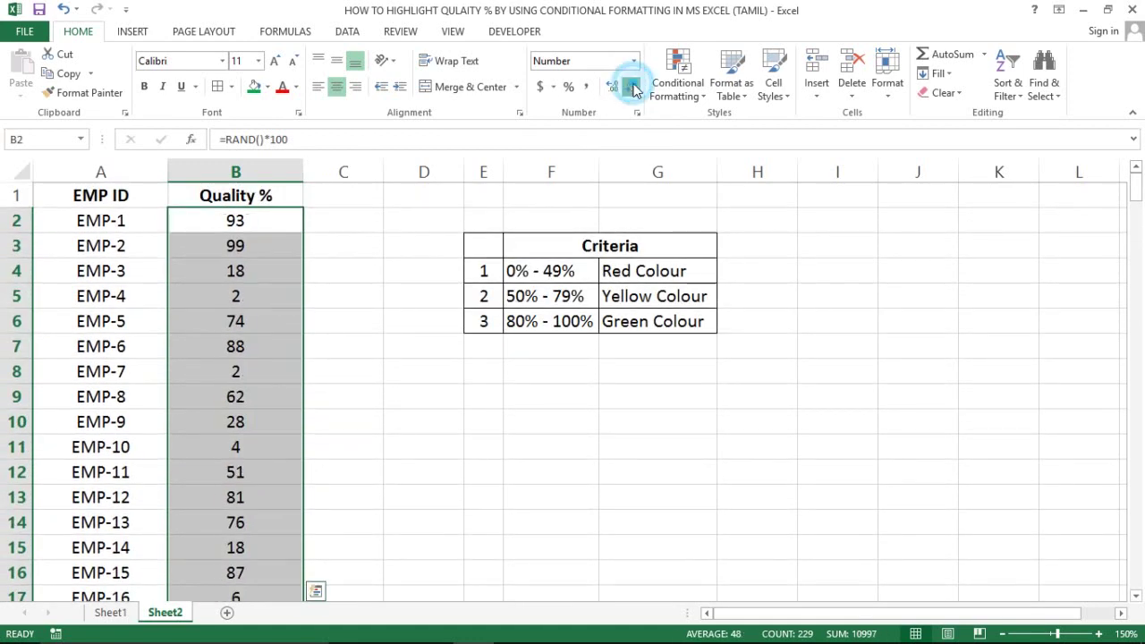
pyautogui.click(632, 89)
pyautogui.click(632, 89)
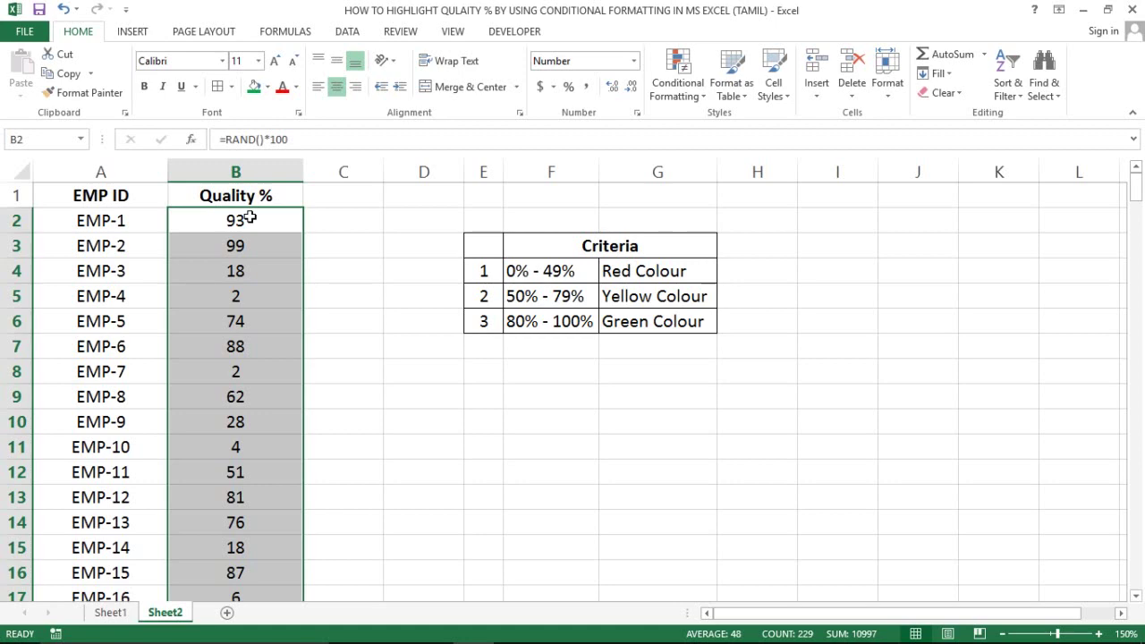
# Step: Replace the Quality % RAND formulas with their fixed pasted values
pyautogui.hotkey('ctrl', 'c')
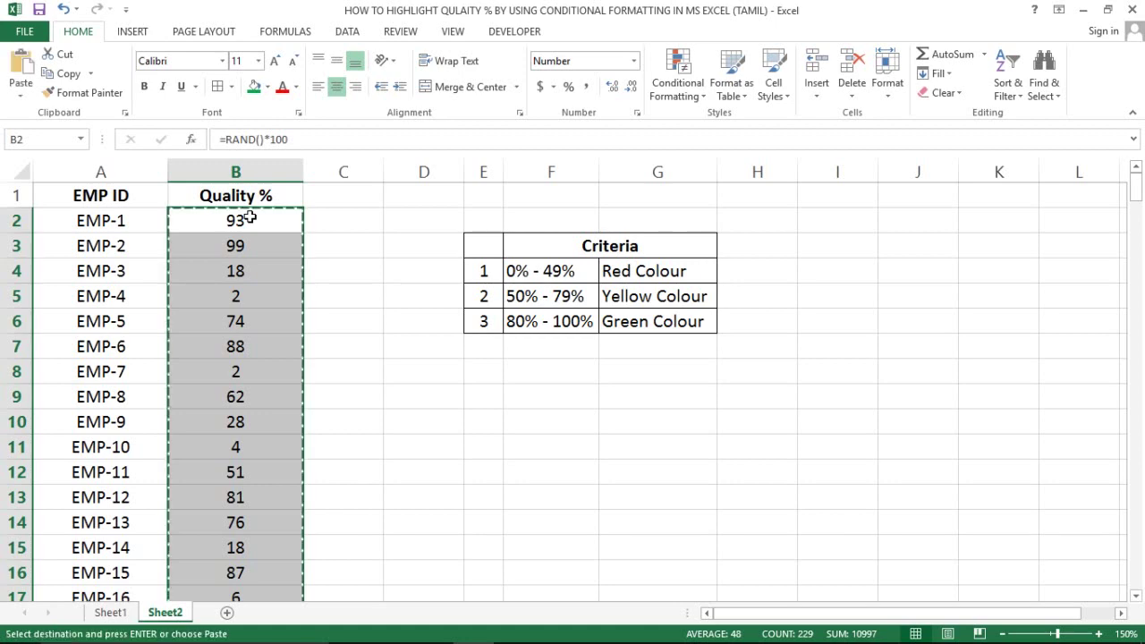
pyautogui.hotkey('ctrl', 'alt', 'v')
pyautogui.press('v')
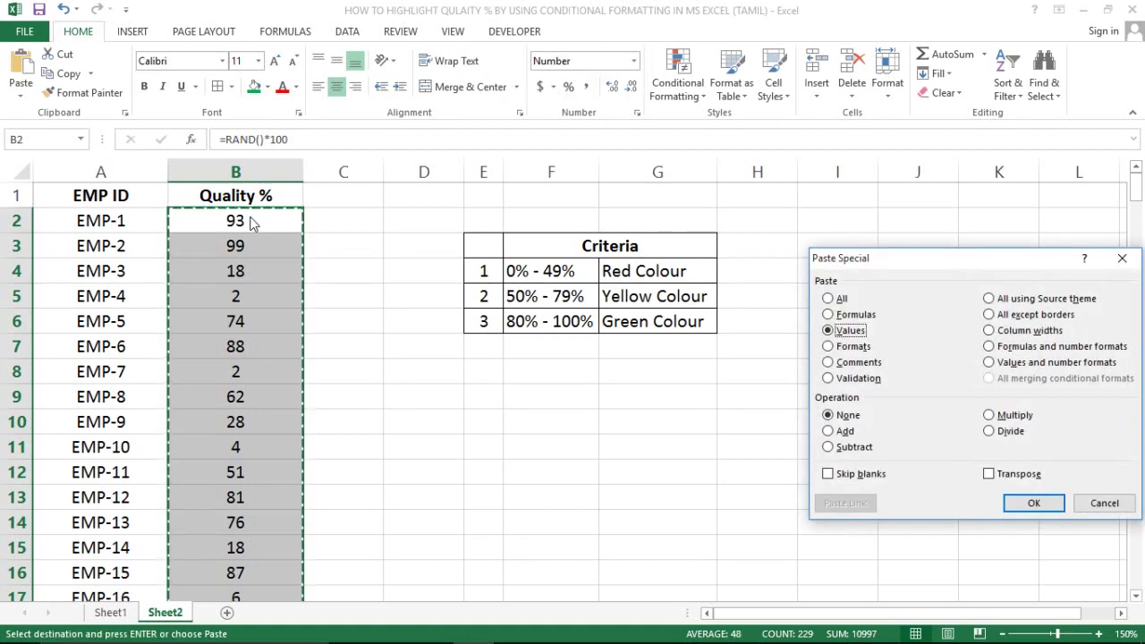
pyautogui.press('Return')
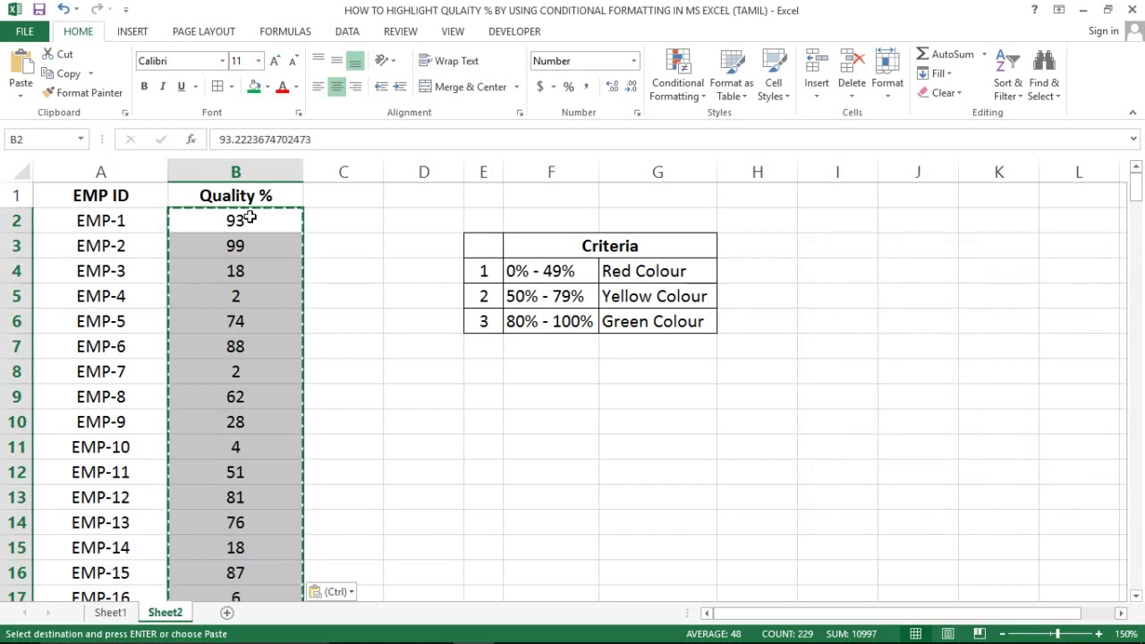
pyautogui.press('ctrl')
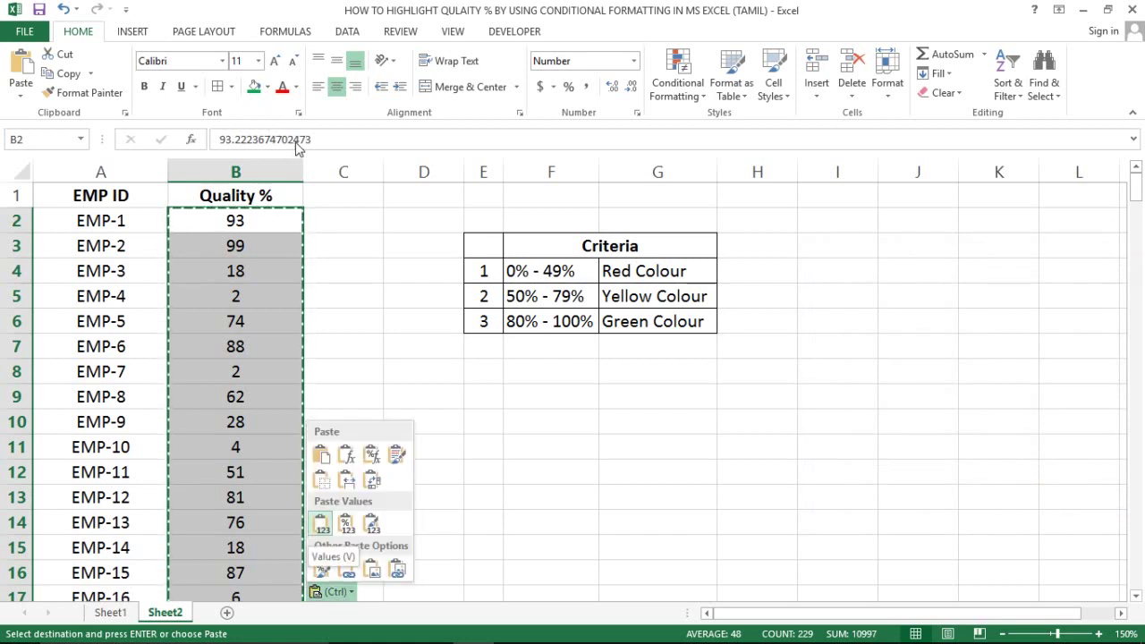
pyautogui.click(255, 138)
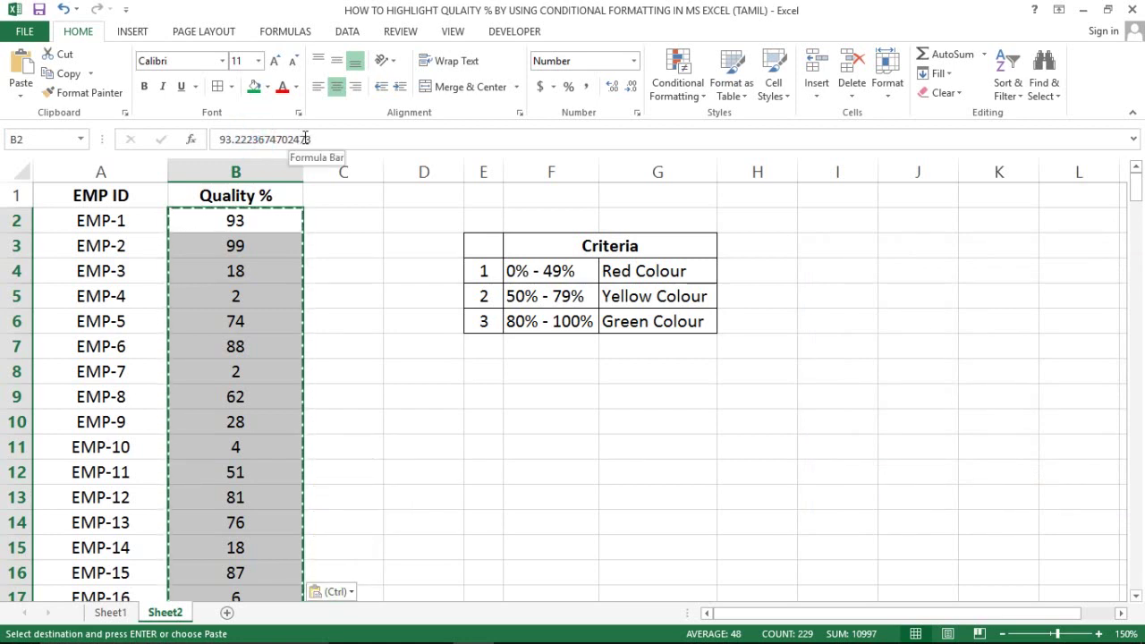
# Step: Inspect B2's full stored value, 93.2223674702473, after cancelling the pending copy
pyautogui.click(230, 220)
pyautogui.press('Escape')
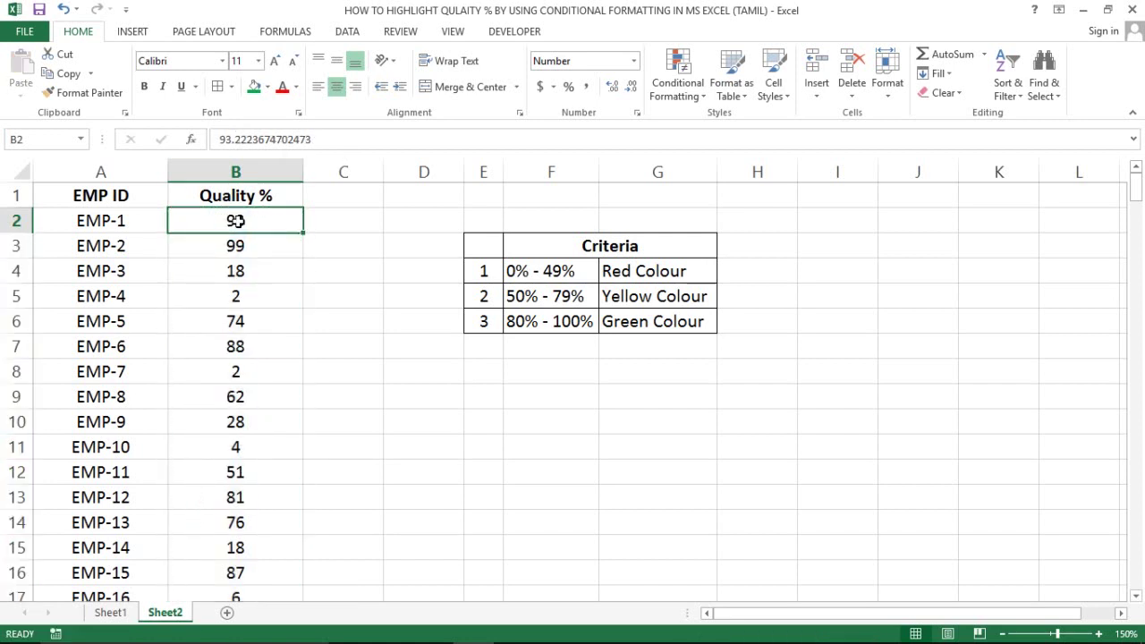
pyautogui.press('Right')
pyautogui.press('Left')
pyautogui.moveTo(327, 137); pyautogui.dragTo(235, 136)
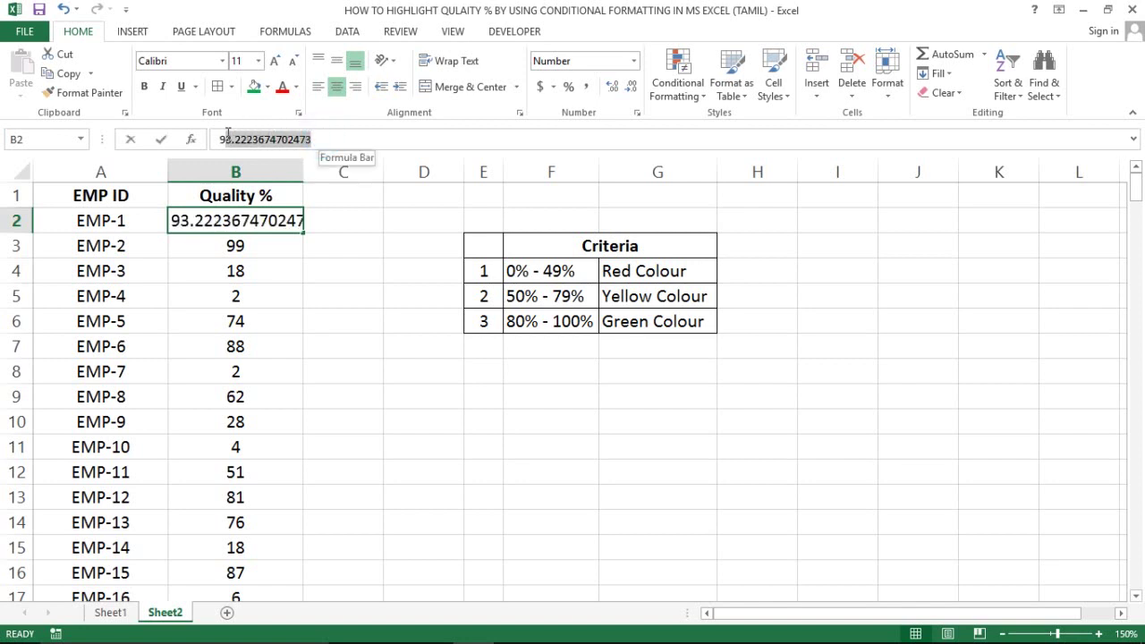
pyautogui.press('Escape')
# Step: Select the Quality % values B2:B230 and copy them
pyautogui.press('Right')
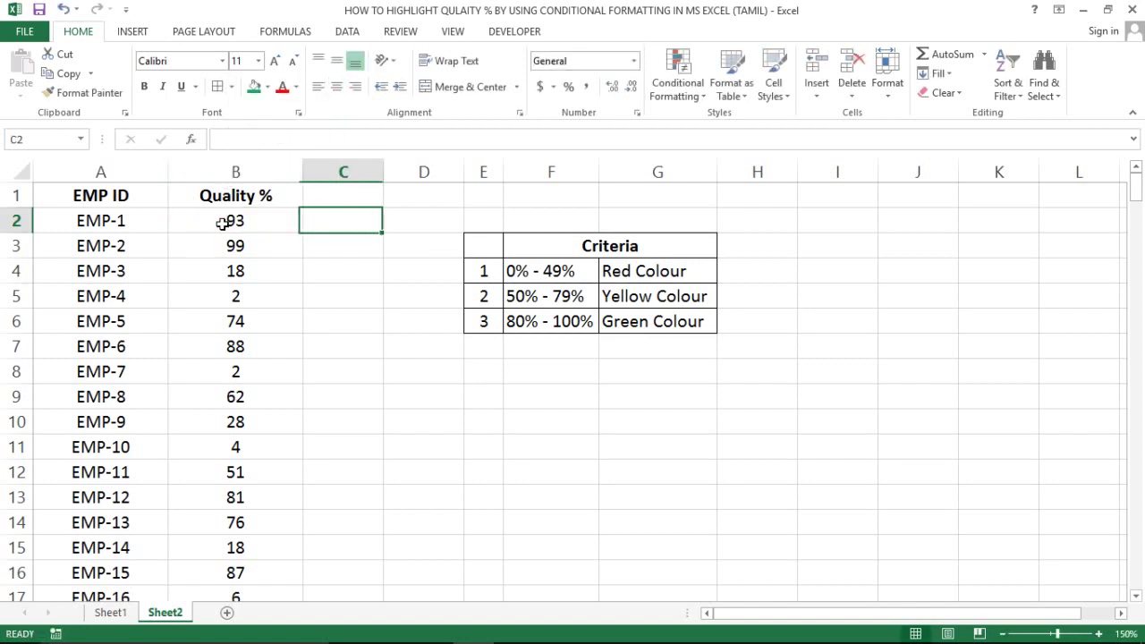
pyautogui.press('Left')
pyautogui.press('Up')
pyautogui.press('Down')
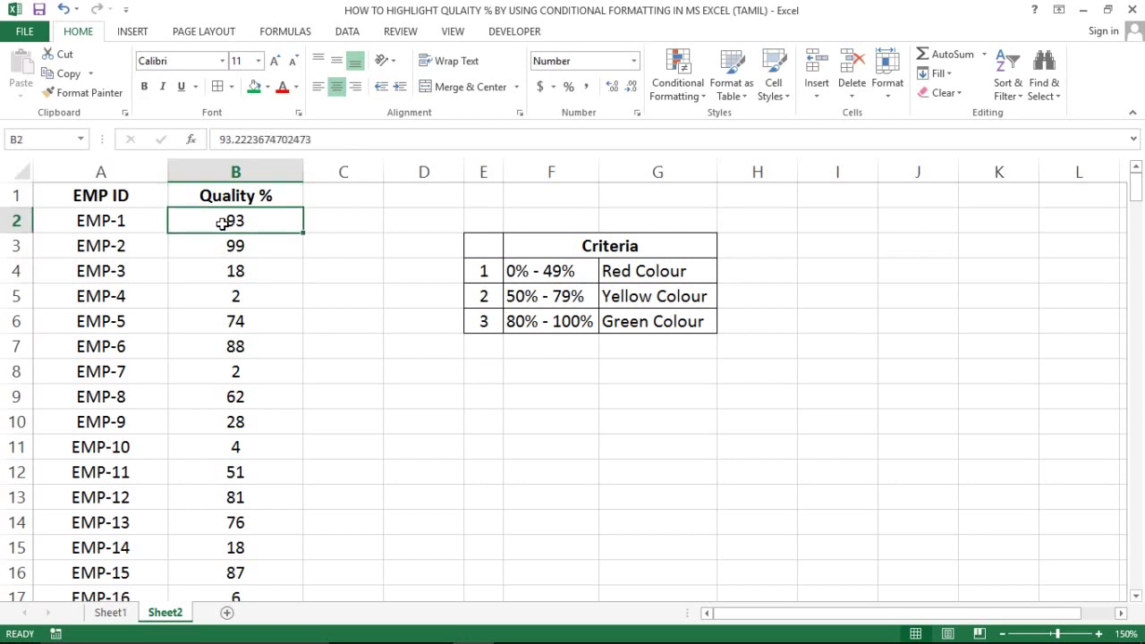
pyautogui.hotkey('ctrl', 'shift', 'Down')
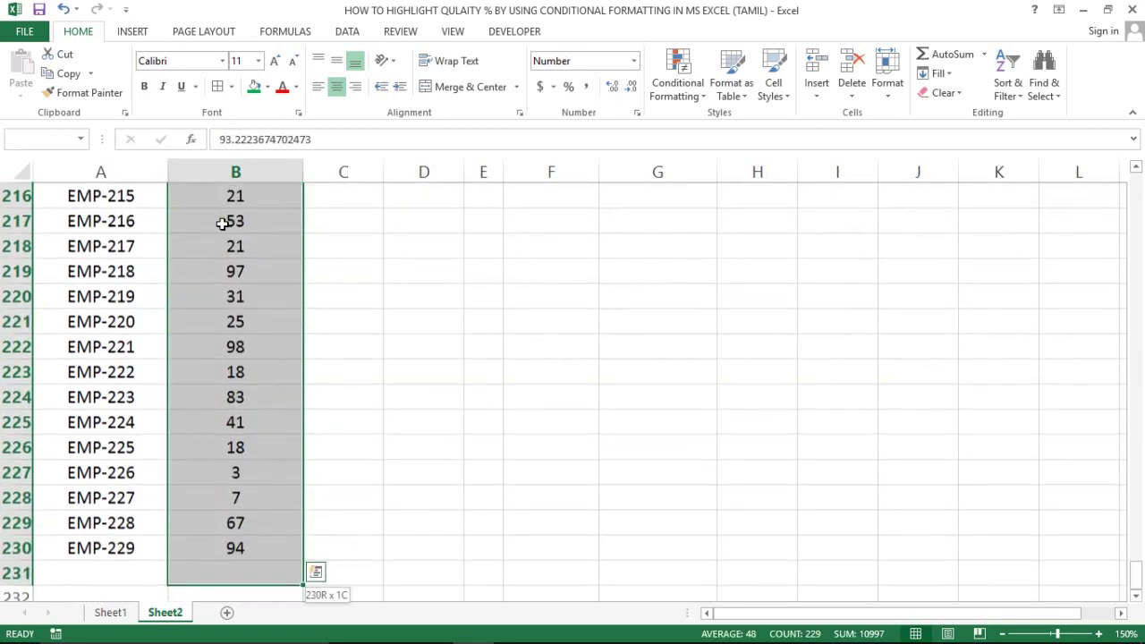
pyautogui.hotkey('ctrl', 'c')
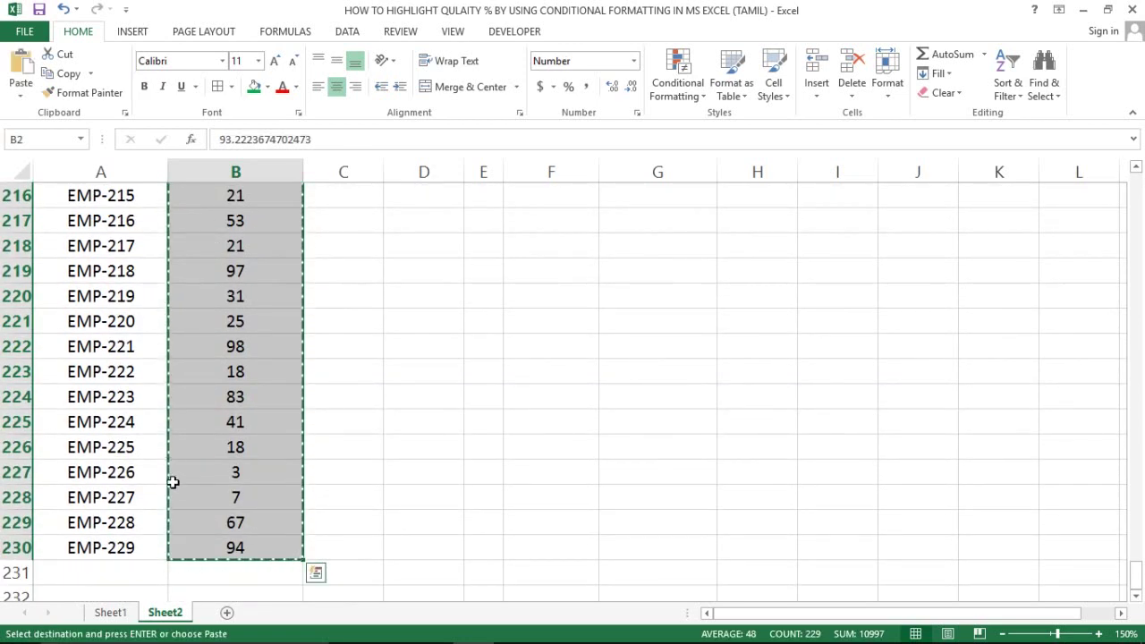
# Step: Launch Notepad from Windows search
pyautogui.click(180, 631)
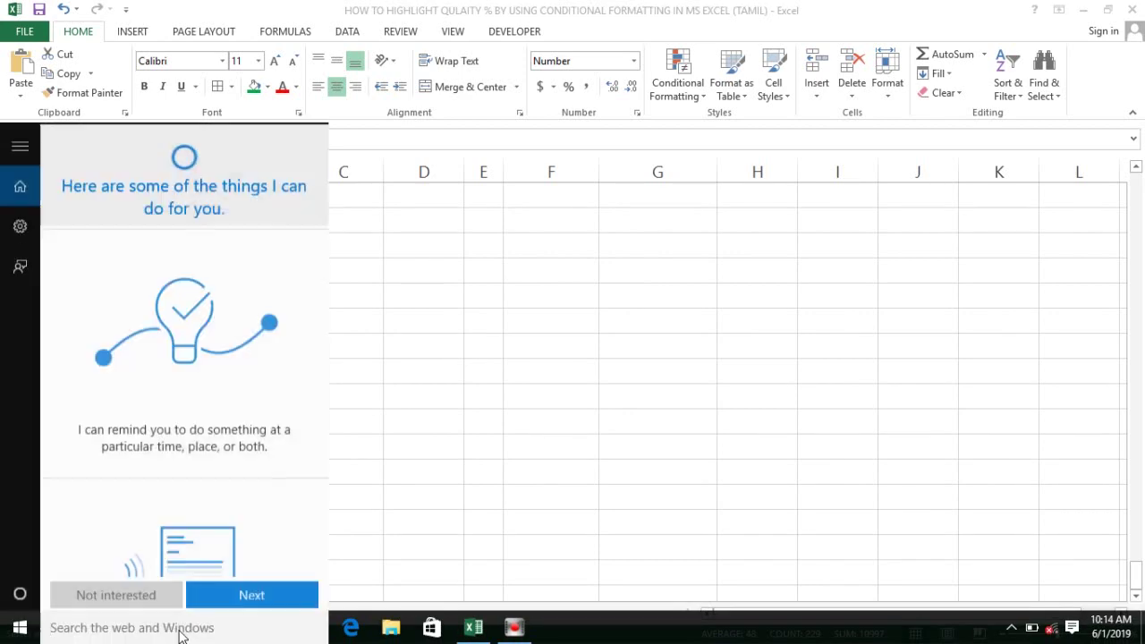
pyautogui.write('not')
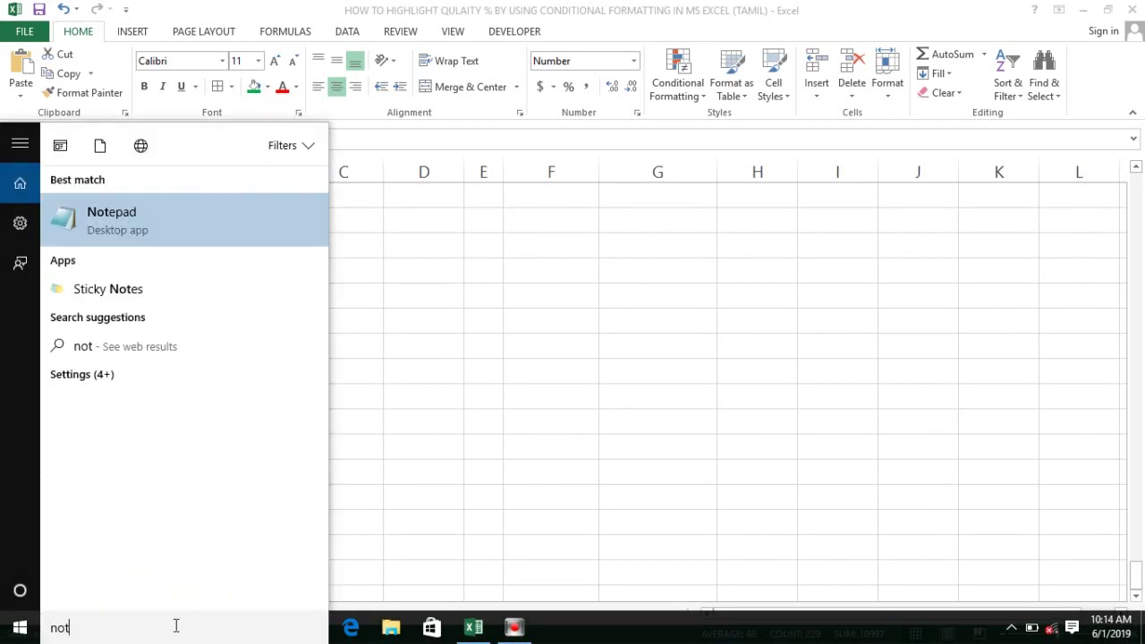
pyautogui.click(222, 237)
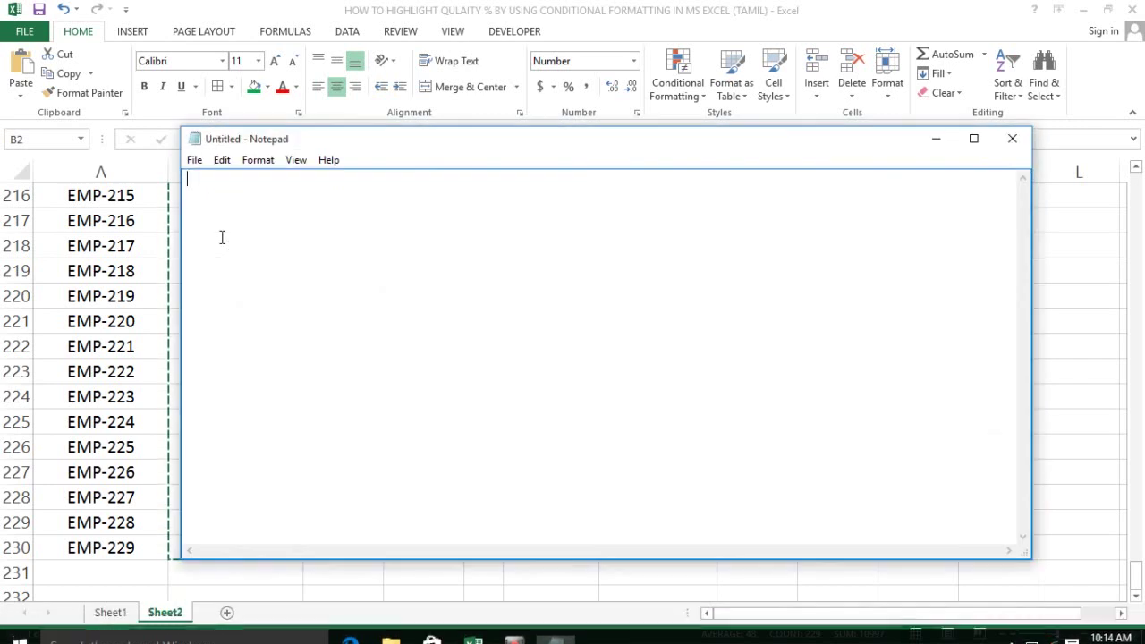
# Step: Paste the scores into Notepad, recopy them as plain text, and paste them over column B
pyautogui.hotkey('ctrl', 'v')
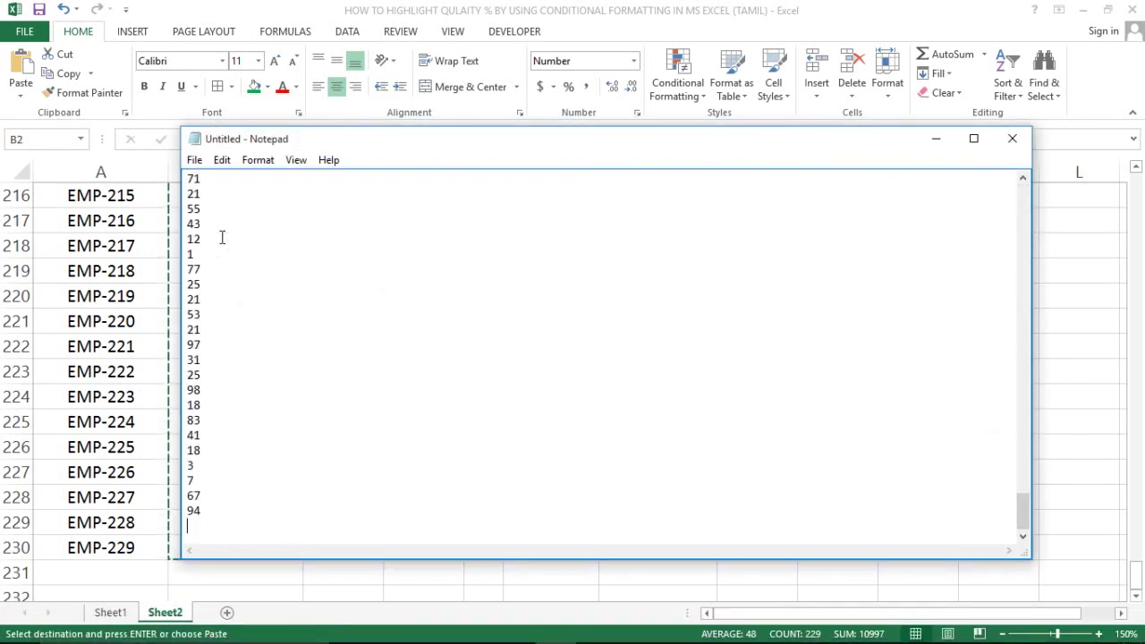
pyautogui.hotkey('ctrl', 'a')
pyautogui.hotkey('ctrl', 'c')
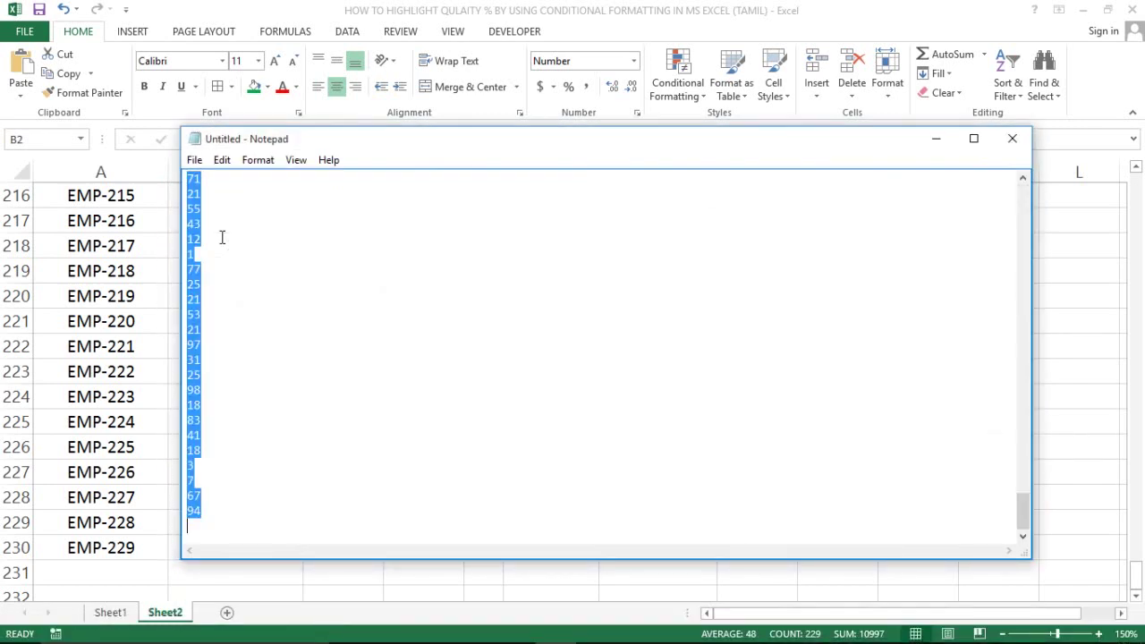
pyautogui.hotkey('alt', 'Tab')
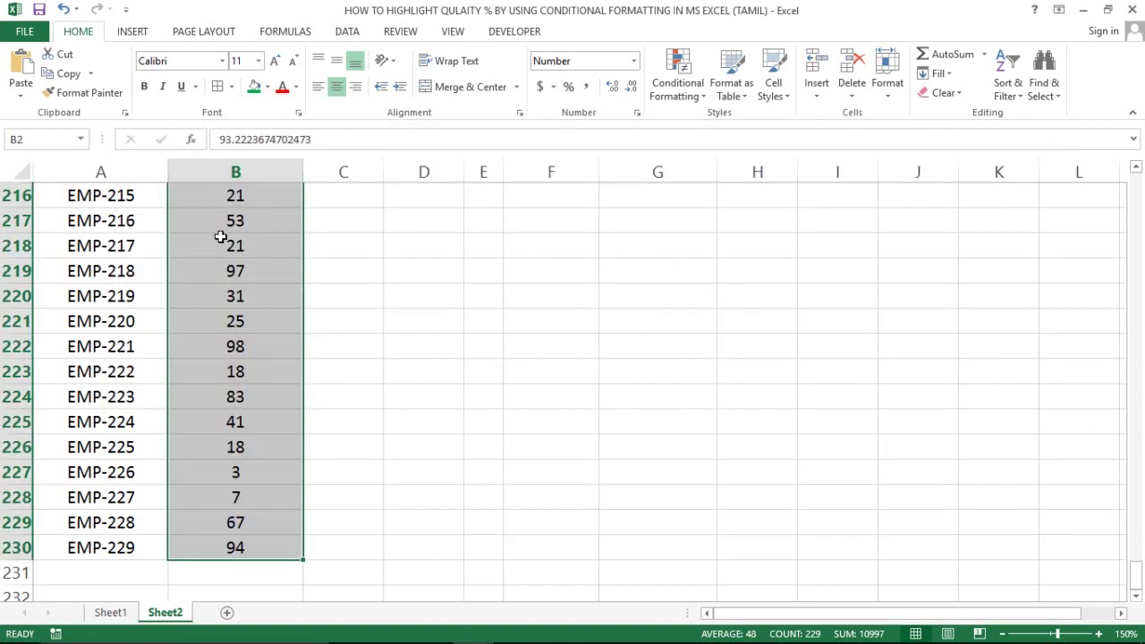
pyautogui.hotkey('ctrl', 'v')
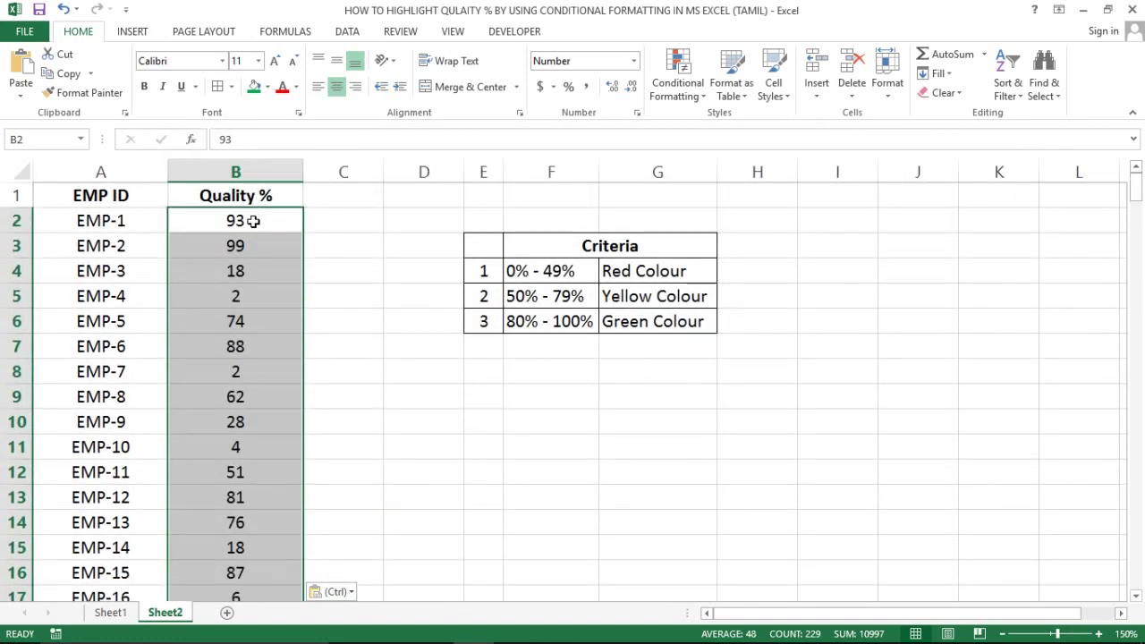
# Step: Verify B2 now stores exactly 93 and check the scores down to the last row
pyautogui.click(253, 220)
pyautogui.press('Up')
pyautogui.click(253, 220)
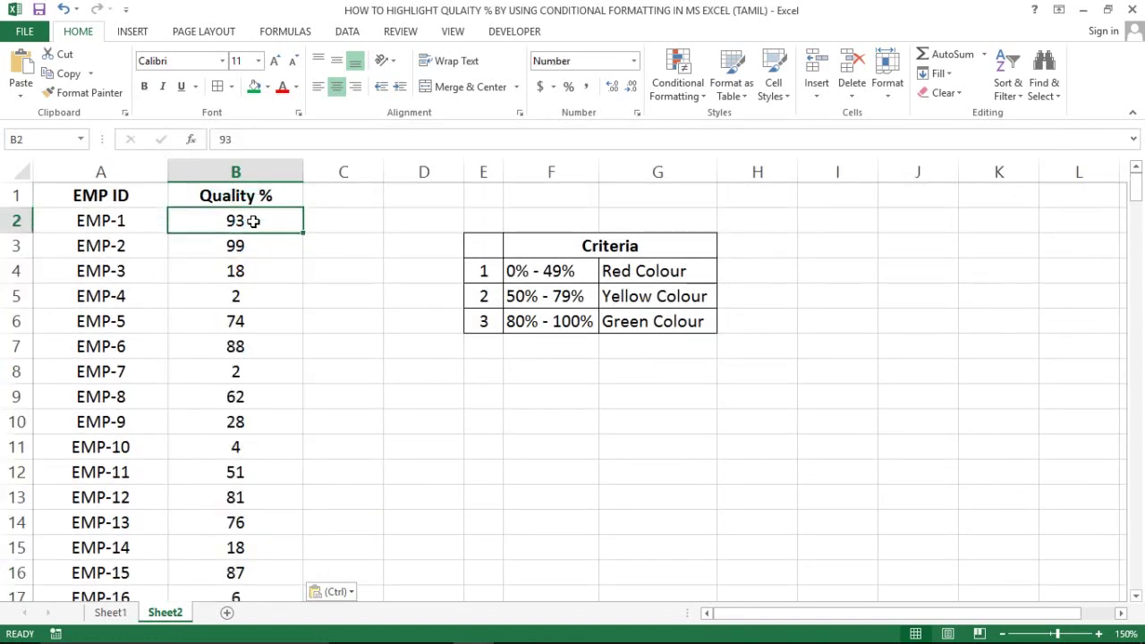
pyautogui.moveTo(235, 140); pyautogui.dragTo(208, 143)
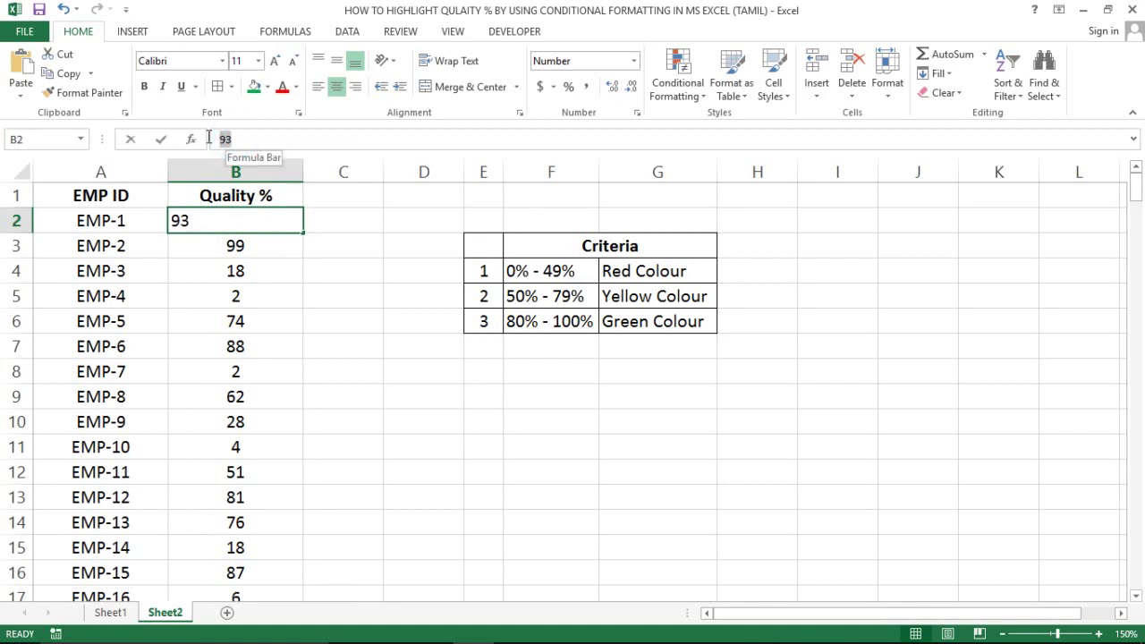
pyautogui.press('Escape')
pyautogui.click(221, 270)
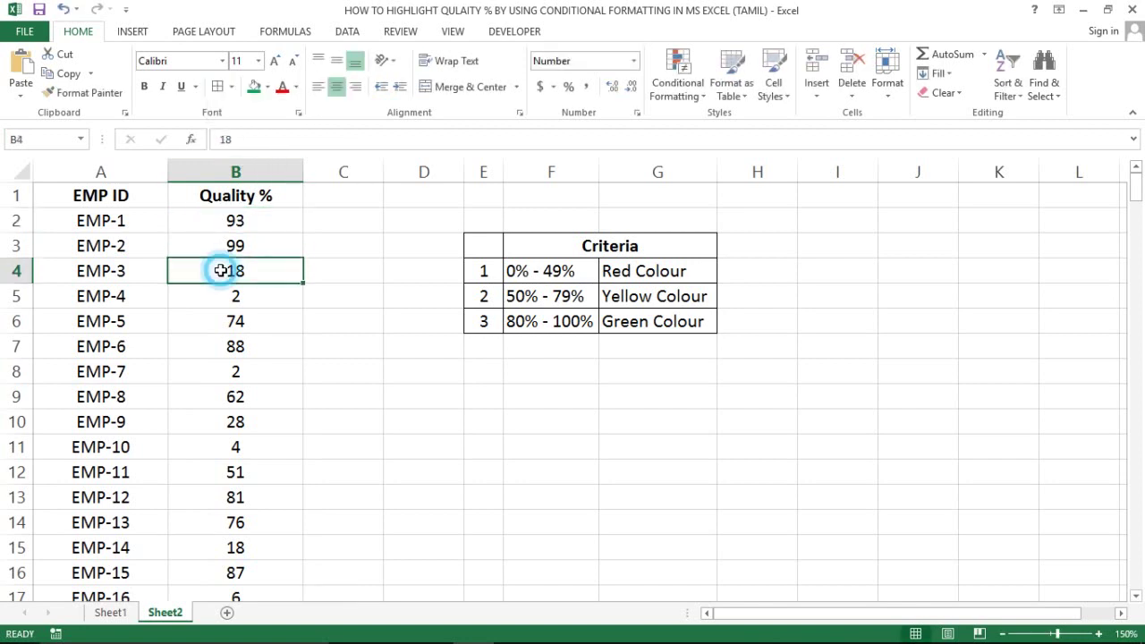
pyautogui.press('Down')
pyautogui.press('Down')
pyautogui.press('Down')
pyautogui.press('Down')
pyautogui.scroll(-7, 220, 271)
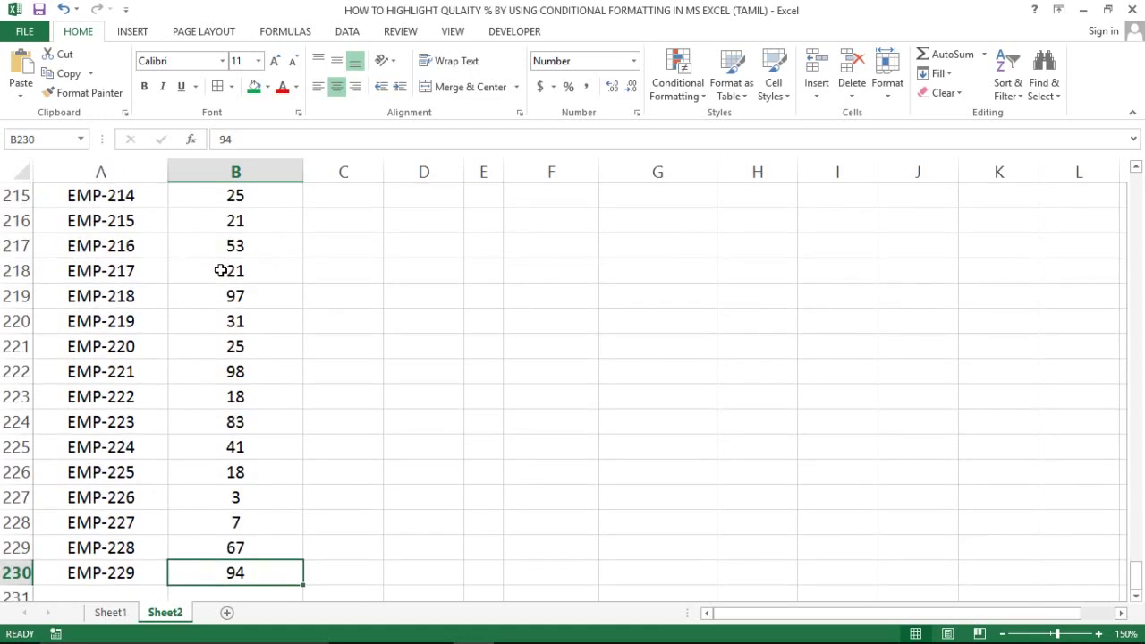
pyautogui.hotkey('ctrl', 'Up')
pyautogui.press('alt')
# Step: Turn on header filters and review the Quality % value list up to 99
pyautogui.press('a')
pyautogui.press('t')
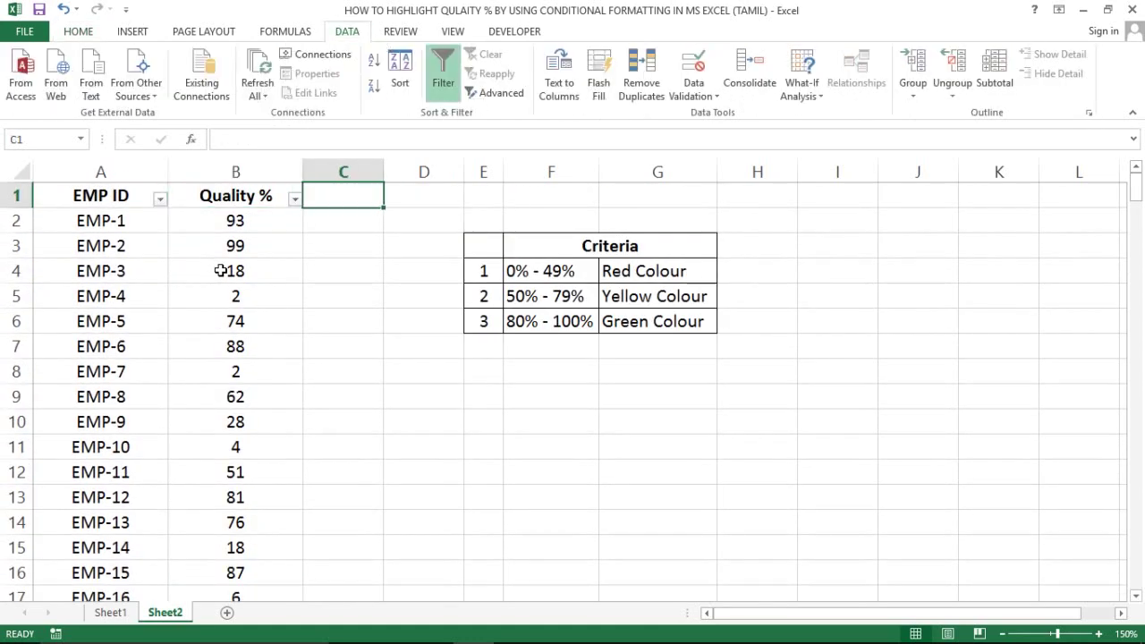
pyautogui.hotkey('alt', 'Down')
pyautogui.press('Tab')
pyautogui.press('Down')
pyautogui.press('Down')
pyautogui.press('Down')
pyautogui.press('Down')
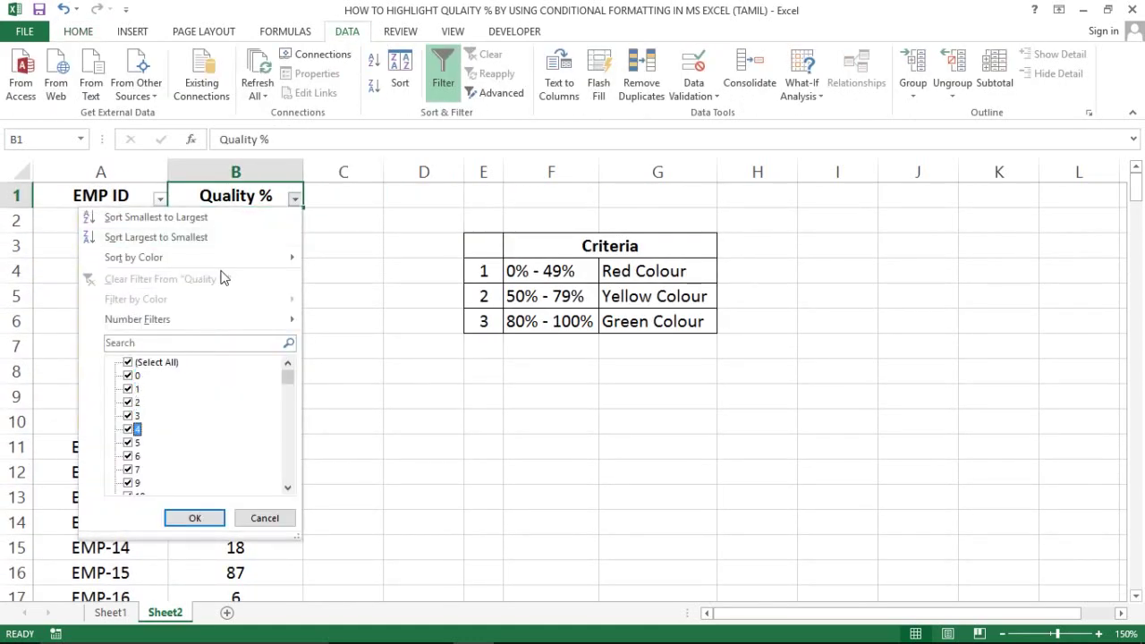
pyautogui.press('End')
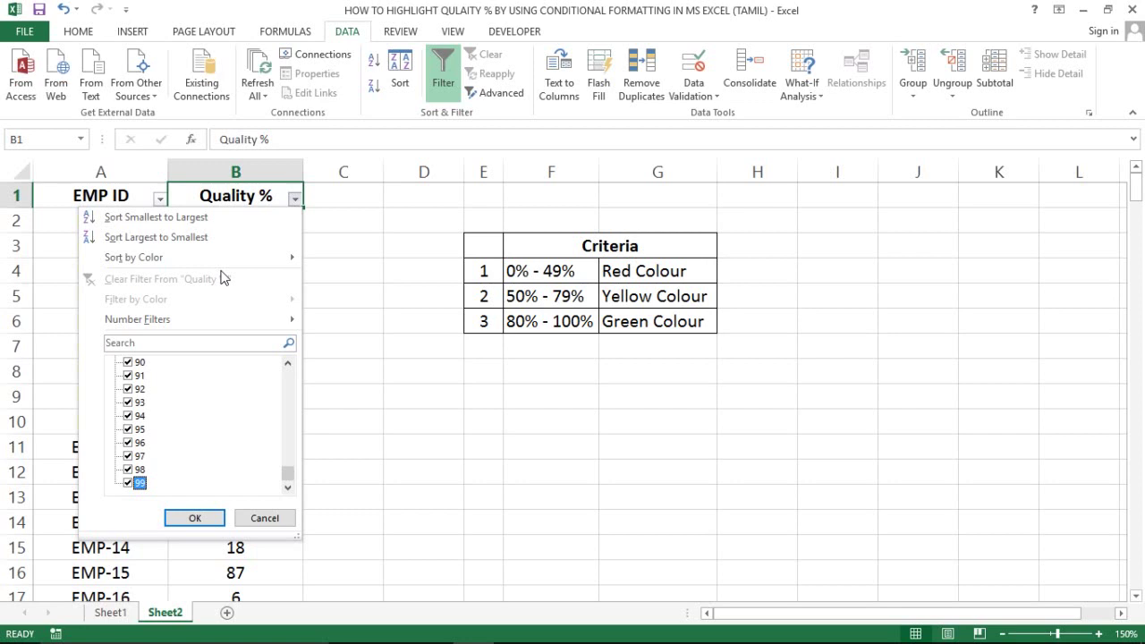
pyautogui.press('Escape')
# Step: Switch the header filters off again and return to B2
pyautogui.press('Right')
pyautogui.press('Home')
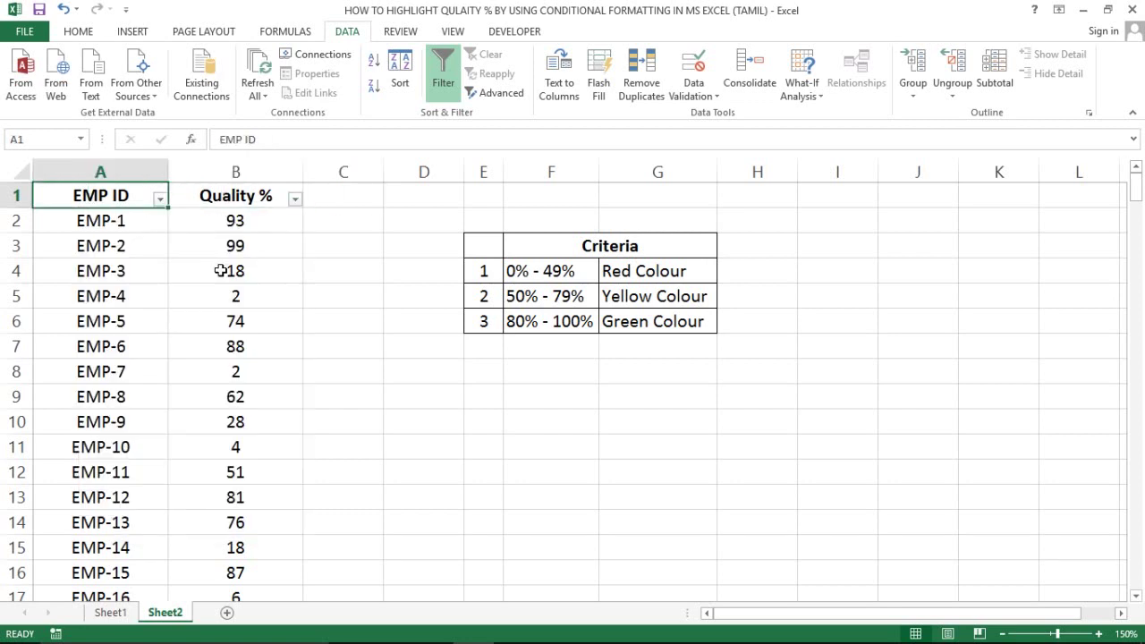
pyautogui.press('alt')
pyautogui.press('a')
pyautogui.press('t')
pyautogui.press('Right')
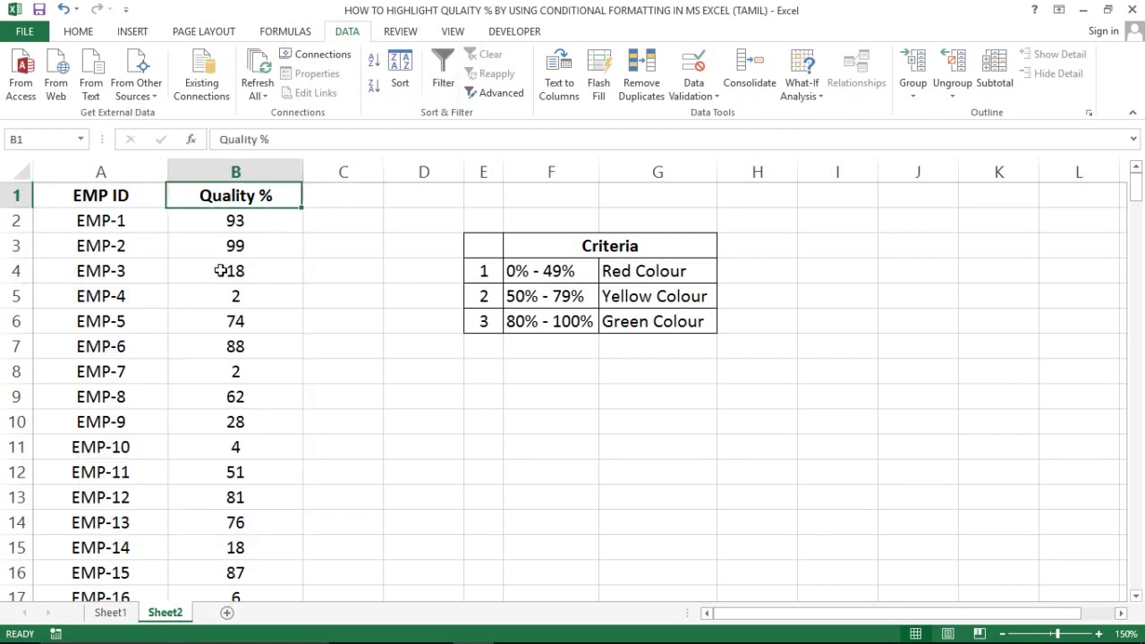
pyautogui.press('Right')
pyautogui.press('Left')
pyautogui.press('Down')
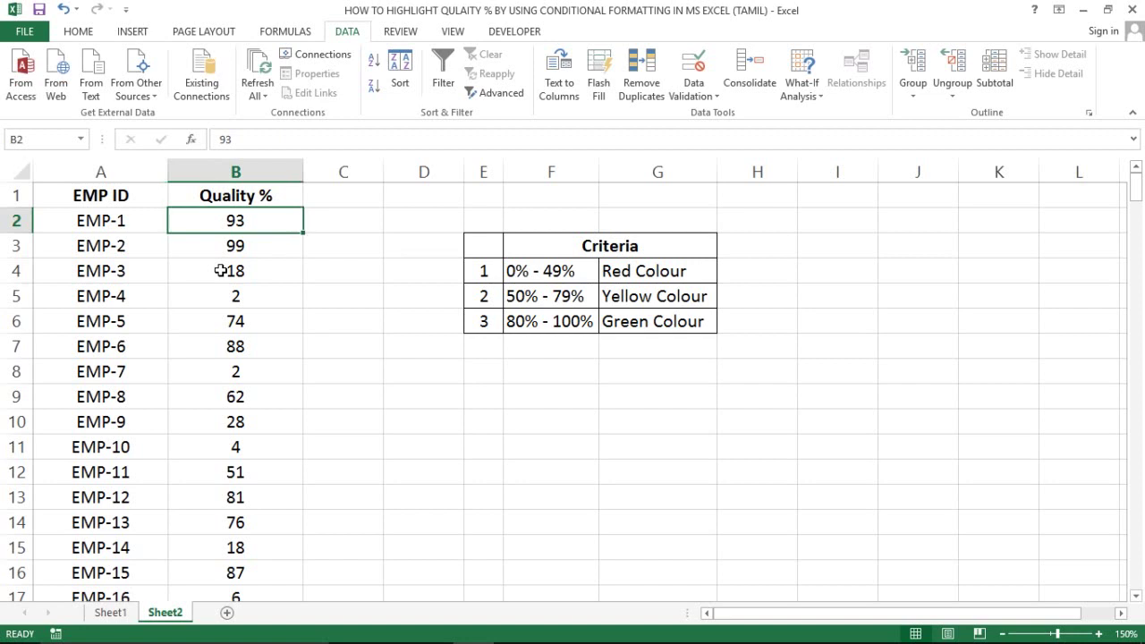
pyautogui.hotkey('ctrl', 'shift', 'Down')
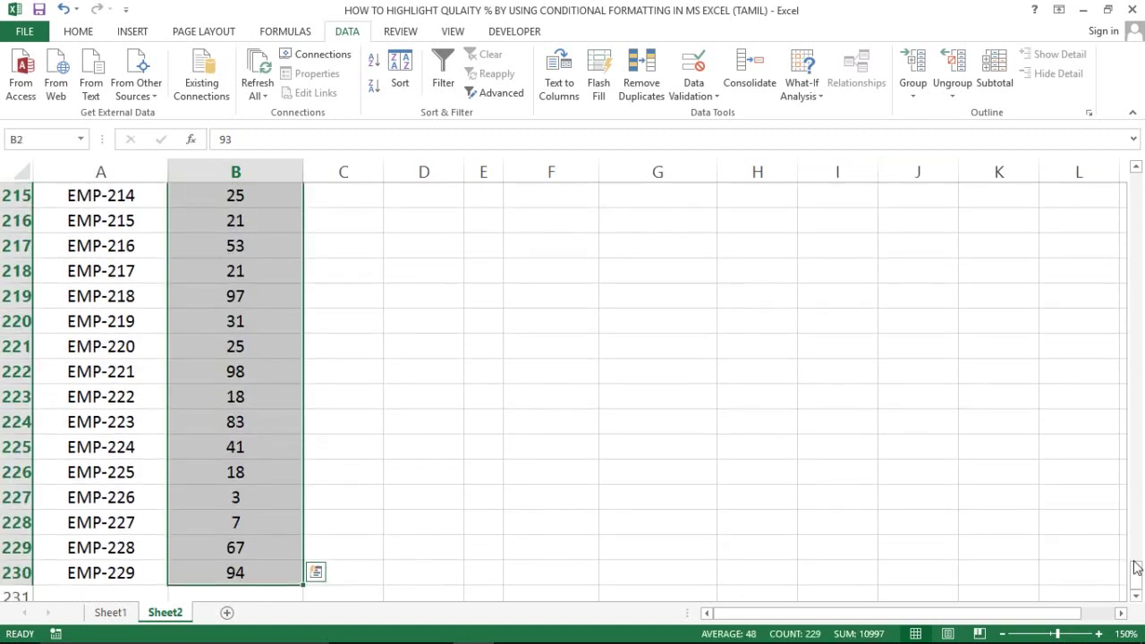
pyautogui.moveTo(1136, 567); pyautogui.dragTo(1139, 140)
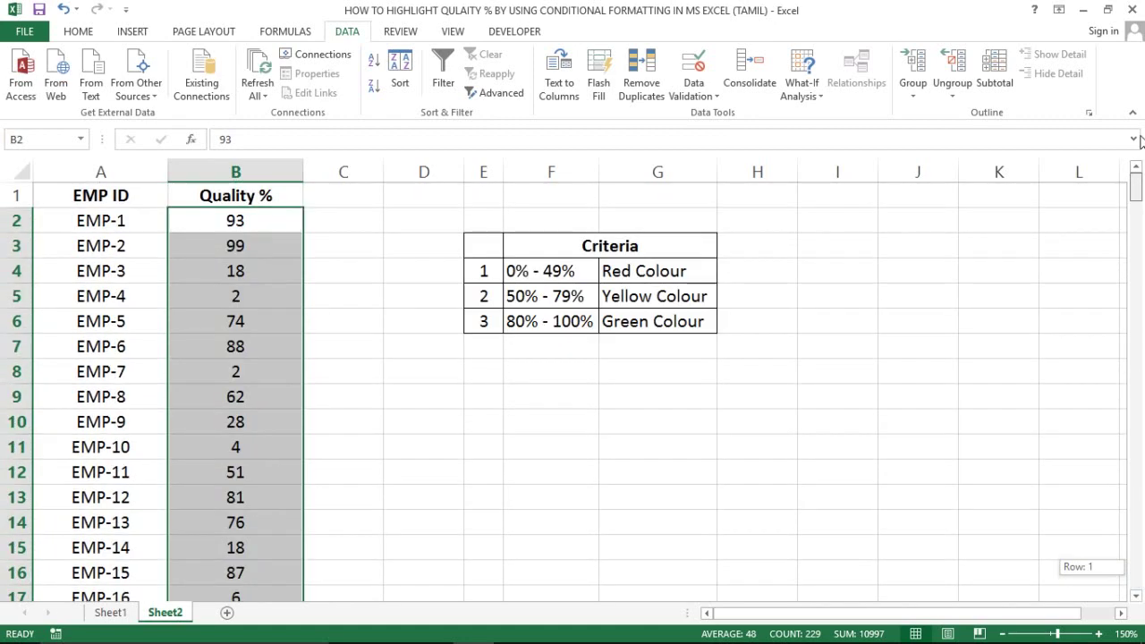
pyautogui.click(79, 32)
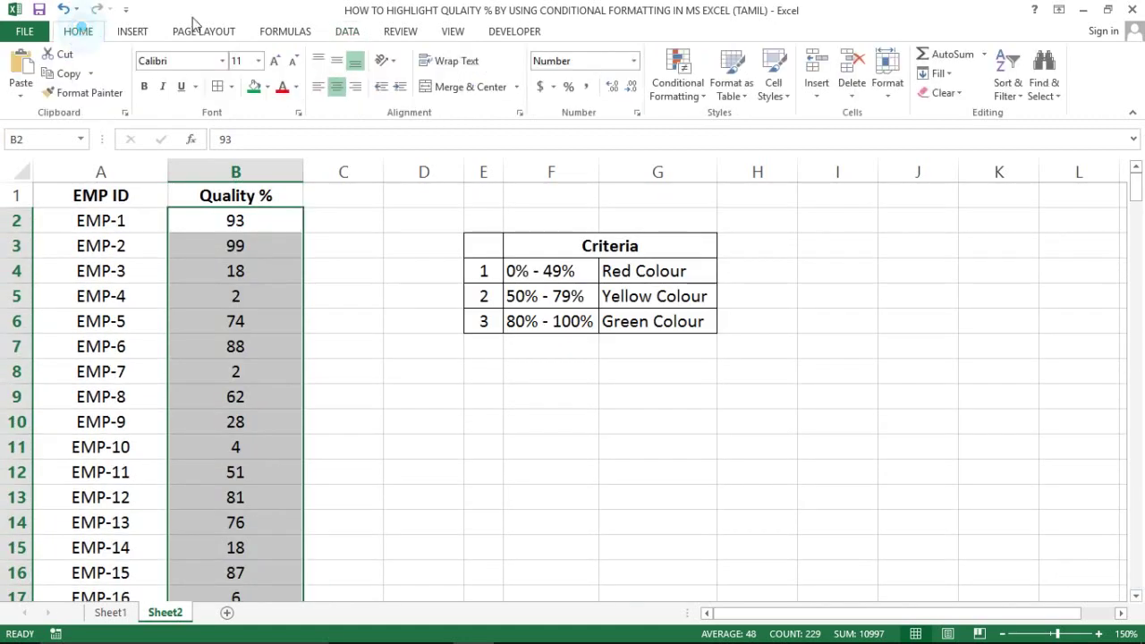
pyautogui.click(568, 87)
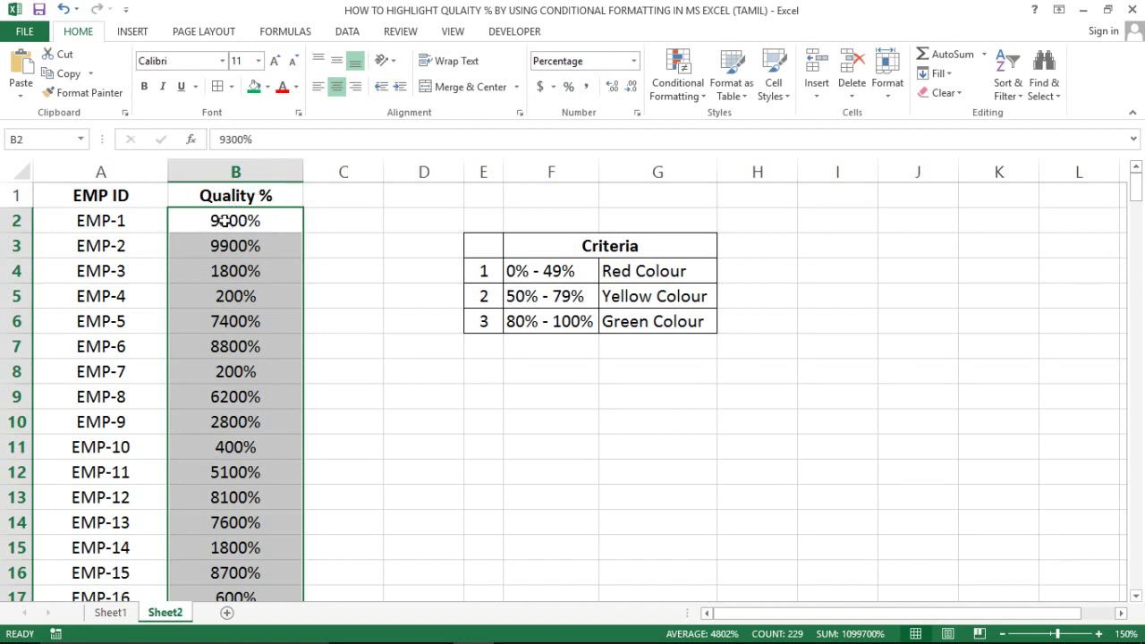
pyautogui.hotkey('ctrl', 'z')
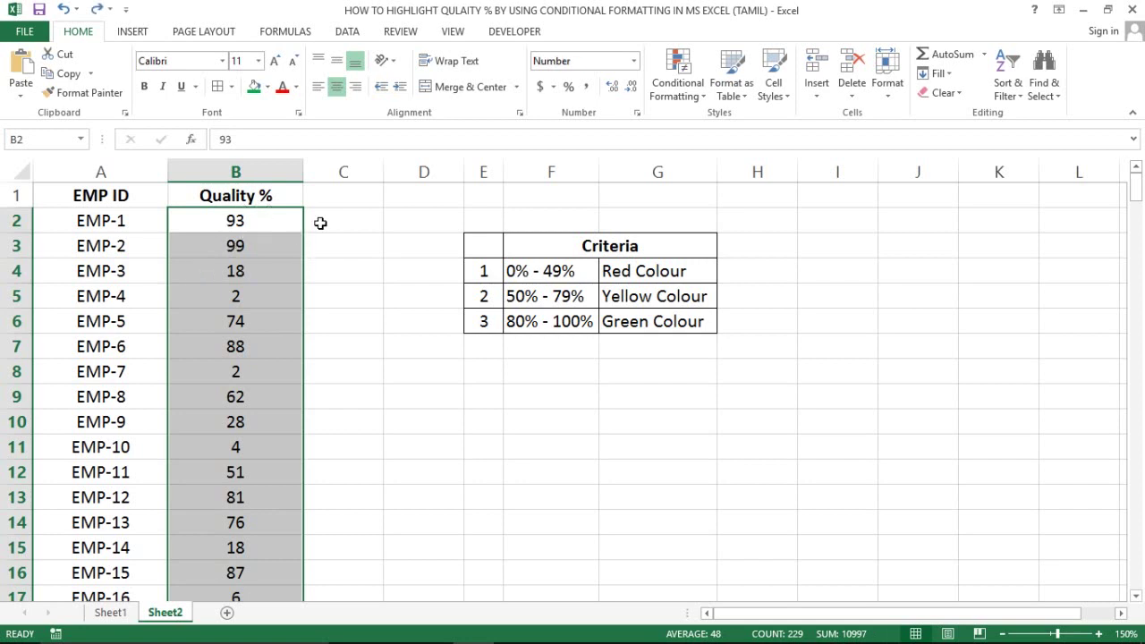
pyautogui.click(320, 223)
pyautogui.press('Up')
# Step: Enter =CONCATENATE(B2,"%") in C2 so it shows 93%
pyautogui.click(321, 223)
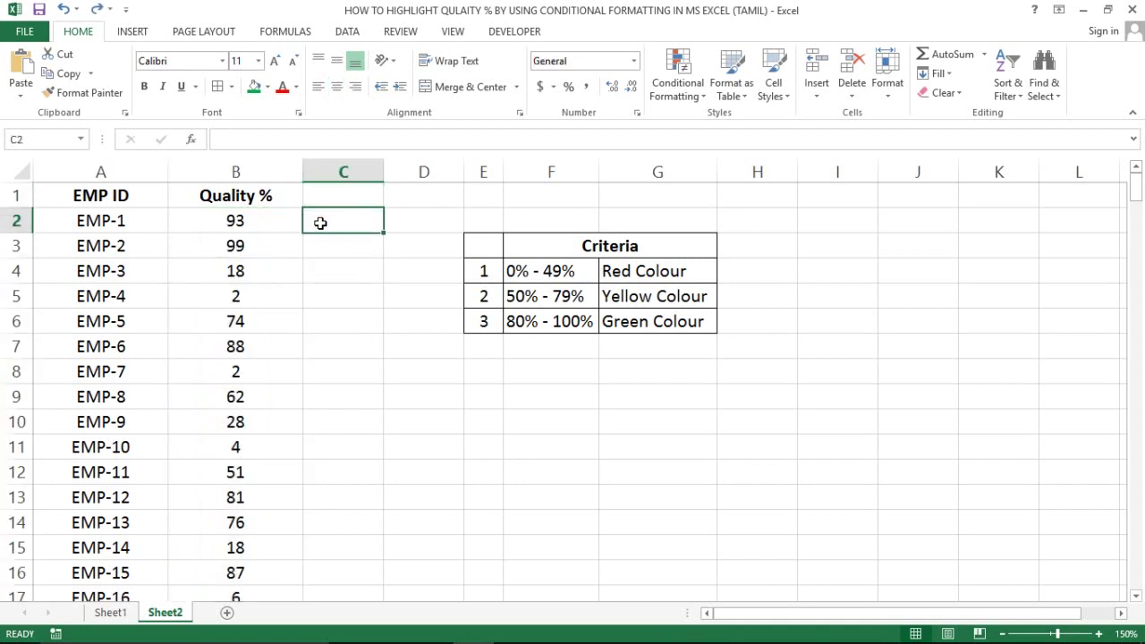
pyautogui.write('=conc')
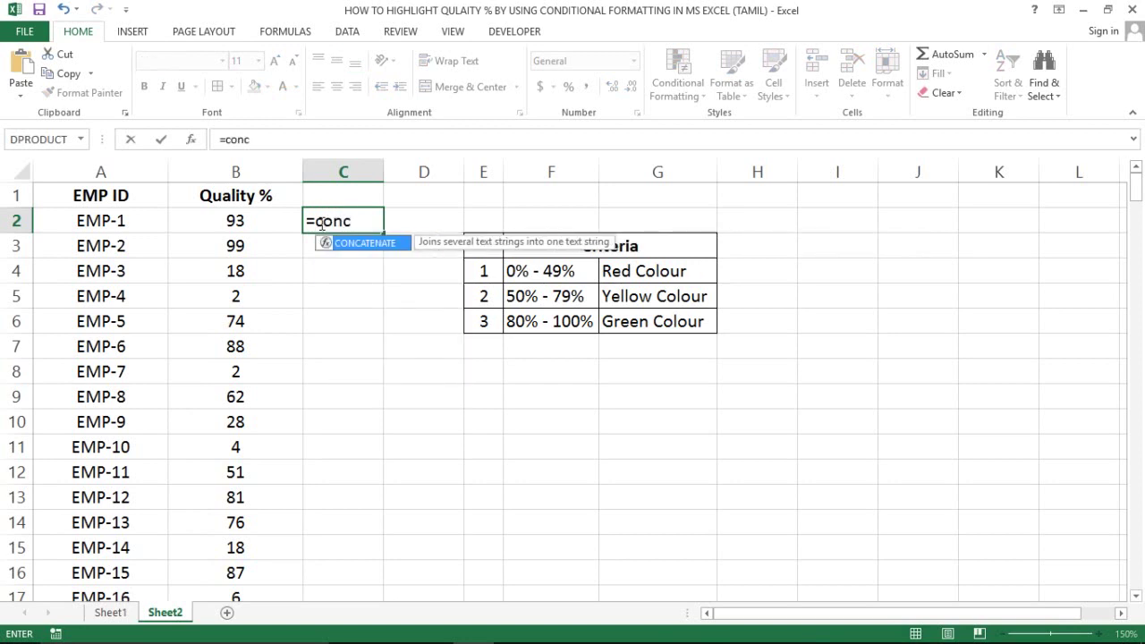
pyautogui.press('Tab')
pyautogui.press('Left')
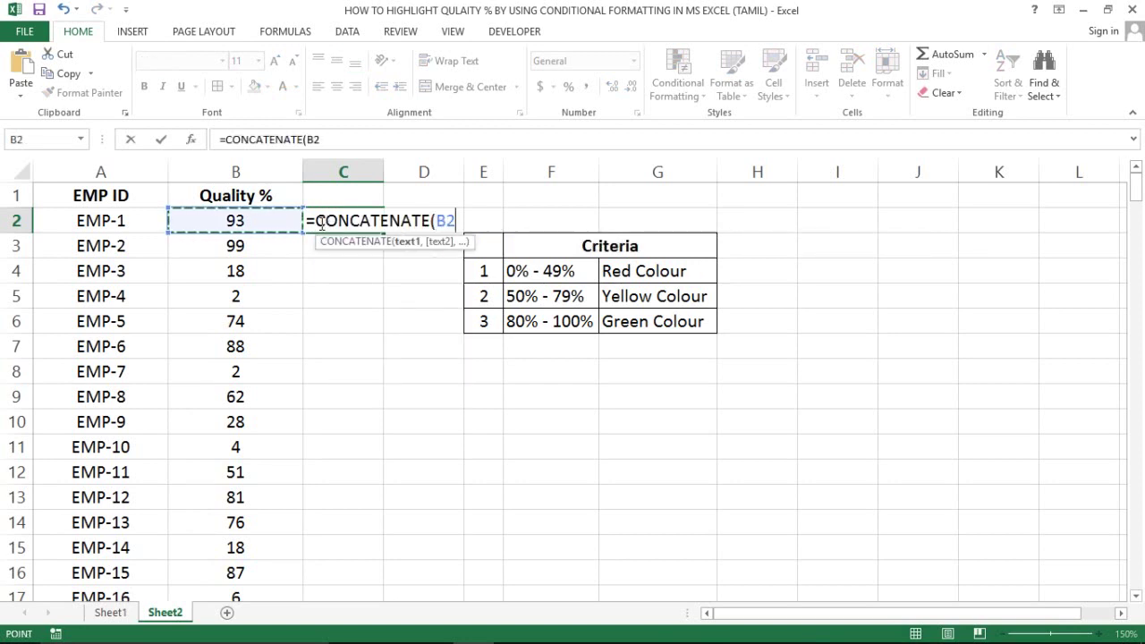
pyautogui.write(',"')
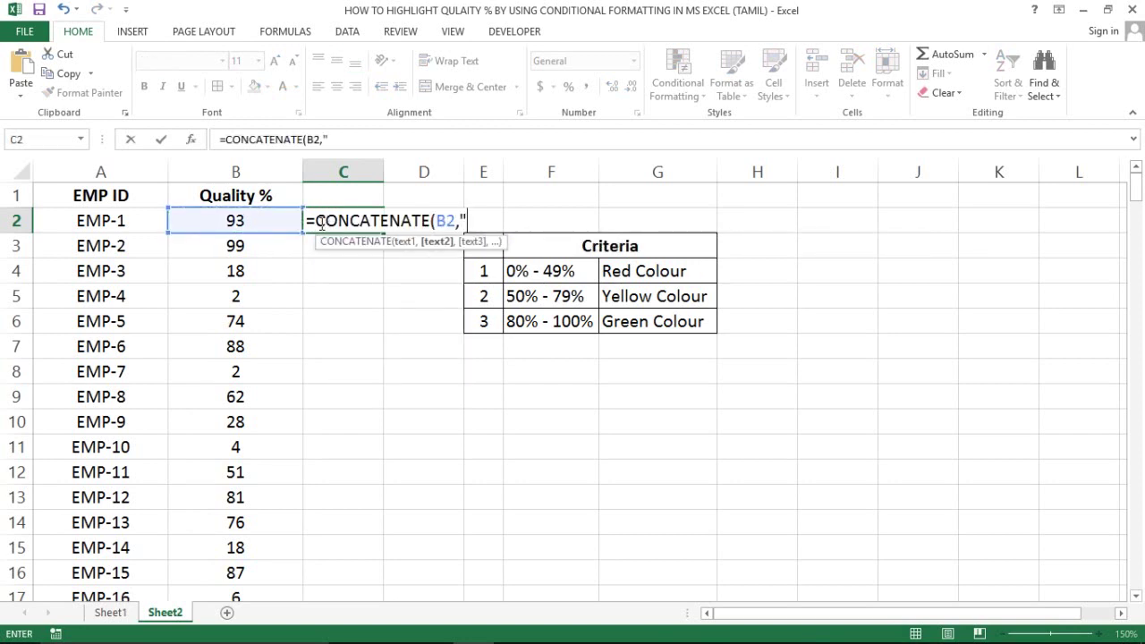
pyautogui.write('%')
pyautogui.press('Return')
# Step: Fill the formula down C2:C230 and copy the resulting percentages
pyautogui.click(338, 220)
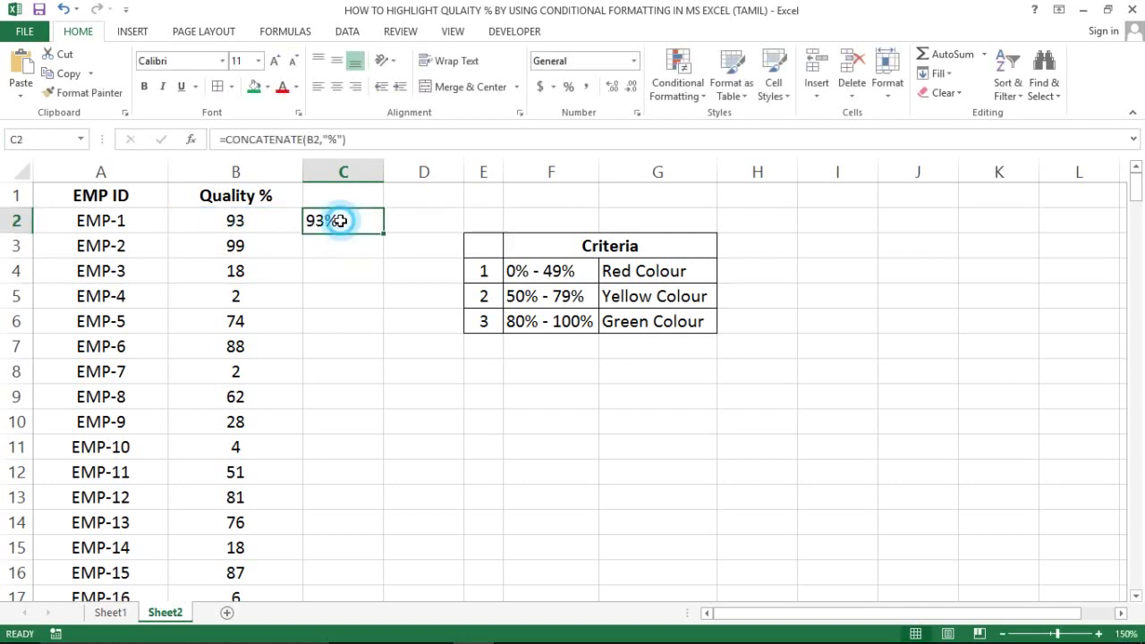
pyautogui.hotkey('ctrl', 'c')
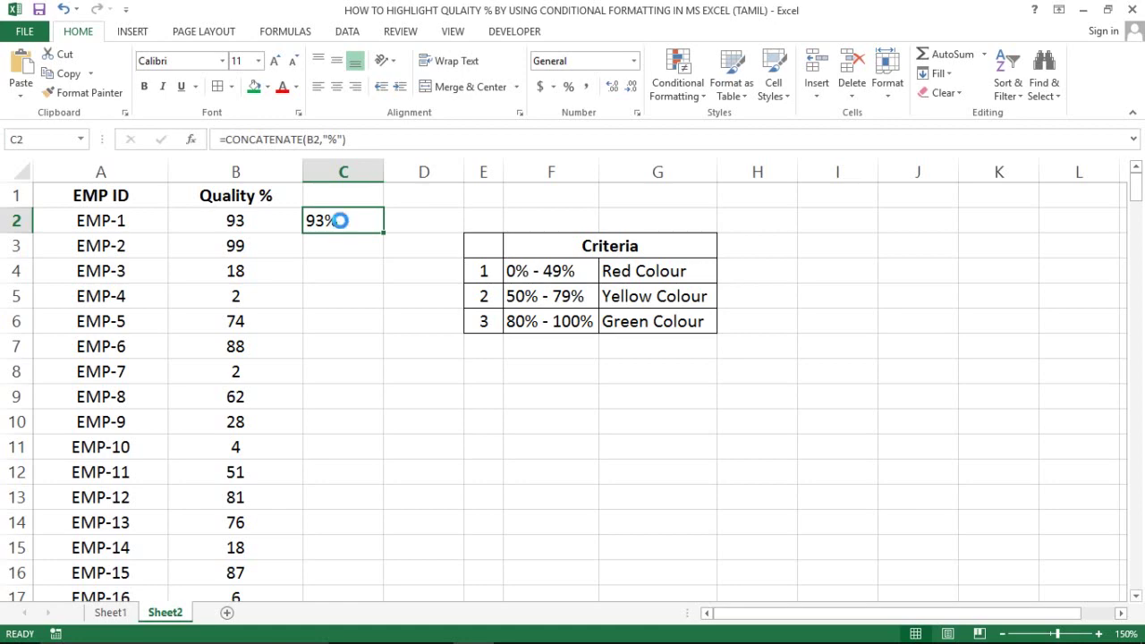
pyautogui.press('Left')
pyautogui.hotkey('ctrl', 'Down')
pyautogui.press('Right')
pyautogui.hotkey('ctrl', 'shift', 'Up')
pyautogui.hotkey('ctrl', 'shift', 'Up')
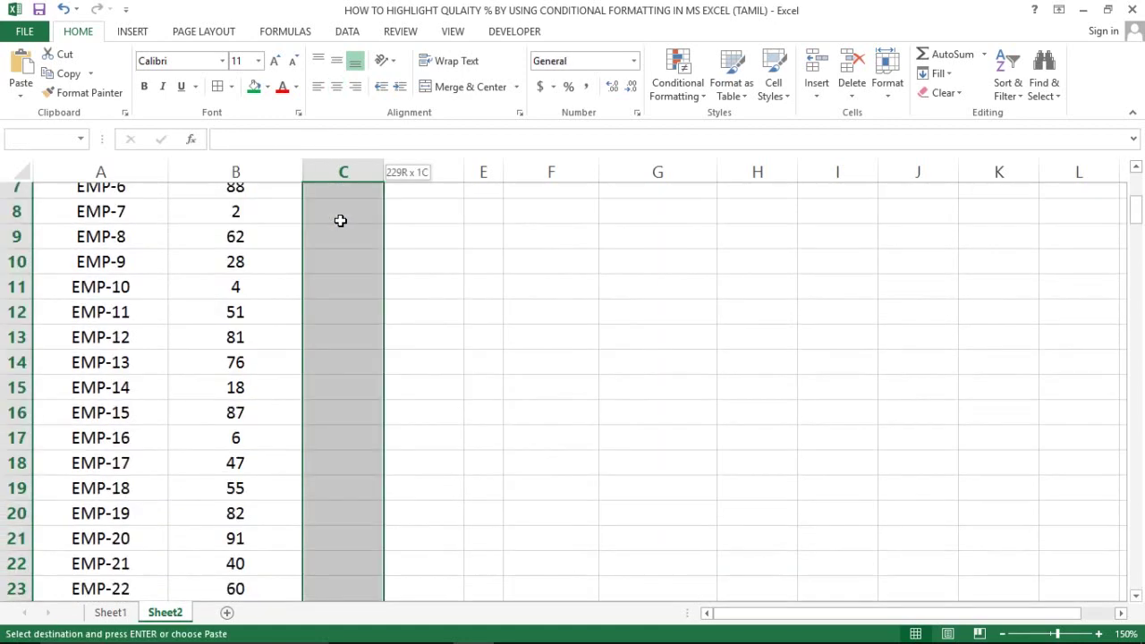
pyautogui.hotkey('shift', 'Down')
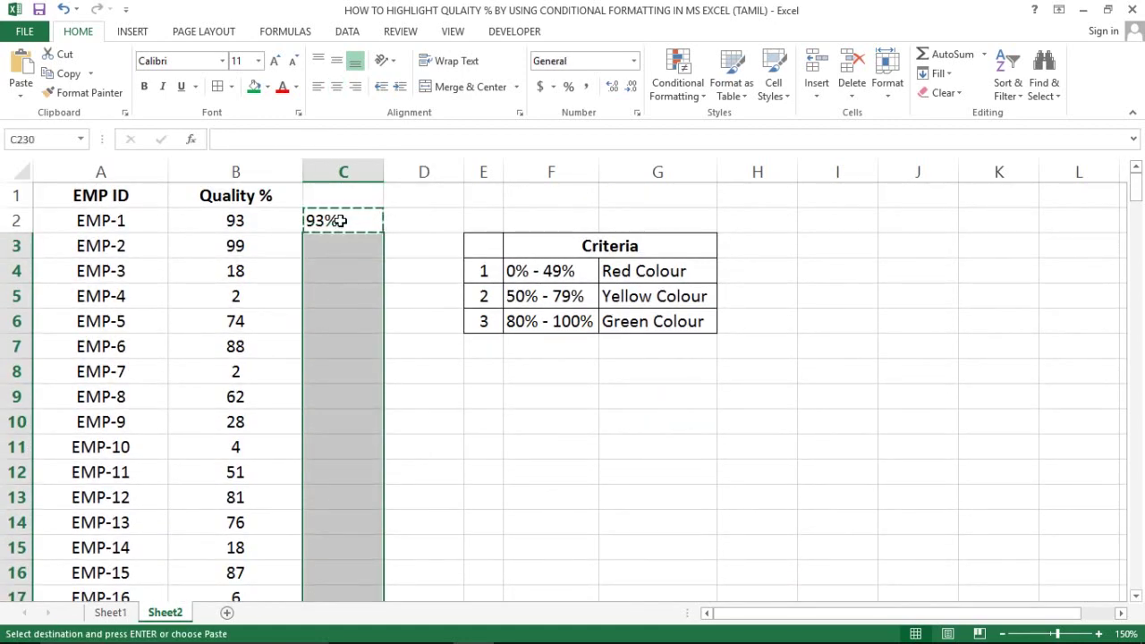
pyautogui.hotkey('ctrl', 'v')
pyautogui.hotkey('ctrl', 'Up')
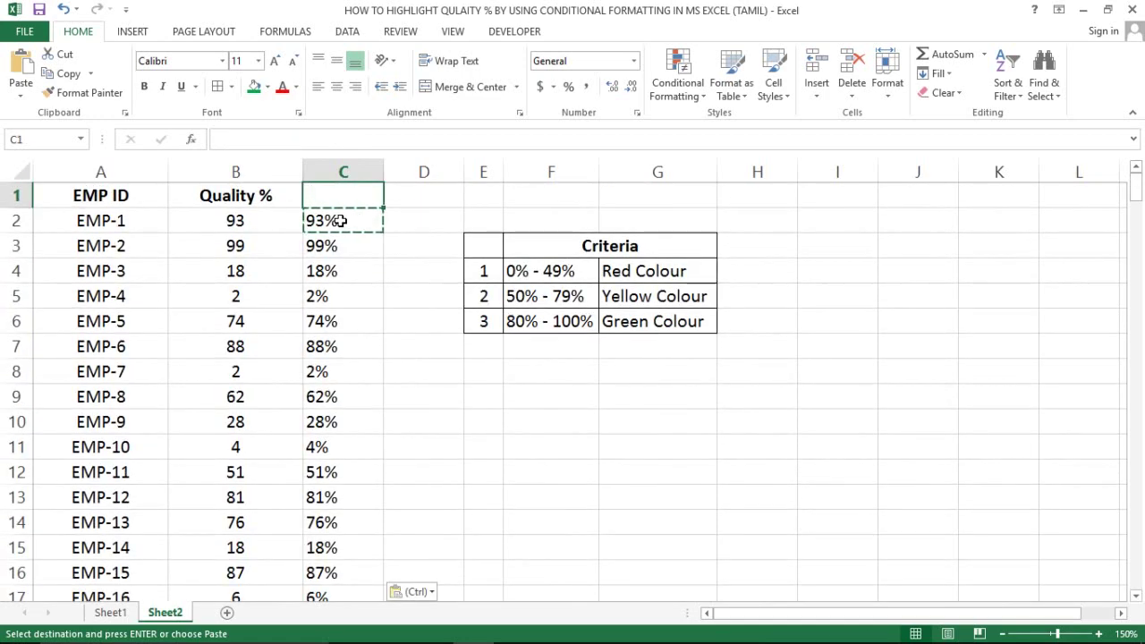
pyautogui.hotkey('ctrl', 'shift', 'Down')
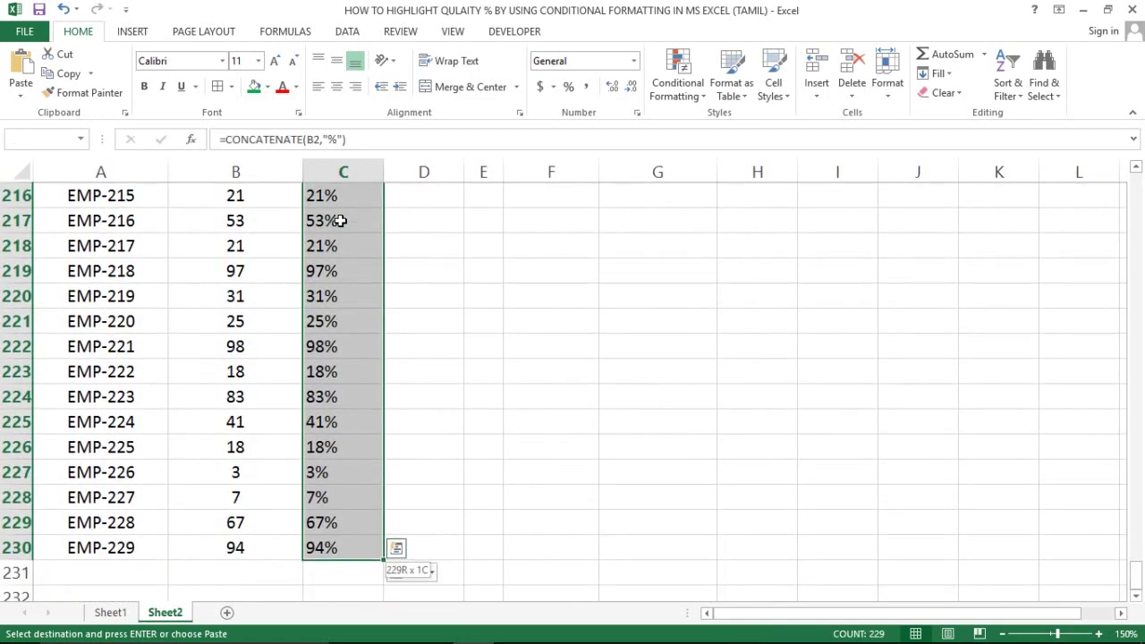
pyautogui.hotkey('ctrl', 'c')
# Step: Paste column C back over itself as values only
pyautogui.hotkey('ctrl', 'alt', 'v')
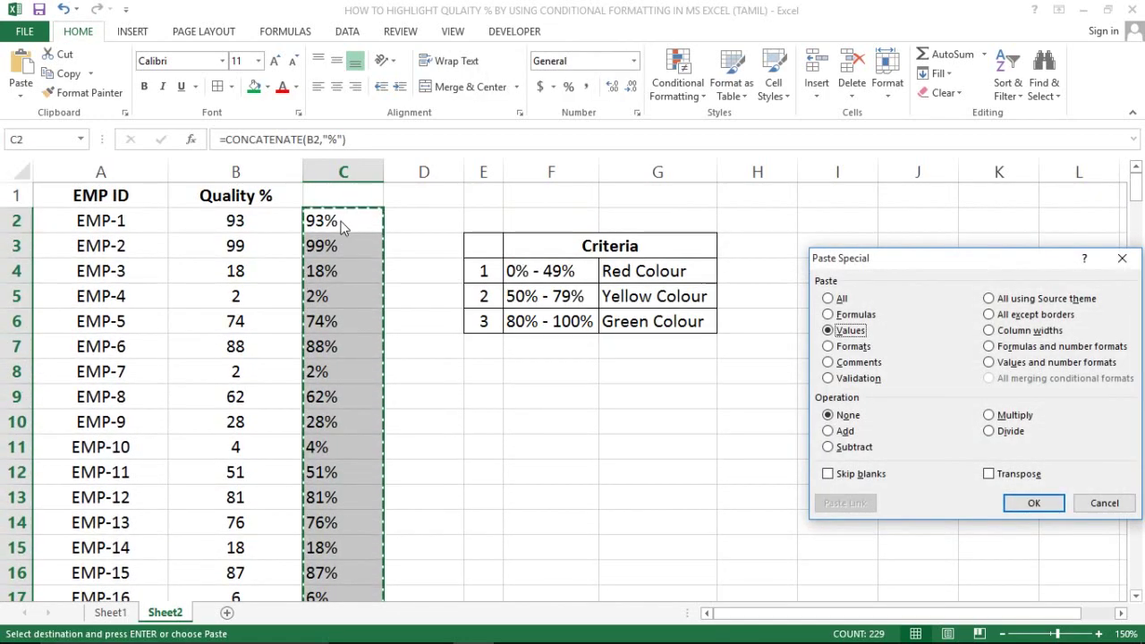
pyautogui.press('v')
pyautogui.press('Return')
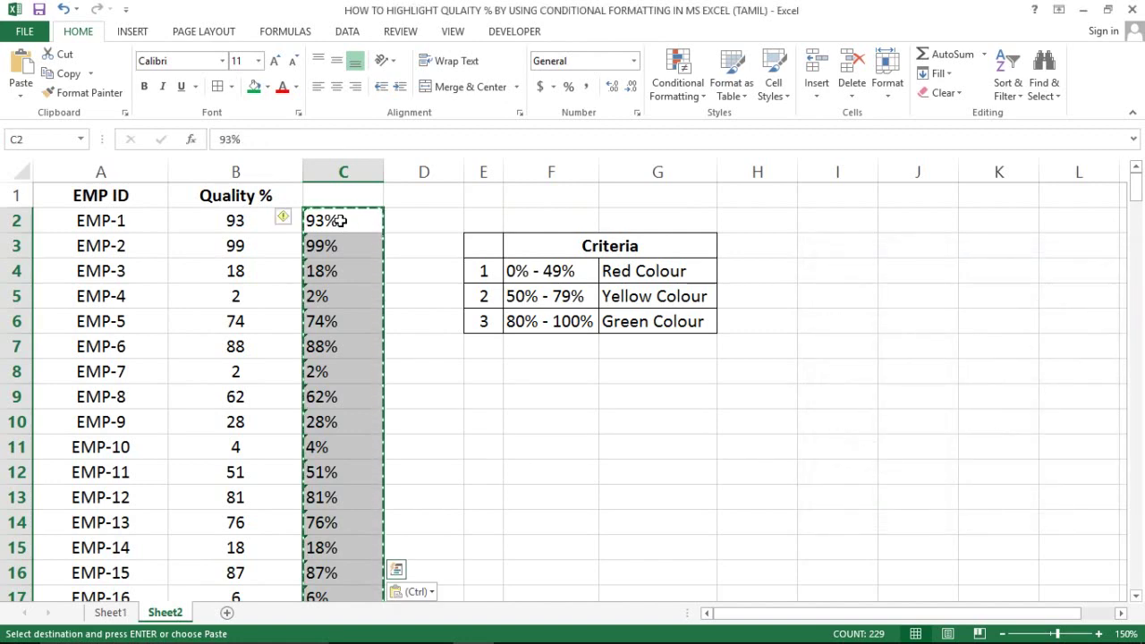
# Step: Route the percentage list through Notepad and paste it into C2 as real percentages
pyautogui.hotkey('alt', 'Tab')
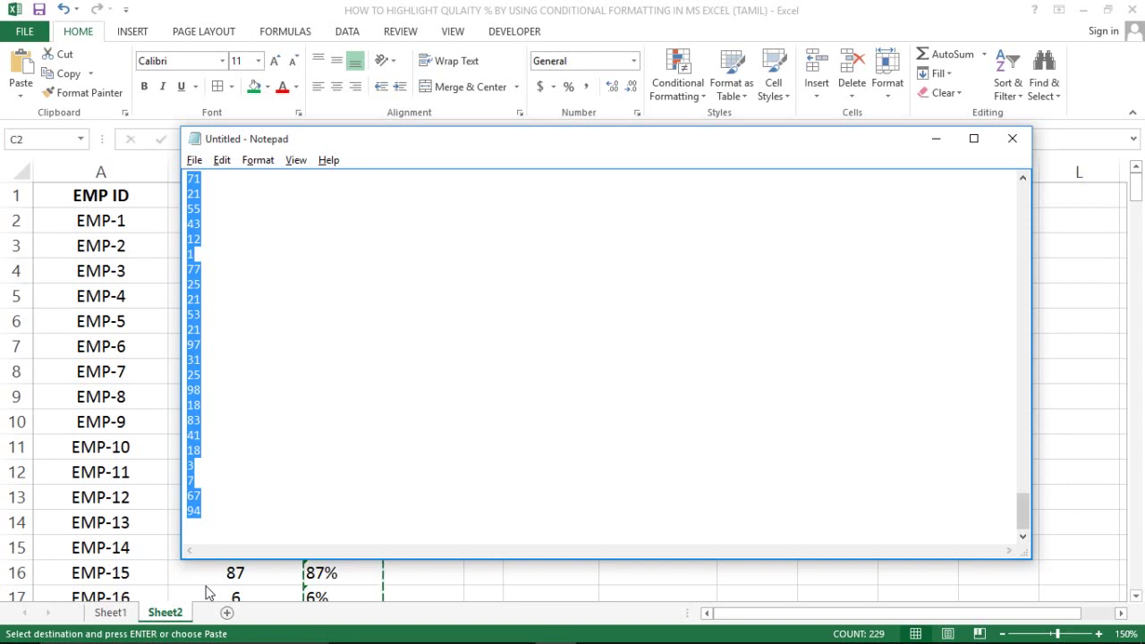
pyautogui.hotkey('ctrl', 'v')
pyautogui.hotkey('ctrl', 'a')
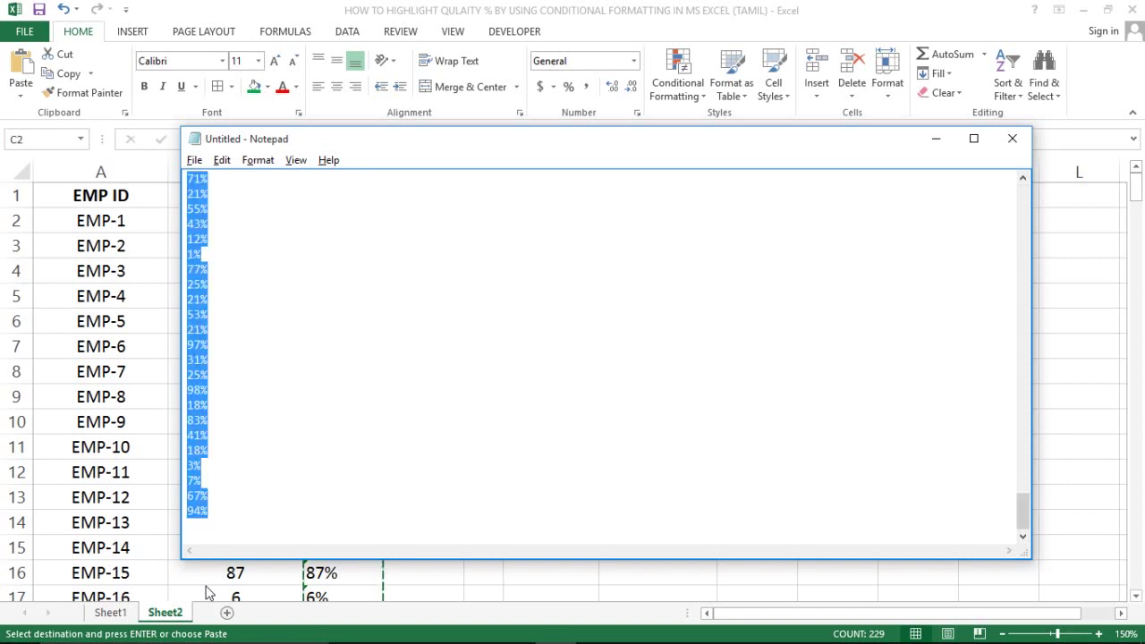
pyautogui.hotkey('ctrl', 'c')
pyautogui.hotkey('alt', 'Tab')
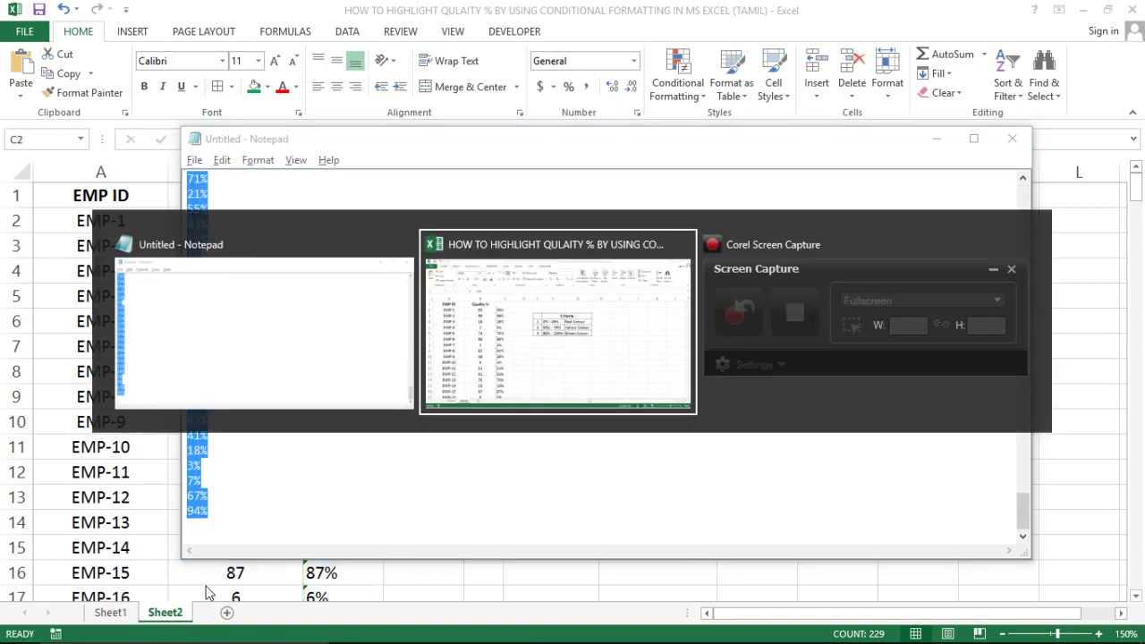
pyautogui.hotkey('ctrl', 'v')
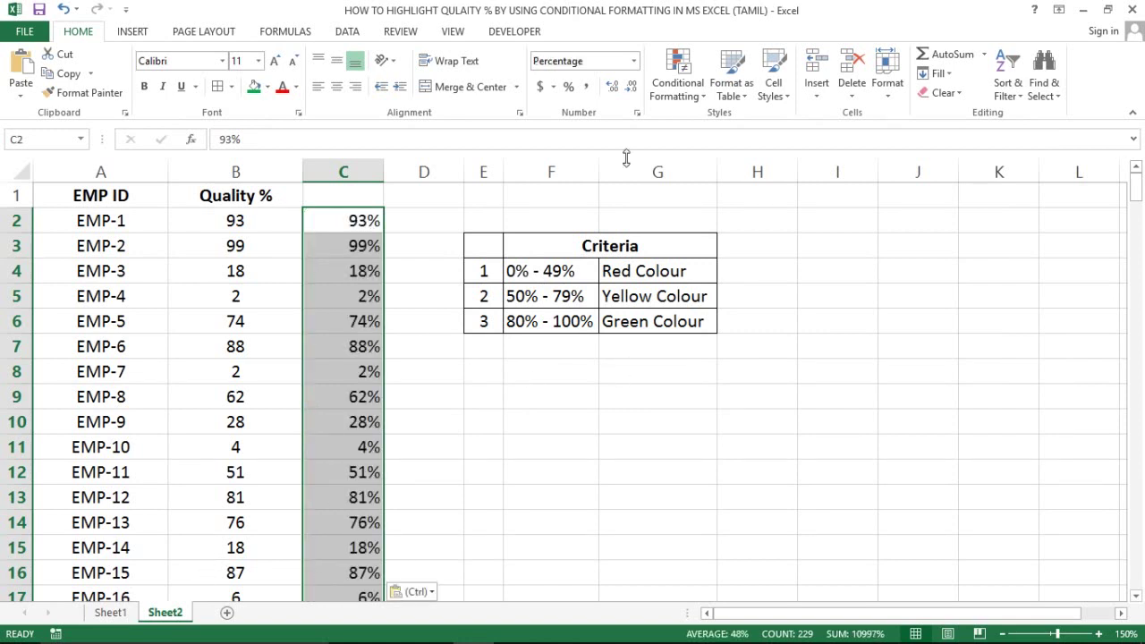
# Step: Give the column C percentages two decimal places, e.g. 93.00%
pyautogui.click(612, 88)
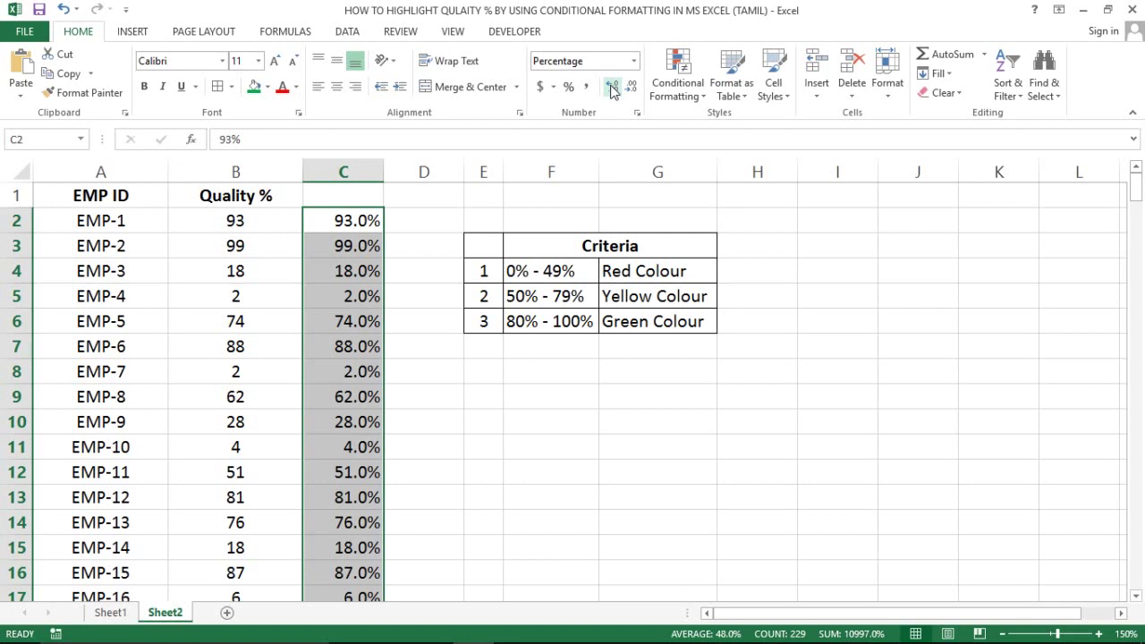
pyautogui.click(612, 88)
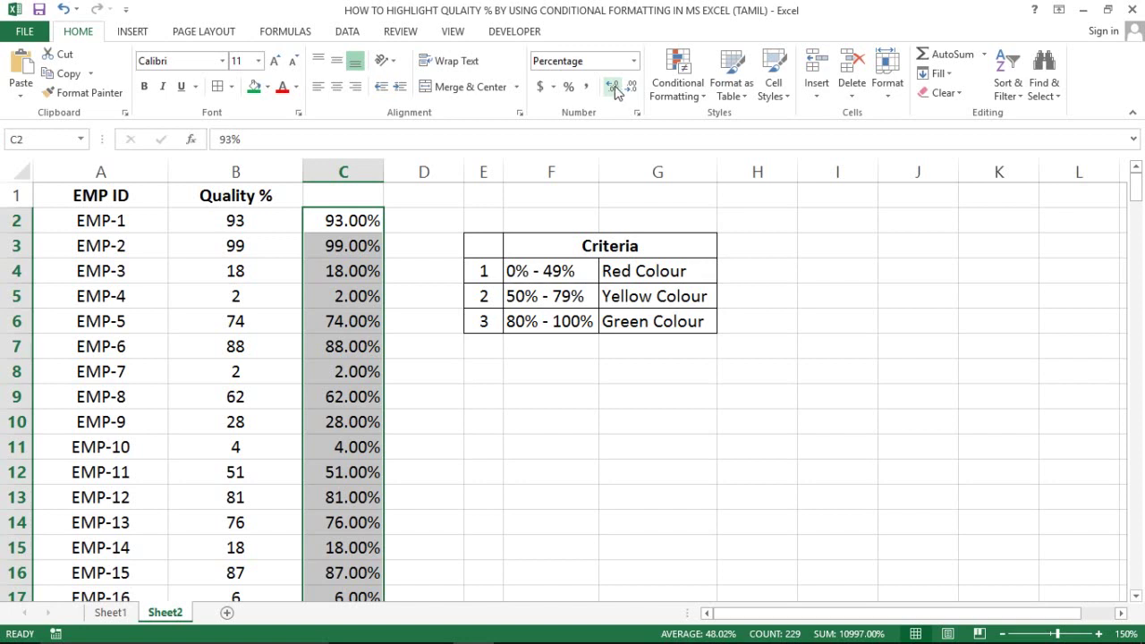
pyautogui.click(631, 88)
pyautogui.click(631, 87)
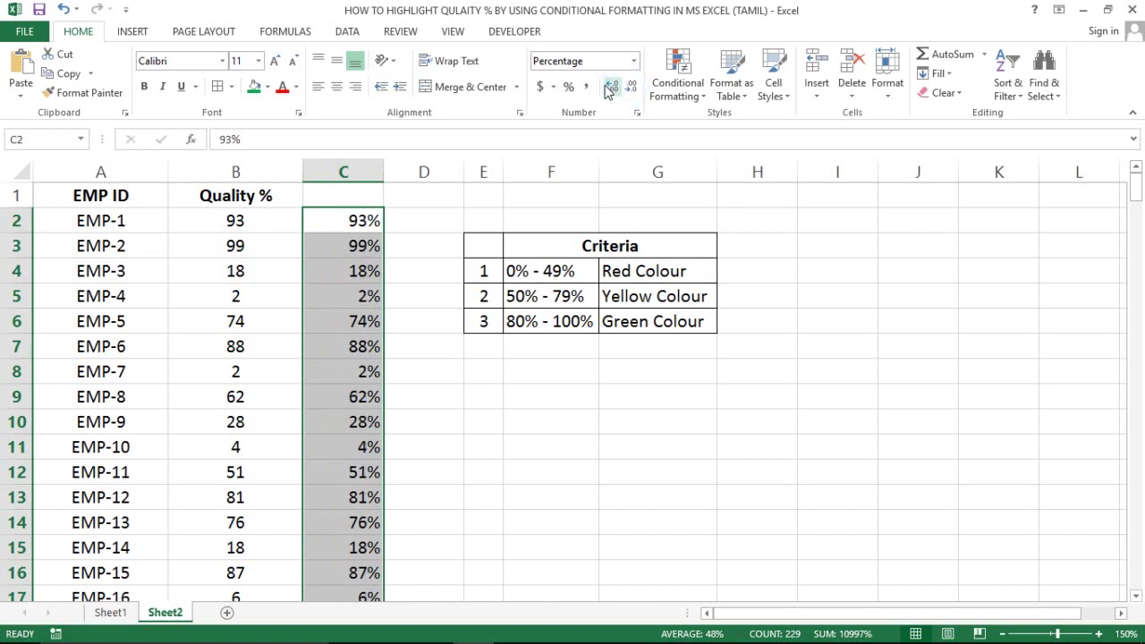
pyautogui.click(613, 89)
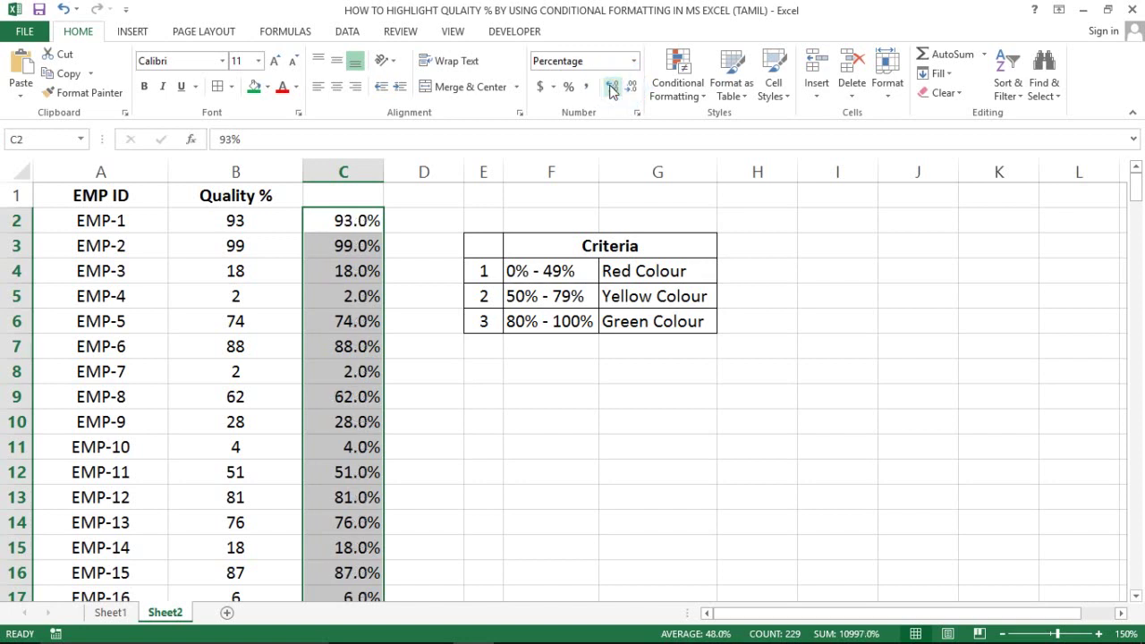
pyautogui.click(612, 88)
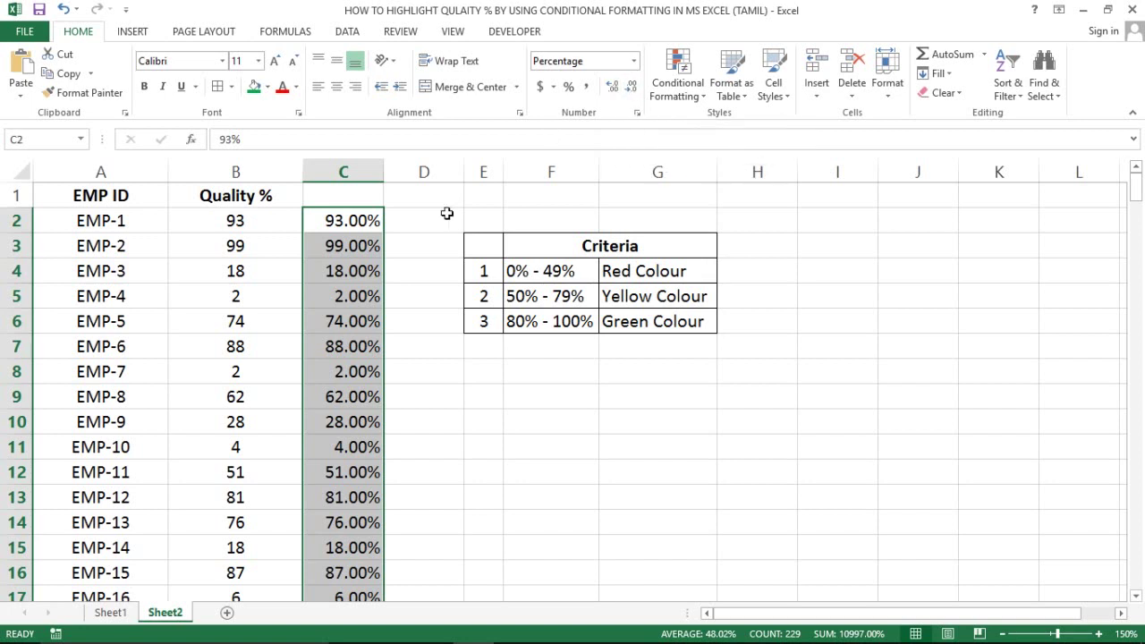
pyautogui.click(382, 222)
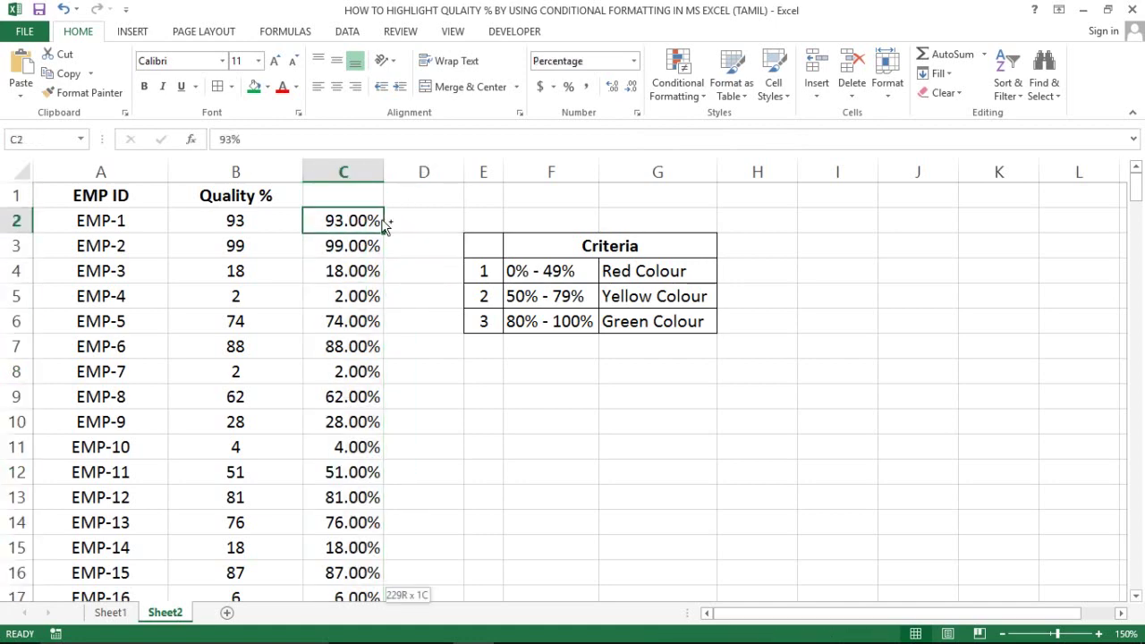
# Step: Copy the C2:C230 percentages and paste them over the Quality % scores in column B
pyautogui.hotkey('ctrl', 'shift', 'Down')
pyautogui.hotkey('ctrl', 'c')
pyautogui.hotkey('ctrl', 'shift', 'Up')
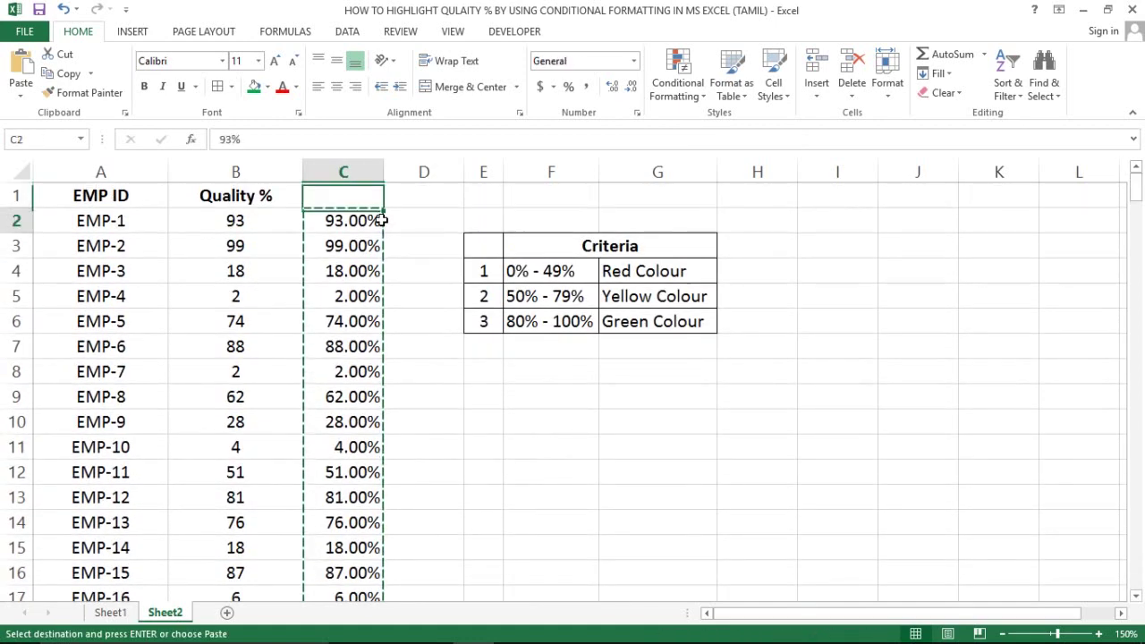
pyautogui.press('Left')
pyautogui.press('Left')
pyautogui.press('Right')
pyautogui.hotkey('ctrl', 'v')
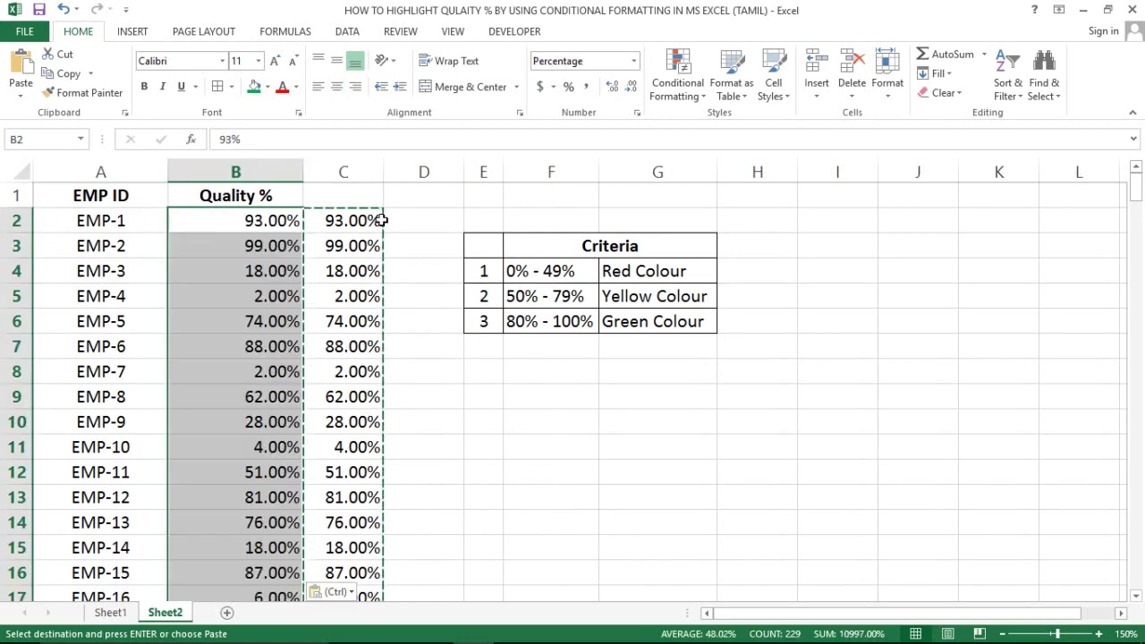
# Step: Clear the helper values from column C
pyautogui.click(382, 220)
pyautogui.hotkey('ctrl', 'shift', 'Down')
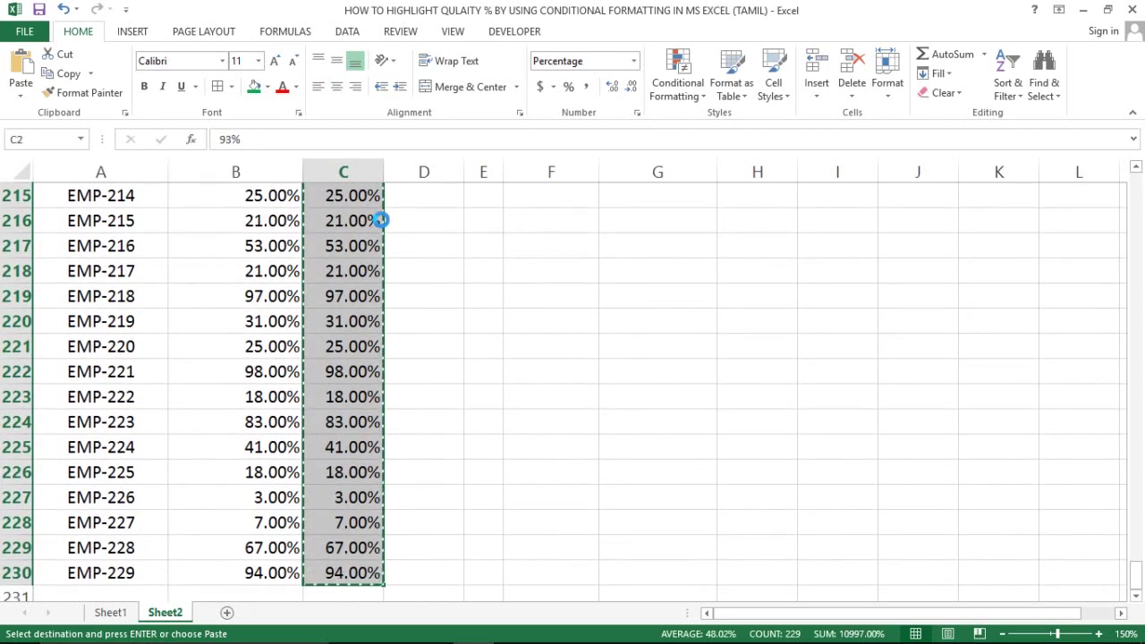
pyautogui.press('Delete')
pyautogui.press('Up')
# Step: Centre the Quality % header and values in B1:B230
pyautogui.press('Left')
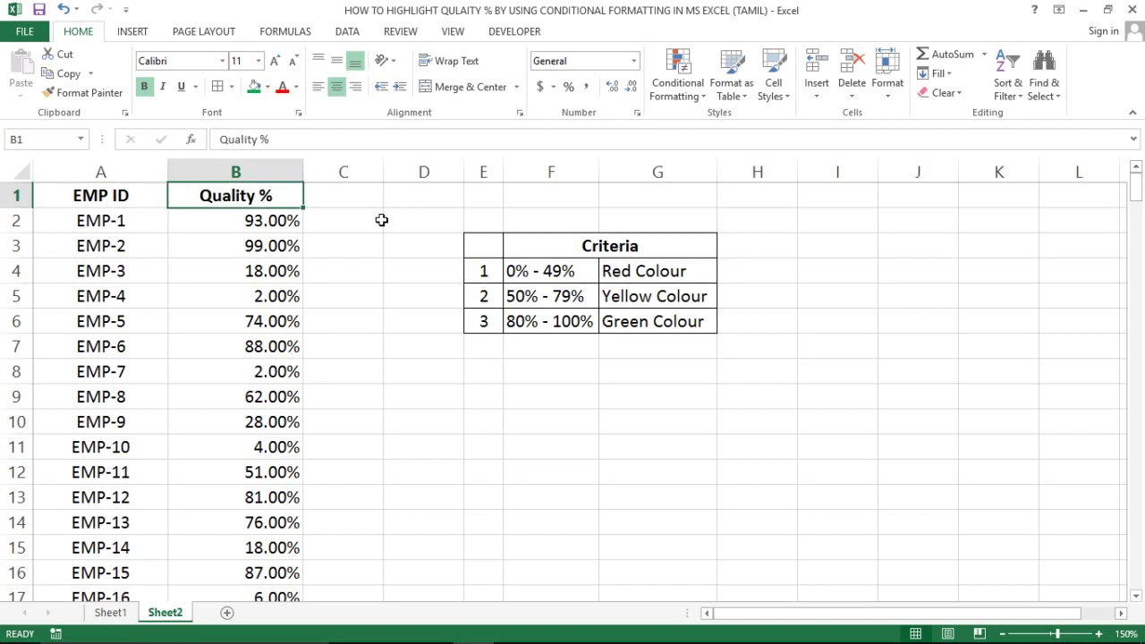
pyautogui.hotkey('ctrl', 'shift', 'Down')
pyautogui.click(335, 87)
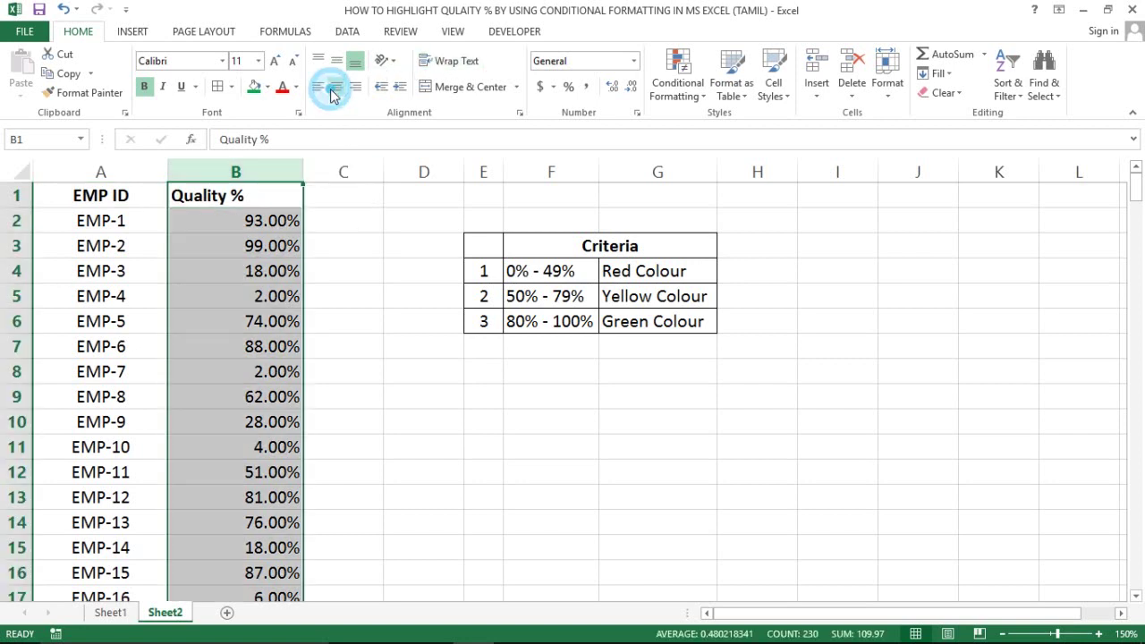
pyautogui.click(333, 88)
# Step: Review the Criteria table's three ranges and colours, then select B2:B230
pyautogui.click(240, 222)
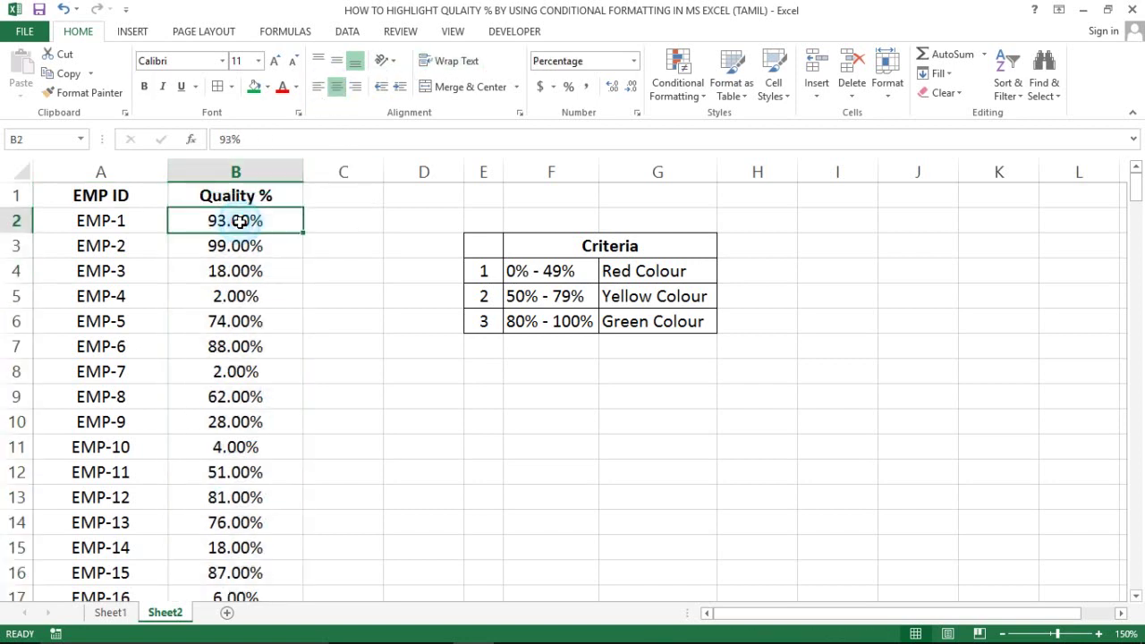
pyautogui.press('Up')
pyautogui.press('Right')
pyautogui.press('Left')
pyautogui.press('Left')
pyautogui.press('Right')
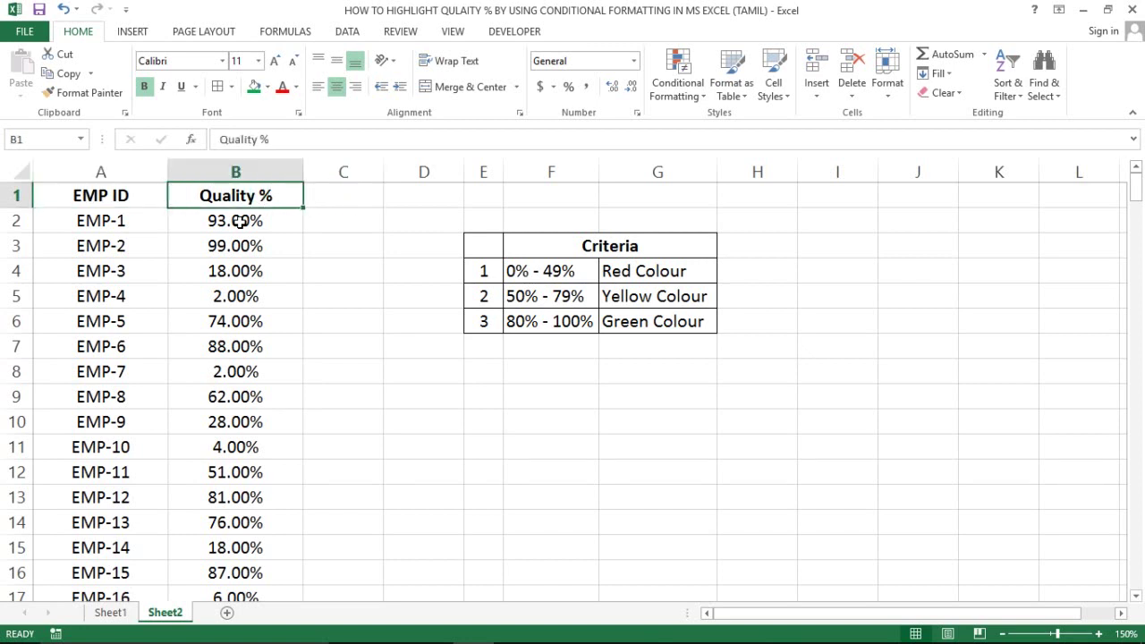
pyautogui.press('Left')
pyautogui.press('Down')
pyautogui.hotkey('shift', 'Right')
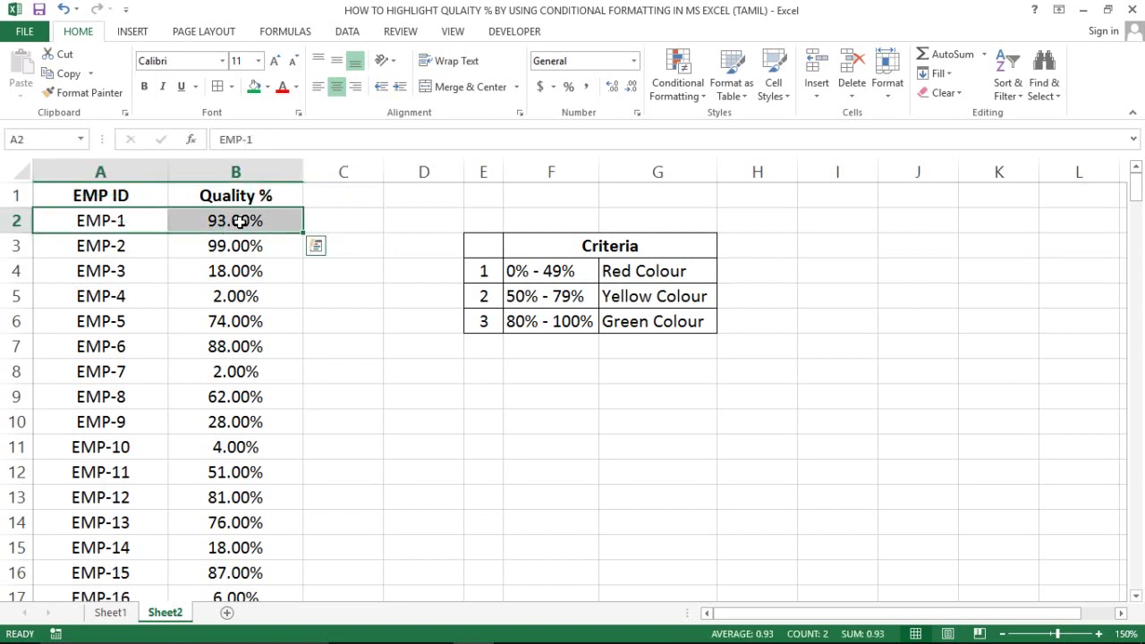
pyautogui.press('Right')
pyautogui.press('Up')
pyautogui.press('Right')
pyautogui.press('Right')
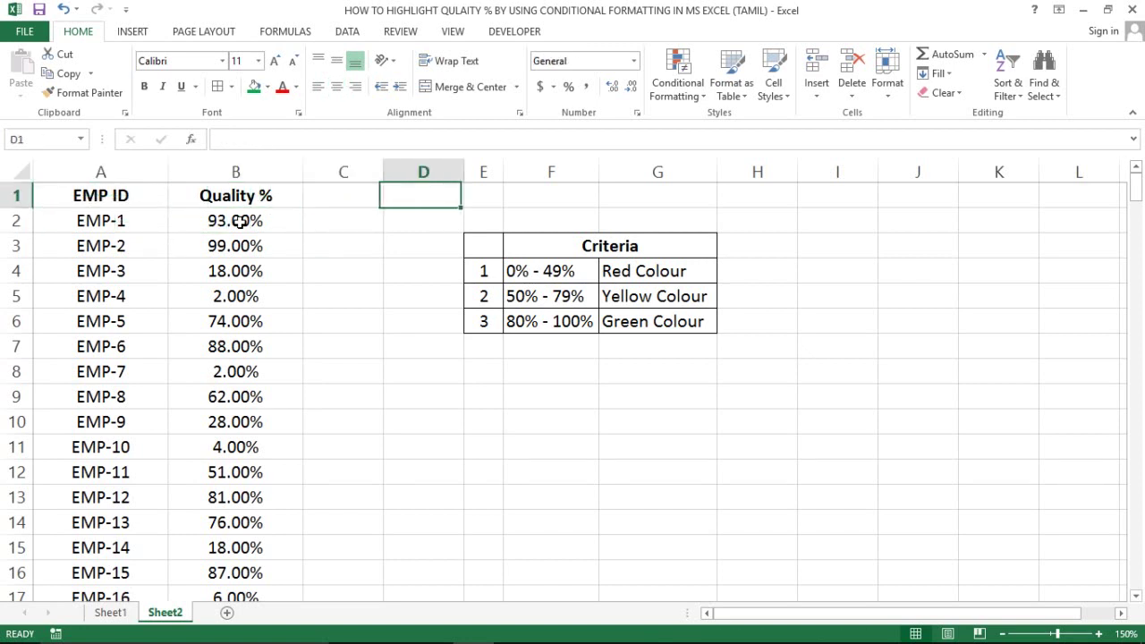
pyautogui.press('Right')
pyautogui.press('Right')
pyautogui.press('Right')
pyautogui.press('Down')
pyautogui.press('Down')
pyautogui.press('Down')
pyautogui.press('Up')
pyautogui.press('Left')
pyautogui.press('Up')
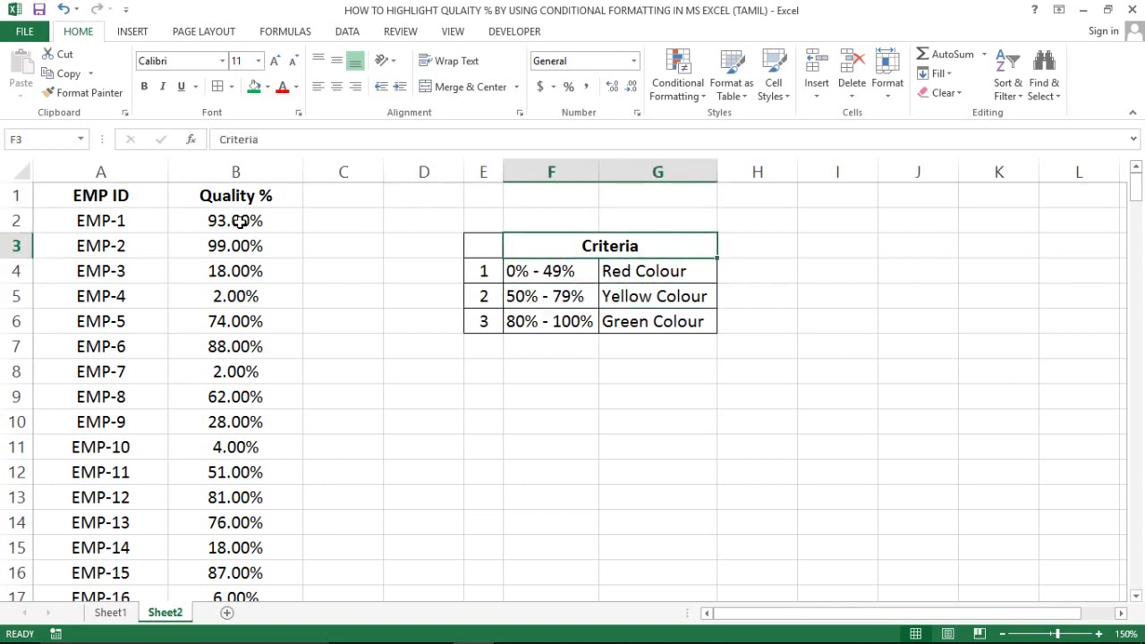
pyautogui.press('Down')
pyautogui.hotkey('shift', 'Right')
pyautogui.hotkey('shift', 'Down')
pyautogui.hotkey('shift', 'Down')
pyautogui.hotkey('shift', 'Down')
pyautogui.hotkey('shift', 'Up')
pyautogui.hotkey('shift', 'Up')
pyautogui.press('Left')
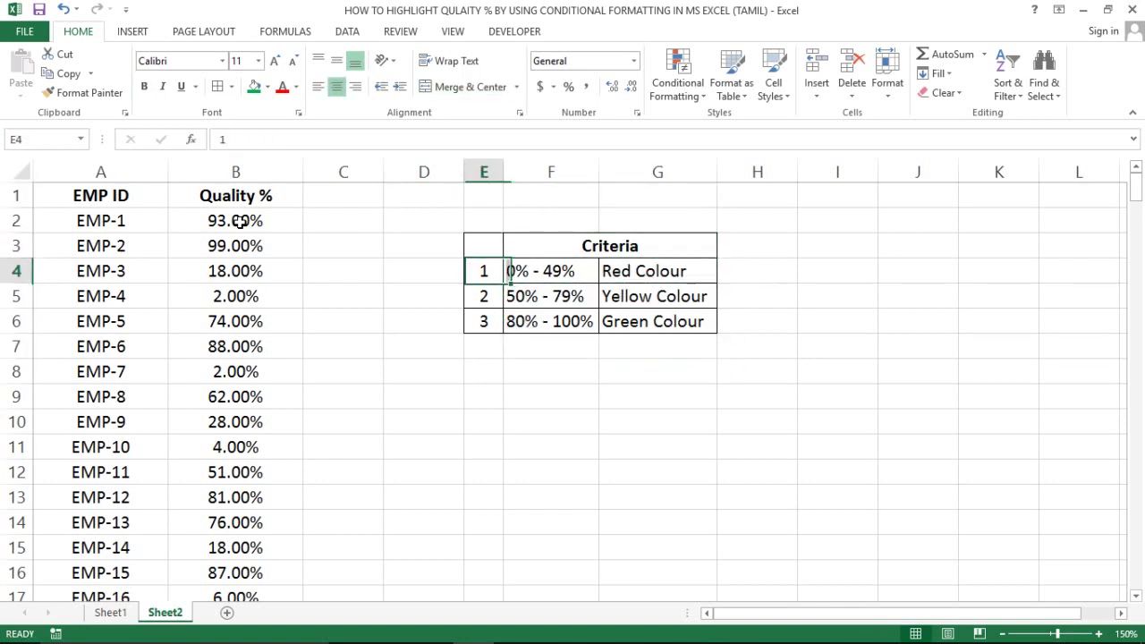
pyautogui.press('Left')
pyautogui.press('Left')
pyautogui.press('Left')
pyautogui.press('Up')
pyautogui.press('Up')
pyautogui.press('Up')
pyautogui.press('Right')
pyautogui.press('Down')
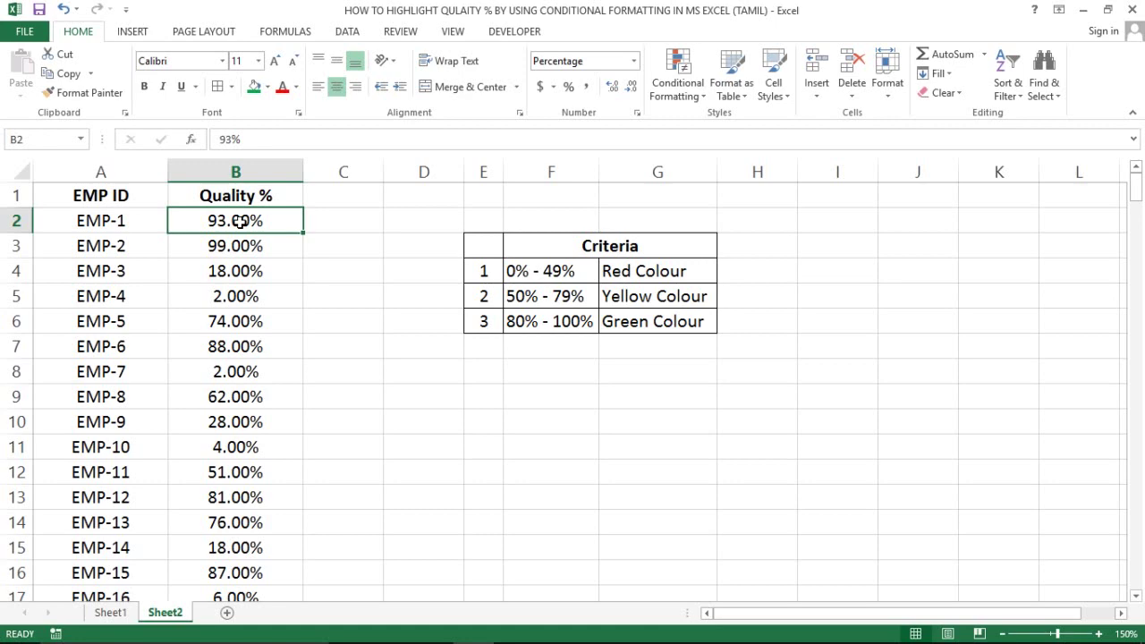
pyautogui.hotkey('ctrl', 'shift', 'Down')
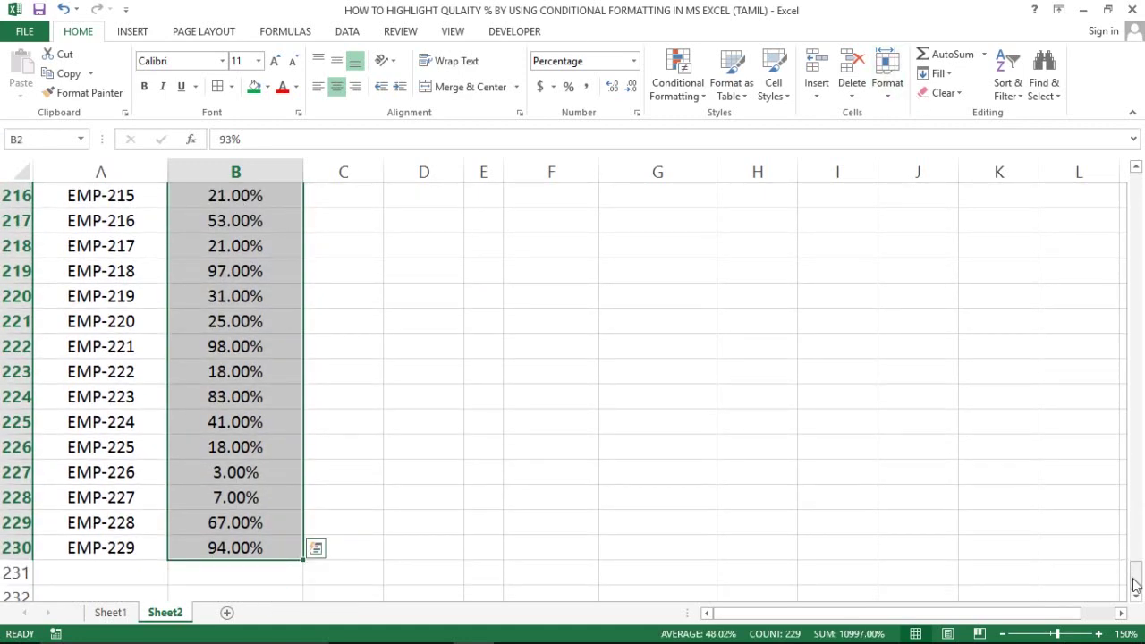
# Step: Create a new conditional rule of type 'Format only cells that contain' for the Quality % cells
pyautogui.moveTo(1129, 573); pyautogui.dragTo(1141, 188)
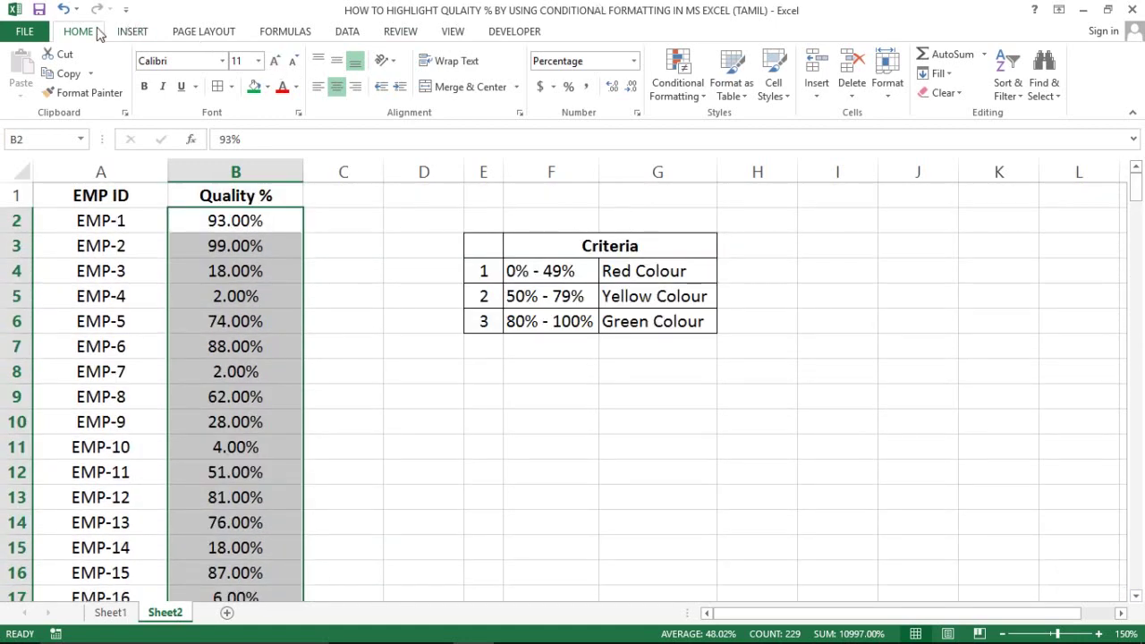
pyautogui.click(683, 90)
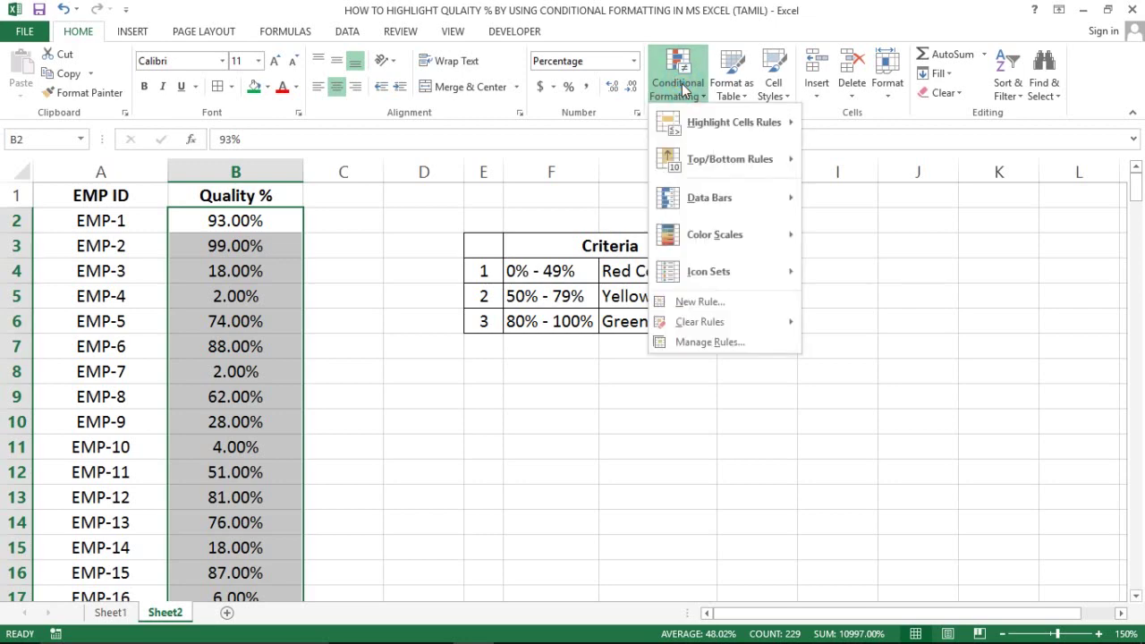
pyautogui.click(703, 304)
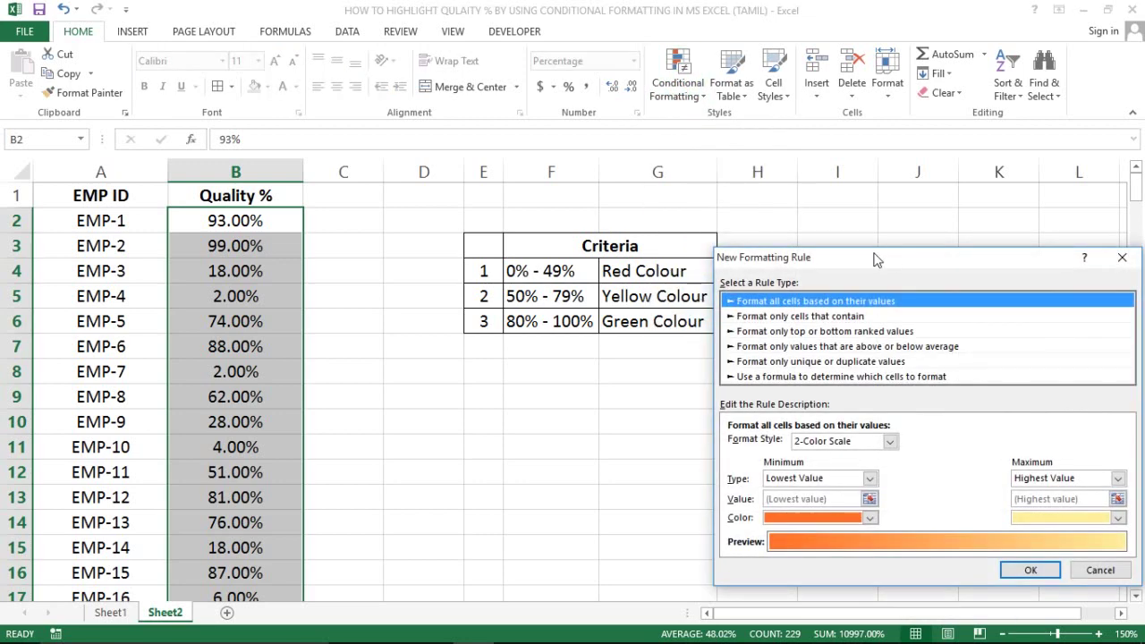
pyautogui.moveTo(876, 260); pyautogui.dragTo(572, 146)
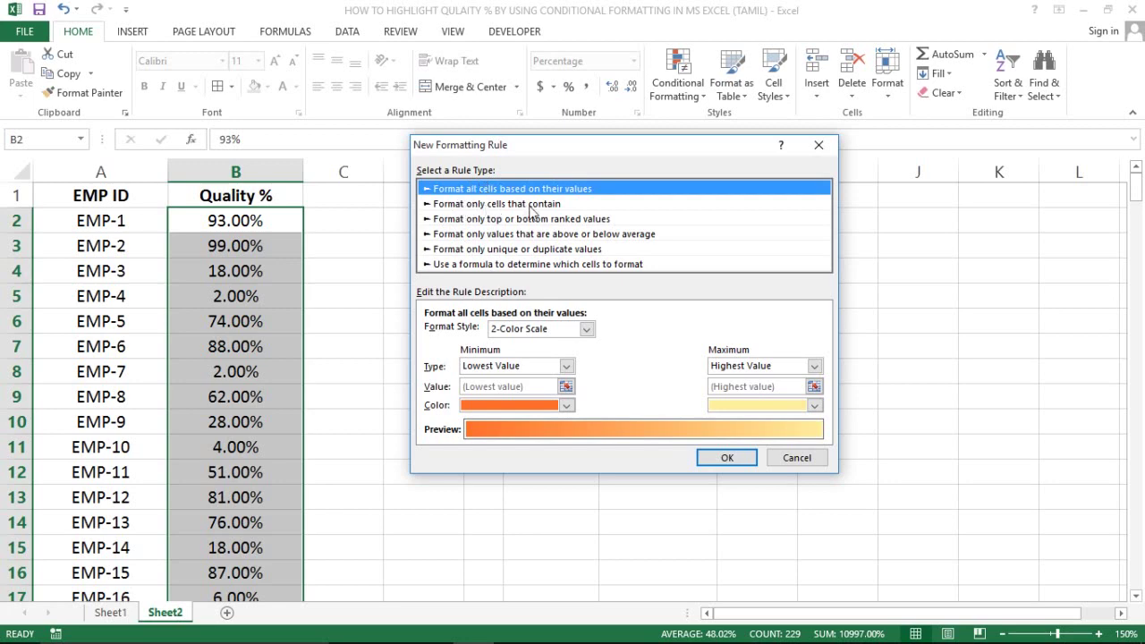
pyautogui.click(524, 204)
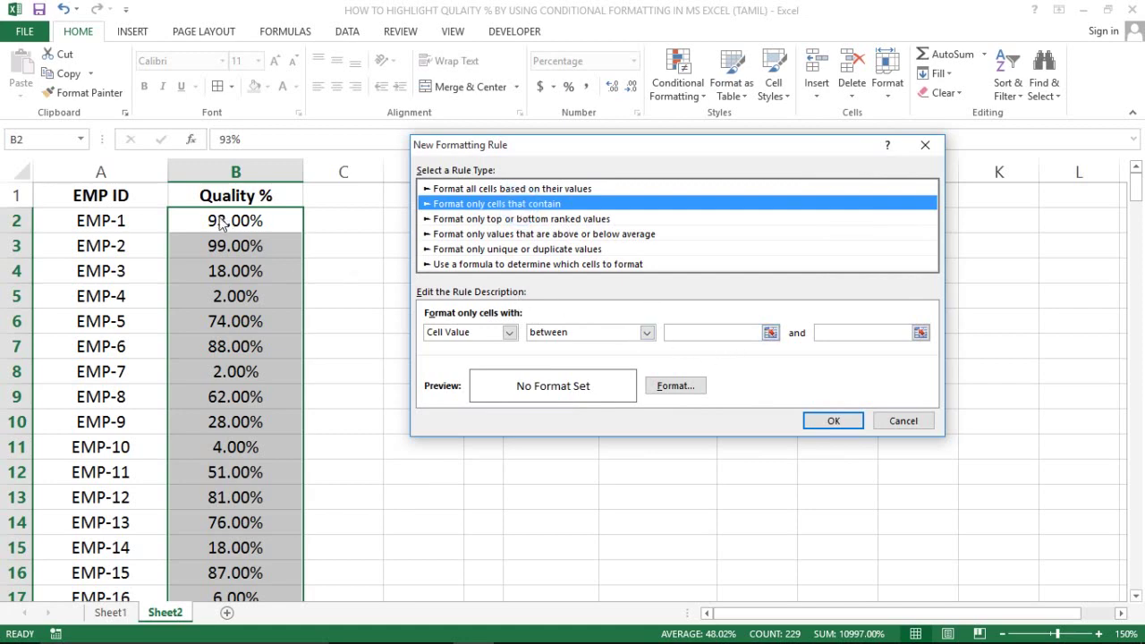
# Step: Set the rule to fill cells with values between 0 and 49 in red
pyautogui.click(698, 331)
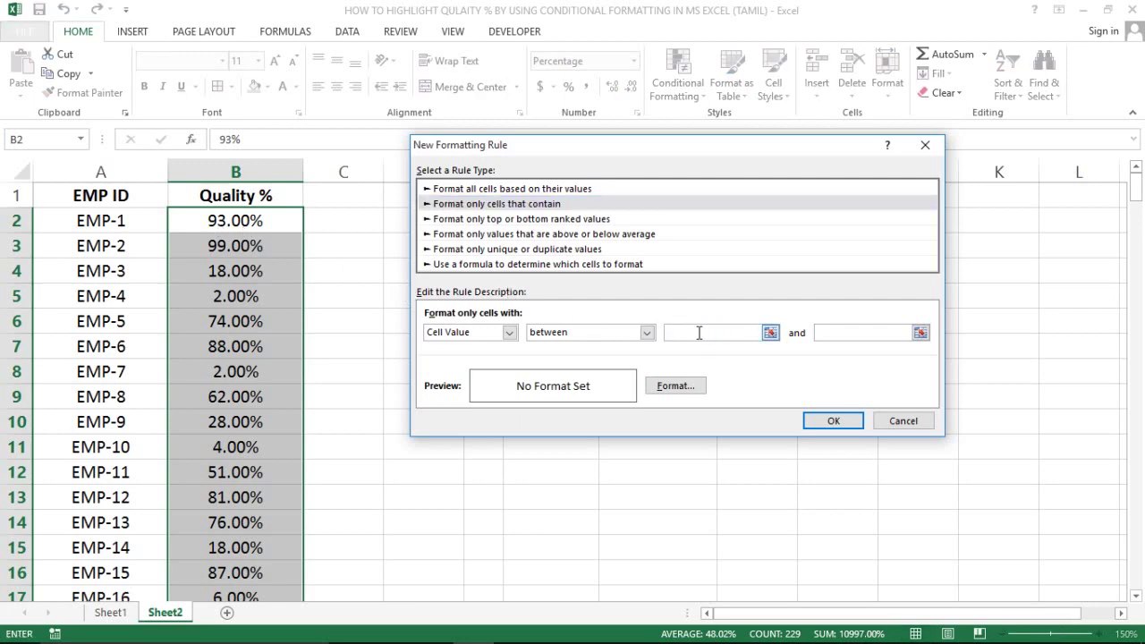
pyautogui.write('0')
pyautogui.click(859, 332)
pyautogui.click(699, 387)
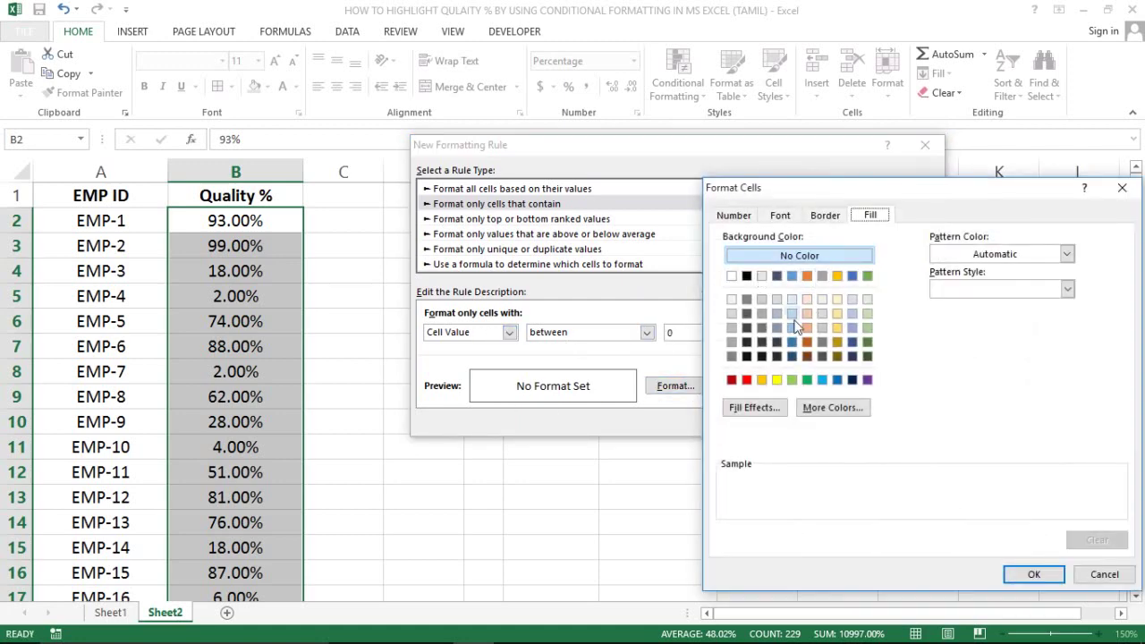
pyautogui.click(747, 380)
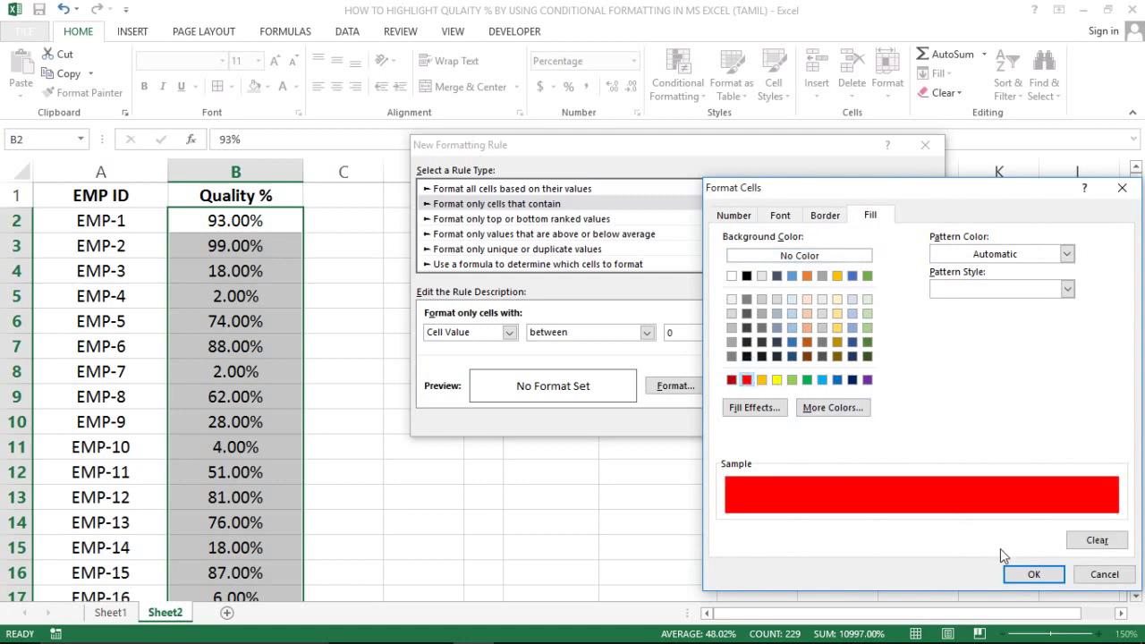
pyautogui.click(1015, 575)
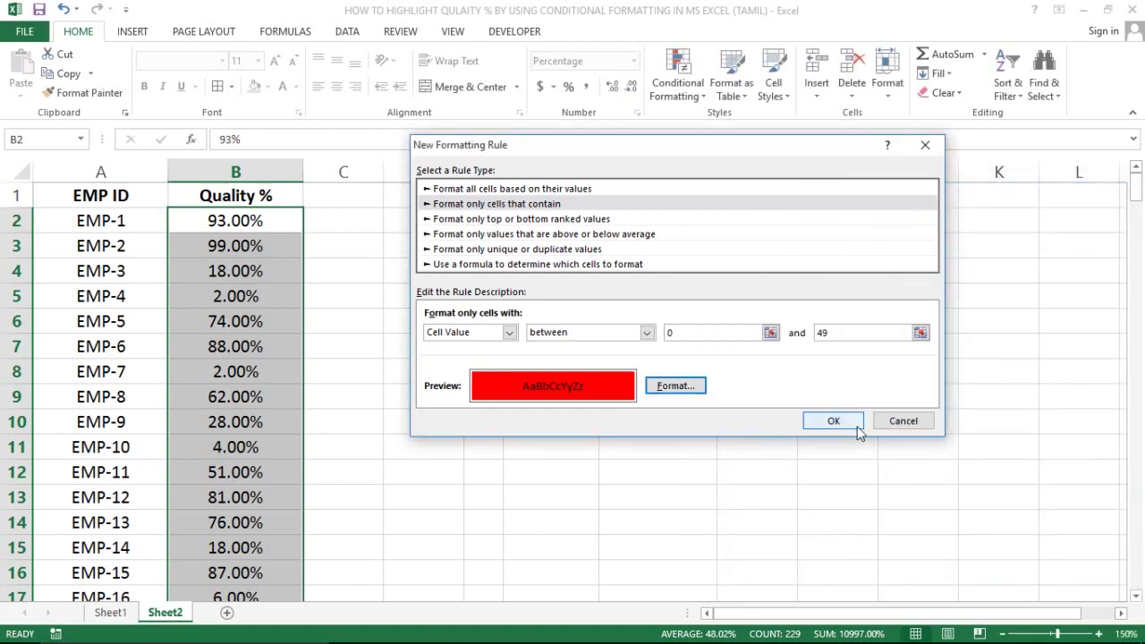
pyautogui.click(835, 421)
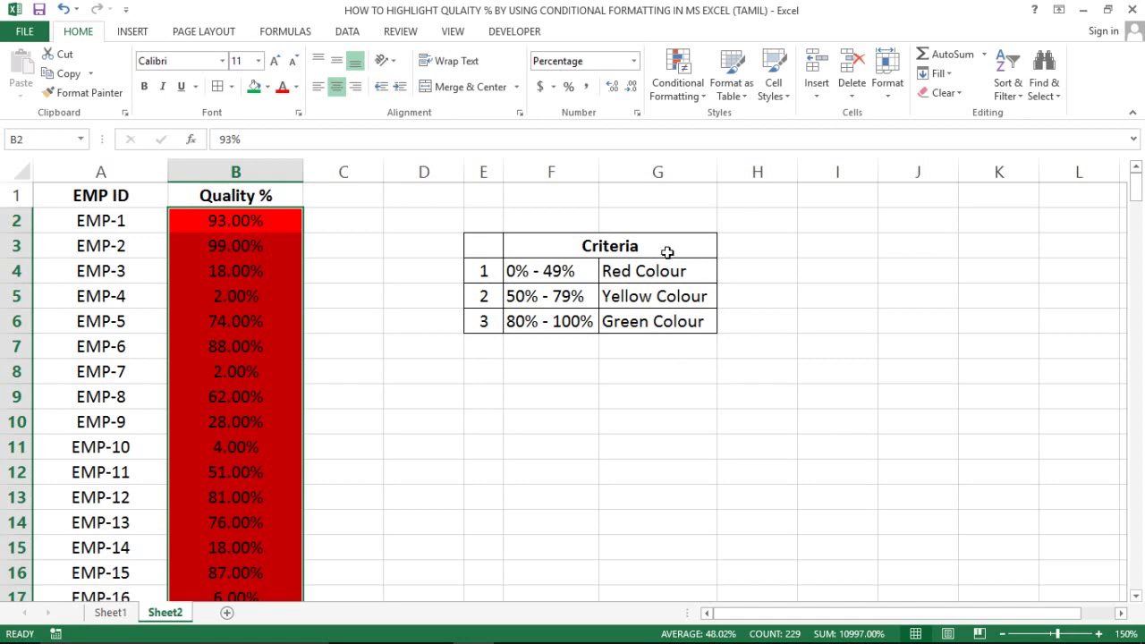
# Step: Edit the red rule's limits to between 0% and 49%
pyautogui.click(678, 87)
pyautogui.click(704, 347)
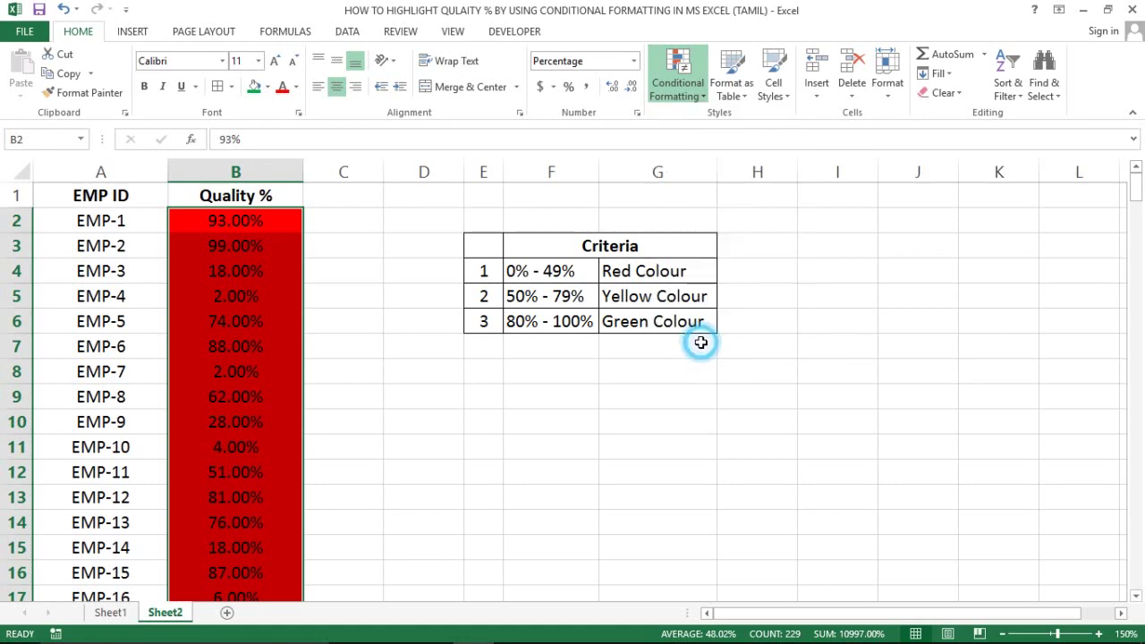
pyautogui.doubleClick(499, 268)
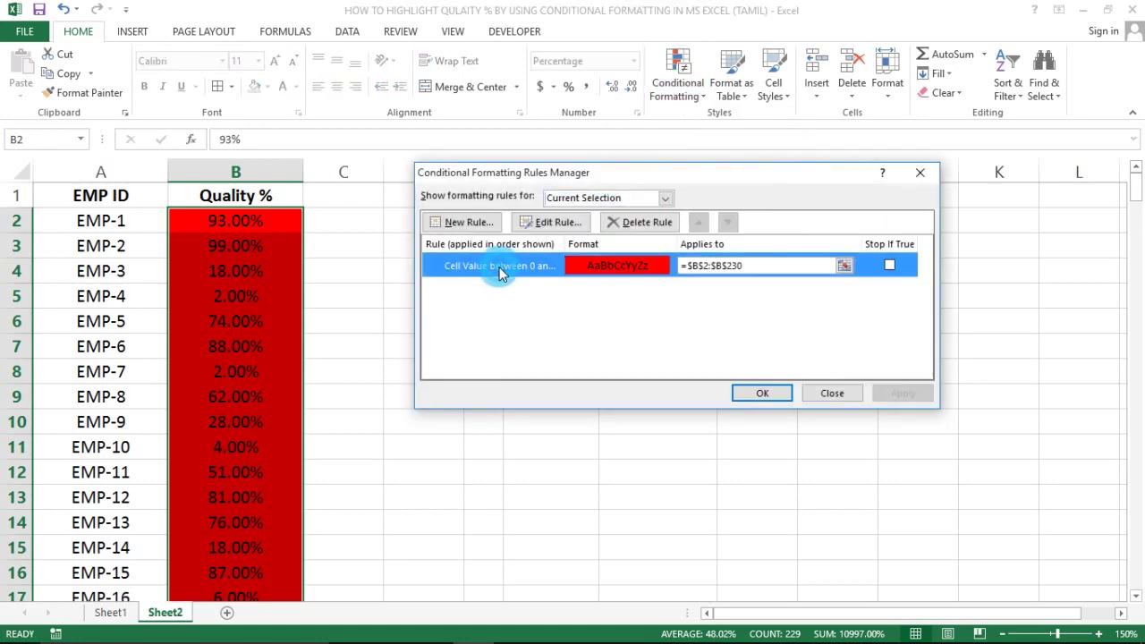
pyautogui.click(692, 333)
pyautogui.write('0')
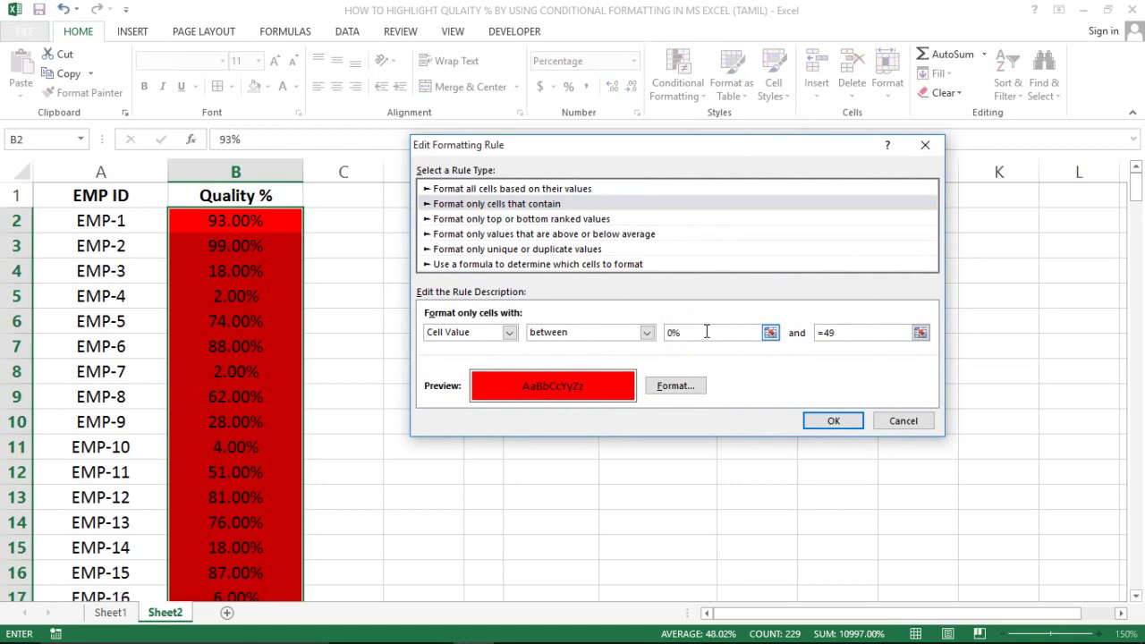
pyautogui.click(833, 332)
# Step: Give the red rule bold white text and apply it to the Quality % column
pyautogui.click(666, 387)
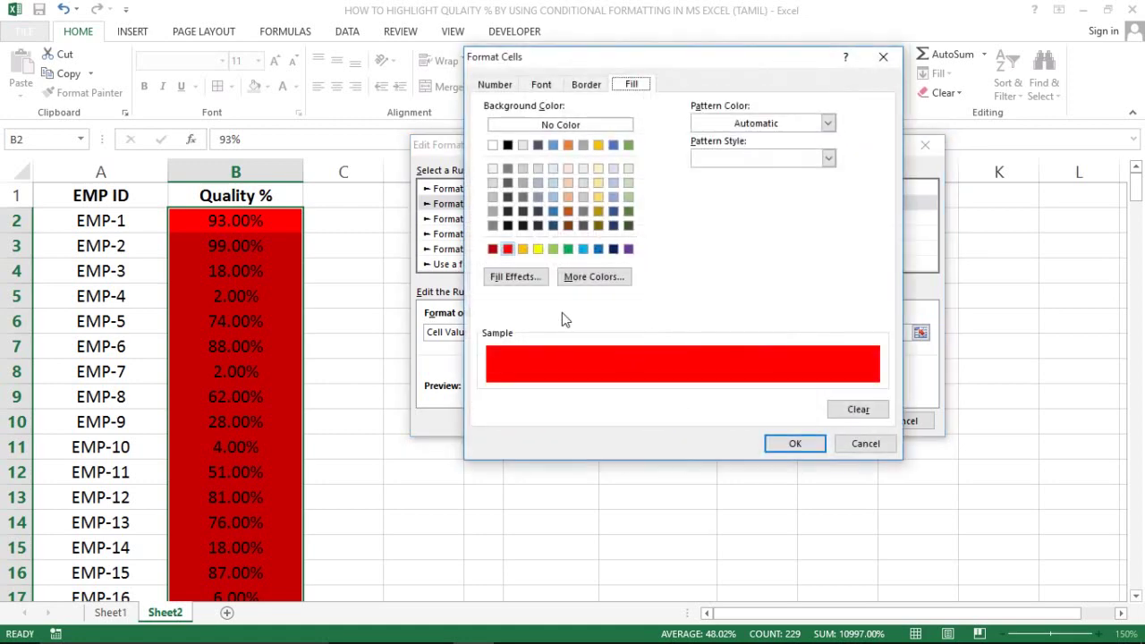
pyautogui.click(541, 84)
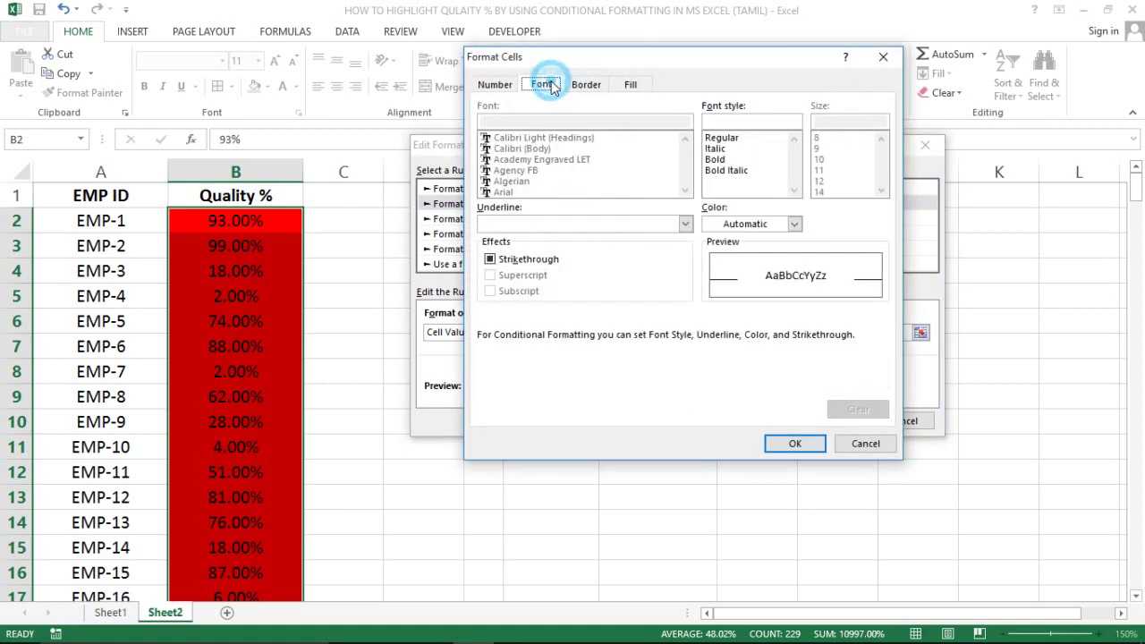
pyautogui.click(715, 161)
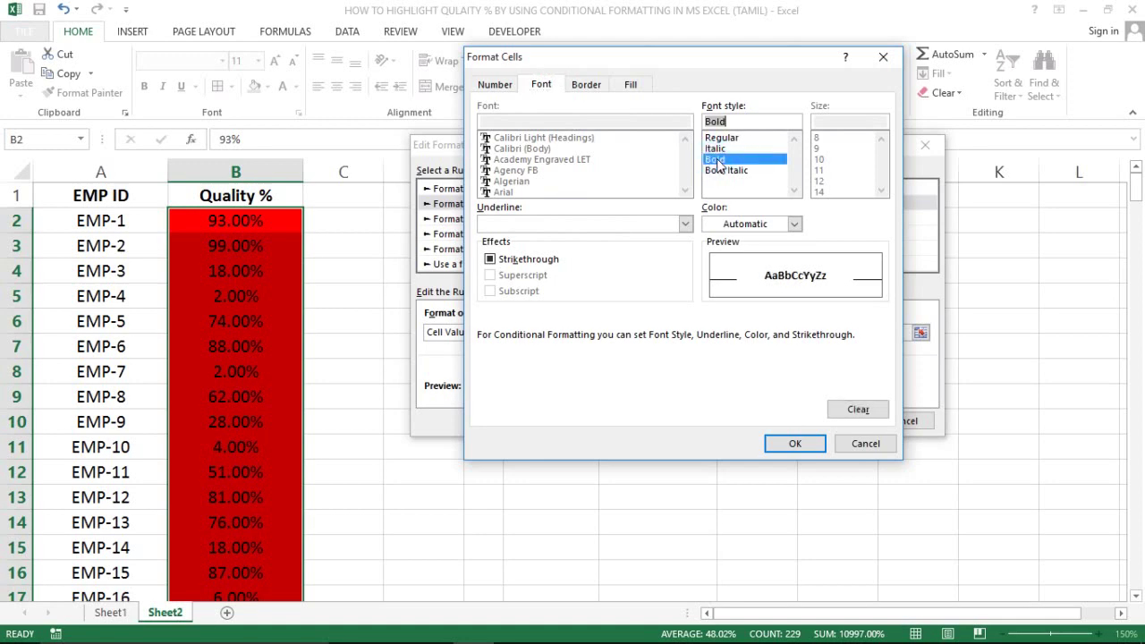
pyautogui.click(795, 225)
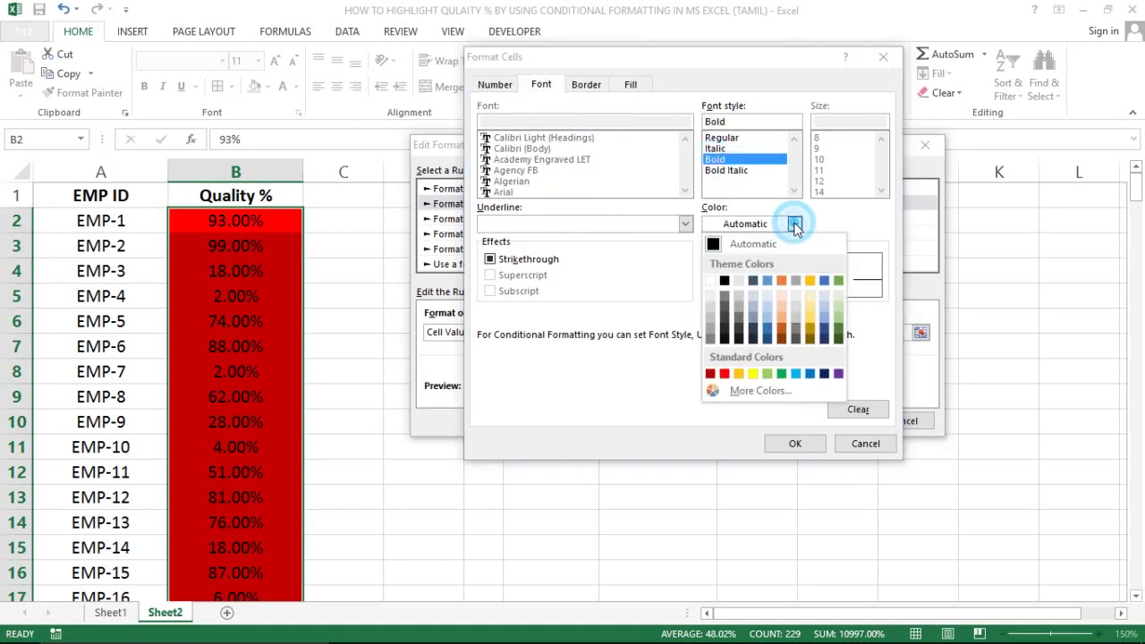
pyautogui.click(715, 281)
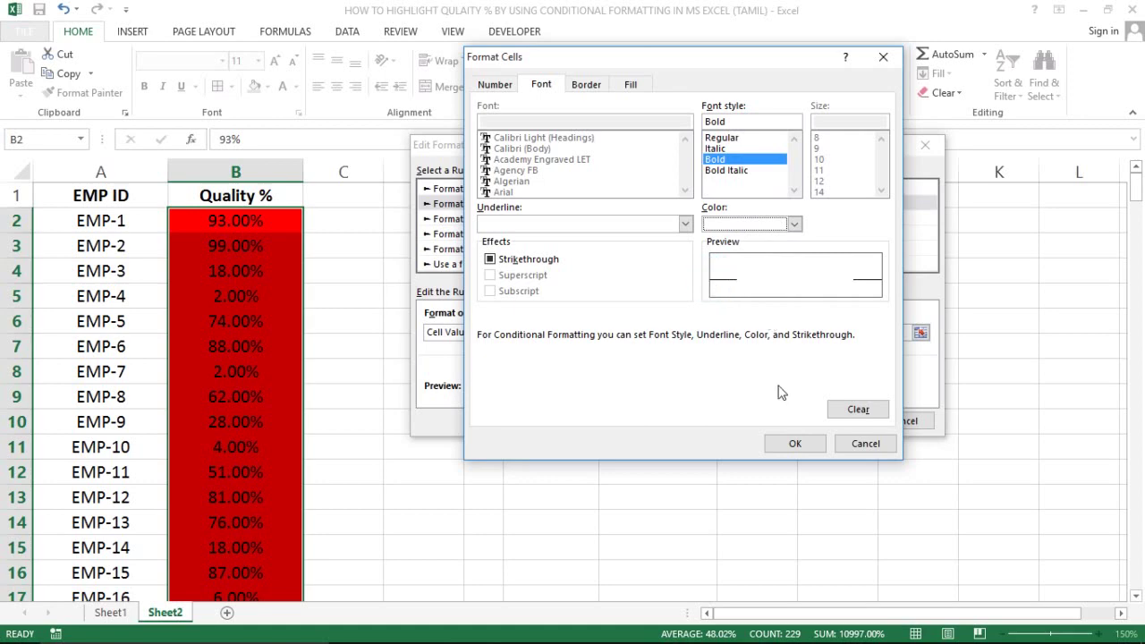
pyautogui.click(793, 444)
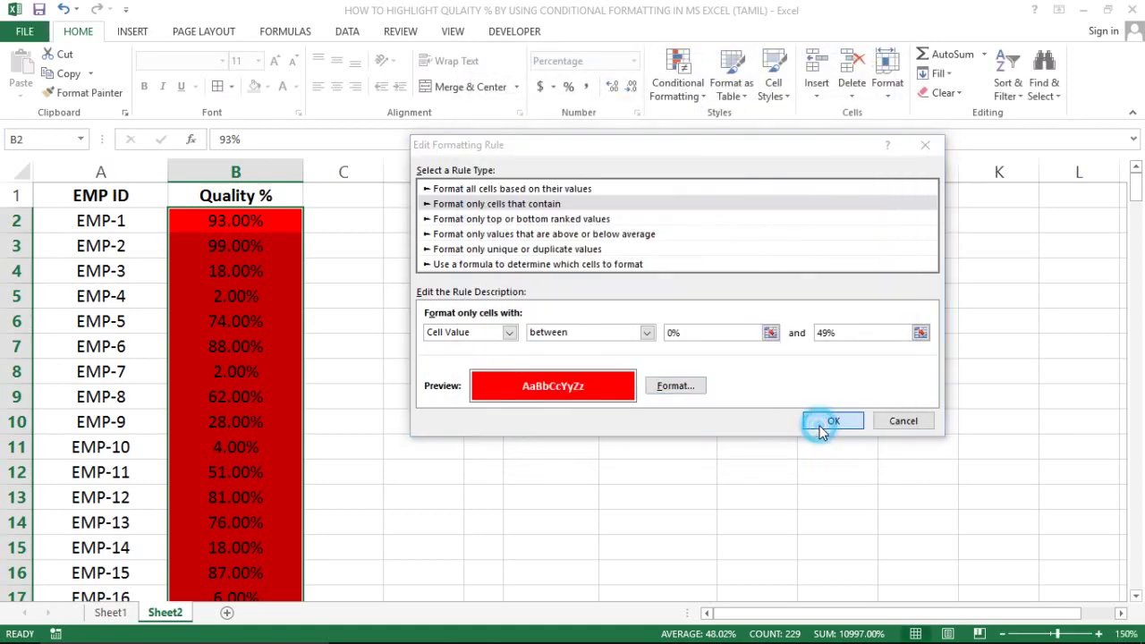
pyautogui.click(821, 426)
pyautogui.click(906, 392)
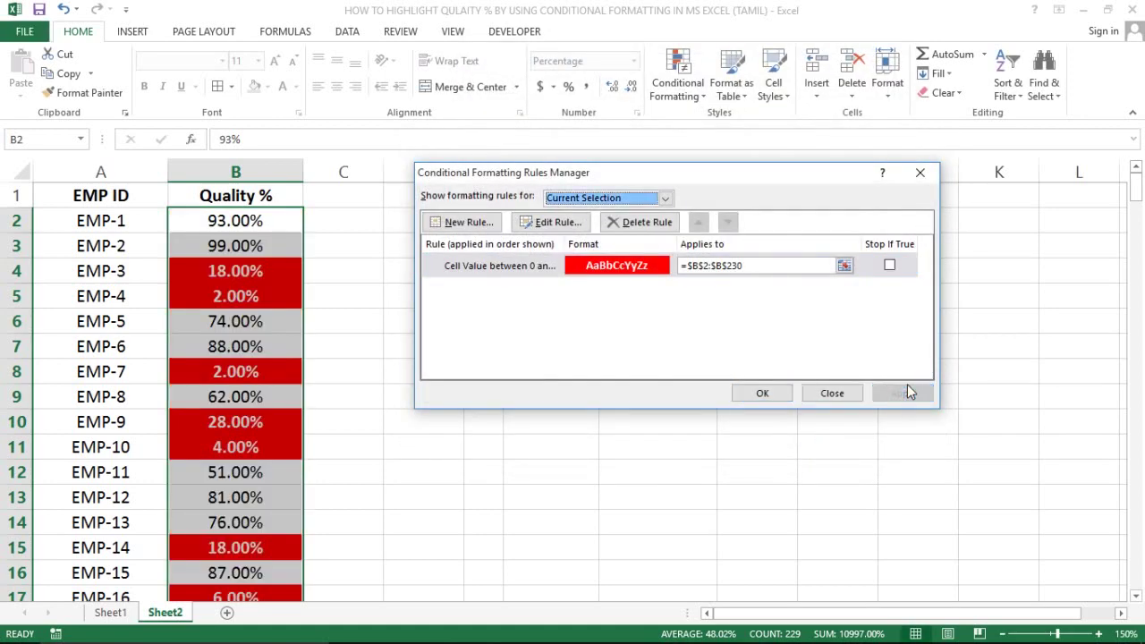
pyautogui.click(758, 393)
pyautogui.click(517, 268)
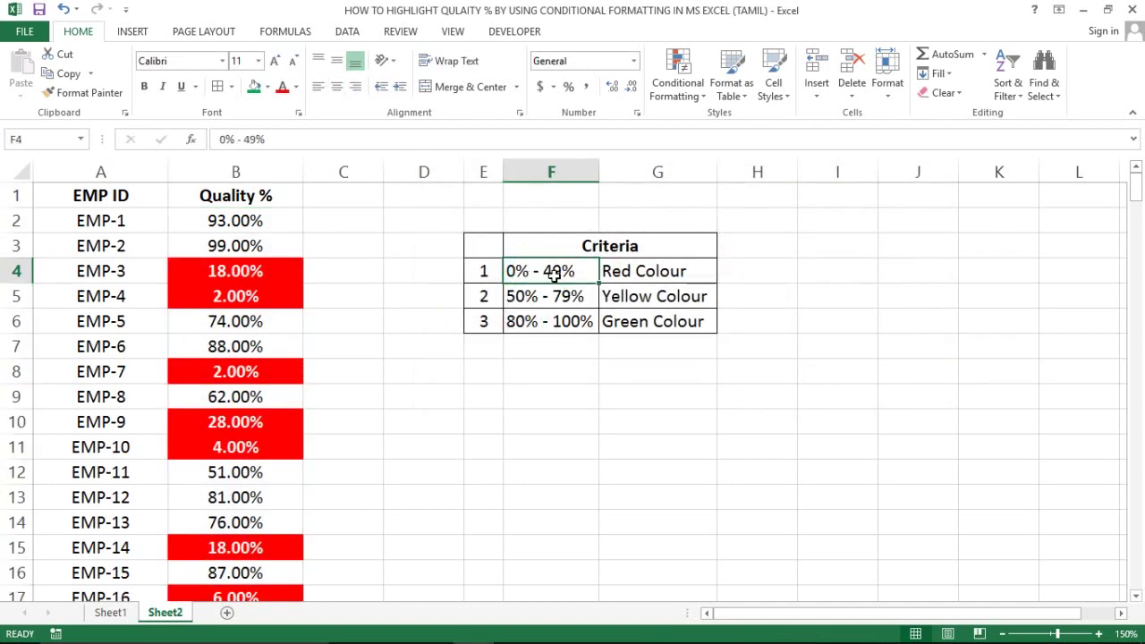
pyautogui.click(235, 175)
pyautogui.press('Right')
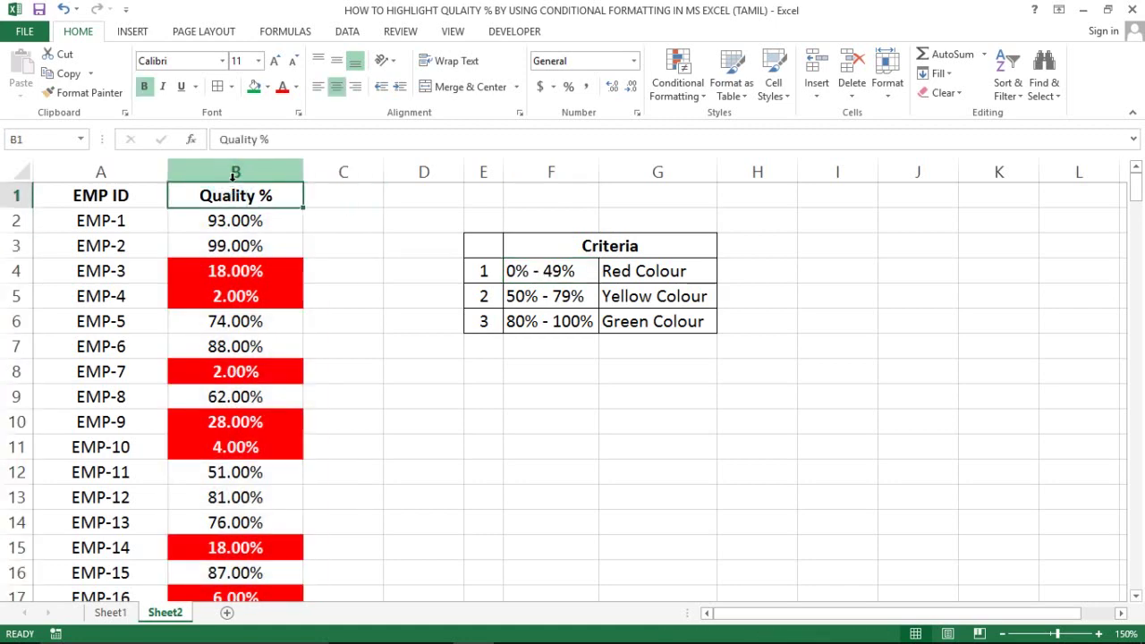
pyautogui.hotkey('alt', 'a')
pyautogui.press('t')
pyautogui.press('Left')
pyautogui.hotkey('alt', 'Down')
pyautogui.press('Down')
pyautogui.press('Down')
pyautogui.press('Down')
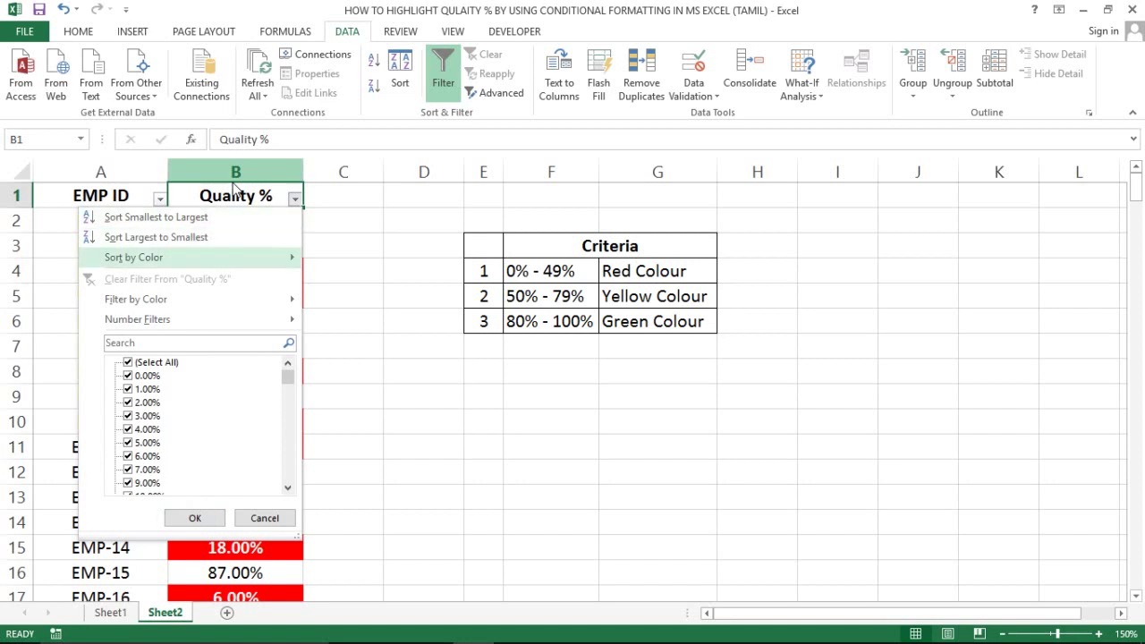
pyautogui.press('Down')
pyautogui.press('Right')
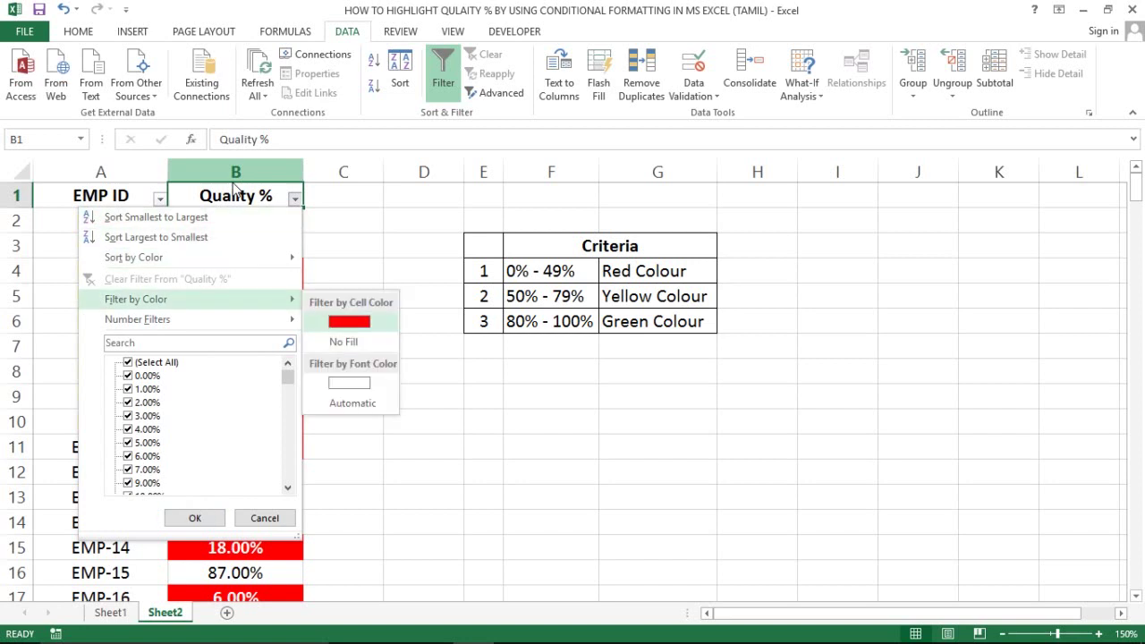
pyautogui.press('Return')
pyautogui.press('Down')
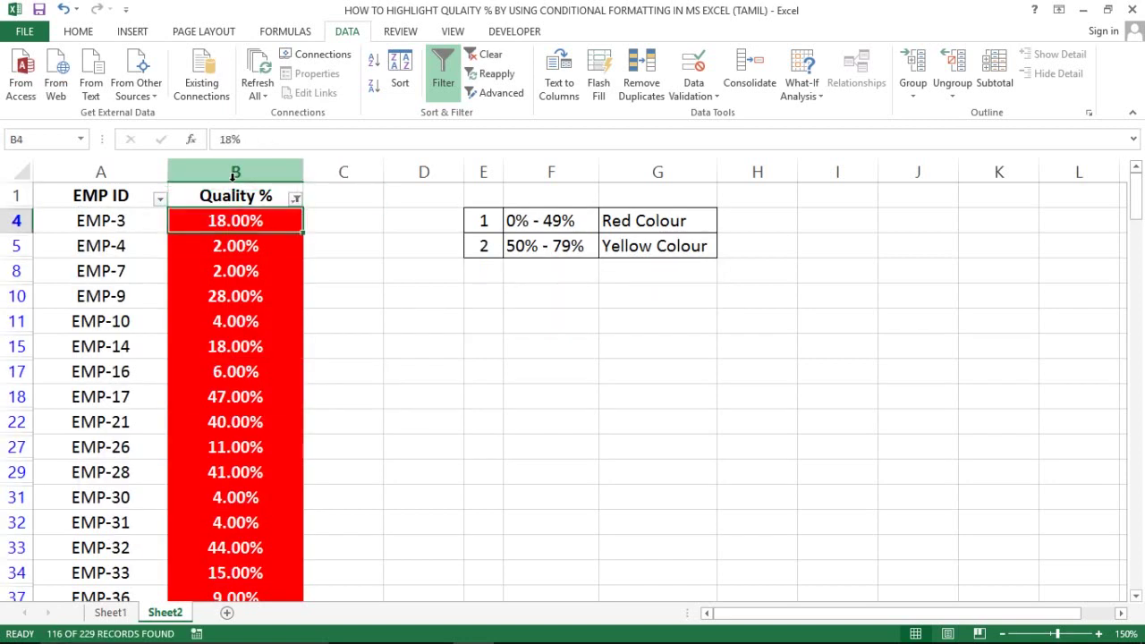
pyautogui.press('Down')
pyautogui.press('Down')
pyautogui.press('Down')
pyautogui.press('Down')
pyautogui.press('Down')
pyautogui.press('Down')
pyautogui.press('Down')
pyautogui.press('Down')
pyautogui.press('Down')
pyautogui.press('Down')
pyautogui.press('Down')
pyautogui.press('Down')
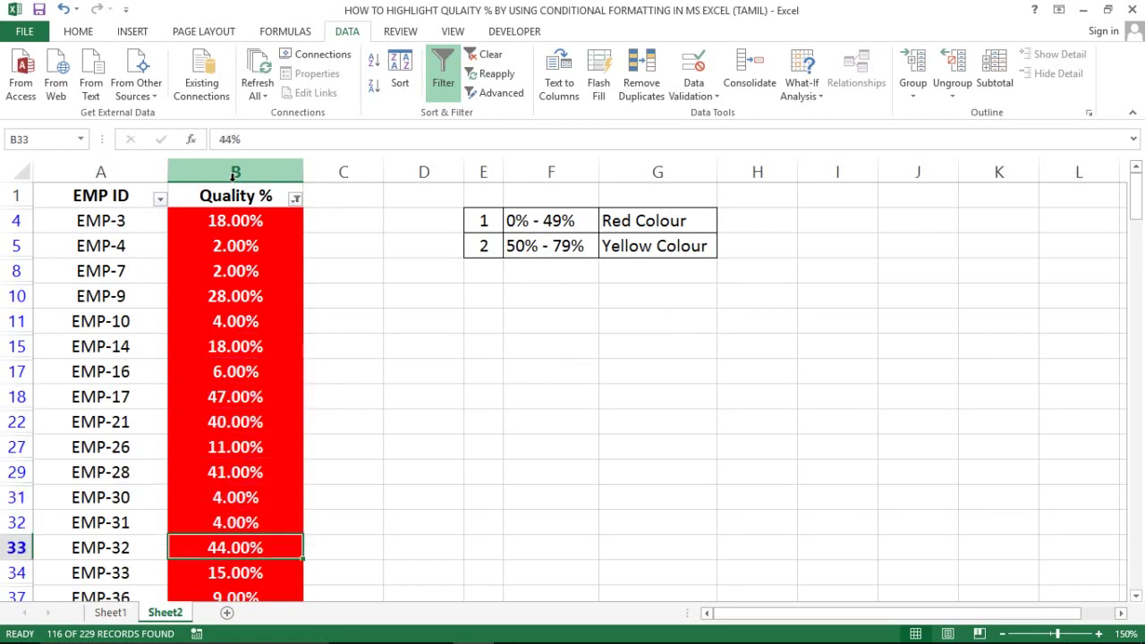
pyautogui.press('Down')
pyautogui.press('Down')
pyautogui.press('Down')
pyautogui.press('Down')
pyautogui.press('Down')
pyautogui.press('Down')
pyautogui.press('Down')
pyautogui.press('Down')
pyautogui.press('Down')
pyautogui.press('Down')
pyautogui.press('Down')
pyautogui.press('Down')
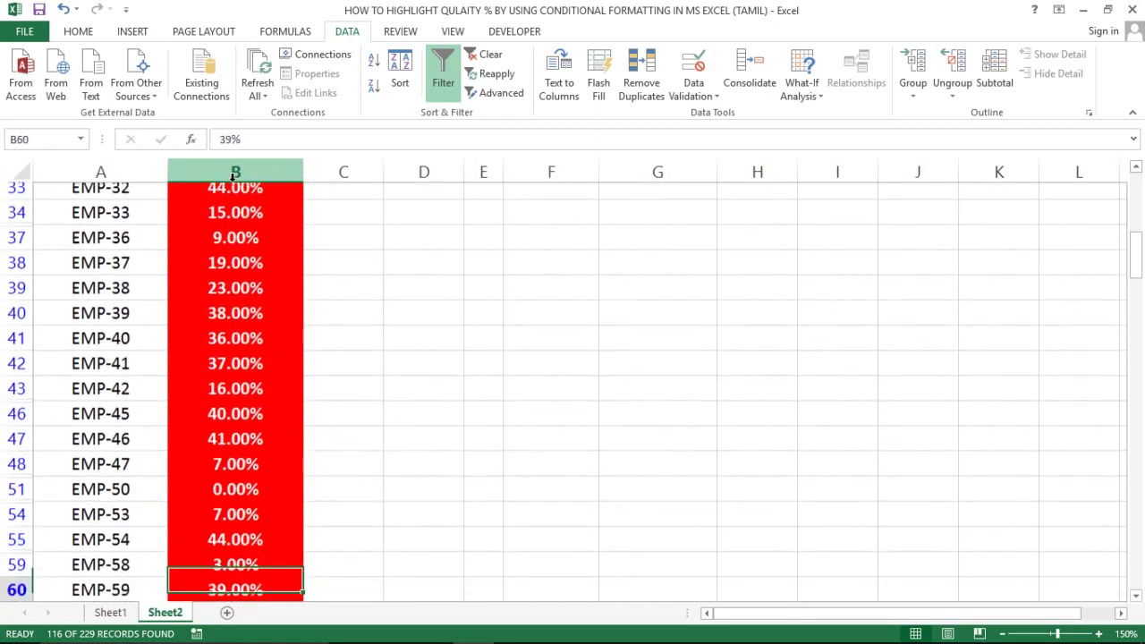
pyautogui.press('Down')
pyautogui.press('Down')
pyautogui.press('Down')
pyautogui.press('Down')
pyautogui.press('Down')
pyautogui.press('Down')
pyautogui.press('Down')
pyautogui.press('Down')
pyautogui.press('Down')
pyautogui.press('Down')
pyautogui.press('Down')
pyautogui.press('Down')
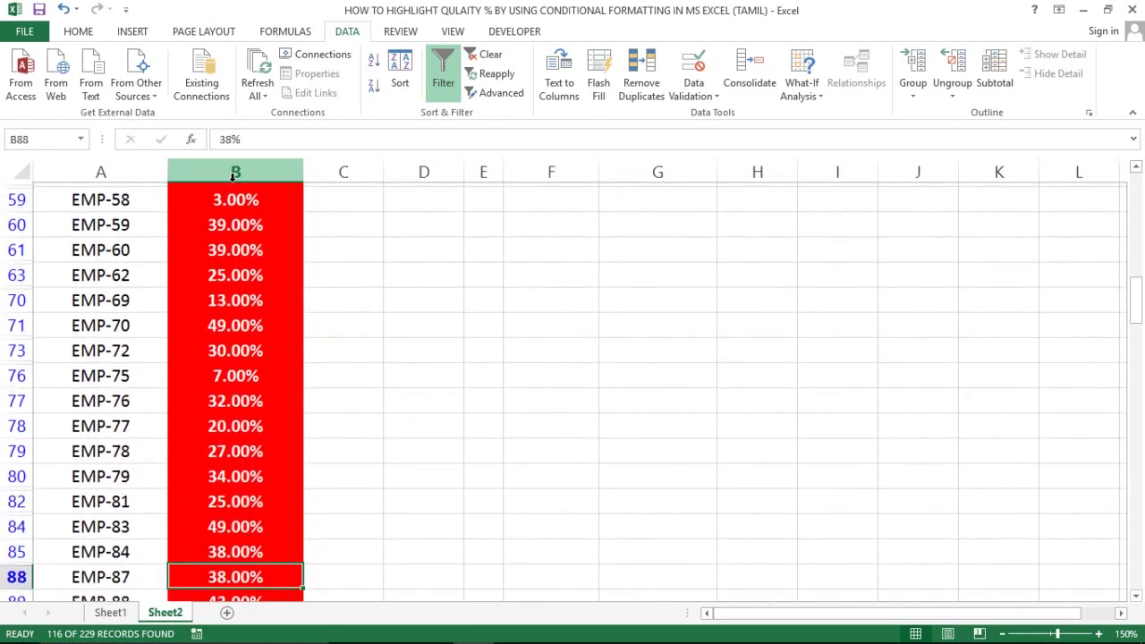
pyautogui.press('Down')
pyautogui.press('Down')
pyautogui.press('Down')
pyautogui.press('Down')
pyautogui.press('Down')
pyautogui.press('Down')
pyautogui.press('Down')
pyautogui.press('Down')
pyautogui.press('Down')
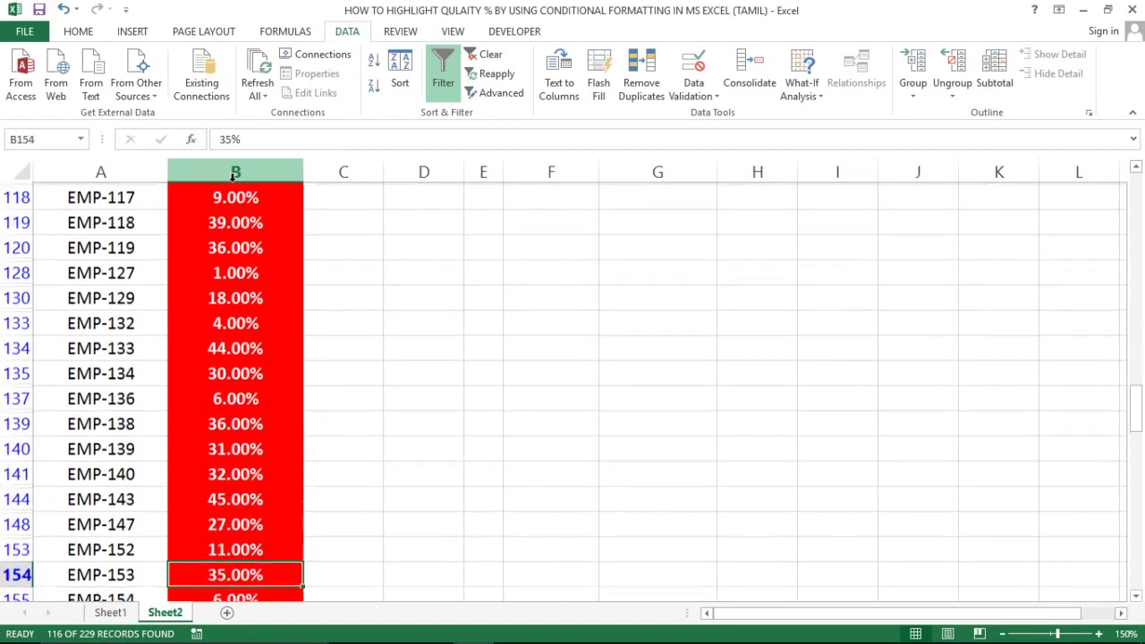
pyautogui.press('Down')
pyautogui.press('Down')
pyautogui.press('Down')
pyautogui.press('Down')
pyautogui.press('Down')
pyautogui.press('Down')
pyautogui.press('Down')
pyautogui.press('Down')
pyautogui.press('Down')
pyautogui.press('Down')
pyautogui.press('Down')
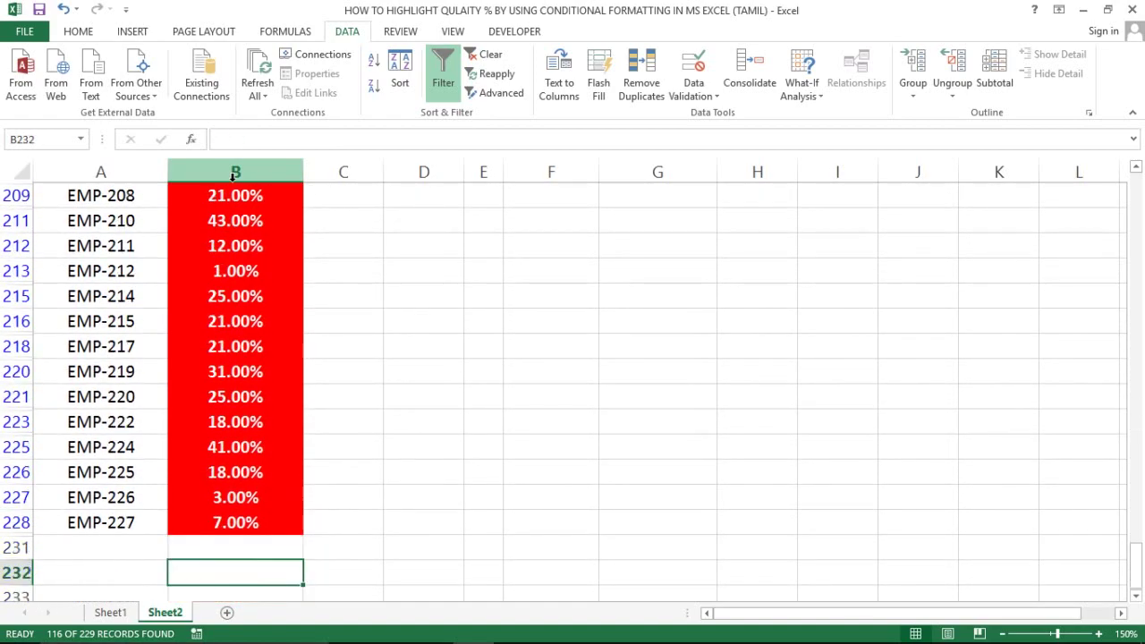
pyautogui.press('Down')
pyautogui.press('Down')
pyautogui.press('Down')
pyautogui.hotkey('ctrl', 'Up')
pyautogui.hotkey('ctrl', 'Up')
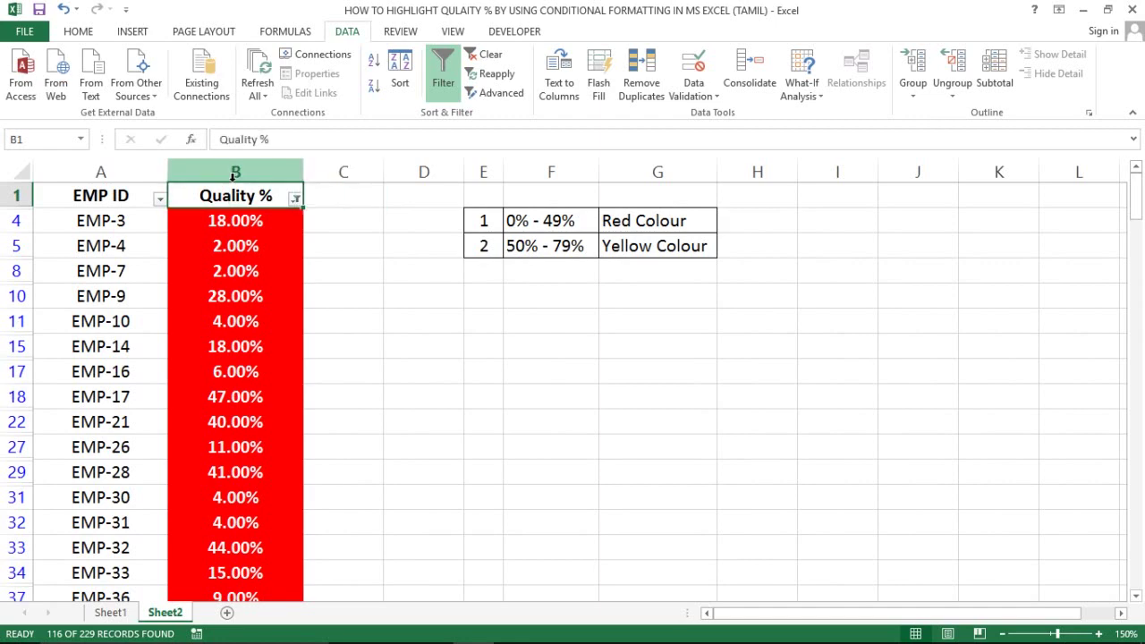
pyautogui.hotkey('alt', 'a')
pyautogui.press('c')
pyautogui.press('Right')
pyautogui.press('Right')
pyautogui.press('Right')
pyautogui.press('Down')
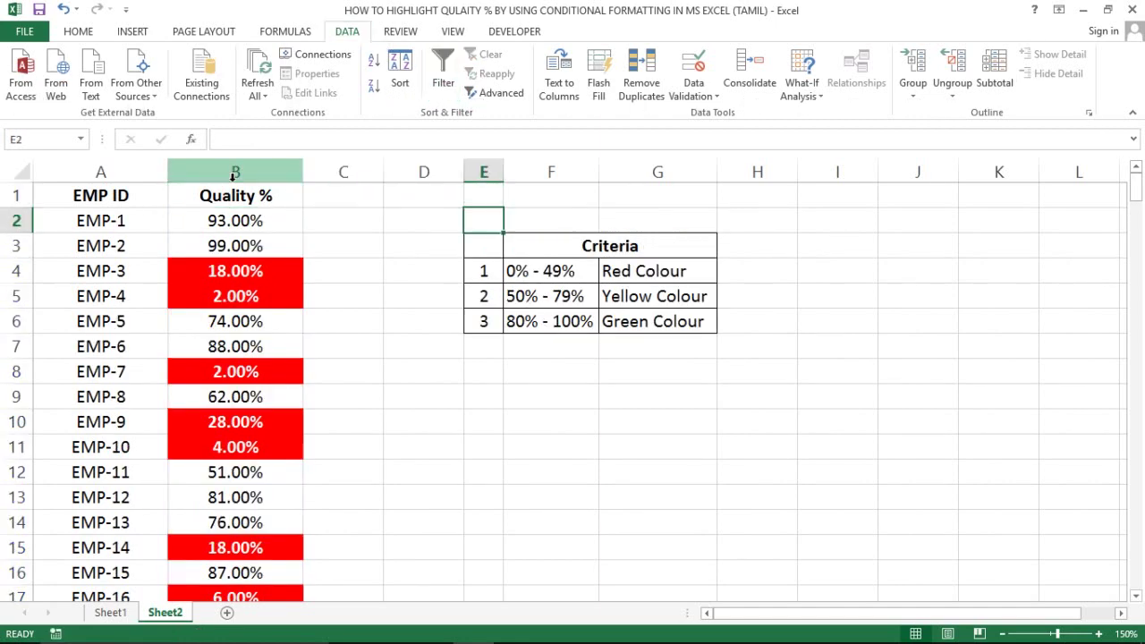
pyautogui.press('Down')
pyautogui.press('Down')
pyautogui.press('Right')
pyautogui.press('Down')
pyautogui.press('Up')
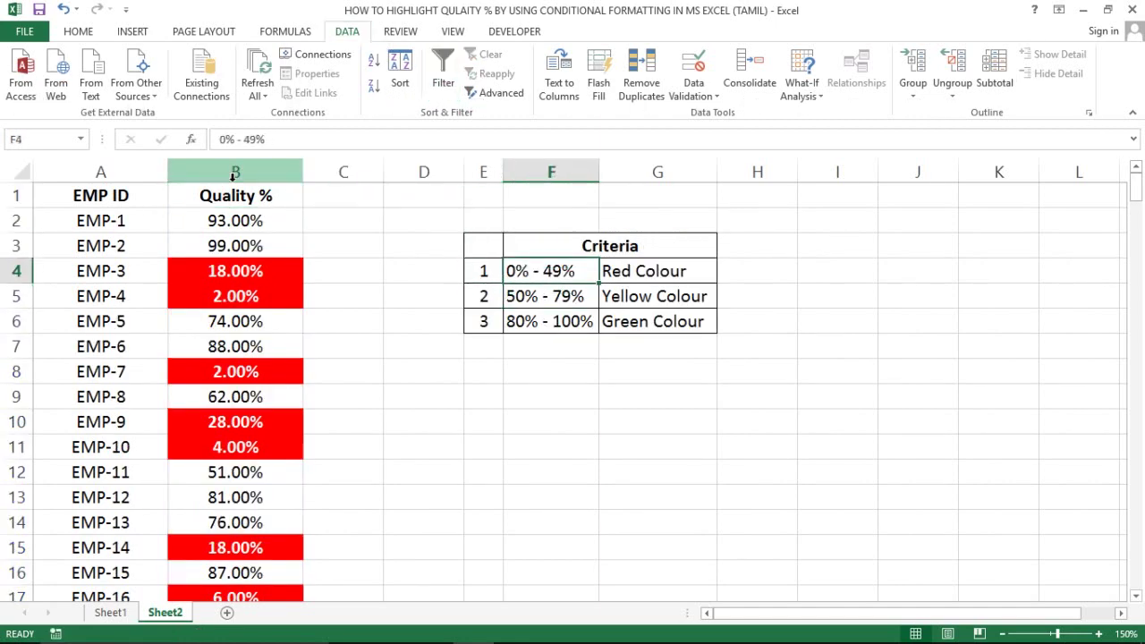
# Step: Select the Quality % values B2 to B230
pyautogui.click(211, 220)
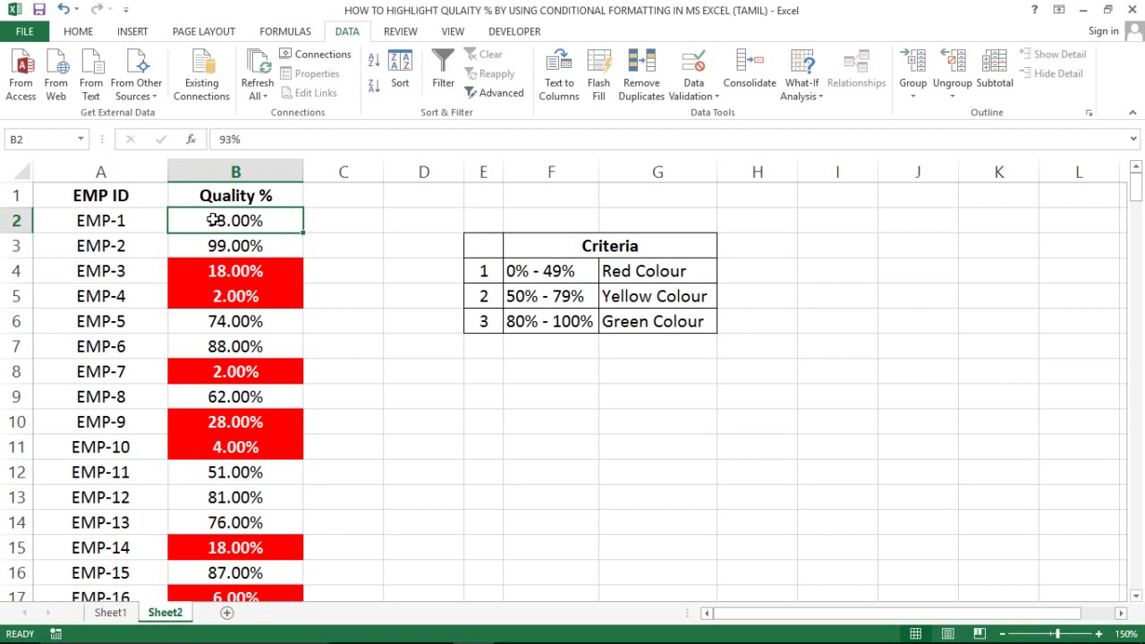
pyautogui.click(224, 197)
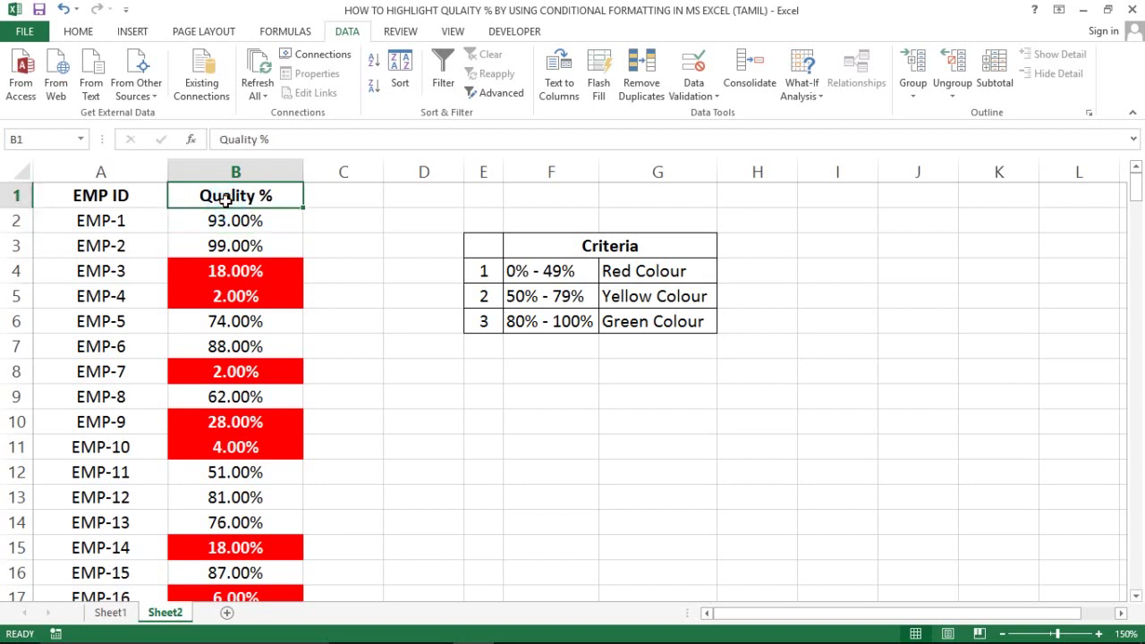
pyautogui.press('Down')
pyautogui.hotkey('ctrl', 'shift', 'Down')
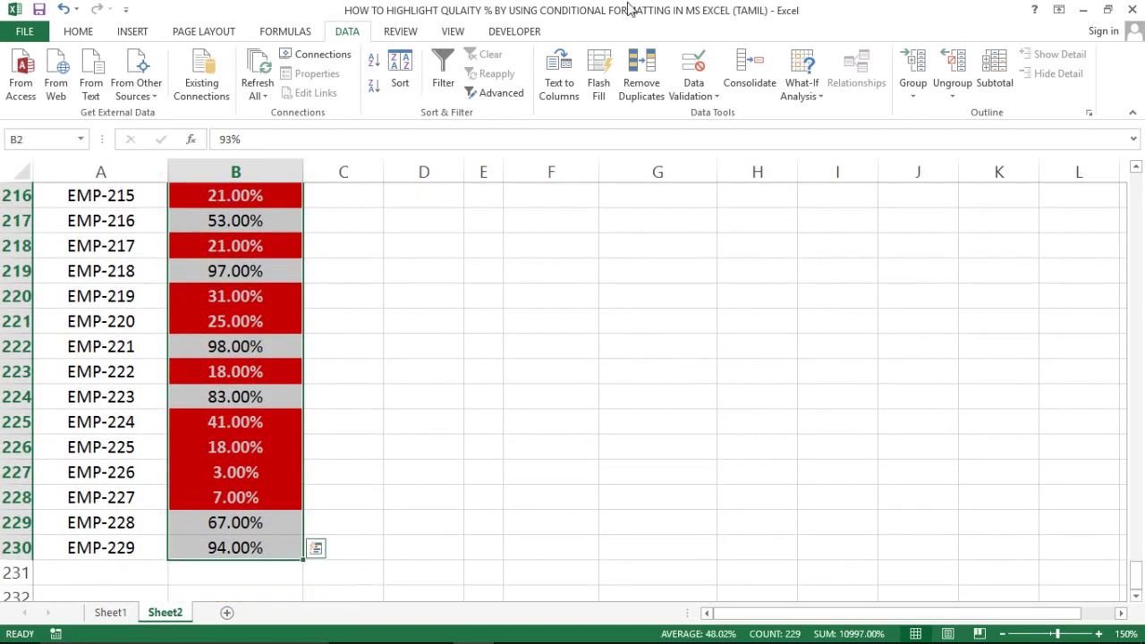
# Step: Add a new Cell Value between rule in Manage Rules, ready for the lower bound
pyautogui.click(81, 31)
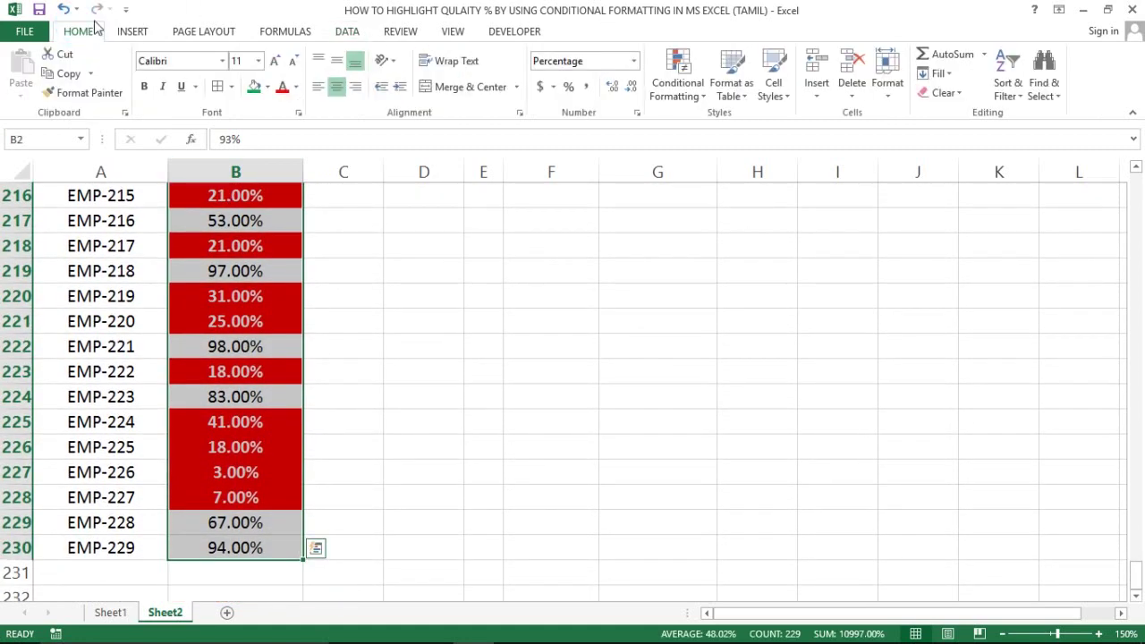
pyautogui.click(684, 97)
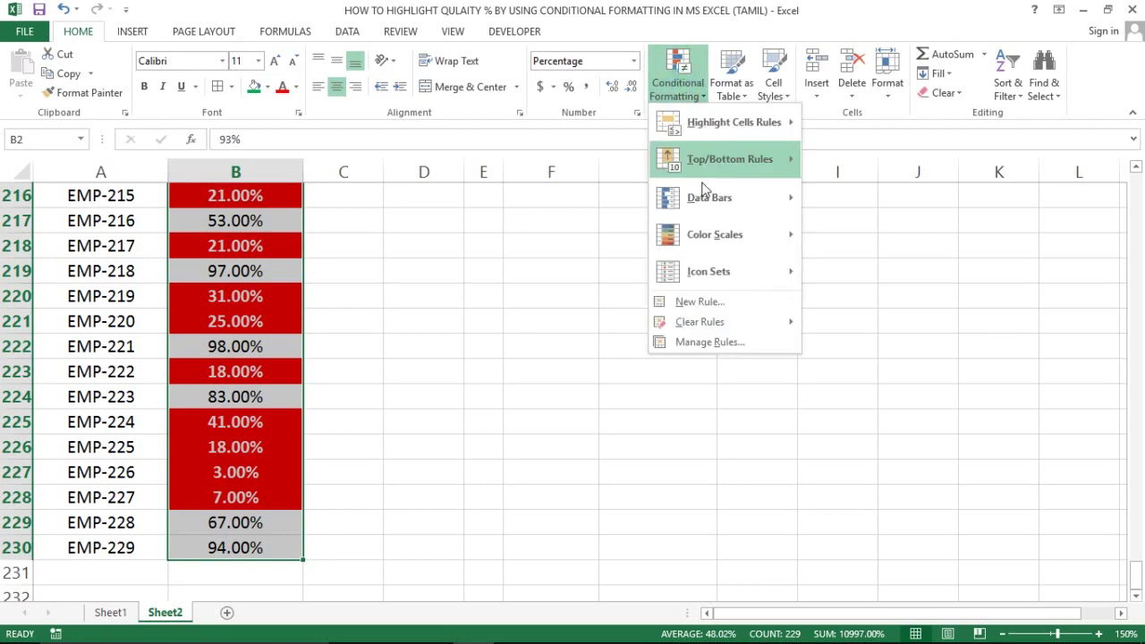
pyautogui.click(689, 305)
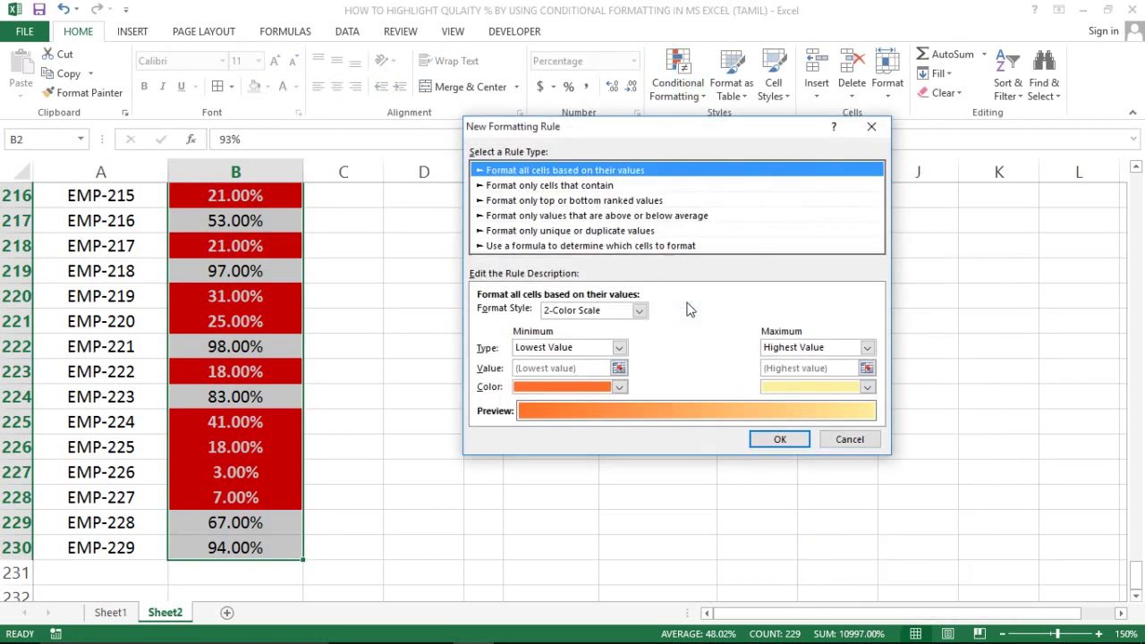
pyautogui.press('Escape')
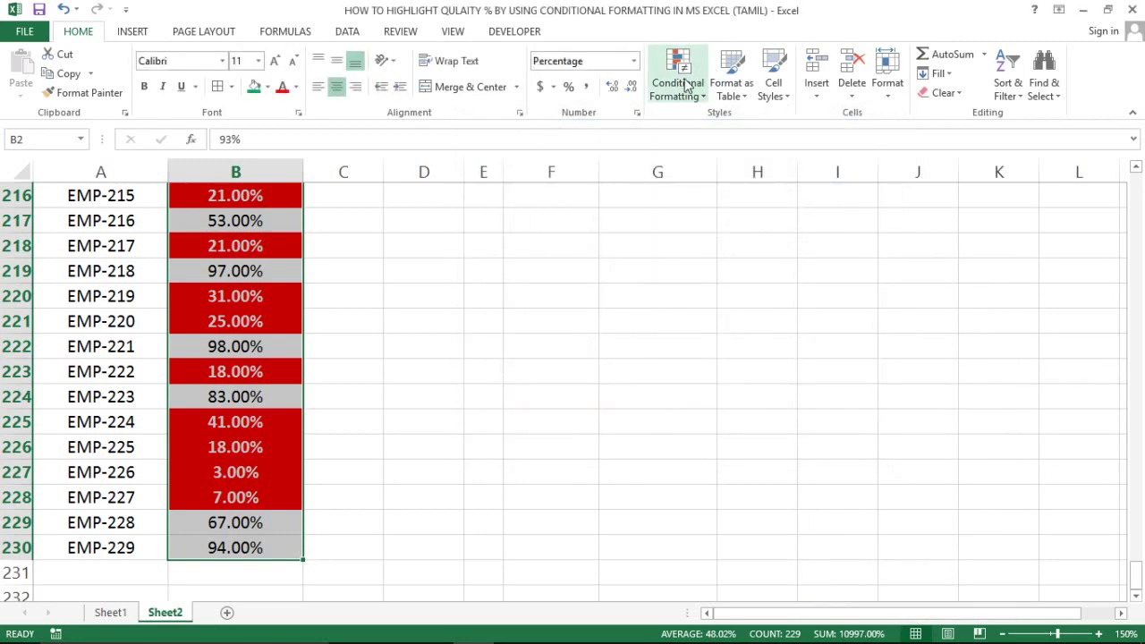
pyautogui.click(685, 95)
pyautogui.click(705, 342)
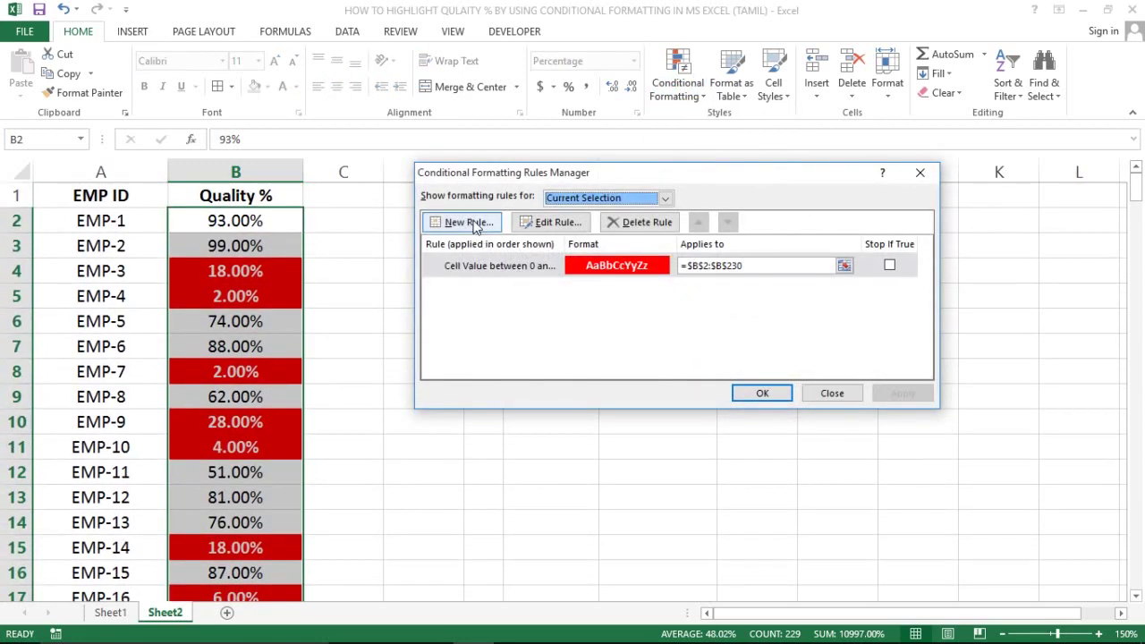
pyautogui.click(467, 222)
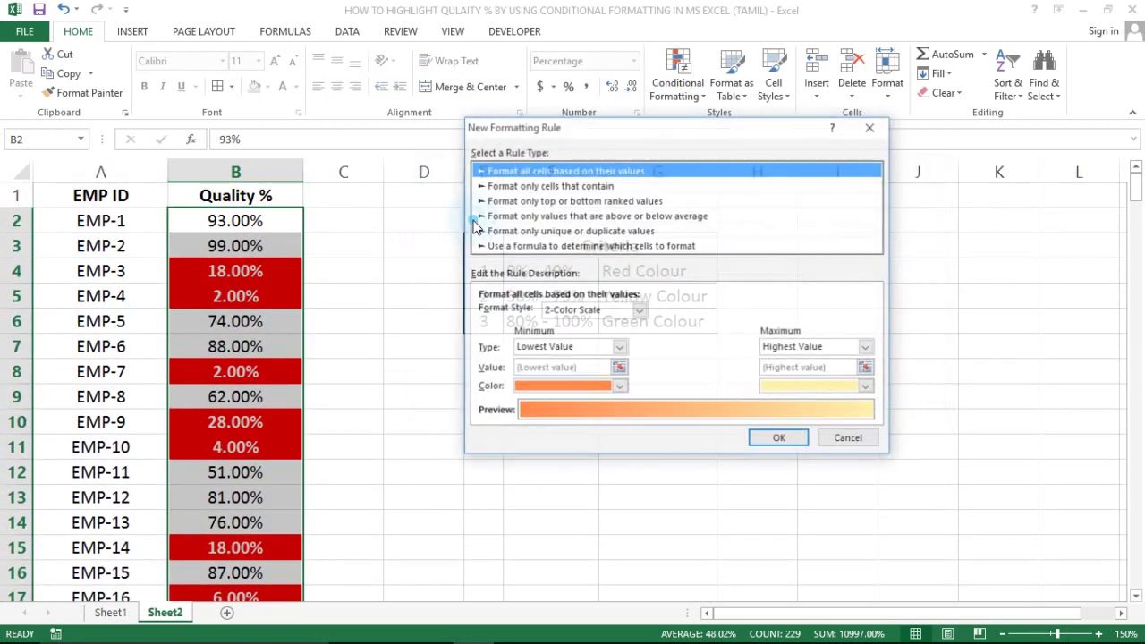
pyautogui.click(539, 188)
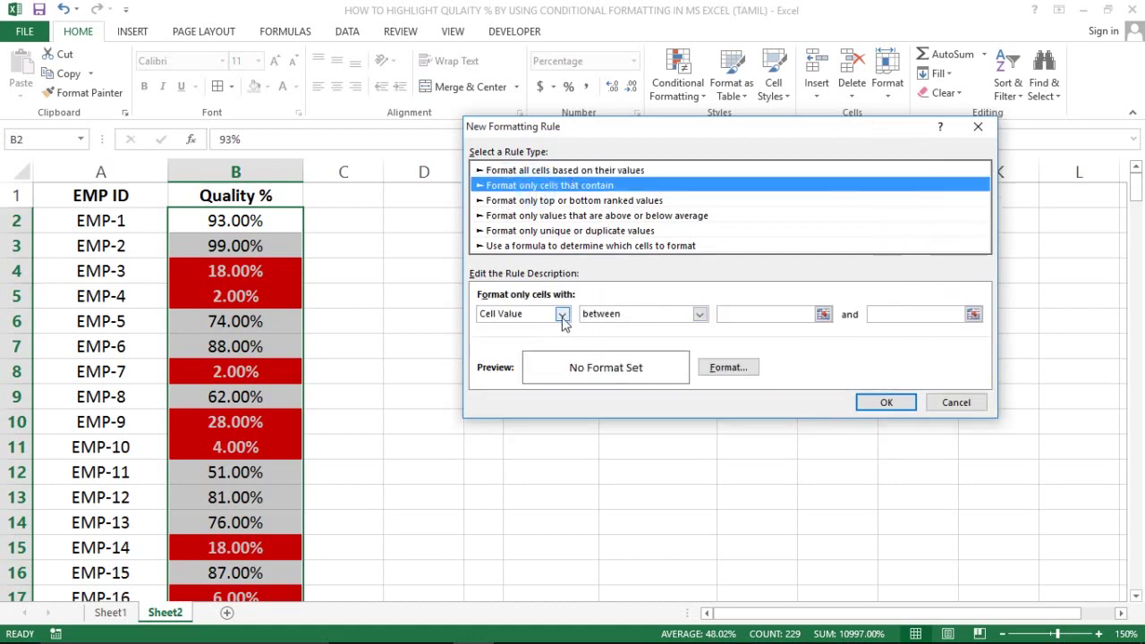
pyautogui.click(730, 315)
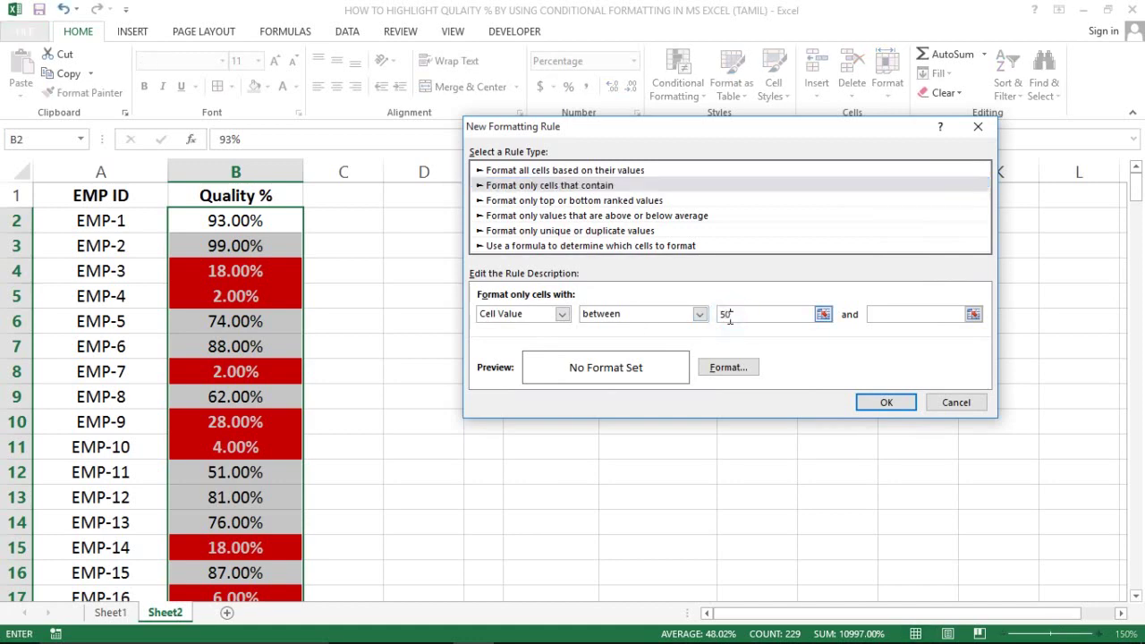
# Step: Finish the 50%–79% rule with yellow fill, bold automatic-colour text, then apply and close the Rules Manager
pyautogui.click(922, 313)
pyautogui.write('79')
pyautogui.click(715, 368)
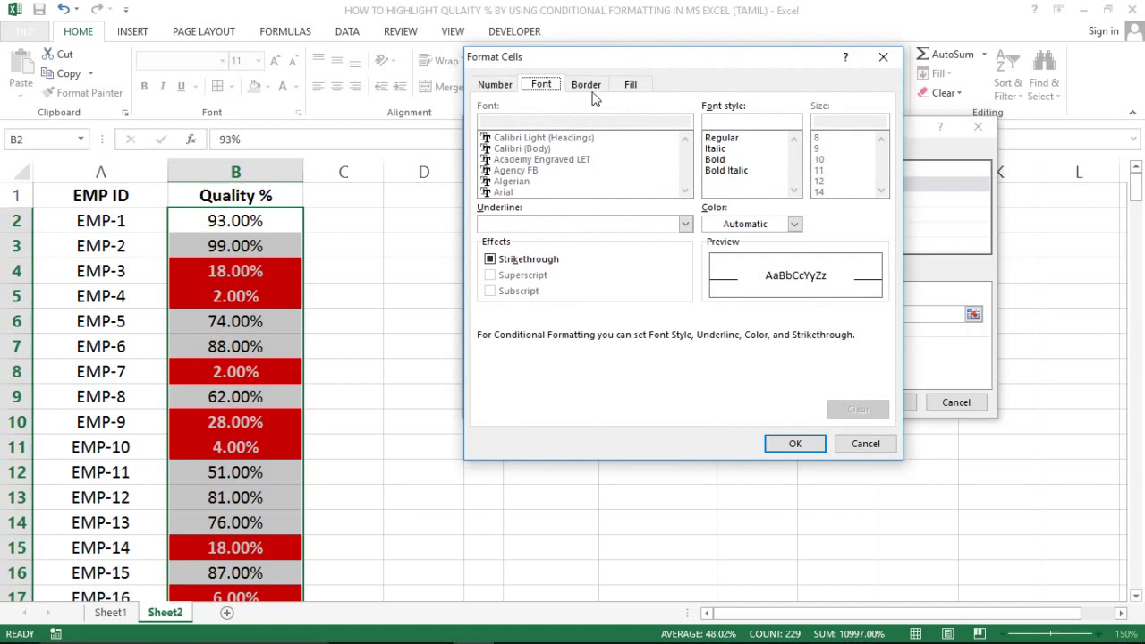
pyautogui.click(630, 87)
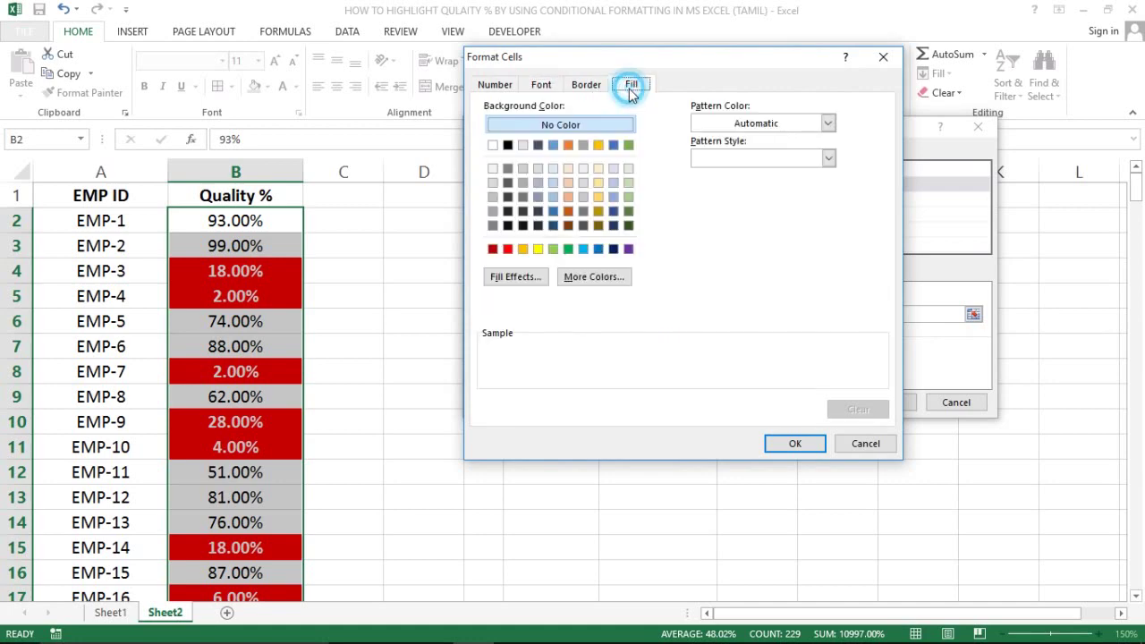
pyautogui.click(537, 249)
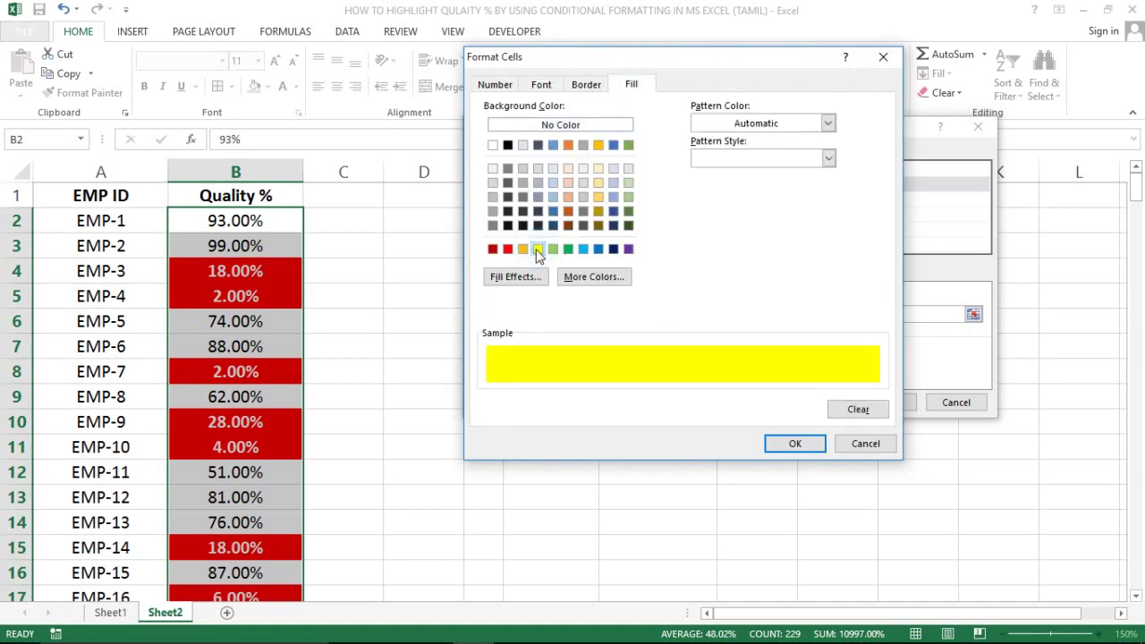
pyautogui.click(542, 85)
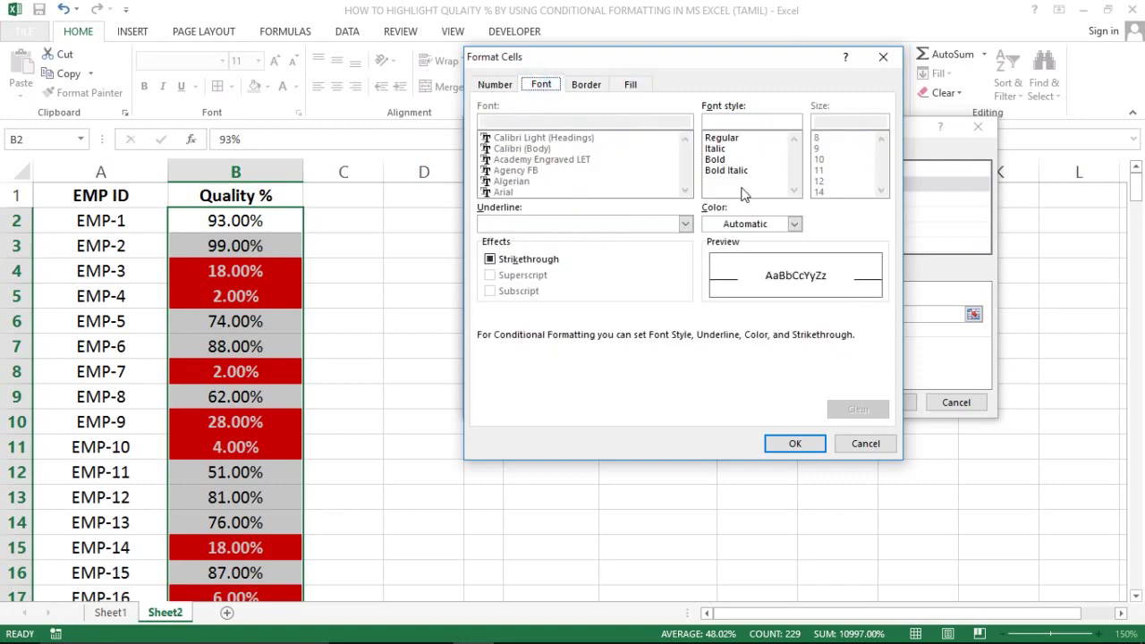
pyautogui.click(795, 224)
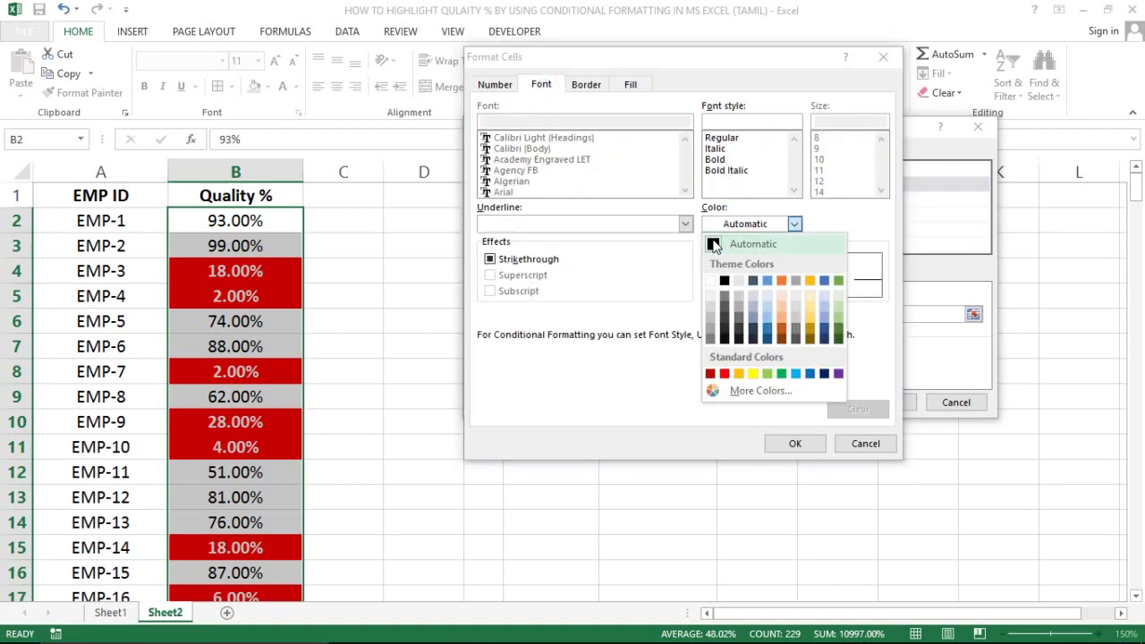
pyautogui.click(713, 248)
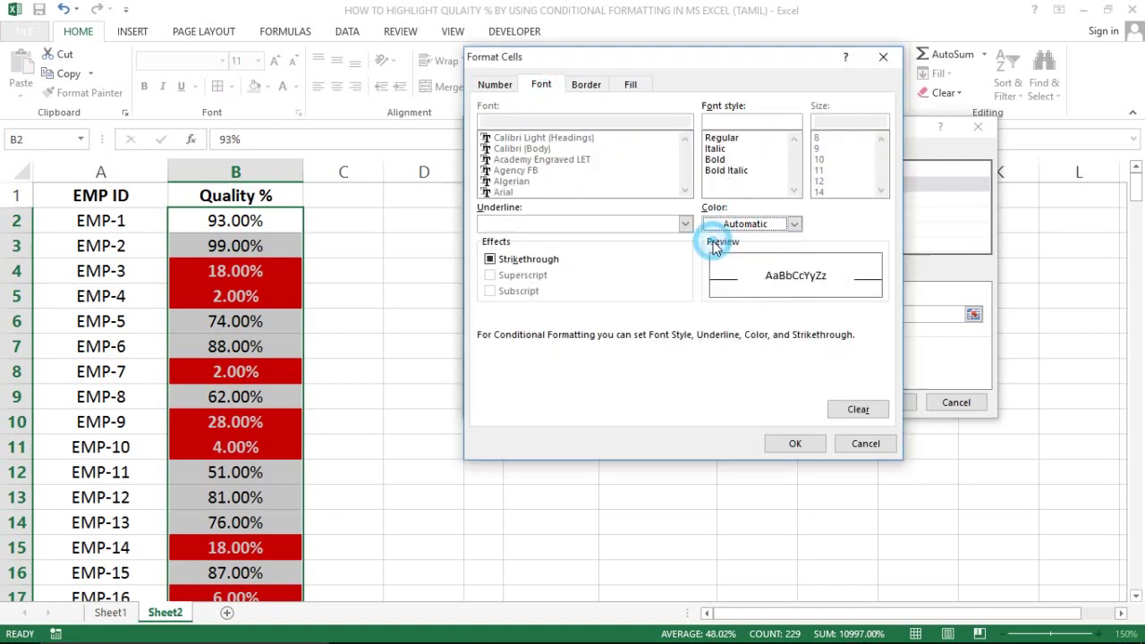
pyautogui.click(720, 159)
pyautogui.click(795, 445)
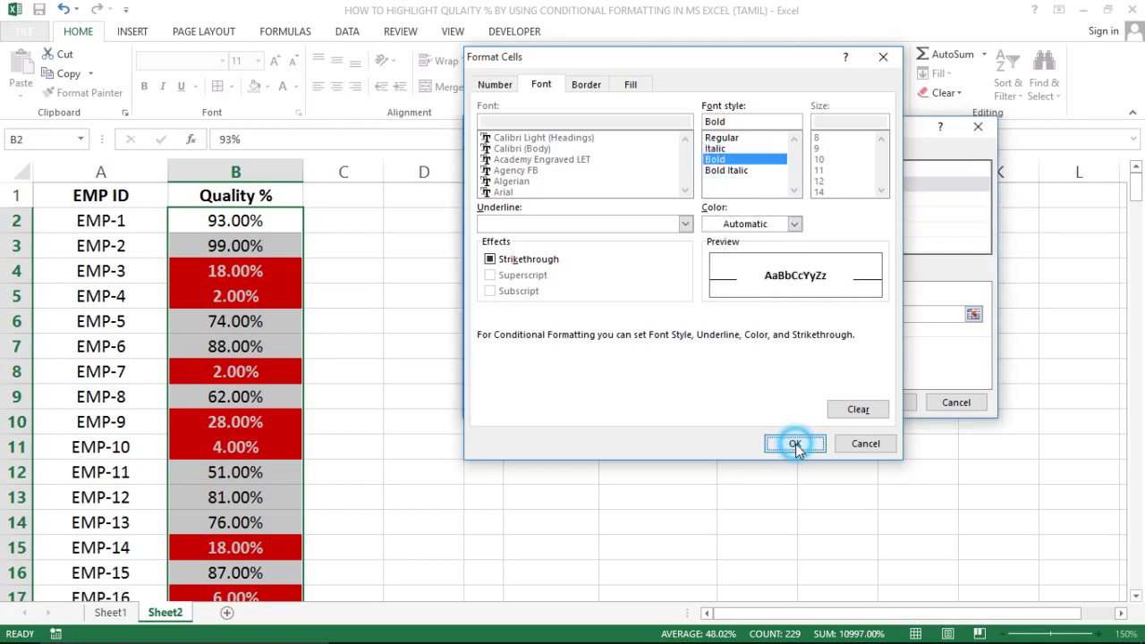
pyautogui.click(884, 404)
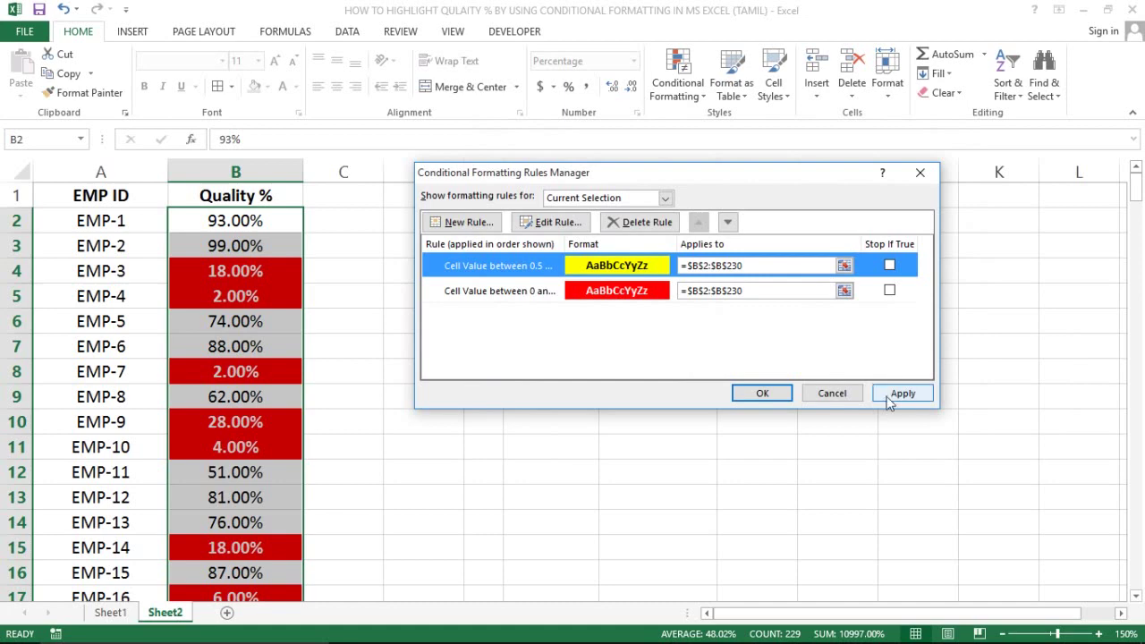
pyautogui.click(888, 396)
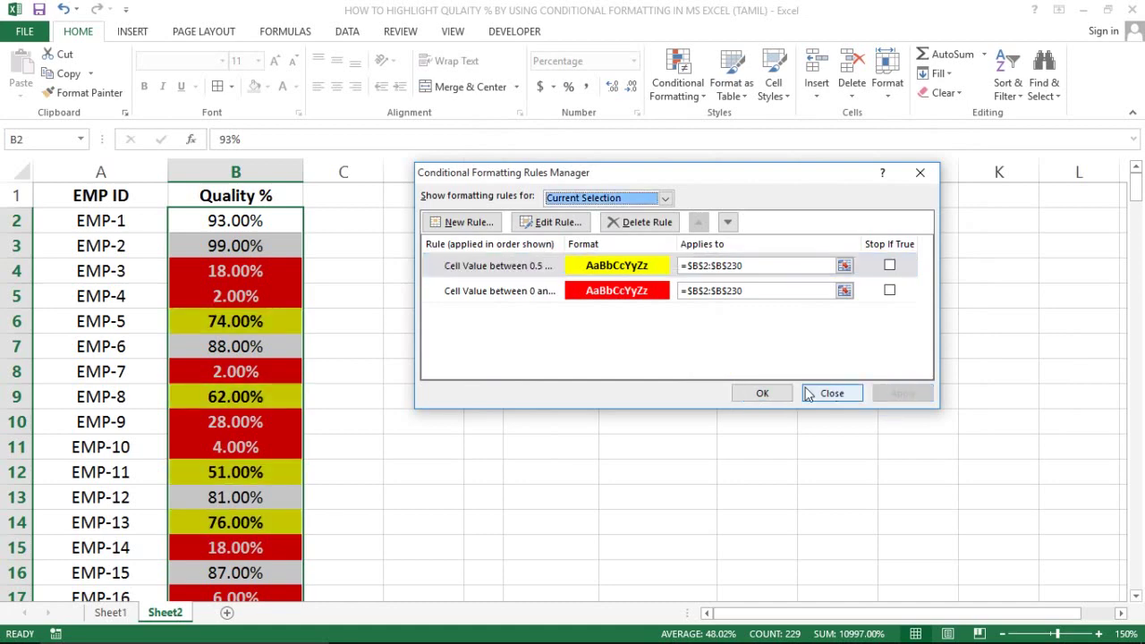
pyautogui.click(762, 394)
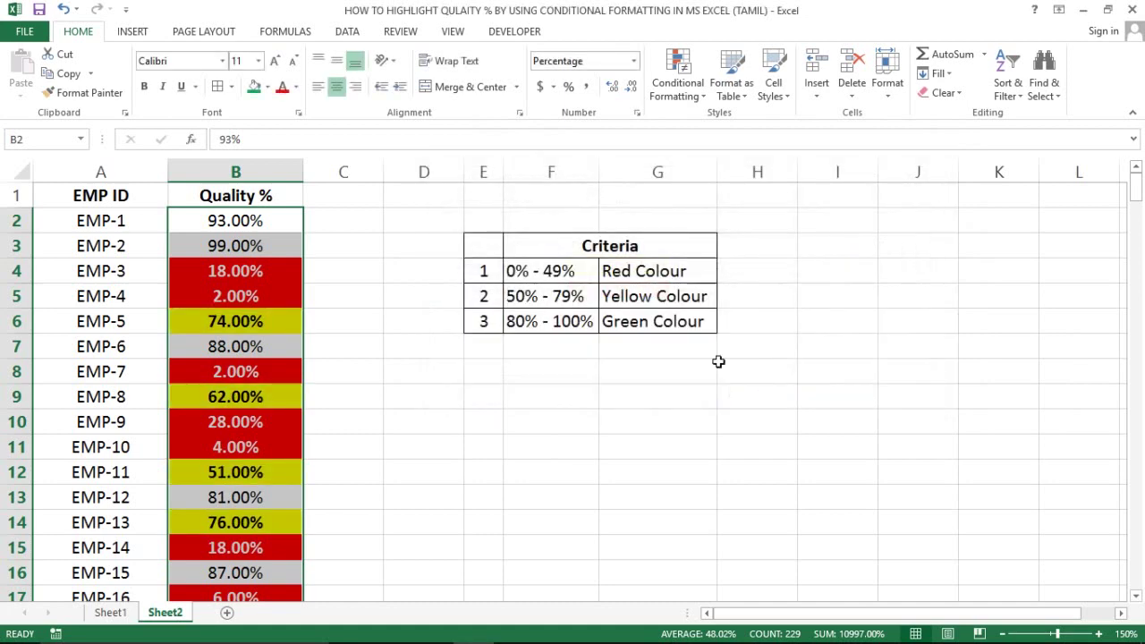
pyautogui.click(206, 355)
pyautogui.press('Up')
pyautogui.press('Up')
pyautogui.press('Up')
pyautogui.press('Up')
pyautogui.press('Up')
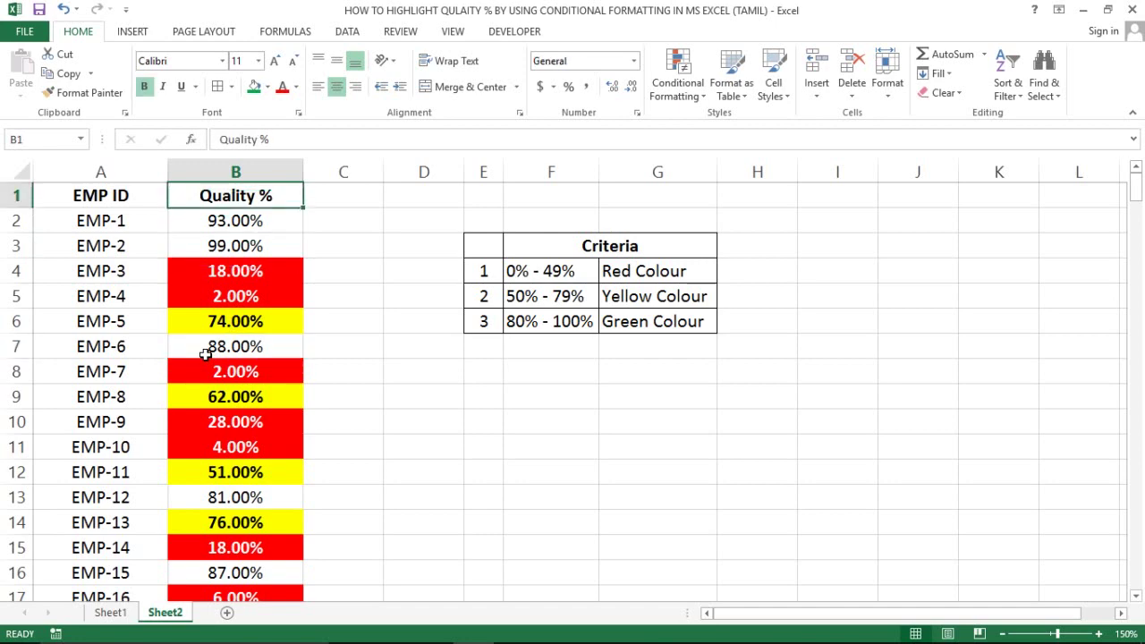
pyautogui.hotkey('alt', 'a')
pyautogui.press('t')
pyautogui.press('Right')
pyautogui.press('Left')
pyautogui.hotkey('alt', 'Down')
pyautogui.press('Down')
pyautogui.press('Down')
pyautogui.press('Down')
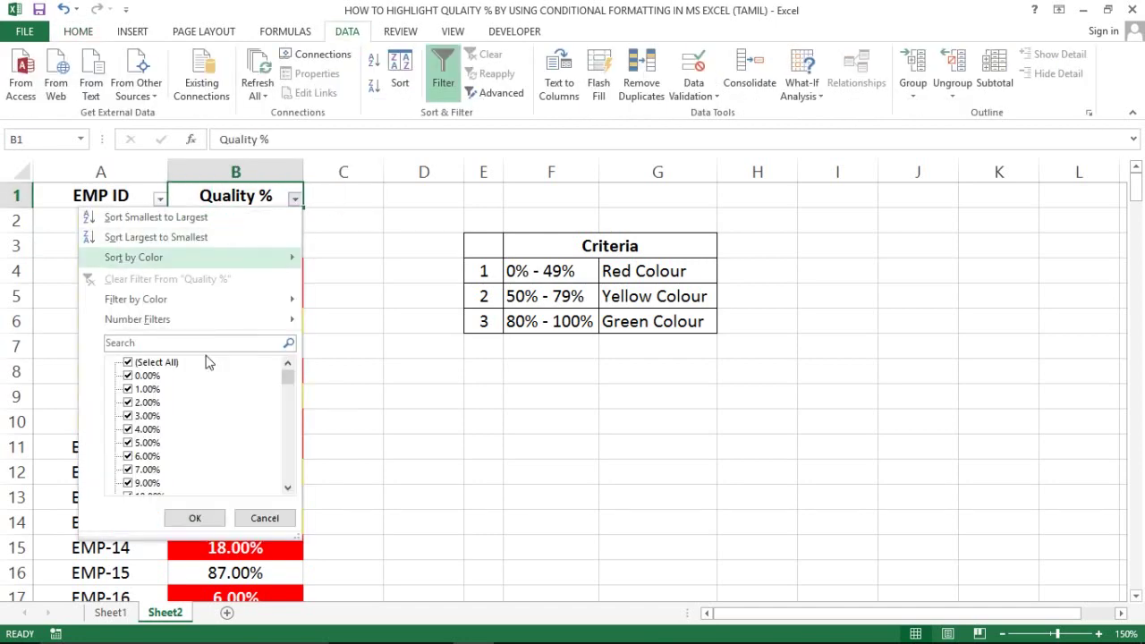
pyautogui.press('Down')
pyautogui.press('Down')
pyautogui.press('Up')
pyautogui.press('Right')
pyautogui.press('Down')
pyautogui.press('Return')
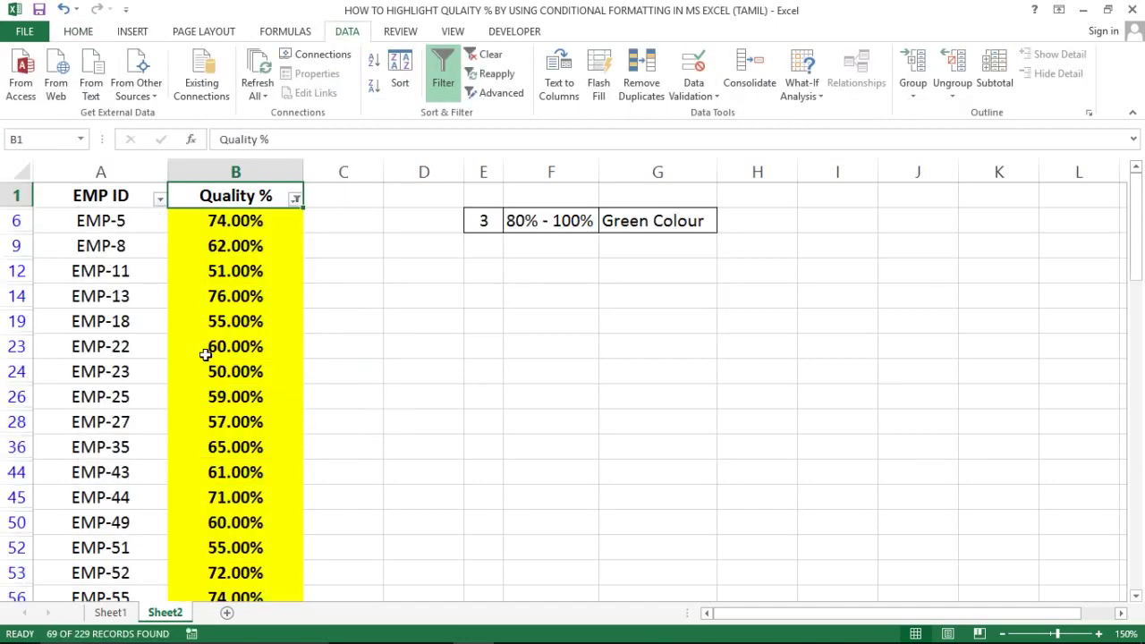
pyautogui.press('Right')
pyautogui.press('Left')
pyautogui.press('Left')
pyautogui.press('Down')
pyautogui.press('Right')
pyautogui.press('Down')
pyautogui.press('Down')
pyautogui.press('Down')
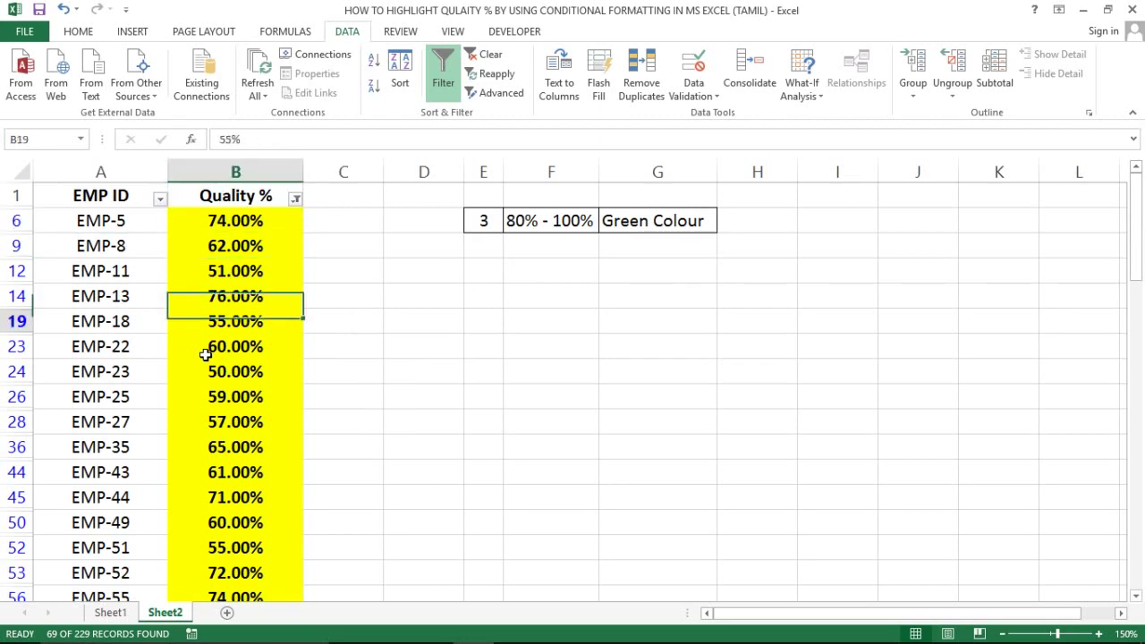
pyautogui.press('Down')
pyautogui.press('Down')
pyautogui.press('Down')
pyautogui.press('Down')
pyautogui.press('Down')
pyautogui.press('Down')
pyautogui.press('Down')
pyautogui.press('Down')
pyautogui.press('Down')
pyautogui.press('Down')
pyautogui.press('Down')
pyautogui.press('Down')
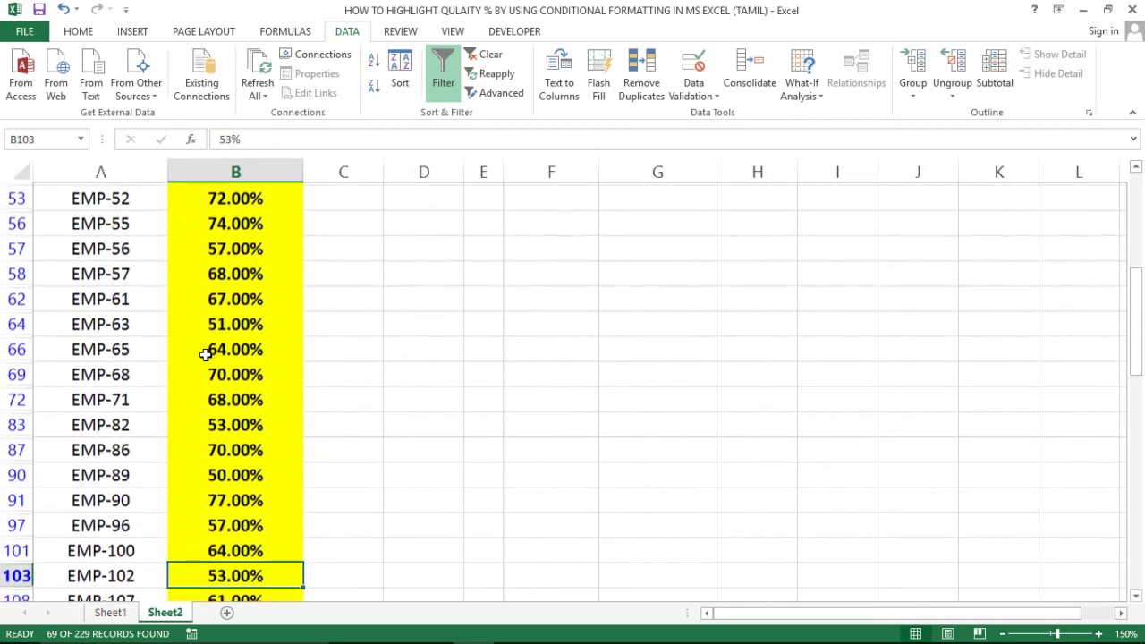
pyautogui.press('Down')
pyautogui.press('Down')
pyautogui.press('Down')
pyautogui.press('Down')
pyautogui.press('Down')
pyautogui.press('Down')
pyautogui.press('Down')
pyautogui.press('Down')
pyautogui.press('Down')
pyautogui.press('Down')
pyautogui.press('Down')
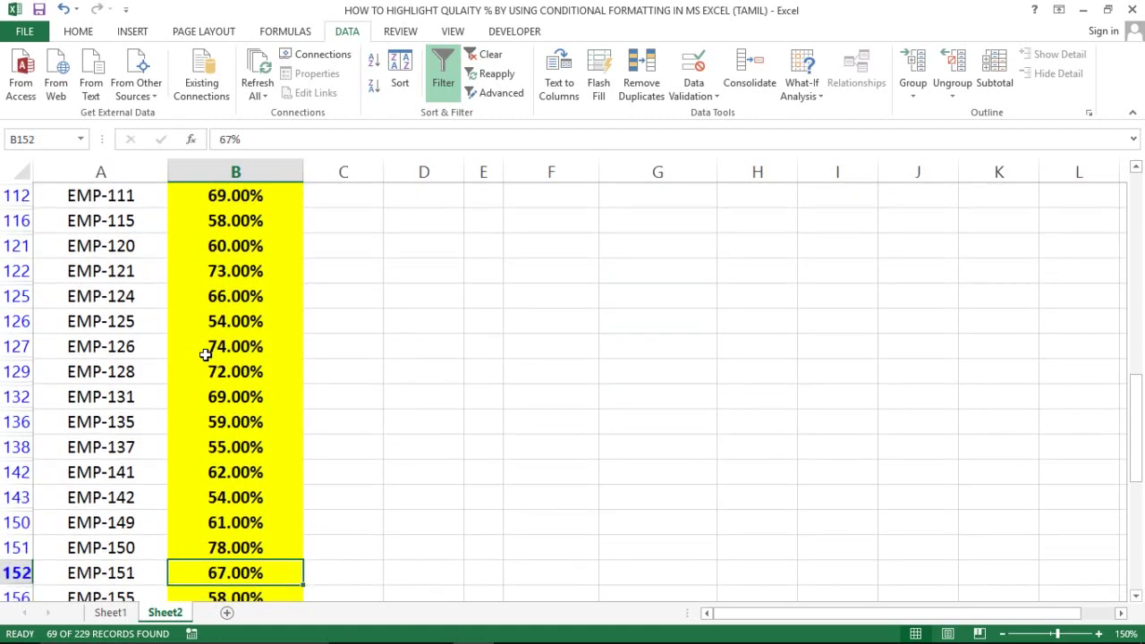
pyautogui.press('Down')
pyautogui.press('Down')
pyautogui.press('Down')
pyautogui.press('Down')
pyautogui.press('Down')
pyautogui.press('Down')
pyautogui.press('Down')
pyautogui.press('Up')
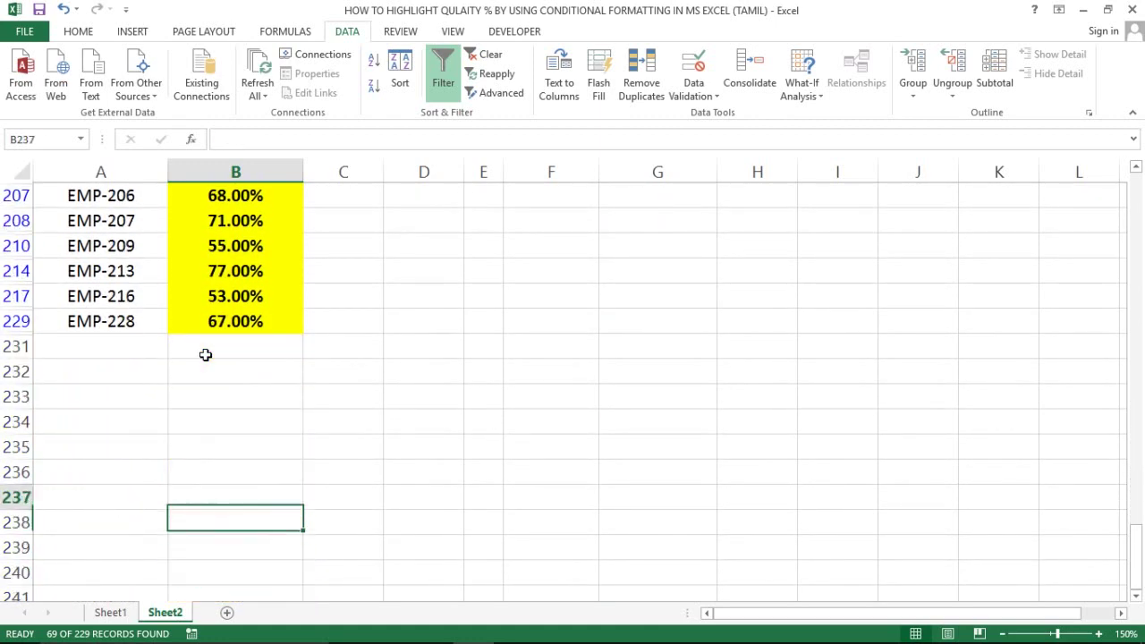
pyautogui.hotkey('ctrl', 'Up')
pyautogui.hotkey('ctrl', 'Up')
pyautogui.press('Right')
pyautogui.press('Left')
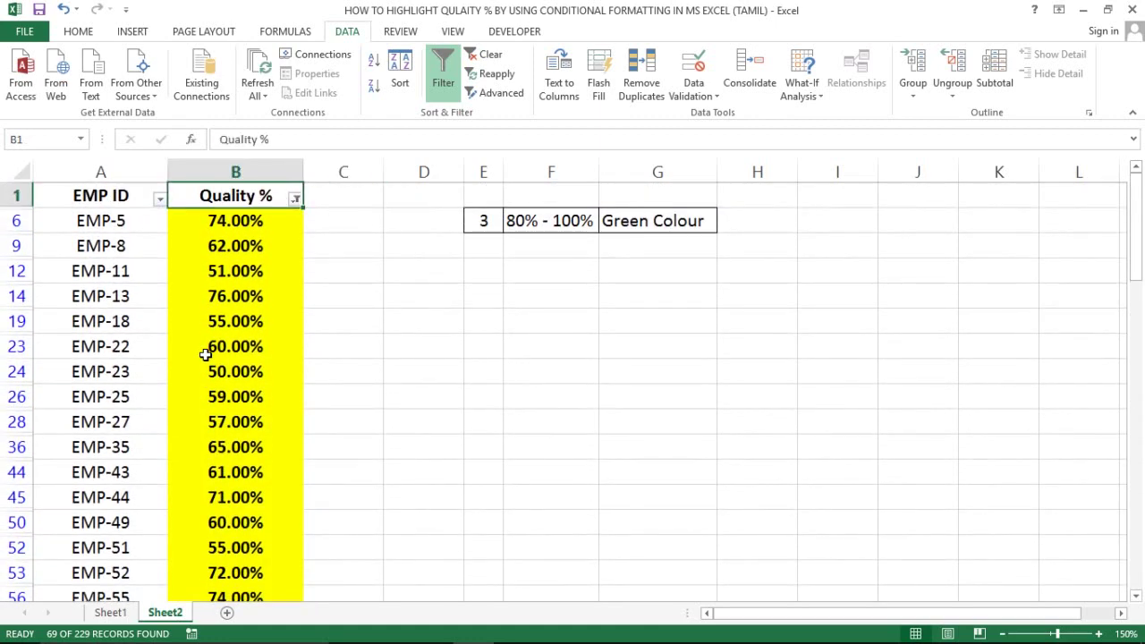
pyautogui.press('Right')
pyautogui.press('Left')
pyautogui.hotkey('alt', 'a')
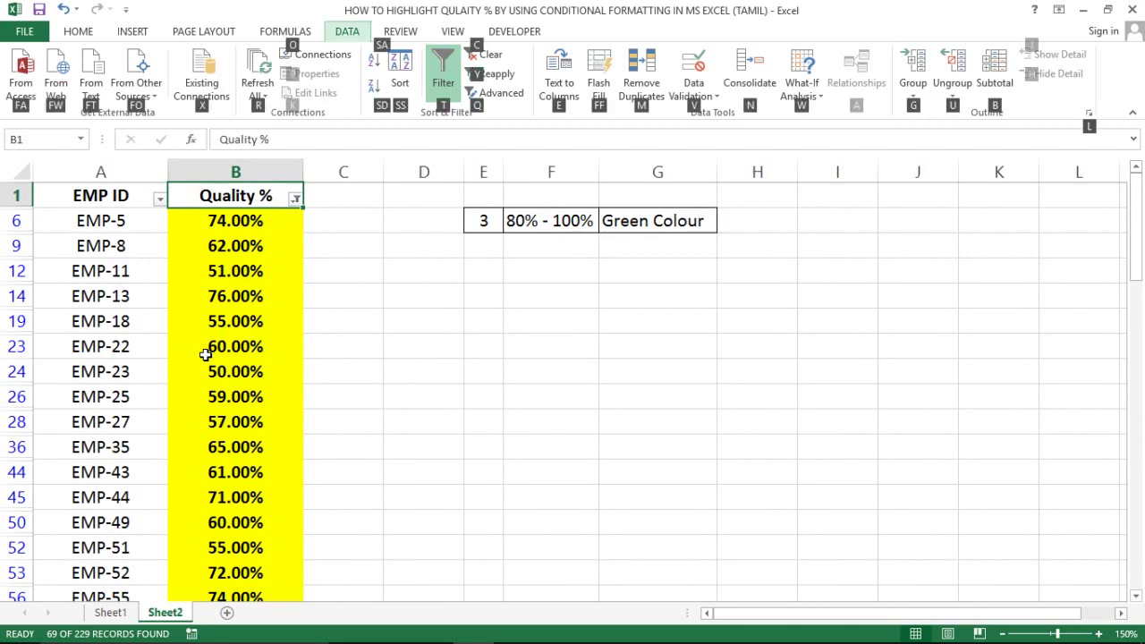
pyautogui.press('t')
pyautogui.press('Right')
pyautogui.press('Right')
pyautogui.press('Down')
pyautogui.press('Down')
pyautogui.press('Down')
pyautogui.press('Down')
pyautogui.press('Down')
pyautogui.press('Down')
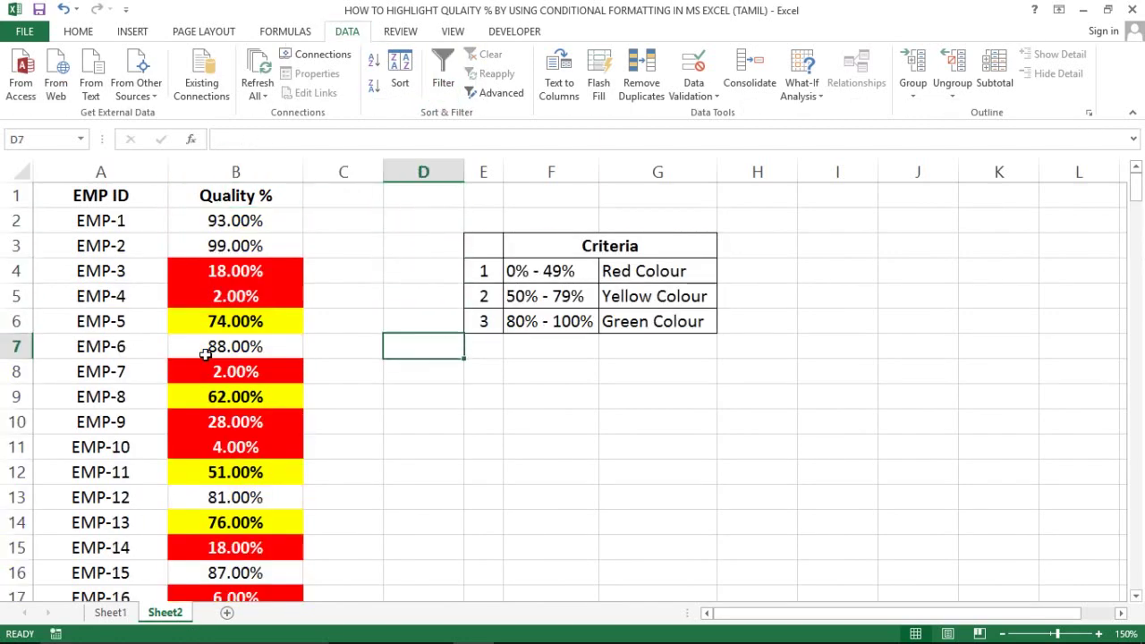
pyautogui.press('Right')
pyautogui.press('Up')
pyautogui.press('Right')
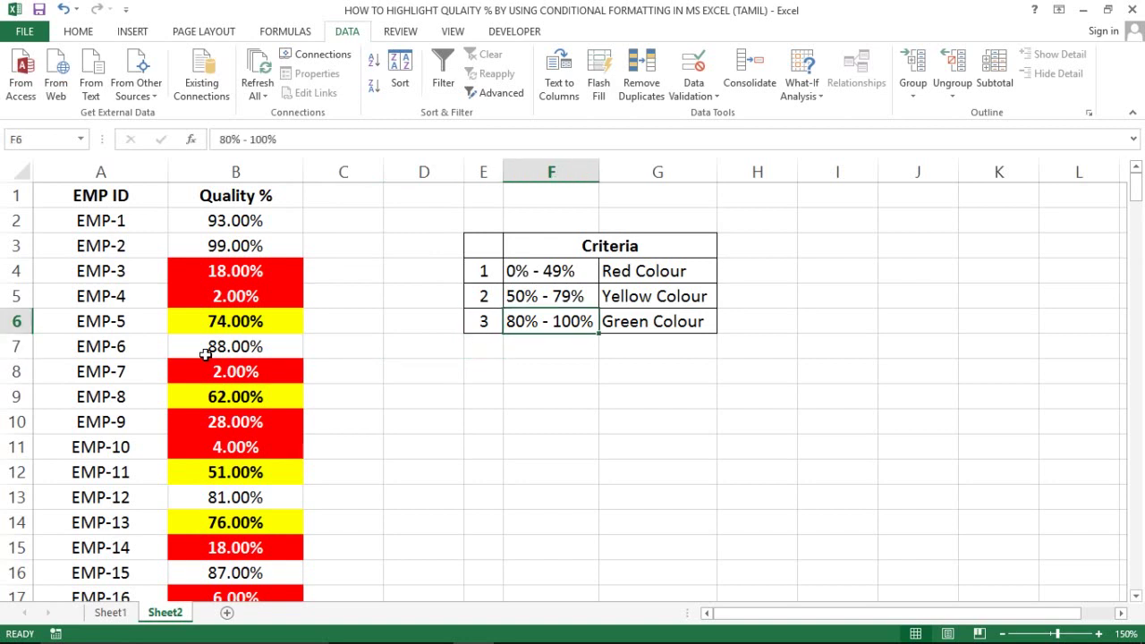
pyautogui.press('Left')
pyautogui.press('Left')
pyautogui.press('Left')
pyautogui.press('Left')
pyautogui.press('Left')
pyautogui.press('Right')
pyautogui.press('Up')
pyautogui.press('Up')
pyautogui.press('Up')
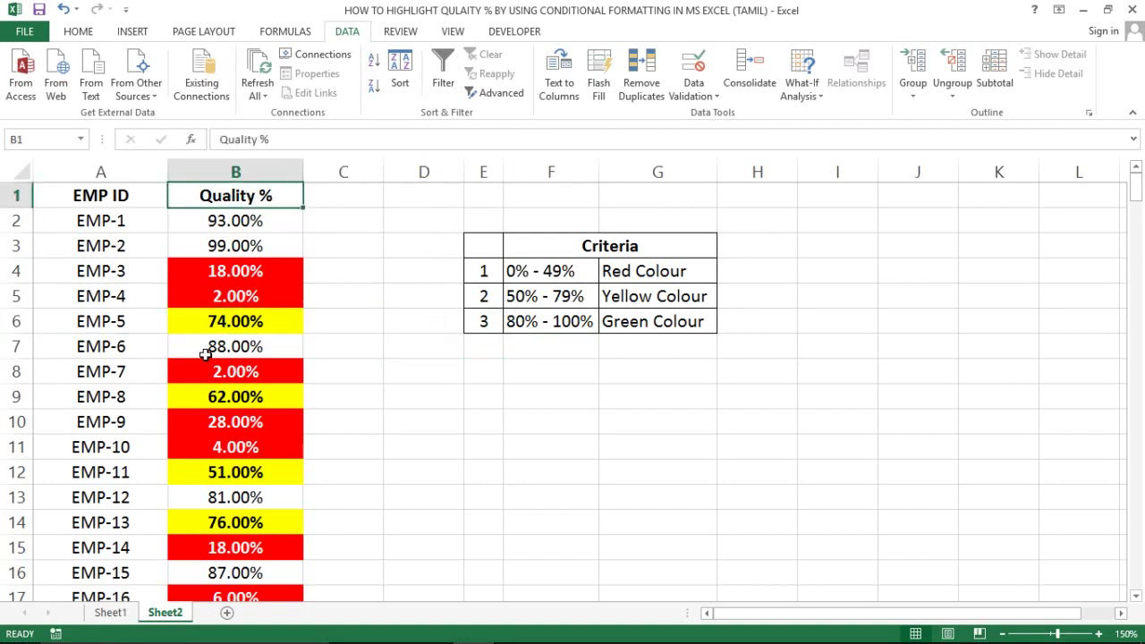
pyautogui.press('Down')
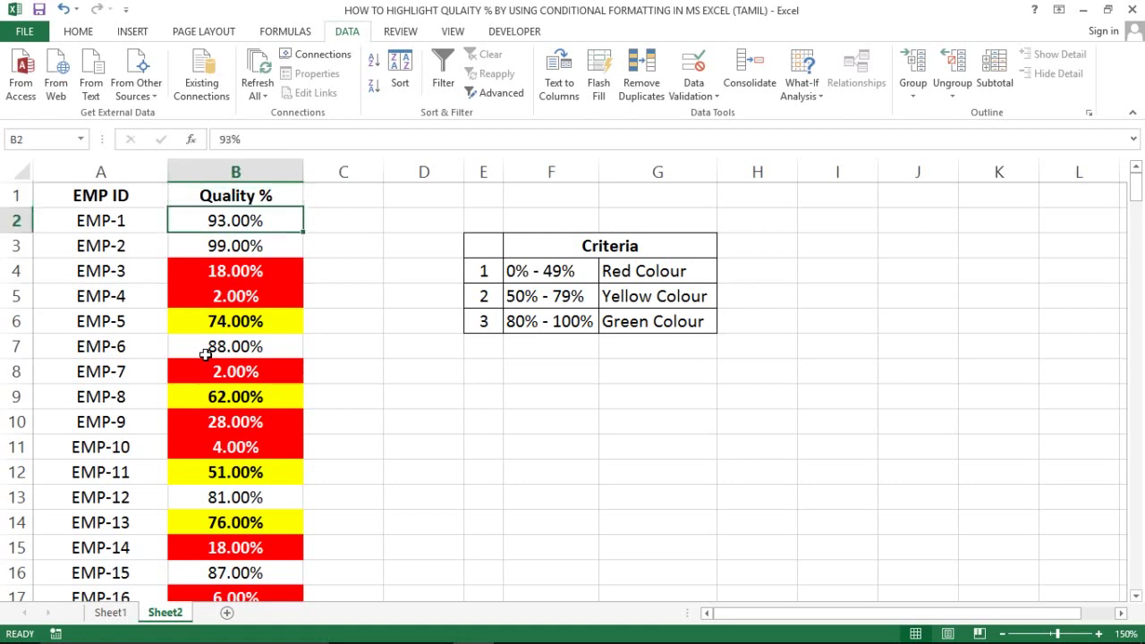
# Step: Select the Quality % values and start a new 'Cell Value between 80% and 100%' rule
pyautogui.hotkey('ctrl', 'shift', 'Down')
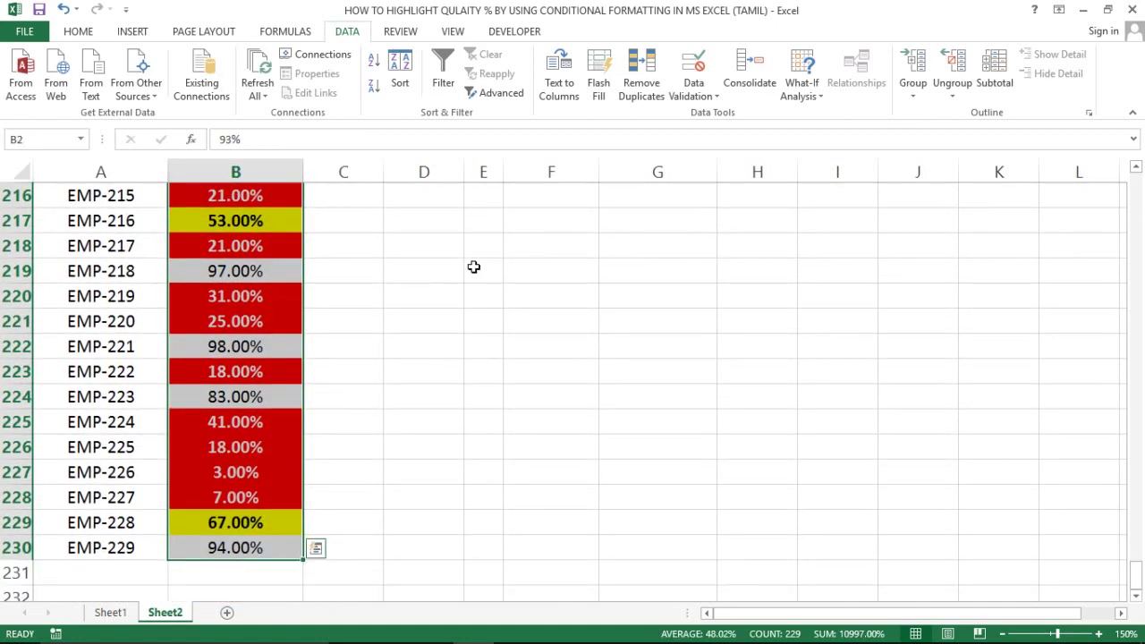
pyautogui.click(76, 34)
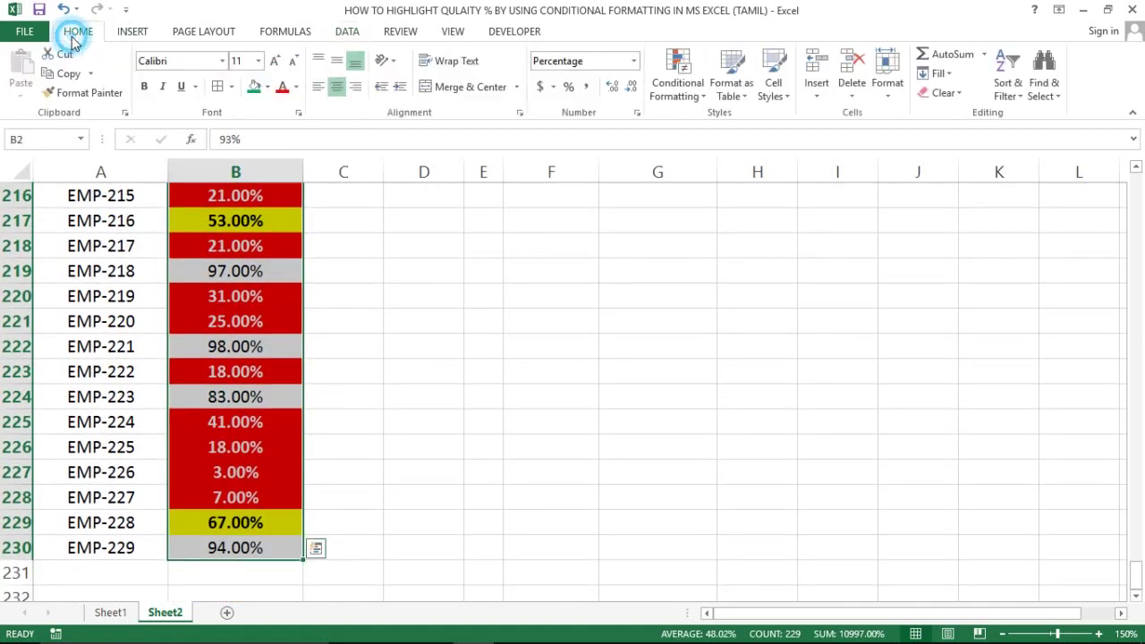
pyautogui.click(687, 95)
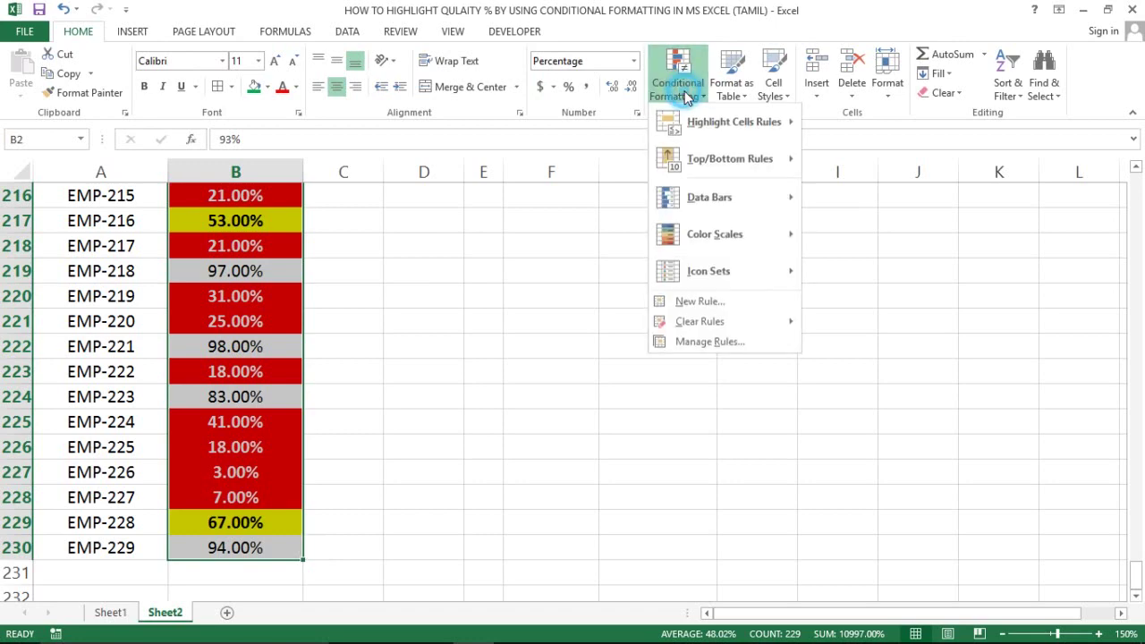
pyautogui.click(694, 347)
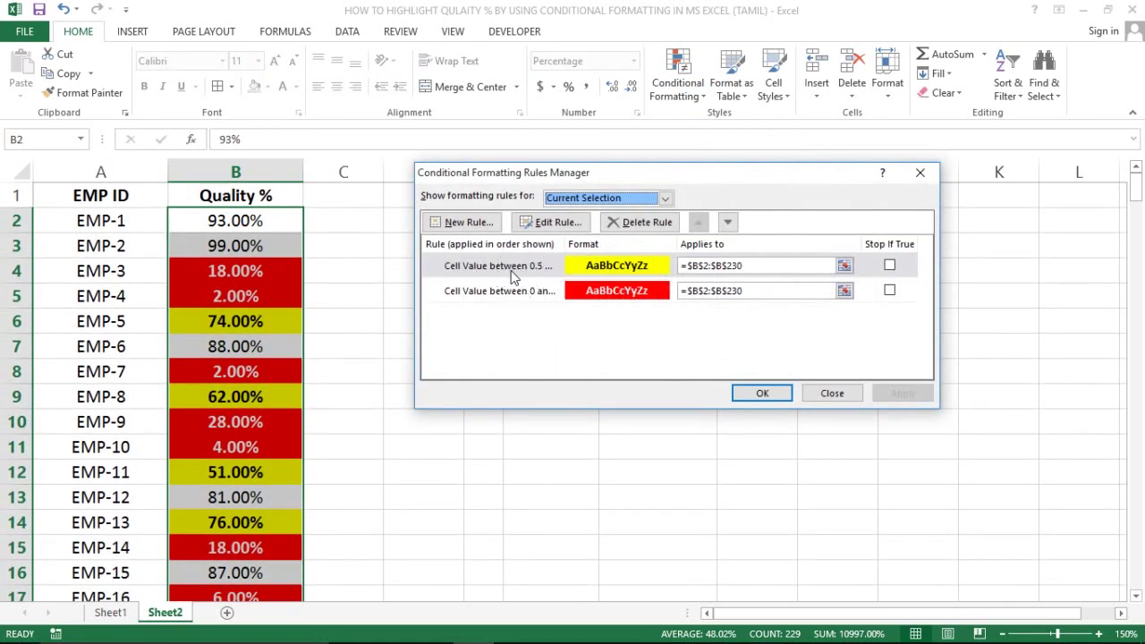
pyautogui.click(458, 224)
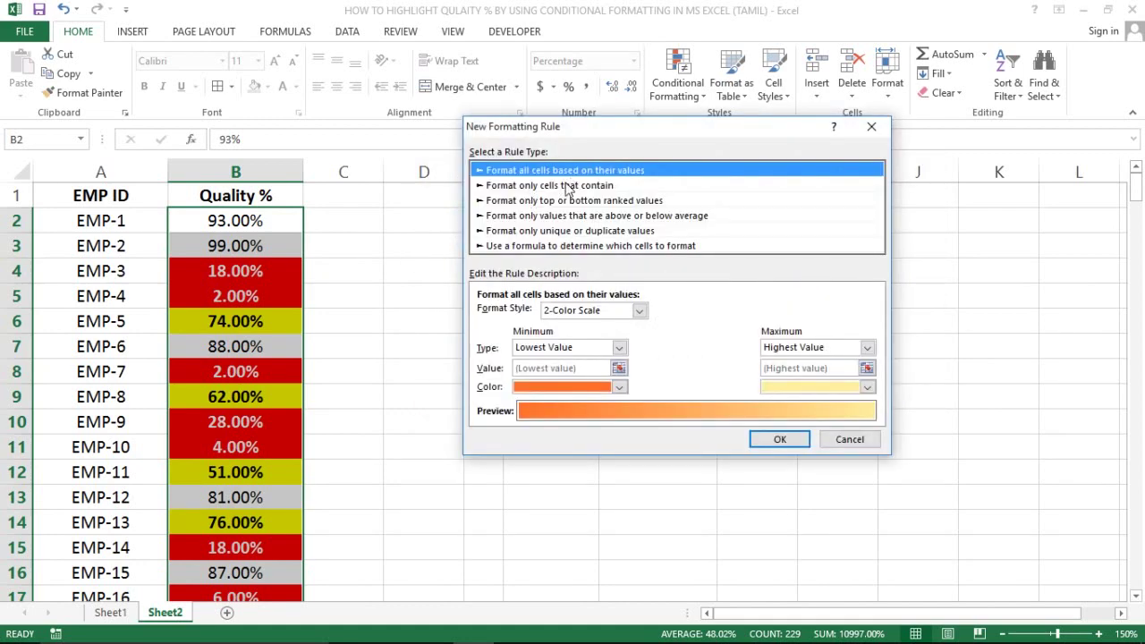
pyautogui.click(567, 189)
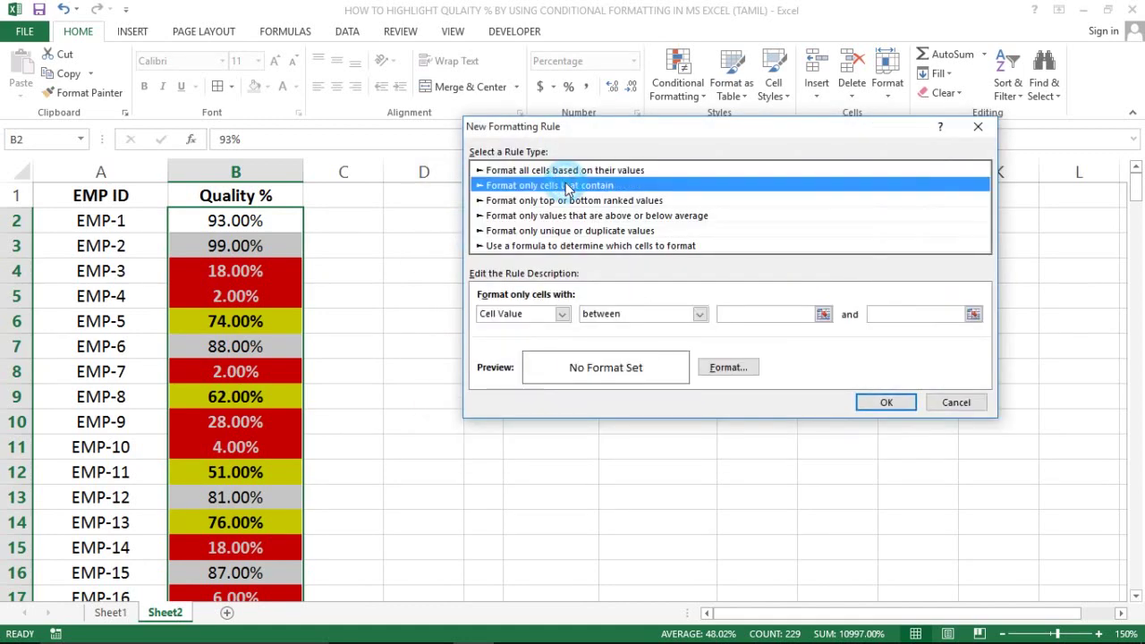
pyautogui.click(760, 315)
pyautogui.write('80')
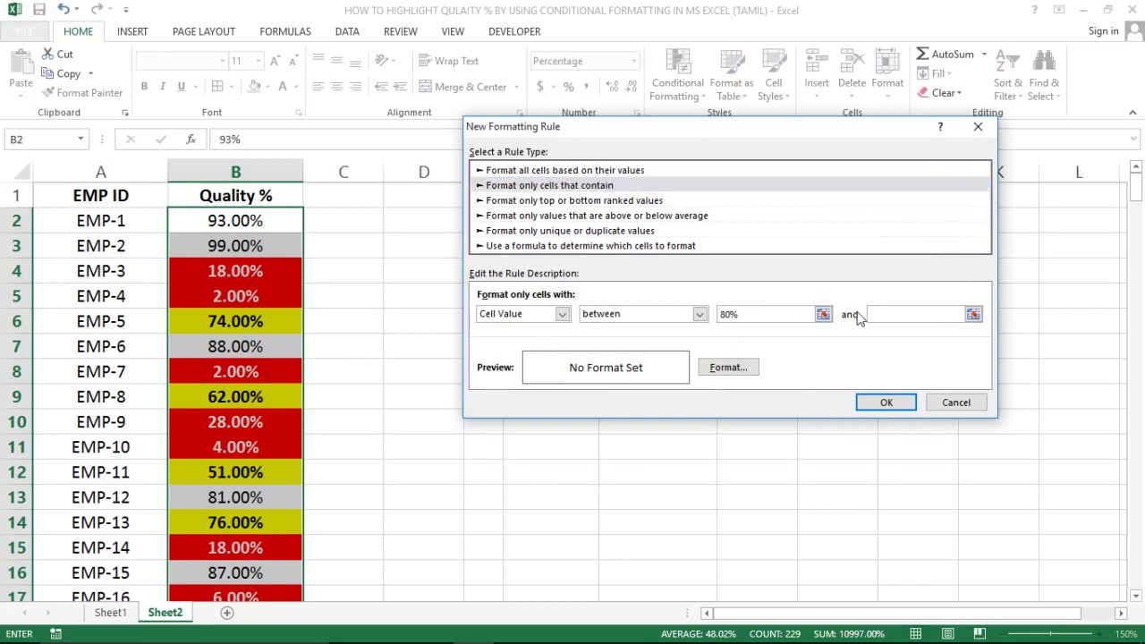
pyautogui.click(885, 312)
# Step: Give the 80%–100% rule green fill and bold text, then apply it and close the Rules Manager
pyautogui.click(724, 367)
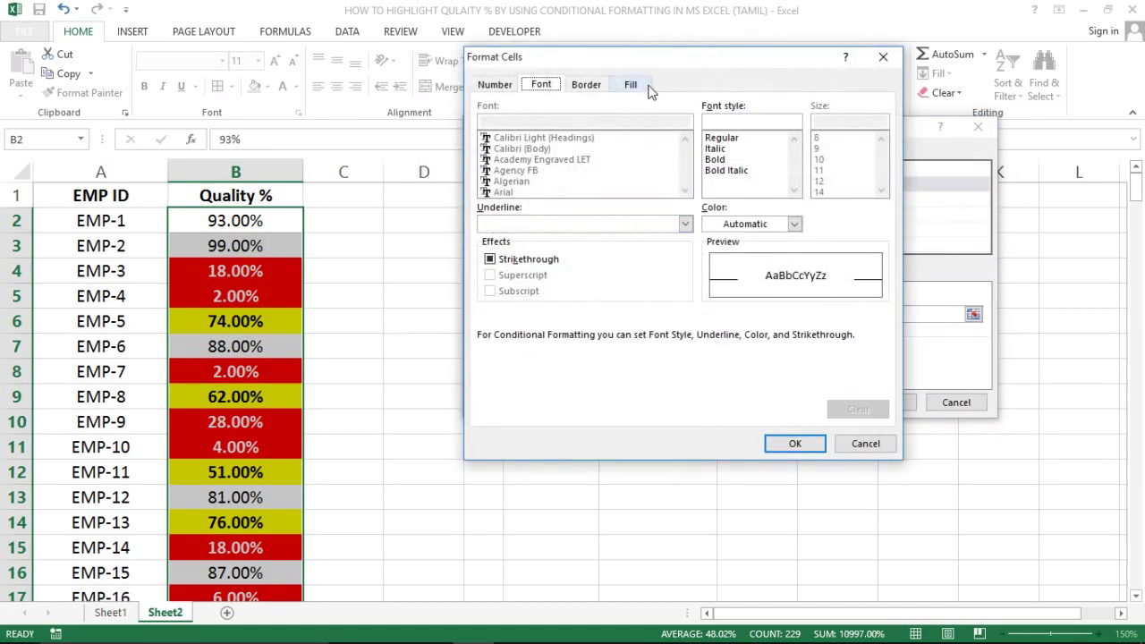
pyautogui.click(642, 87)
pyautogui.click(567, 250)
pyautogui.click(720, 160)
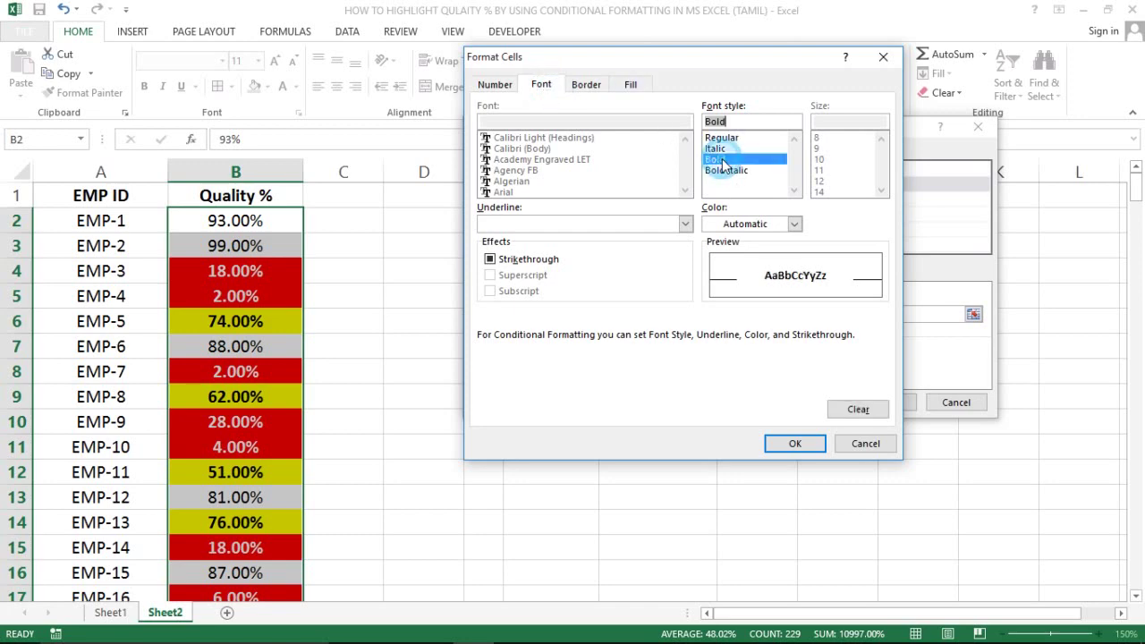
pyautogui.click(748, 224)
pyautogui.click(716, 243)
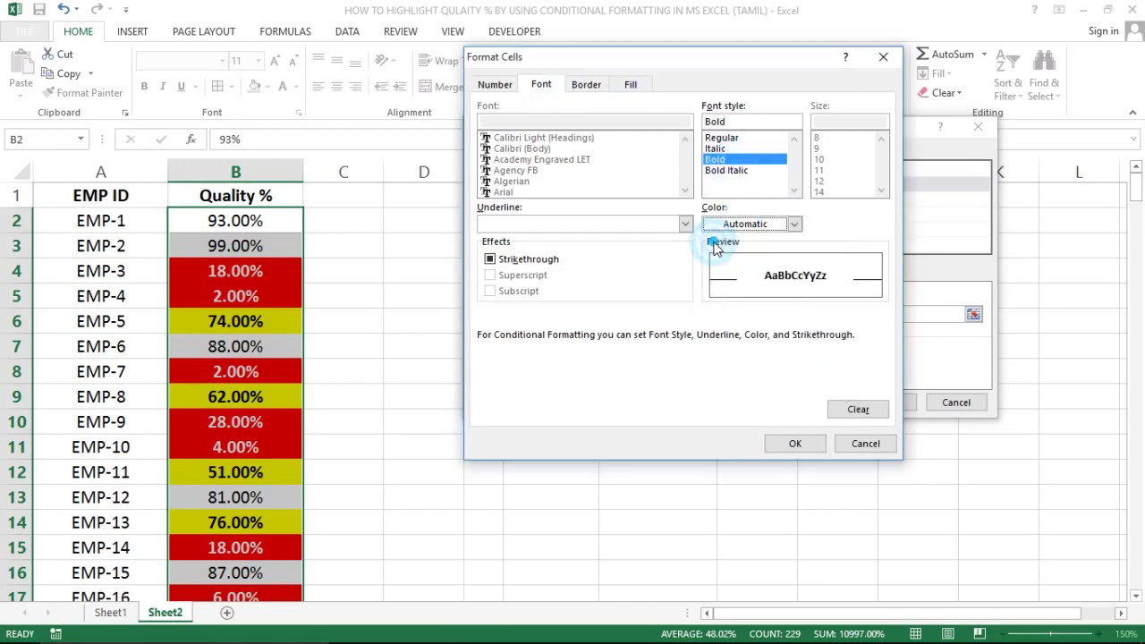
pyautogui.click(795, 444)
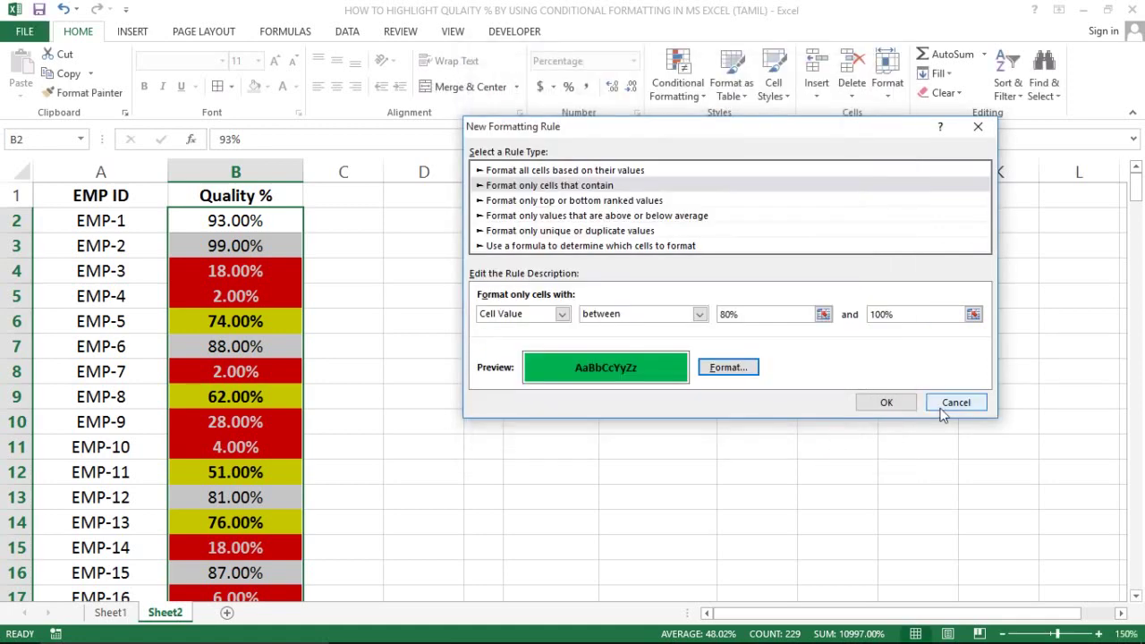
pyautogui.click(892, 404)
pyautogui.click(903, 394)
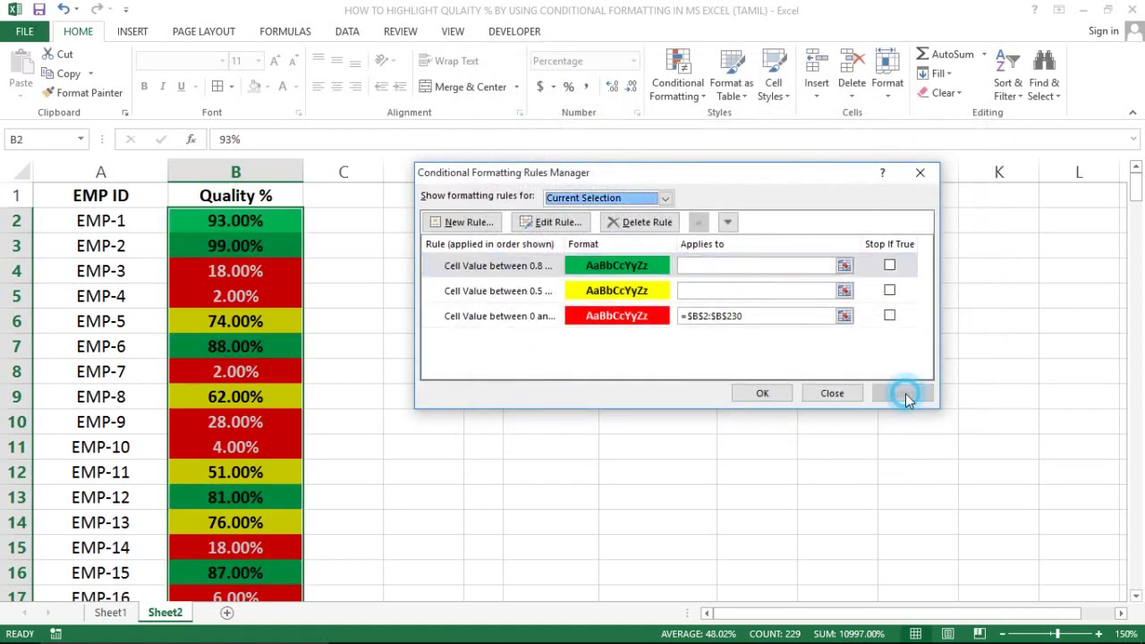
pyautogui.click(762, 393)
pyautogui.click(335, 341)
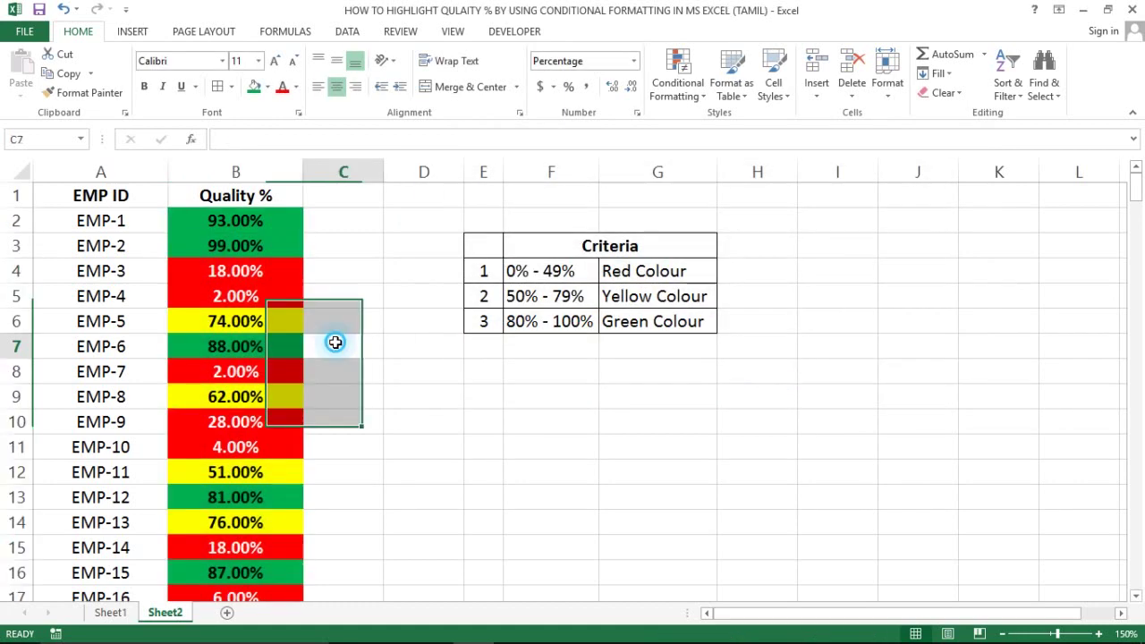
pyautogui.click(223, 327)
pyautogui.press('Right')
pyautogui.click(224, 327)
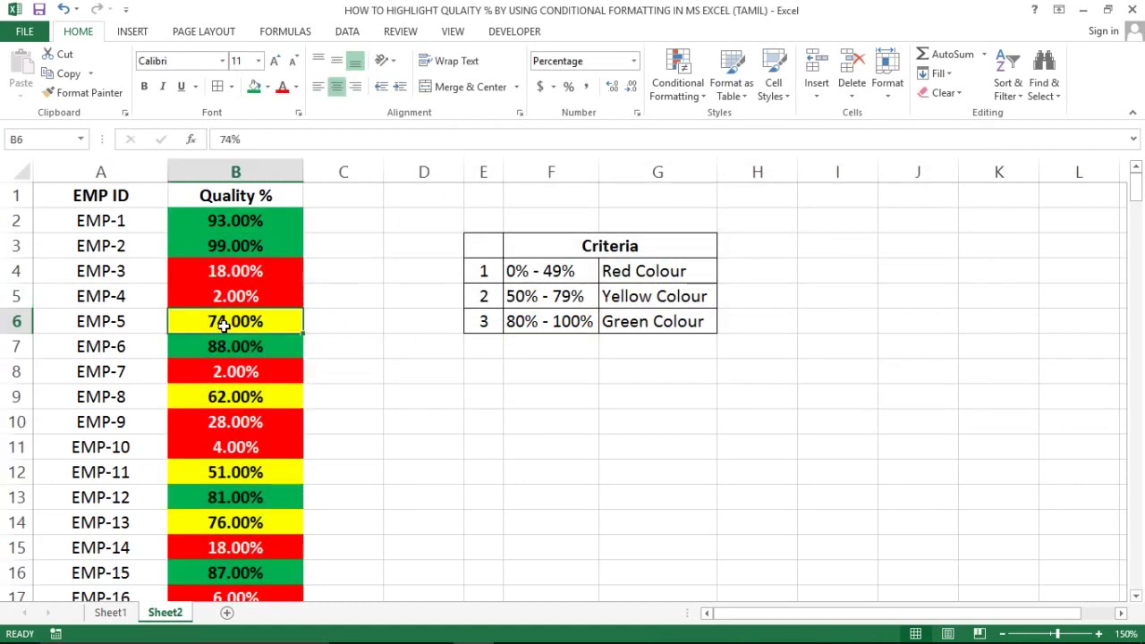
pyautogui.hotkey('ctrl', 'Up')
pyautogui.press('Right')
pyautogui.press('Left')
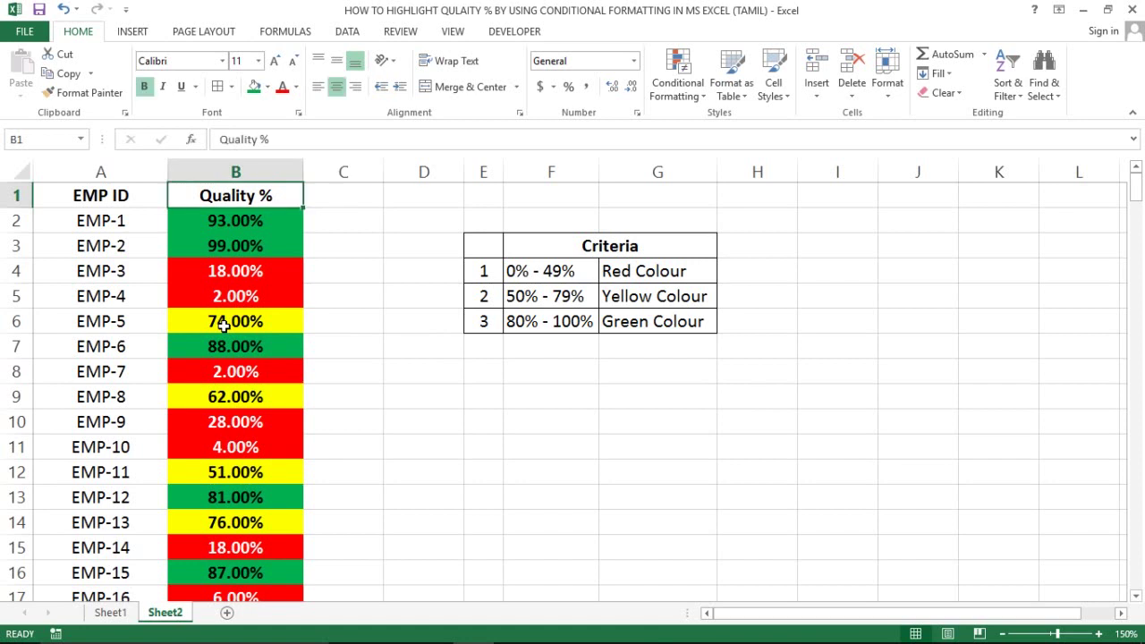
pyautogui.hotkey('alt', 'a')
pyautogui.press('t')
pyautogui.hotkey('alt', 'Down')
pyautogui.press('Down')
pyautogui.press('Down')
pyautogui.press('Down')
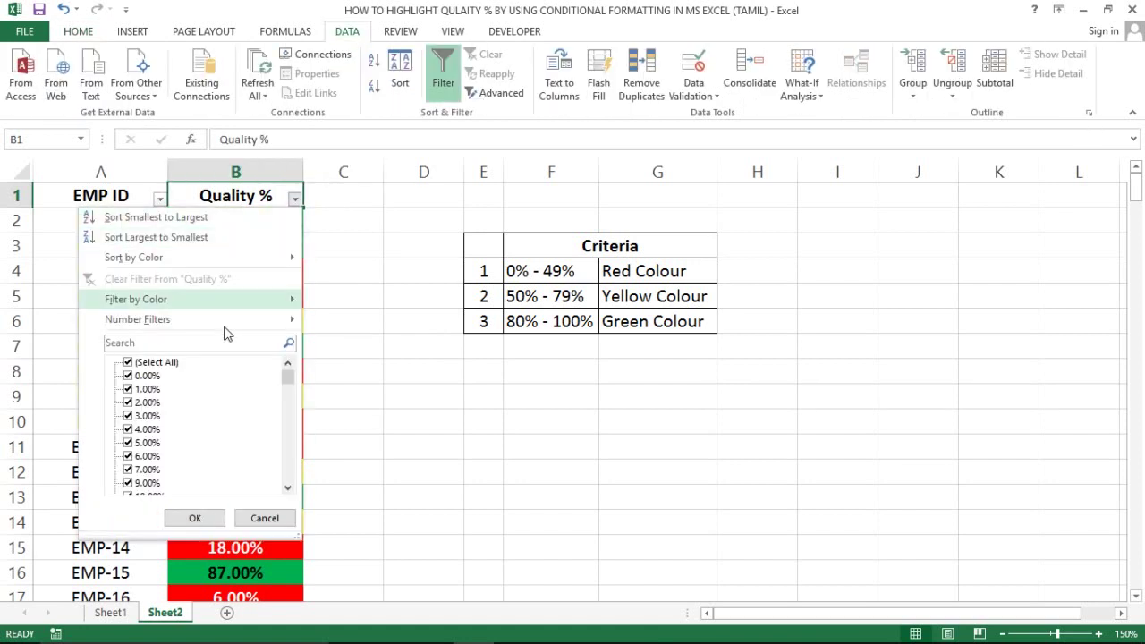
pyautogui.press('Right')
pyautogui.press('Down')
pyautogui.press('Up')
pyautogui.press('Up')
pyautogui.press('Down')
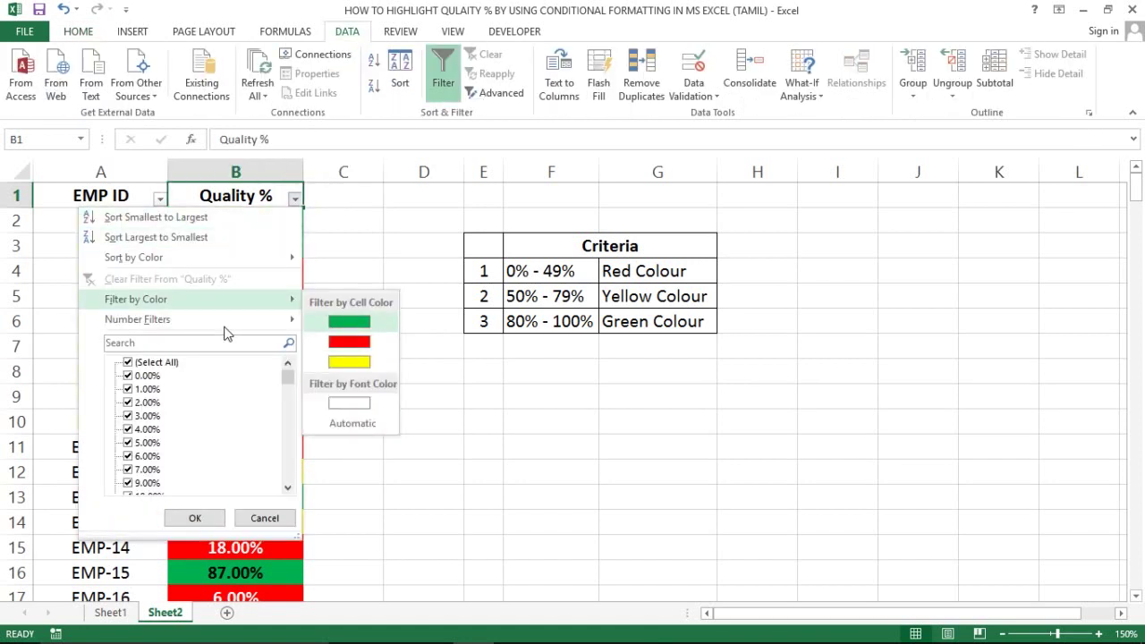
pyautogui.press('Down')
pyautogui.press('Up')
pyautogui.press('Return')
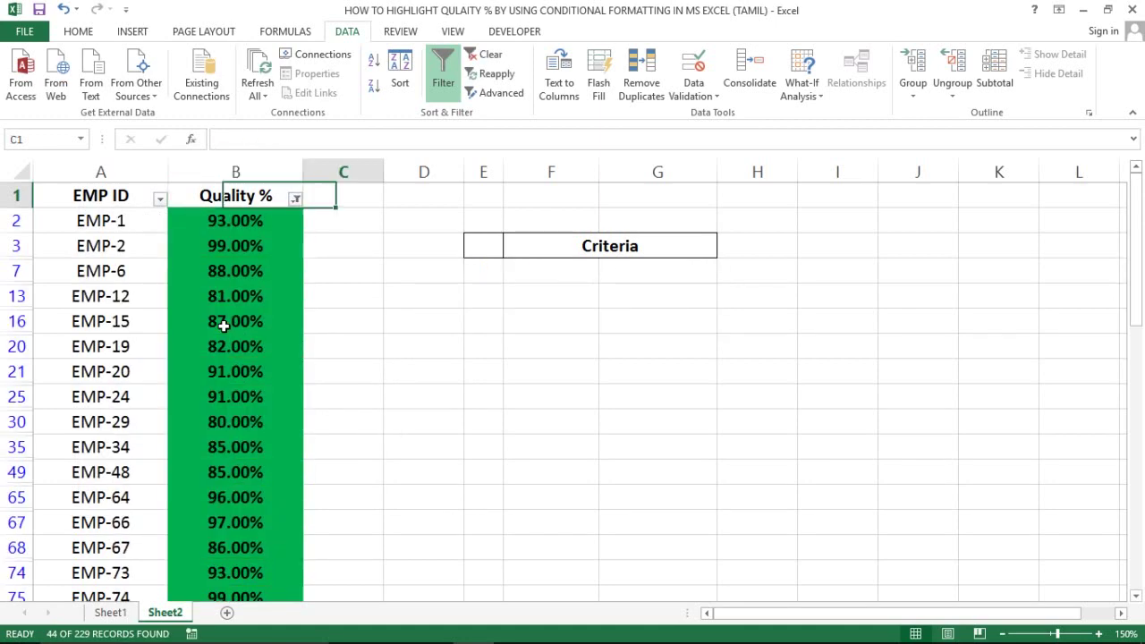
pyautogui.press('Down')
pyautogui.press('Down')
pyautogui.press('Down')
pyautogui.press('Down')
pyautogui.press('Down')
pyautogui.press('Down')
pyautogui.press('Down')
pyautogui.press('Down')
pyautogui.press('Down')
pyautogui.press('Down')
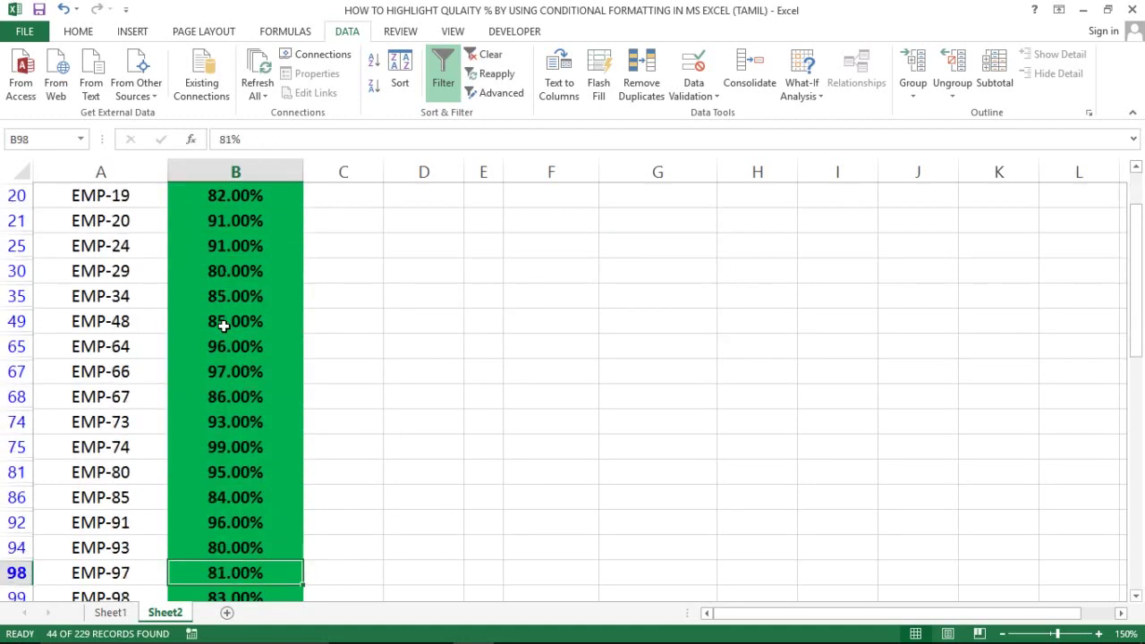
pyautogui.press('Down')
pyautogui.press('Down')
pyautogui.press('Down')
pyautogui.press('Down')
pyautogui.press('Down')
pyautogui.press('Down')
pyautogui.press('Down')
pyautogui.press('Down')
pyautogui.press('Down')
pyautogui.press('Down')
pyautogui.press('Down')
pyautogui.press('Down')
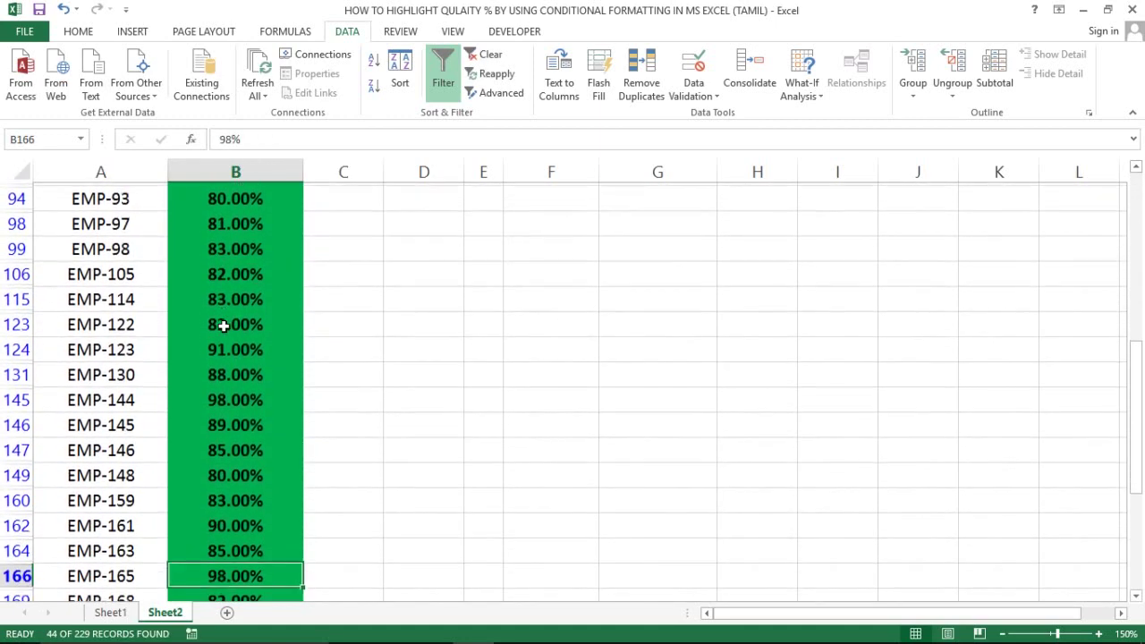
pyautogui.press('Down')
pyautogui.press('Down')
pyautogui.press('Down')
pyautogui.press('Down')
pyautogui.press('Down')
pyautogui.press('Down')
pyautogui.press('Down')
pyautogui.press('Down')
pyautogui.press('Up')
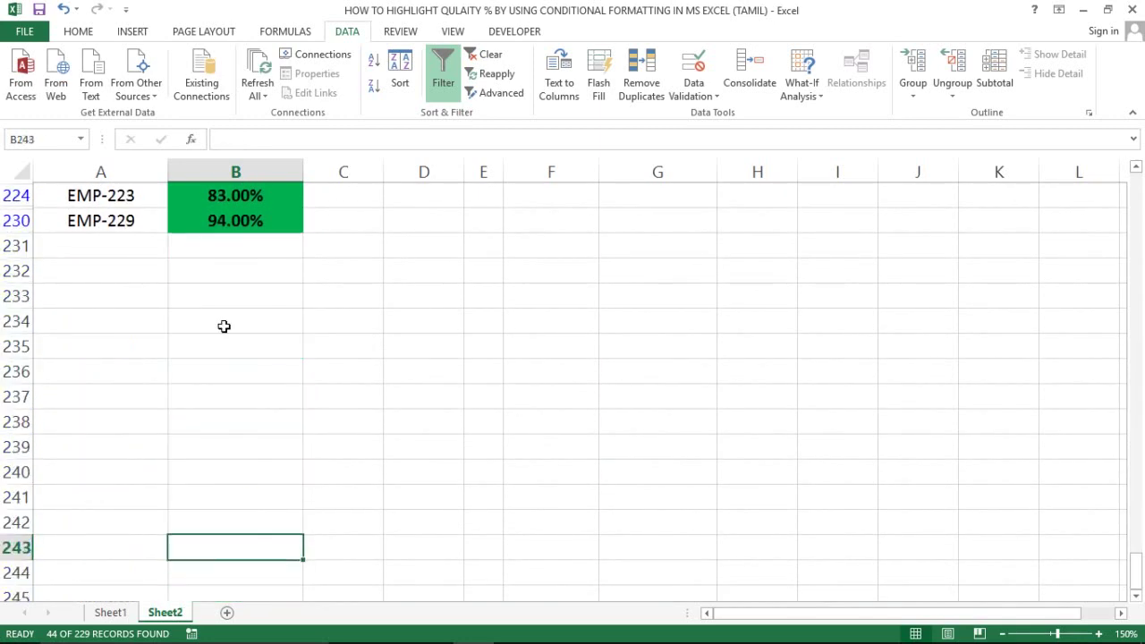
pyautogui.press('Up')
pyautogui.press('Up')
pyautogui.press('Up')
pyautogui.press('Up')
pyautogui.press('Up')
pyautogui.press('Up')
pyautogui.hotkey('ctrl', 'Up')
pyautogui.press('Right')
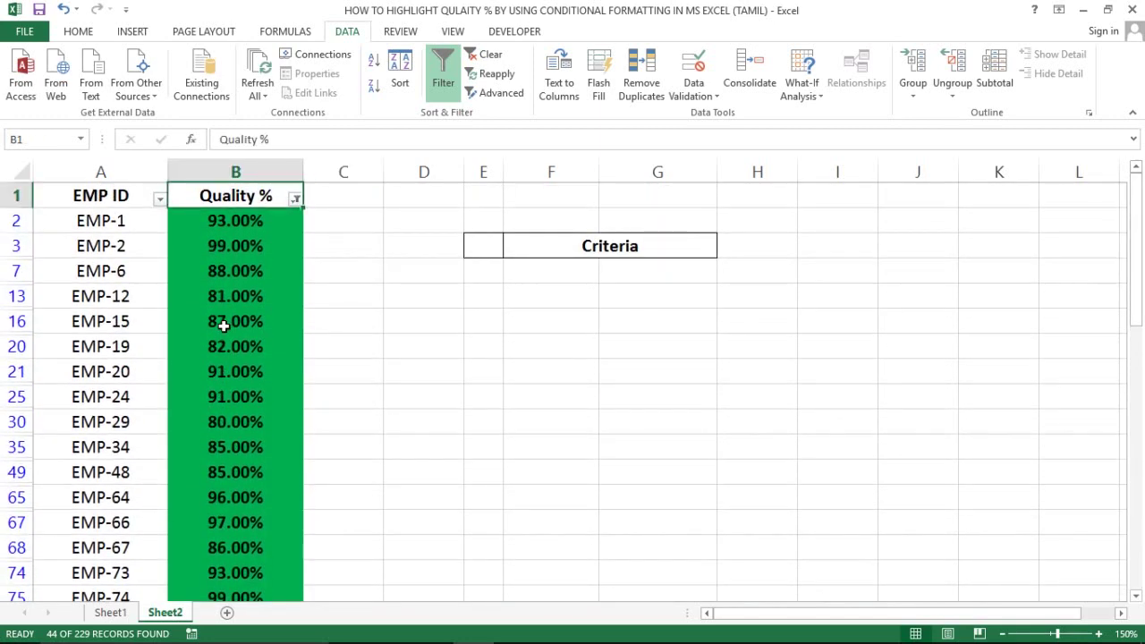
pyautogui.hotkey('alt', 'a')
pyautogui.press('c')
pyautogui.press('Left')
pyautogui.press('Down')
pyautogui.press('Down')
# Step: Change B5 to 60% and EMP-1's quality in B2 to 40%
pyautogui.press('Down')
pyautogui.press('Down')
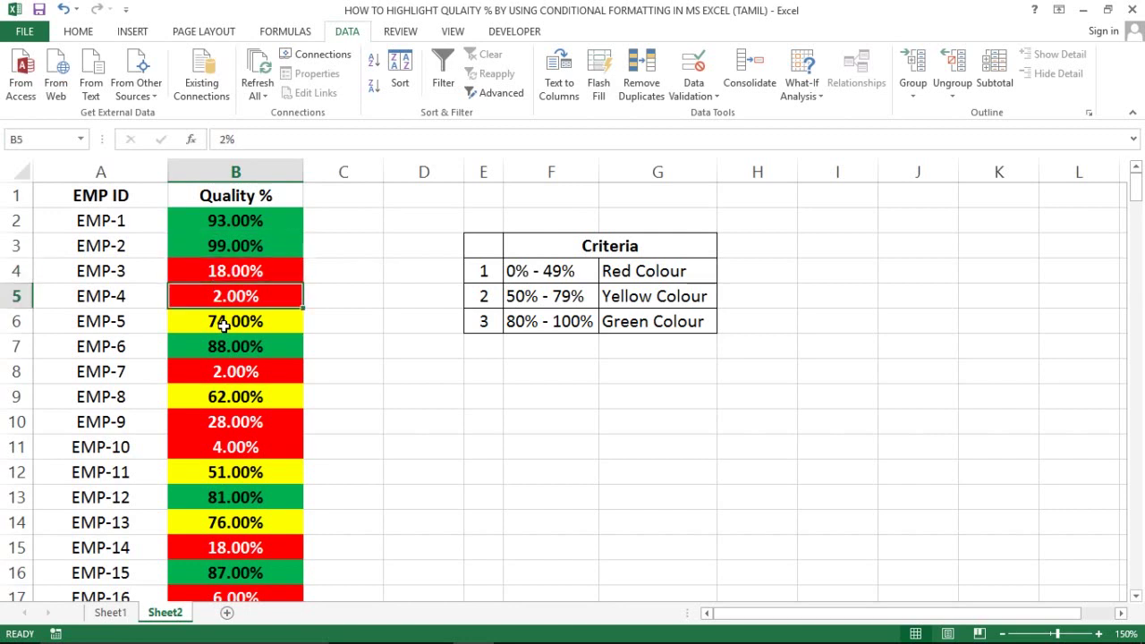
pyautogui.press('Up')
pyautogui.press('Down')
pyautogui.write('60')
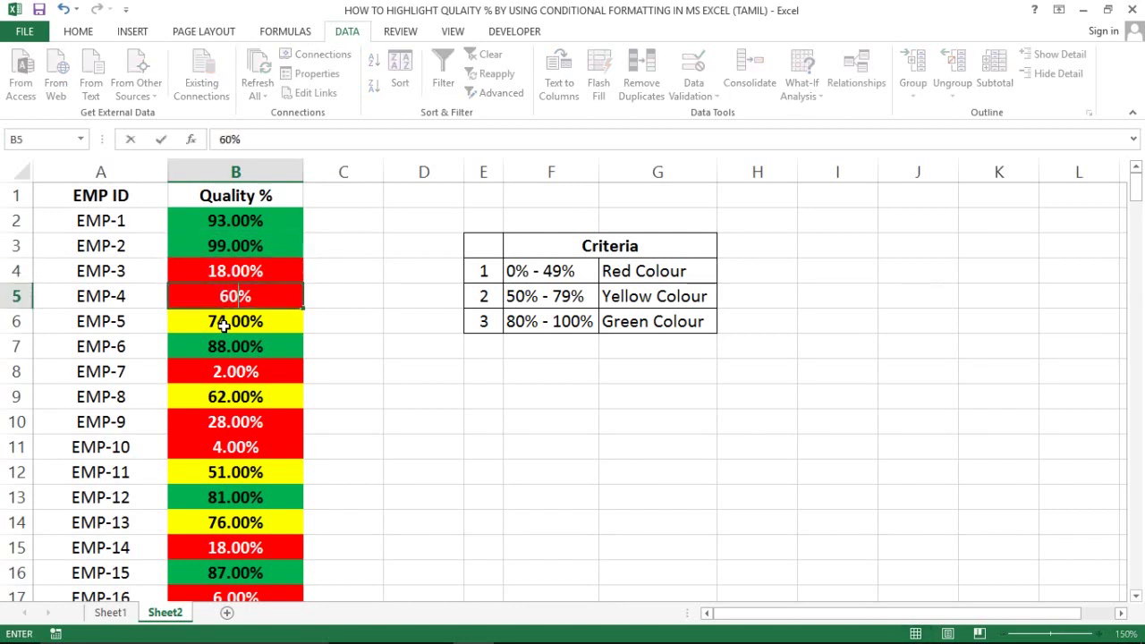
pyautogui.press('Return')
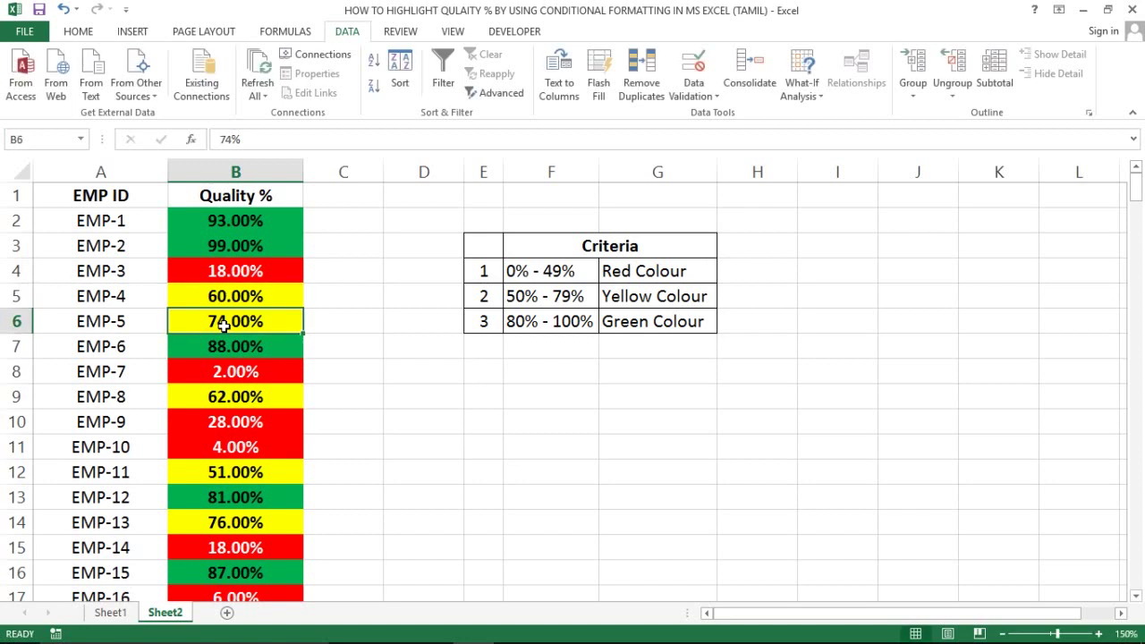
pyautogui.press('Up')
pyautogui.press('Up')
pyautogui.press('Up')
pyautogui.press('Up')
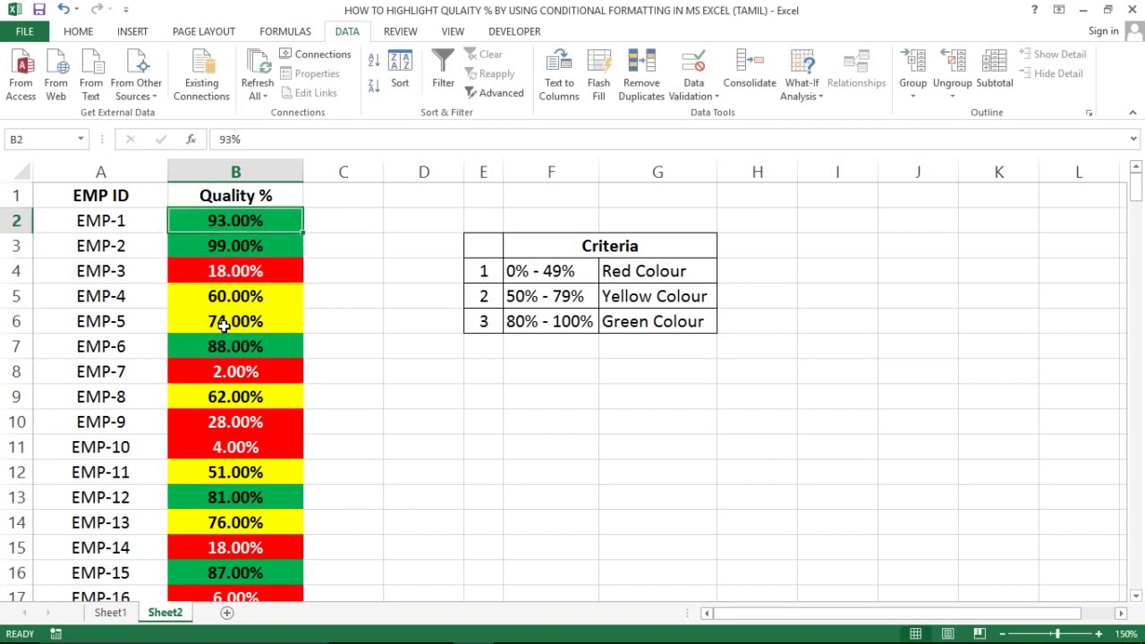
pyautogui.write('40')
pyautogui.press('Return')
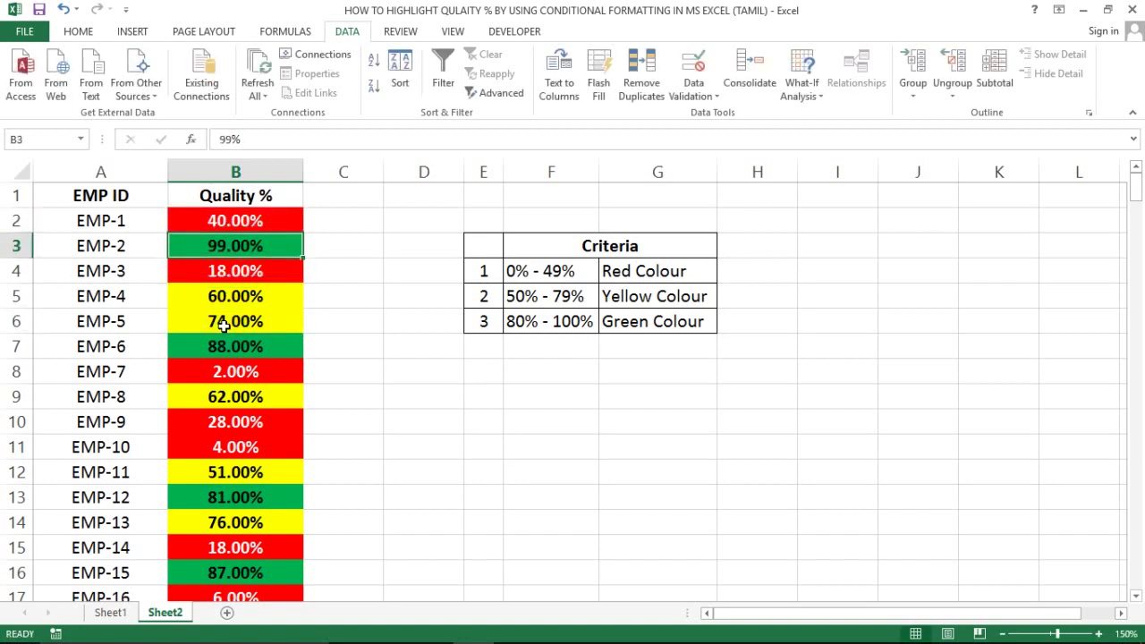
# Step: Change EMP-13's quality in B14 to 95% and check the end of the data
pyautogui.click(215, 520)
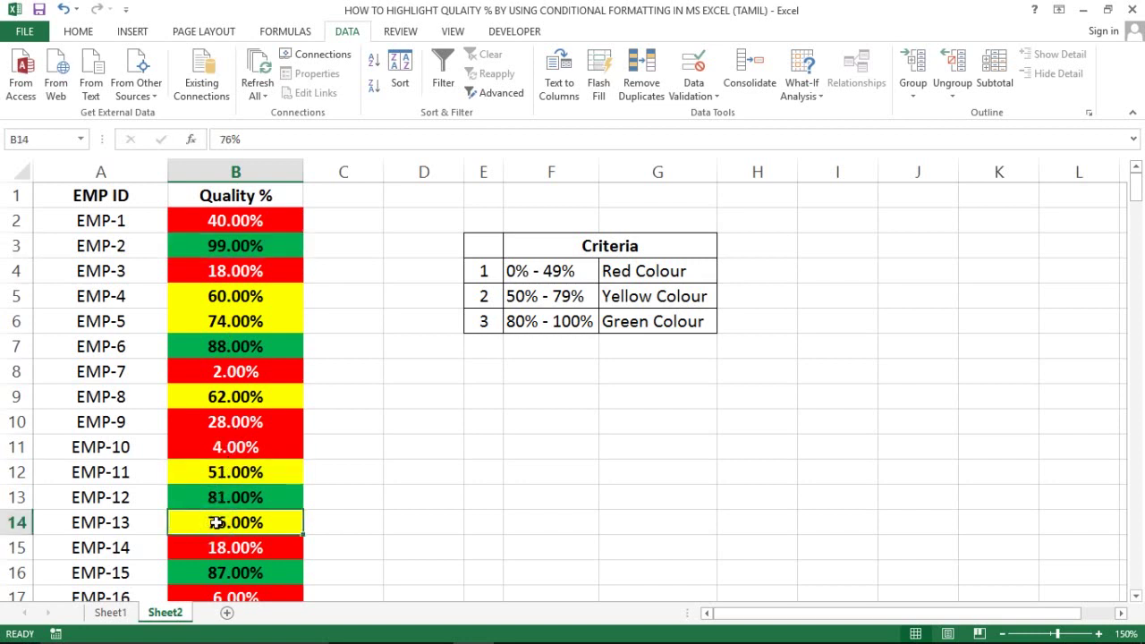
pyautogui.write('95')
pyautogui.press('Return')
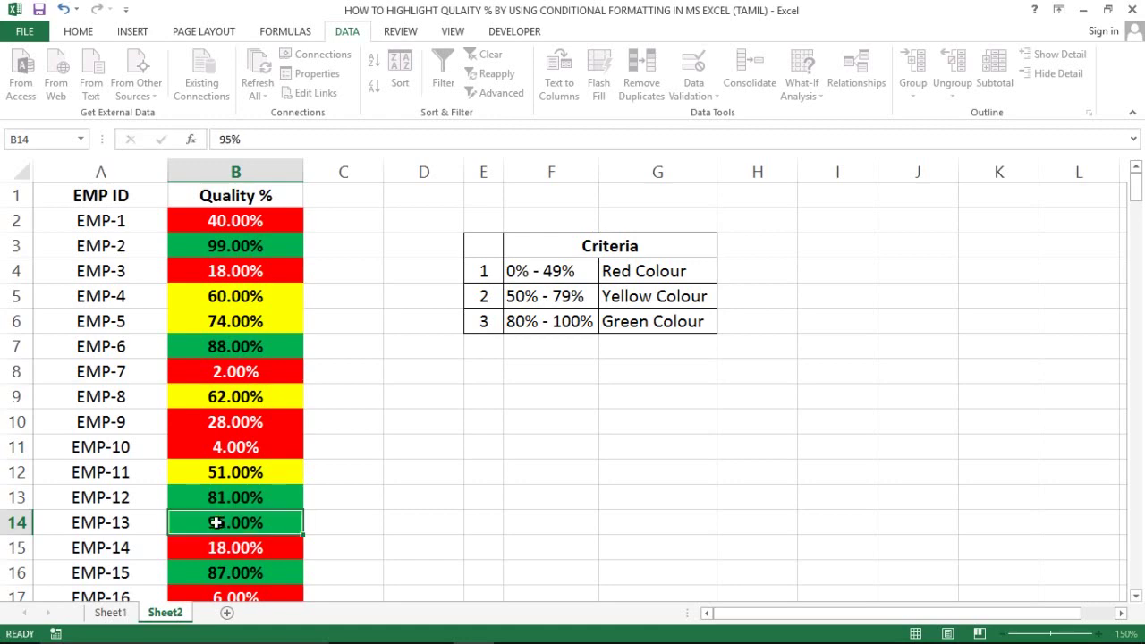
pyautogui.click(252, 465)
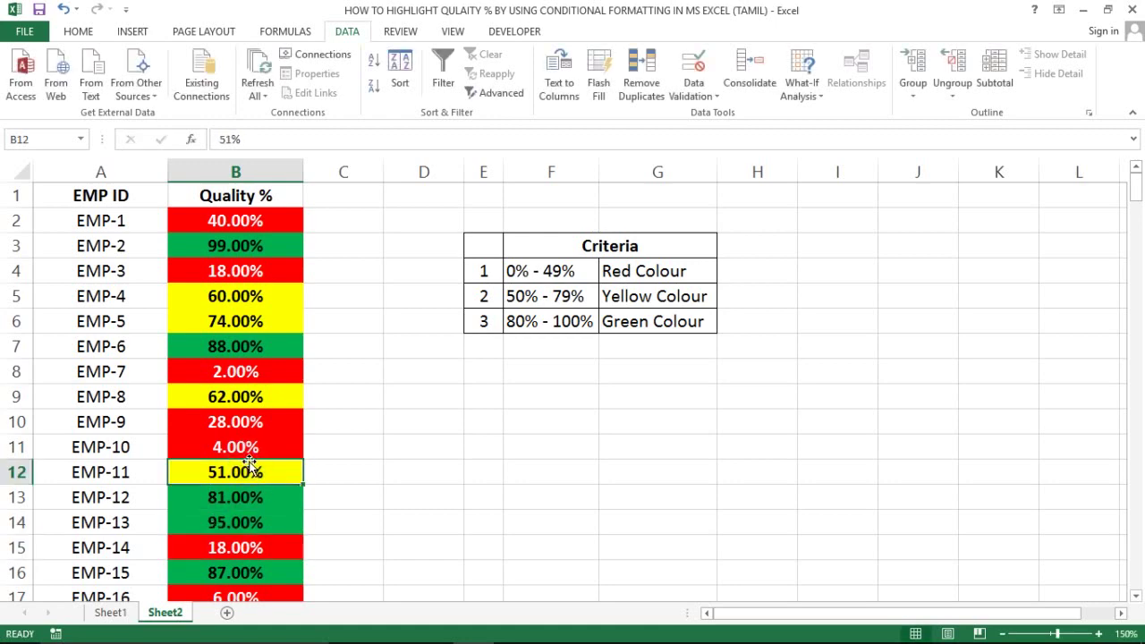
pyautogui.press('Down')
pyautogui.hotkey('ctrl', 'Down')
pyautogui.hotkey('ctrl', 'Down')
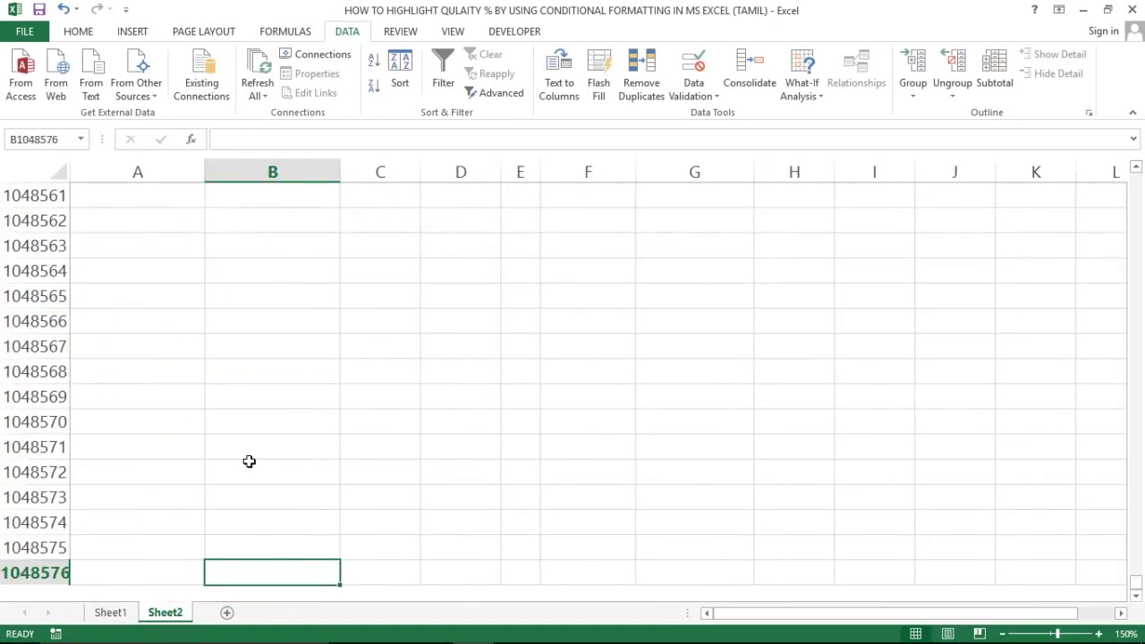
# Step: Inspect the Criteria table cells beside the employee data
pyautogui.hotkey('ctrl', 'Up')
pyautogui.hotkey('ctrl', 'Up')
pyautogui.press('Down')
pyautogui.press('Down')
pyautogui.press('Right')
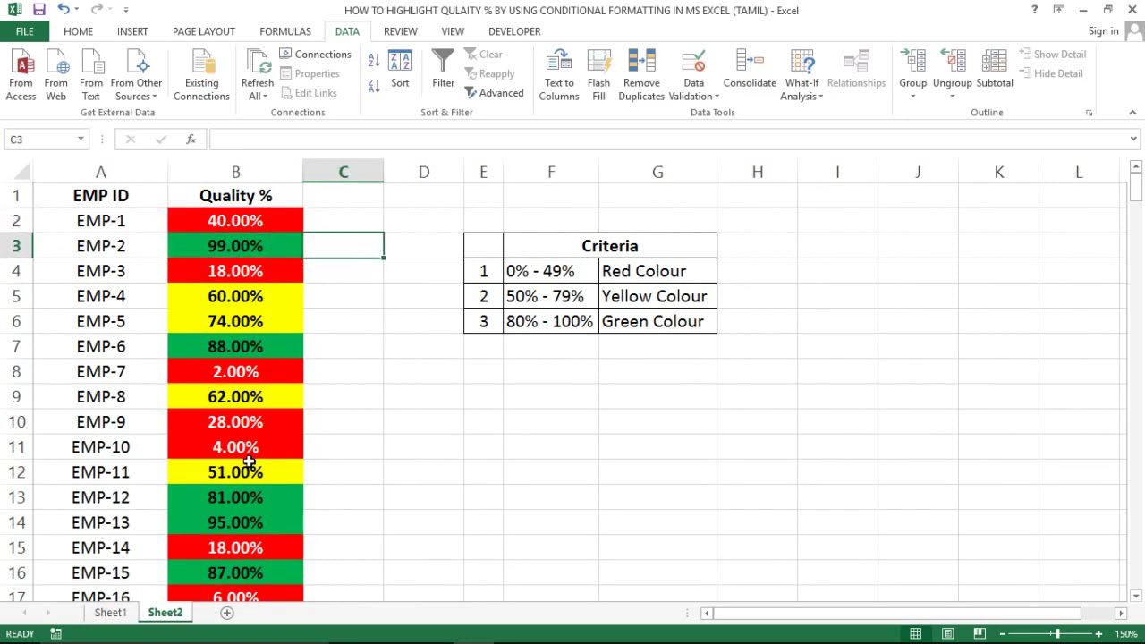
pyautogui.hotkey('ctrl', 'Right')
pyautogui.press('Down')
pyautogui.press('Left')
pyautogui.hotkey('shift', 'Right')
pyautogui.hotkey('shift', 'Right')
pyautogui.hotkey('shift', 'Right')
pyautogui.hotkey('shift', 'Down')
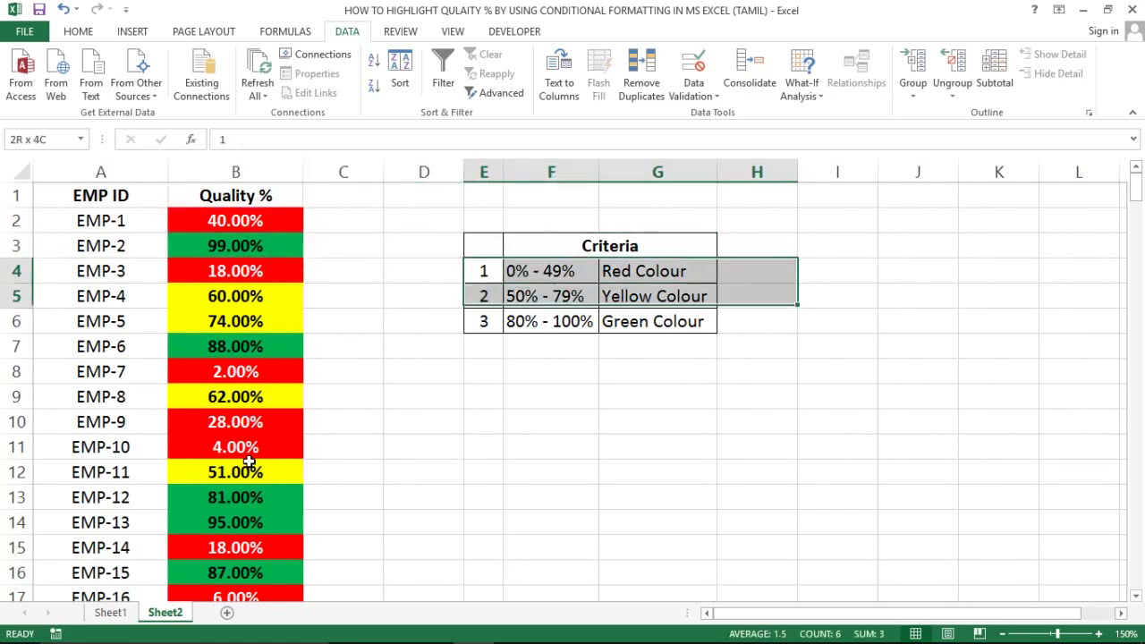
pyautogui.hotkey('shift', 'Down')
pyautogui.hotkey('shift', 'Down')
pyautogui.hotkey('shift', 'Left')
pyautogui.hotkey('shift', 'Up')
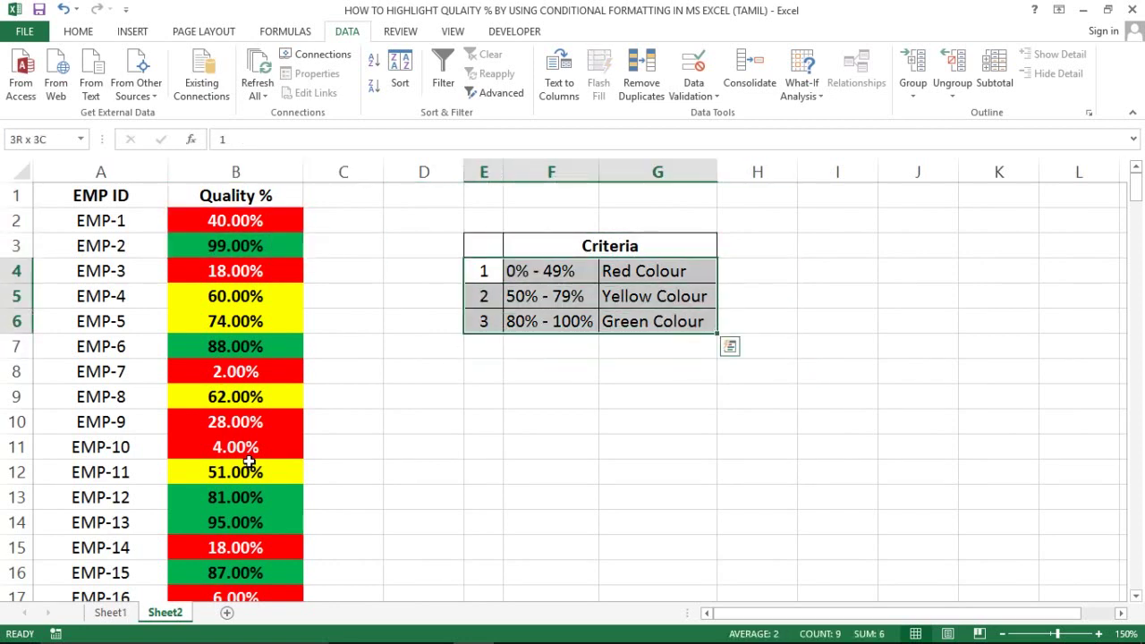
pyautogui.click(571, 268)
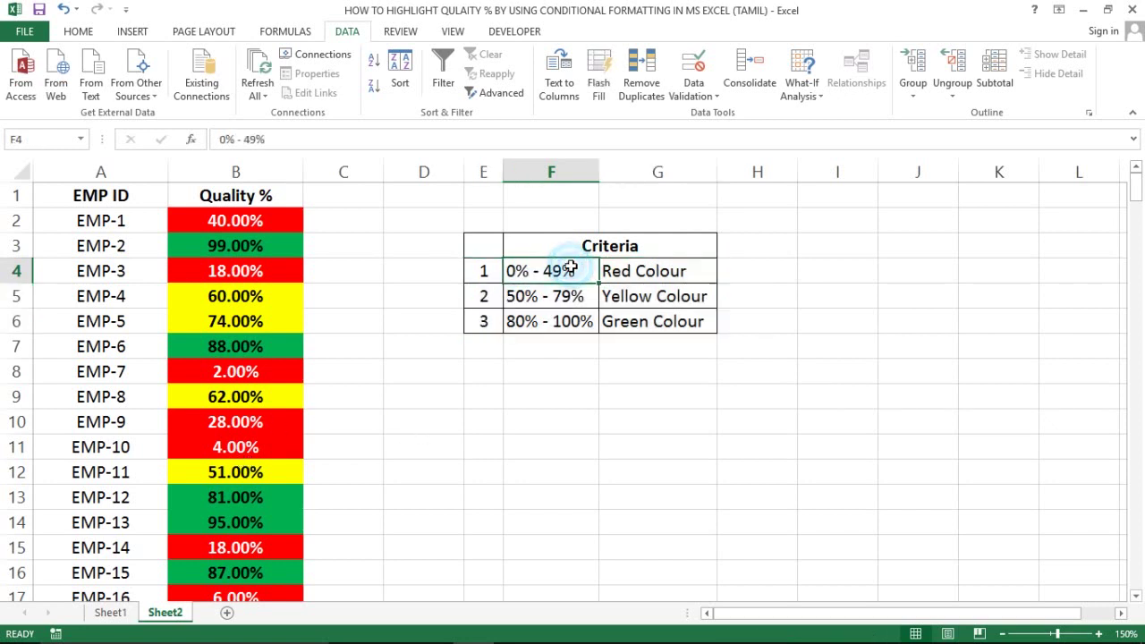
pyautogui.click(545, 252)
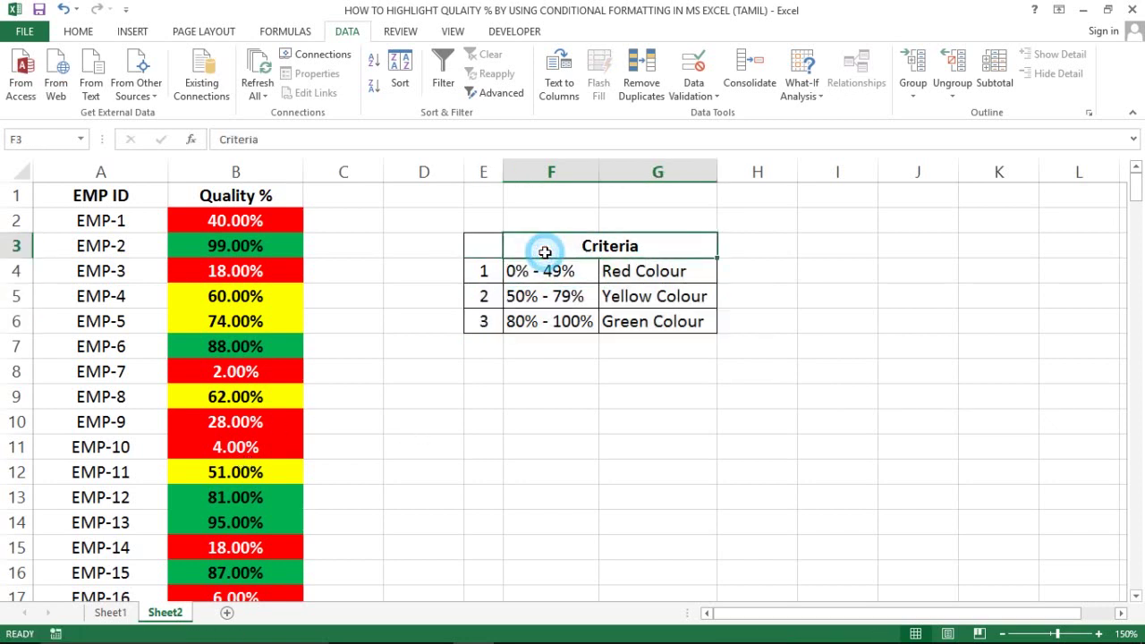
pyautogui.click(440, 230)
# Step: Hide the sheet gridlines and select the EMP ID and Quality % table
pyautogui.click(447, 34)
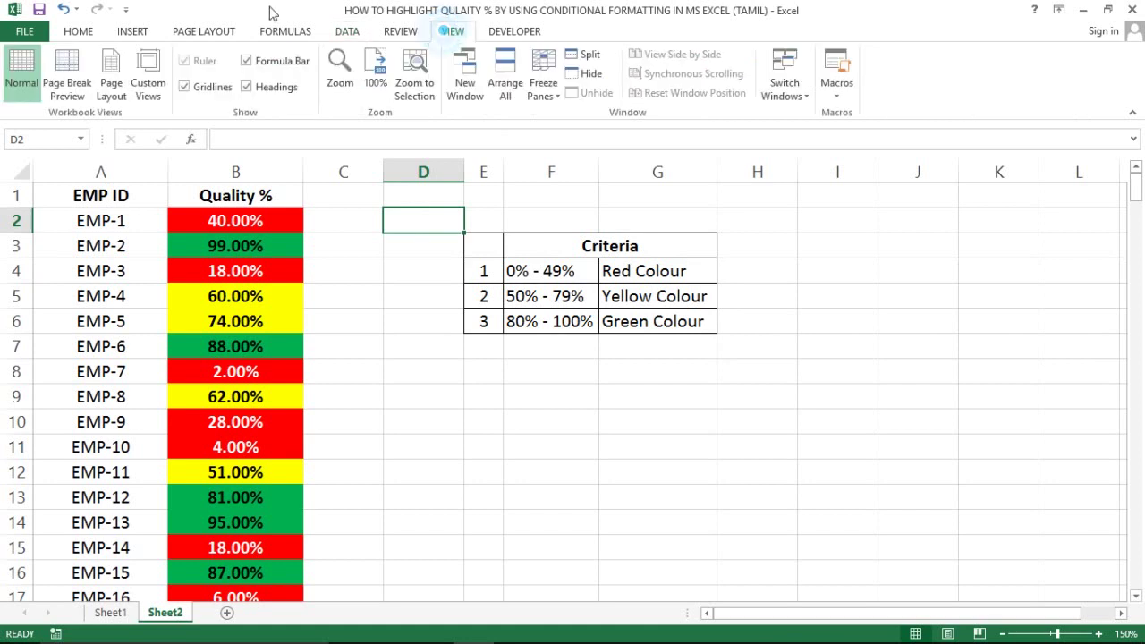
pyautogui.click(186, 88)
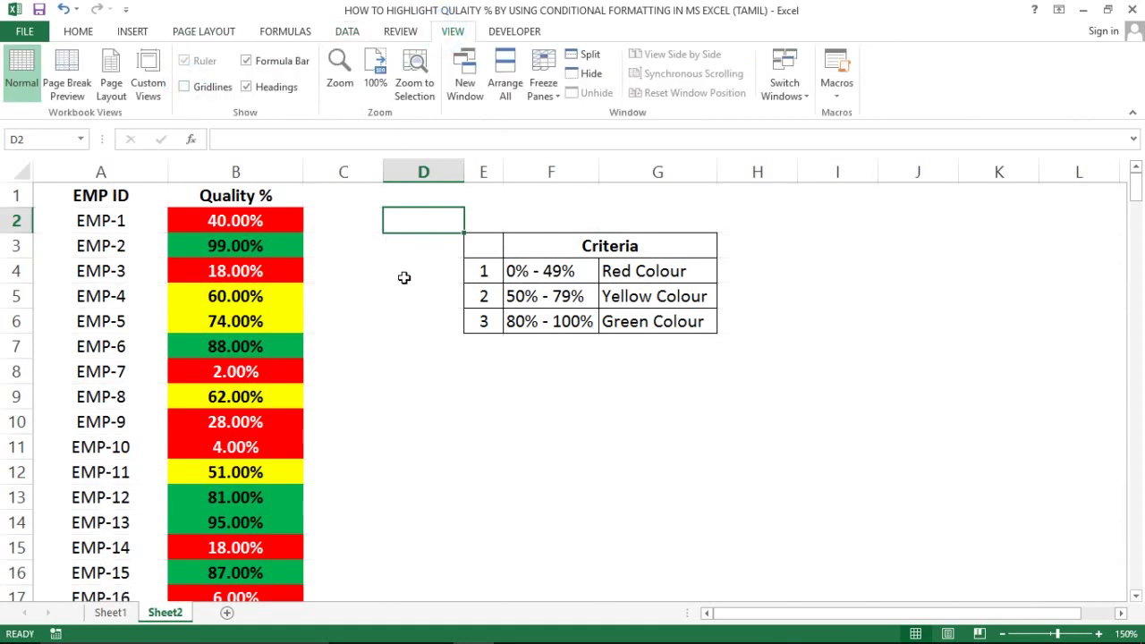
pyautogui.click(404, 277)
pyautogui.click(94, 197)
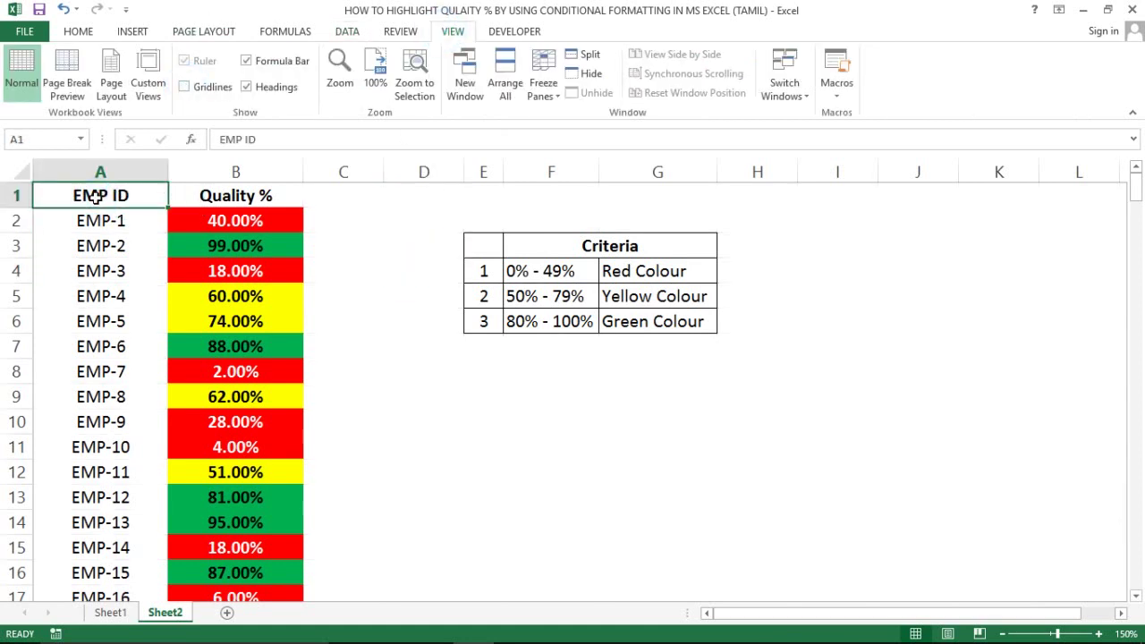
pyautogui.hotkey('ctrl', 'shift', 'Right')
pyautogui.hotkey('ctrl', 'shift', 'Down')
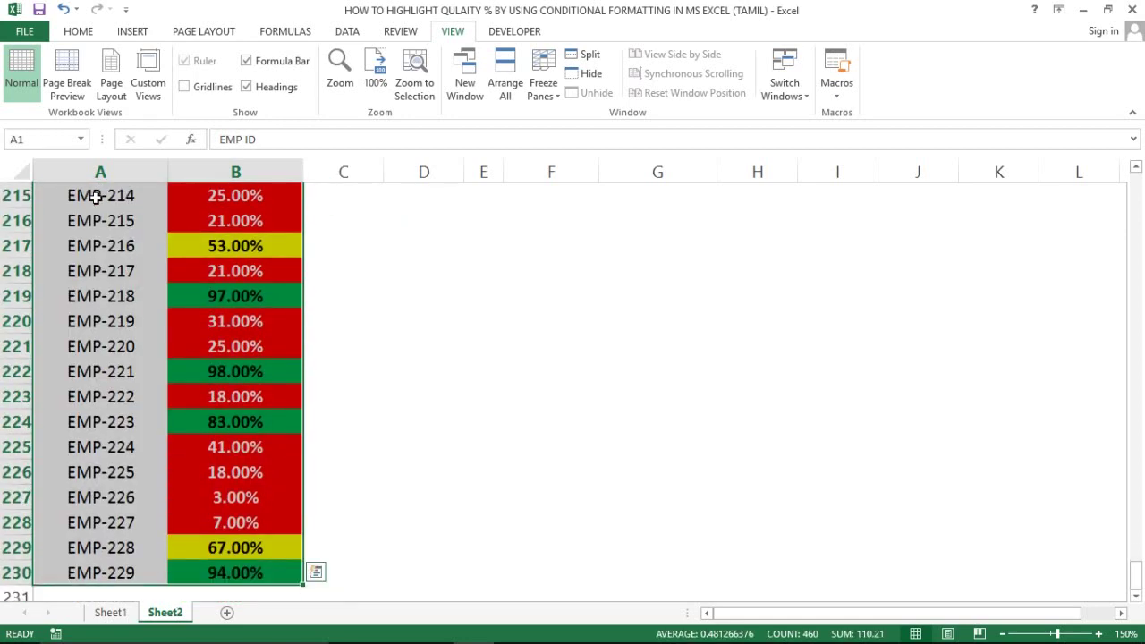
pyautogui.click(78, 33)
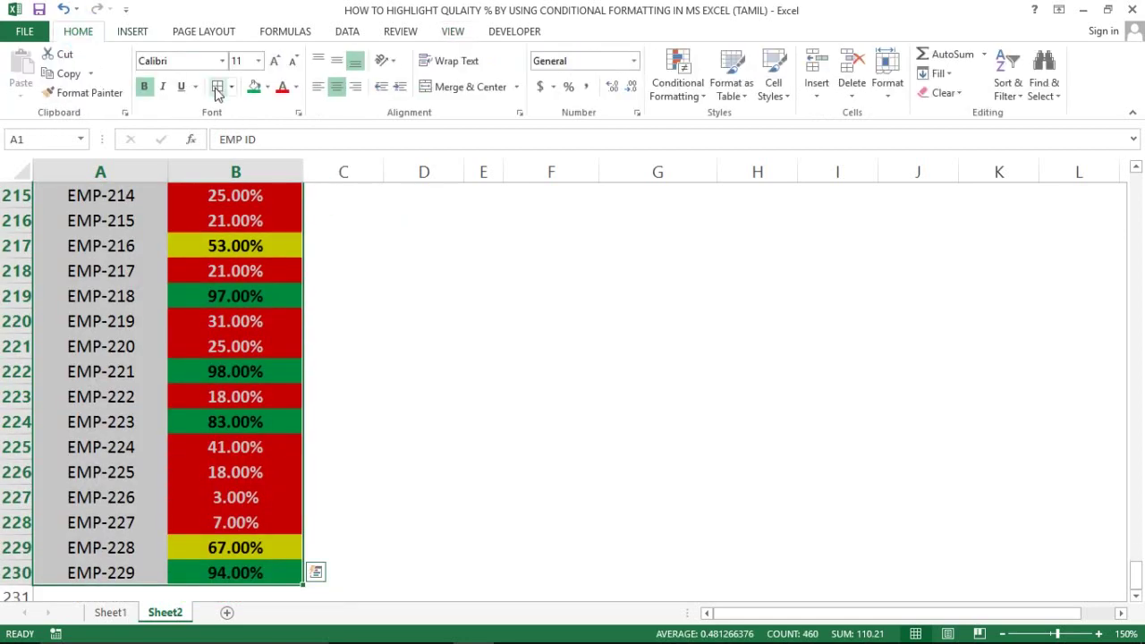
# Step: Review the Criteria table and the data range, ending back at cell A1
pyautogui.hotkey('ctrl', 'BackSpace')
pyautogui.moveTo(453, 238); pyautogui.dragTo(533, 245)
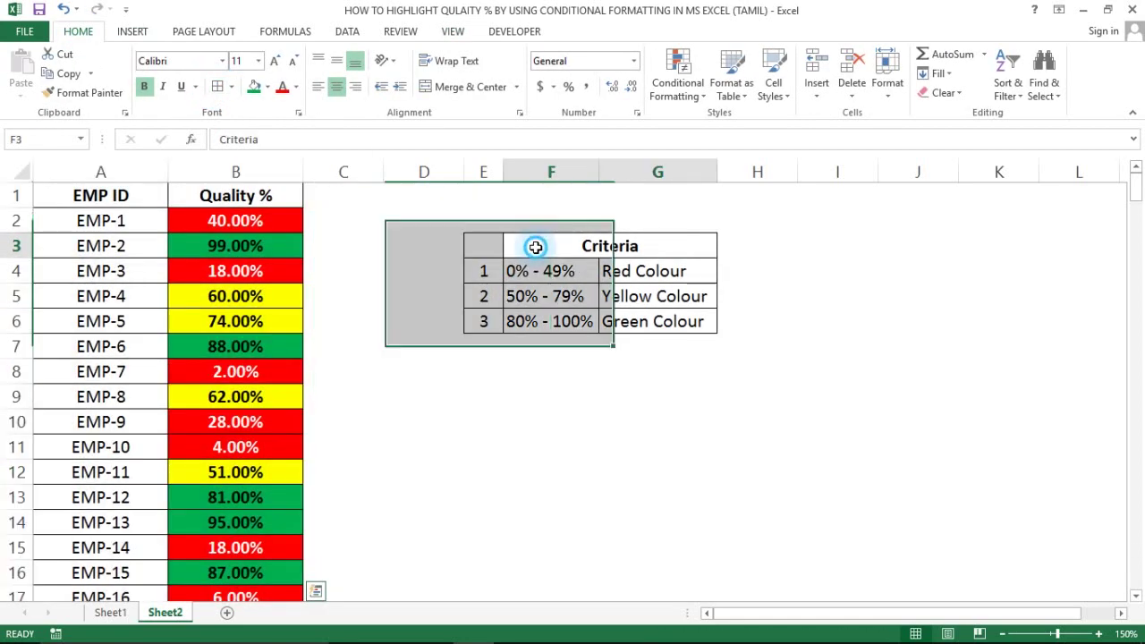
pyautogui.click(535, 246)
pyautogui.press('Left')
pyautogui.hotkey('shift', 'Right')
pyautogui.hotkey('shift', 'Right')
pyautogui.hotkey('shift', 'Down')
pyautogui.hotkey('shift', 'Down')
pyautogui.hotkey('shift', 'Down')
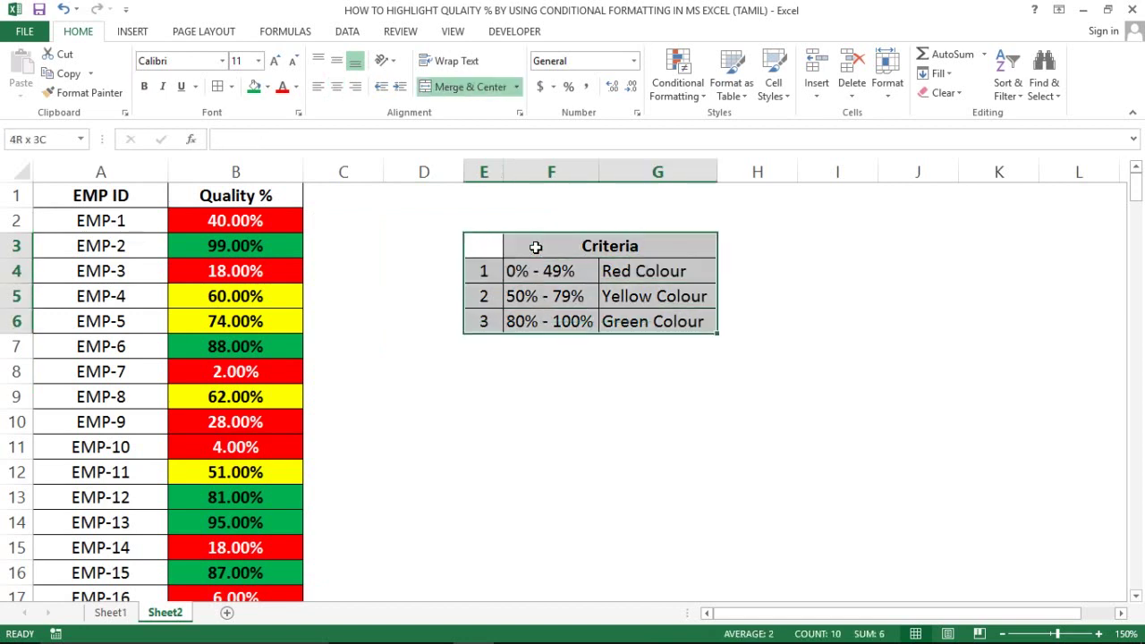
pyautogui.click(535, 247)
pyautogui.press('Left')
pyautogui.click(535, 247)
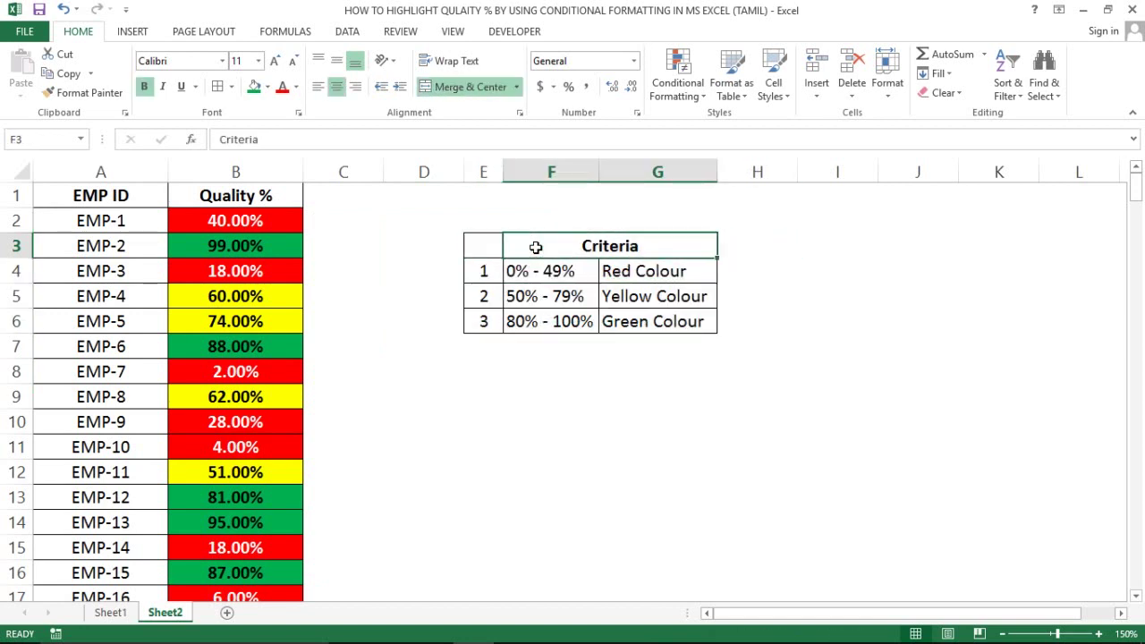
pyautogui.press('Left')
pyautogui.press('Left')
pyautogui.press('Left')
pyautogui.press('Left')
pyautogui.press('Left')
pyautogui.press('Up')
pyautogui.press('Up')
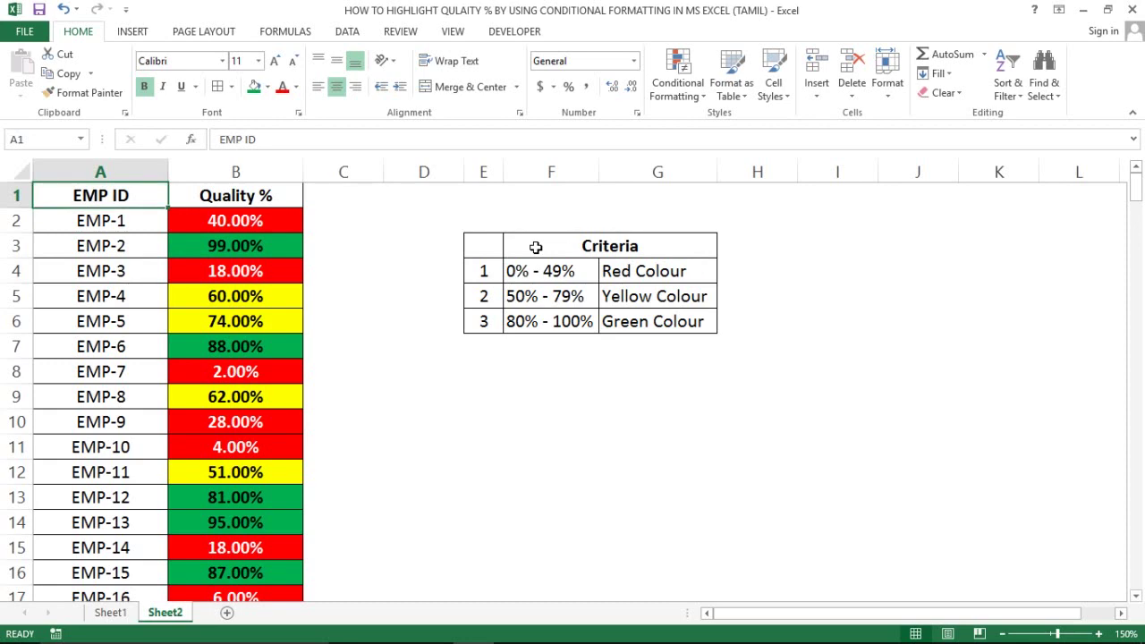
pyautogui.hotkey('shift', 'Right')
pyautogui.hotkey('shift', 'Left')
pyautogui.hotkey('ctrl', 'Down')
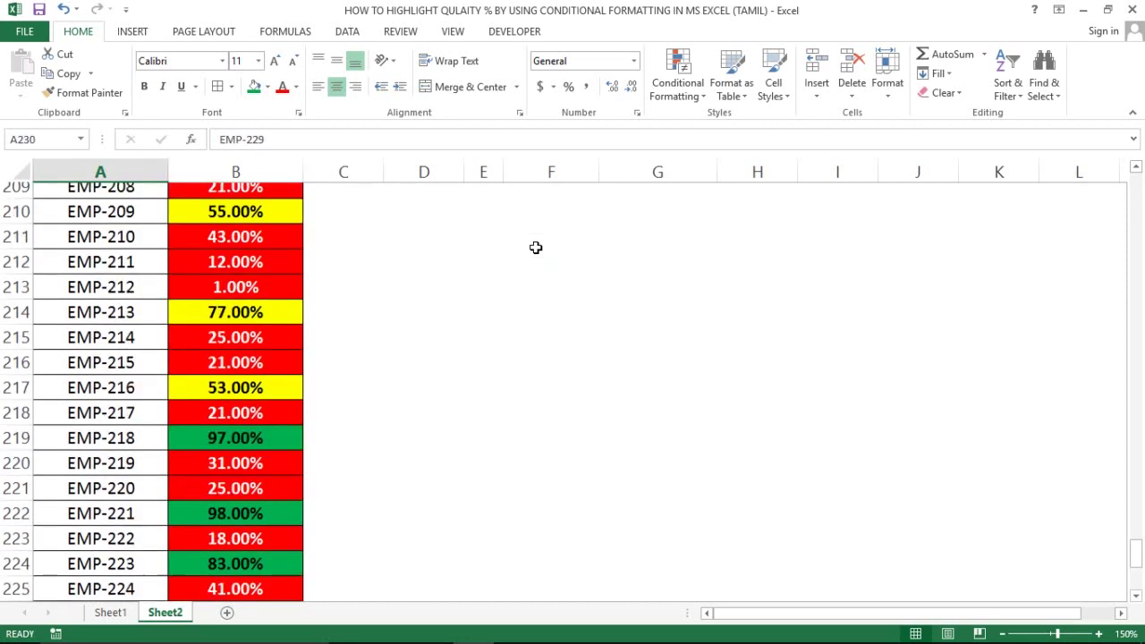
pyautogui.hotkey('ctrl', 'Up')
pyautogui.press('Right')
pyautogui.press('Left')
pyautogui.press('Down')
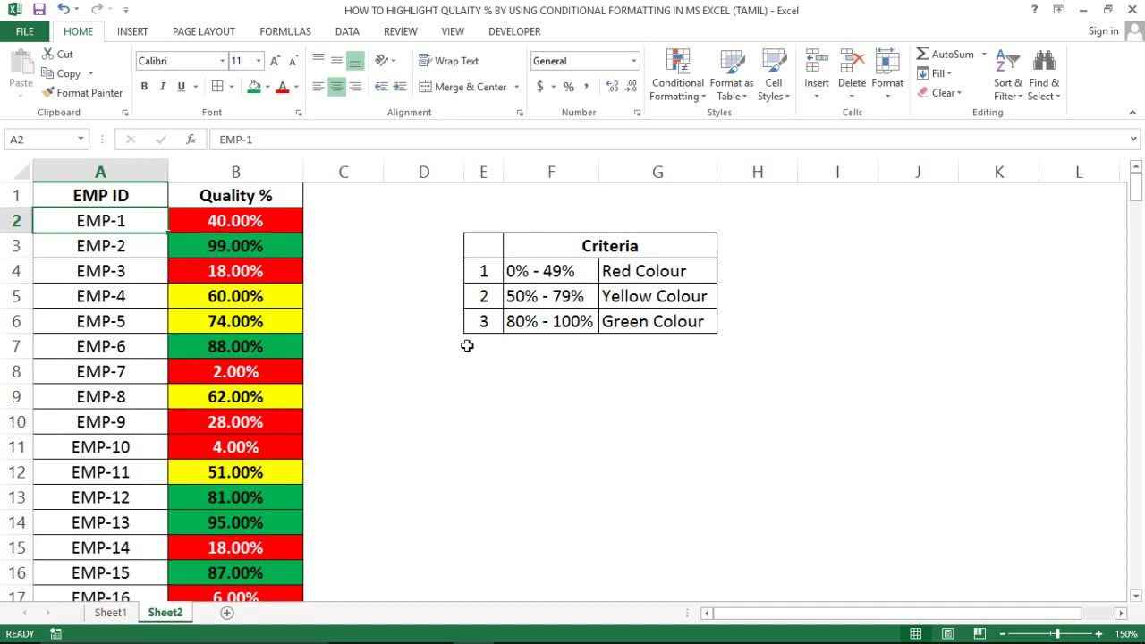
pyautogui.click(440, 366)
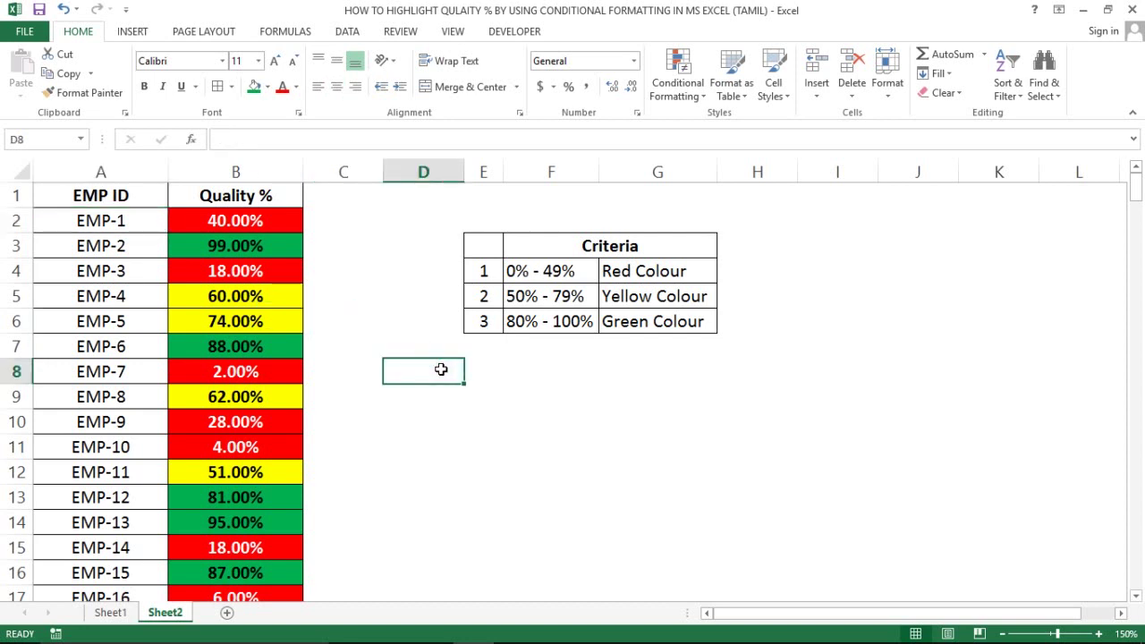